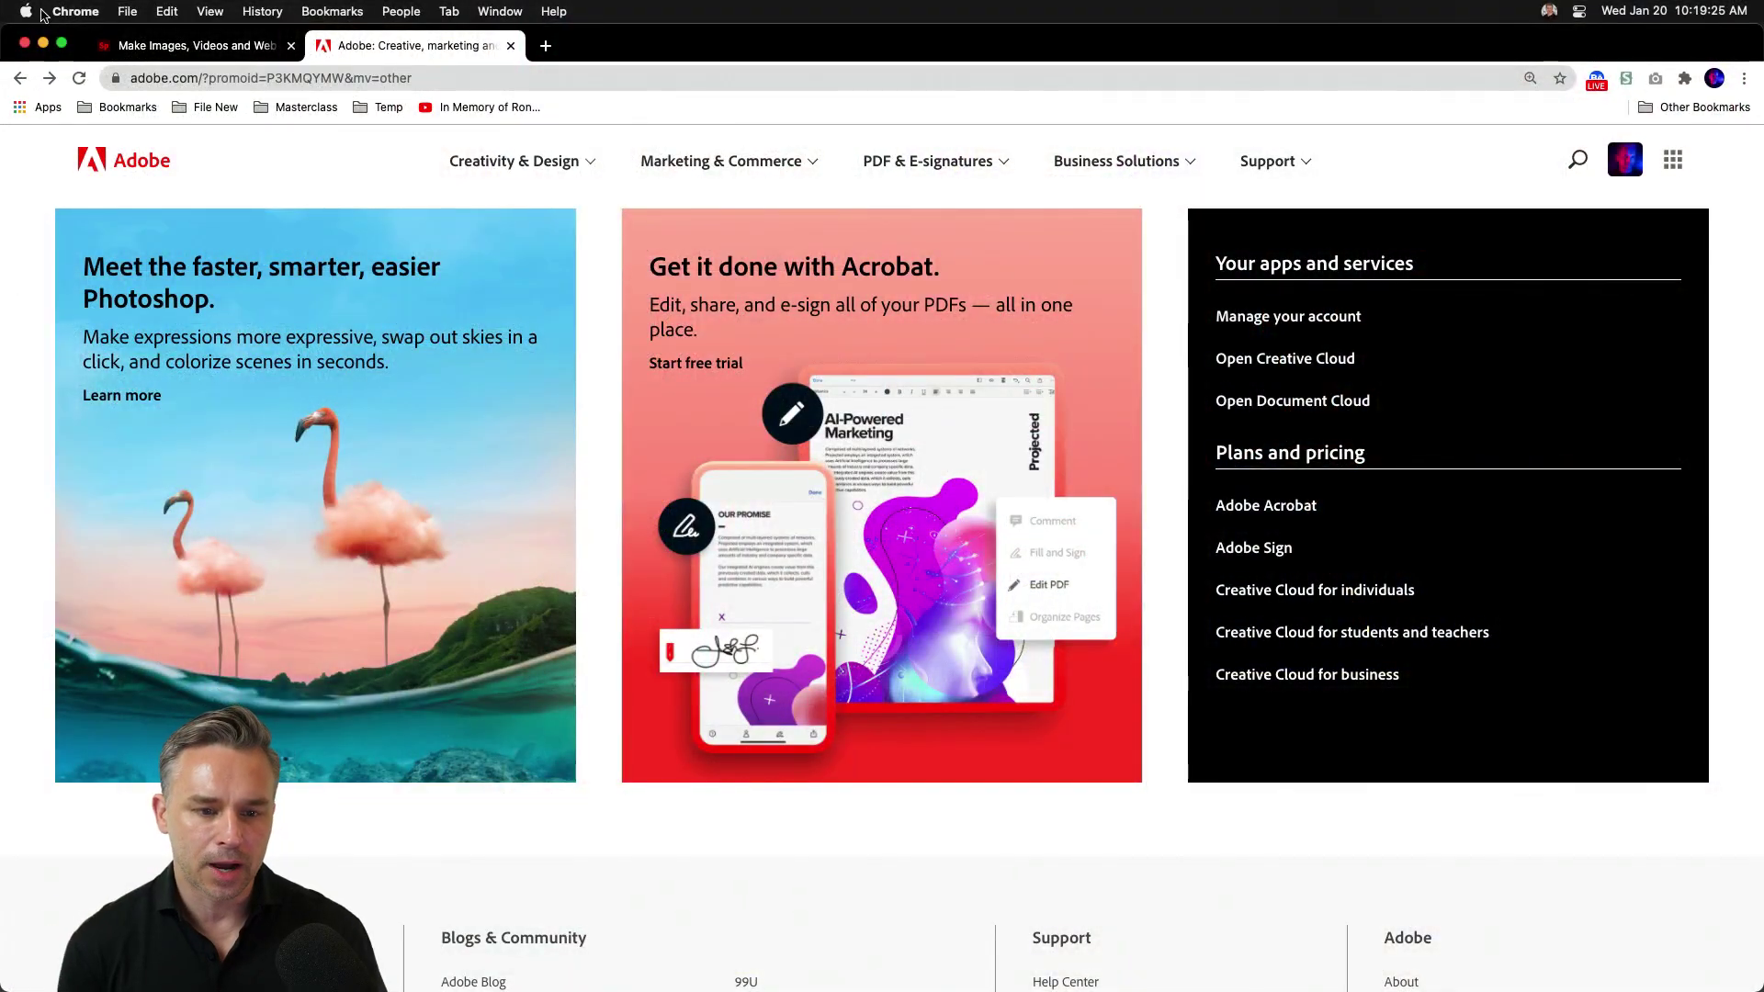
Step: Browse Adobe's What is Creative Cloud? page, then minimize Chrome and select the torn portrait PSD
left_click(542, 182)
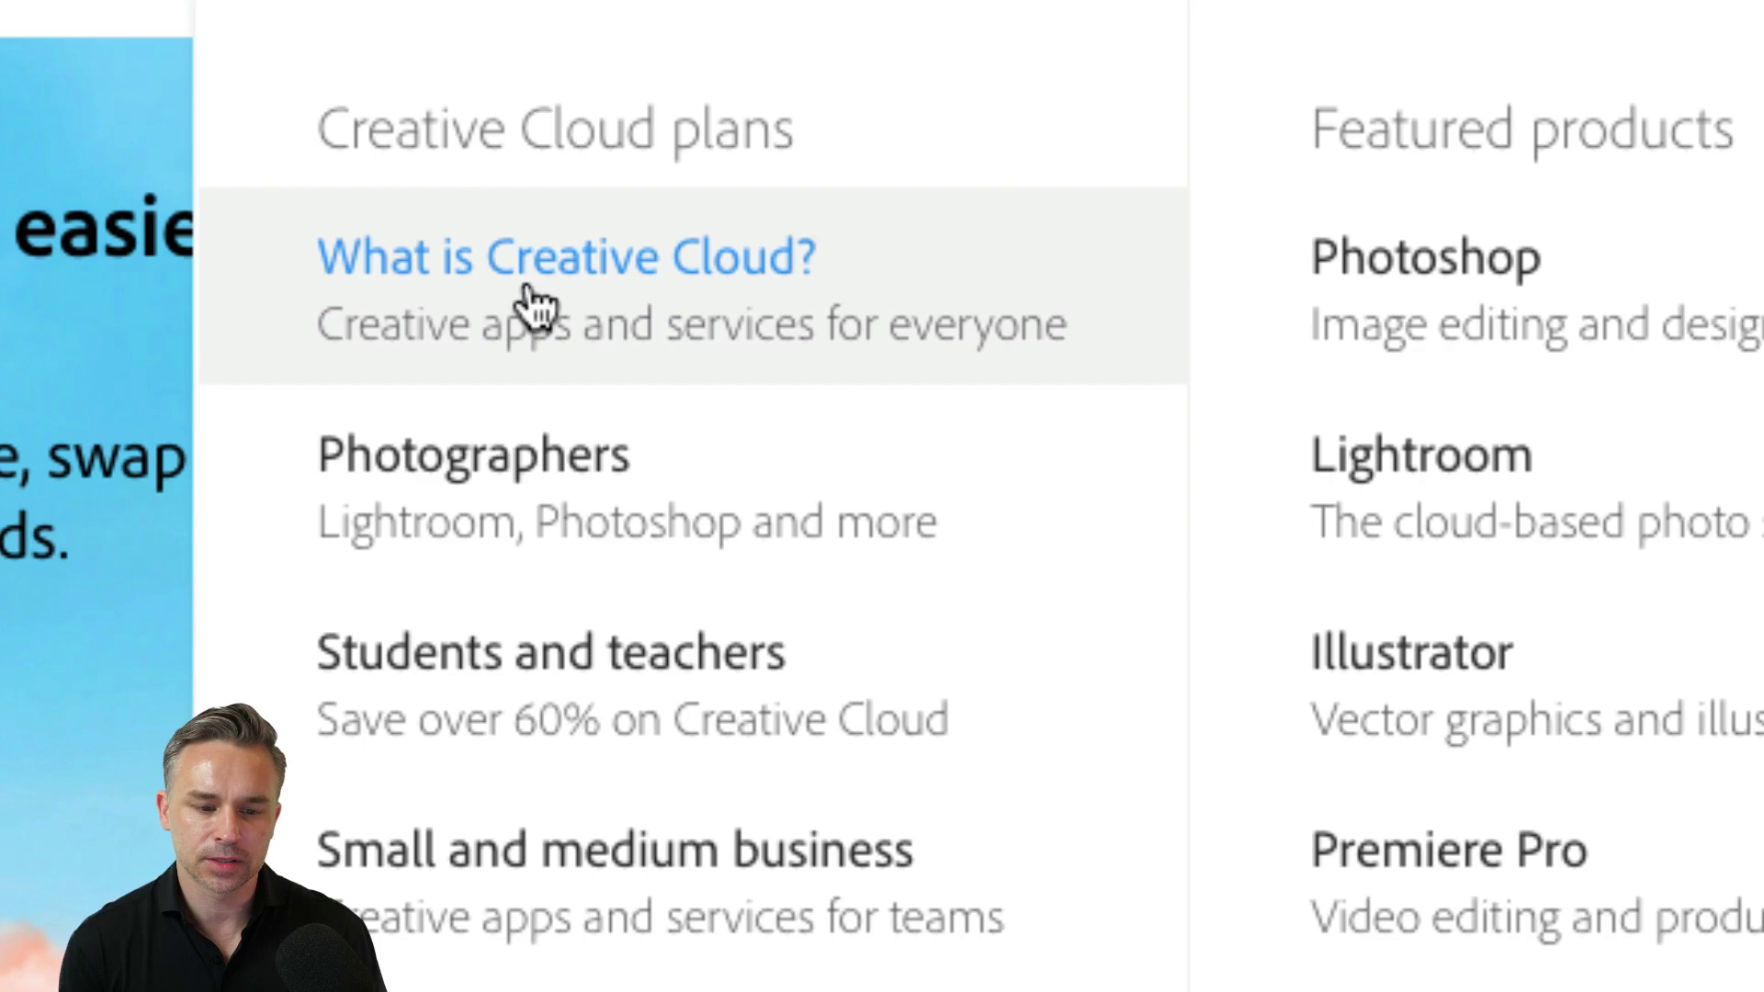
left_click(535, 304)
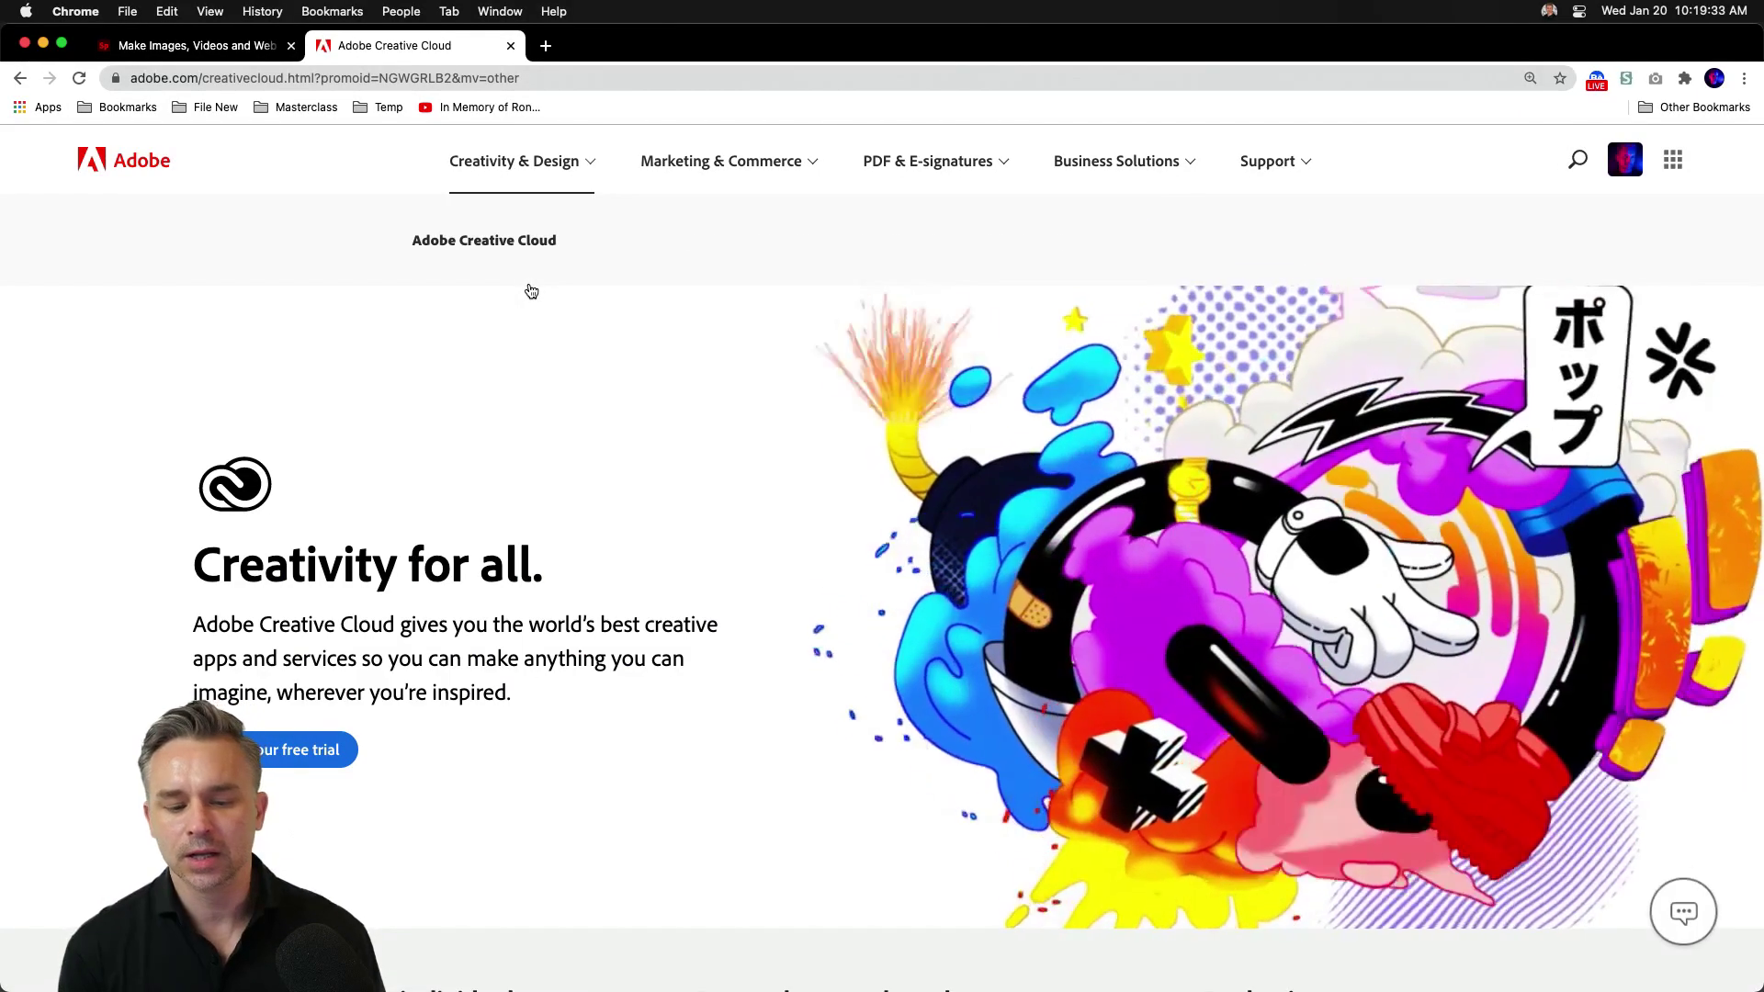
scroll(670, 331, "down", 5)
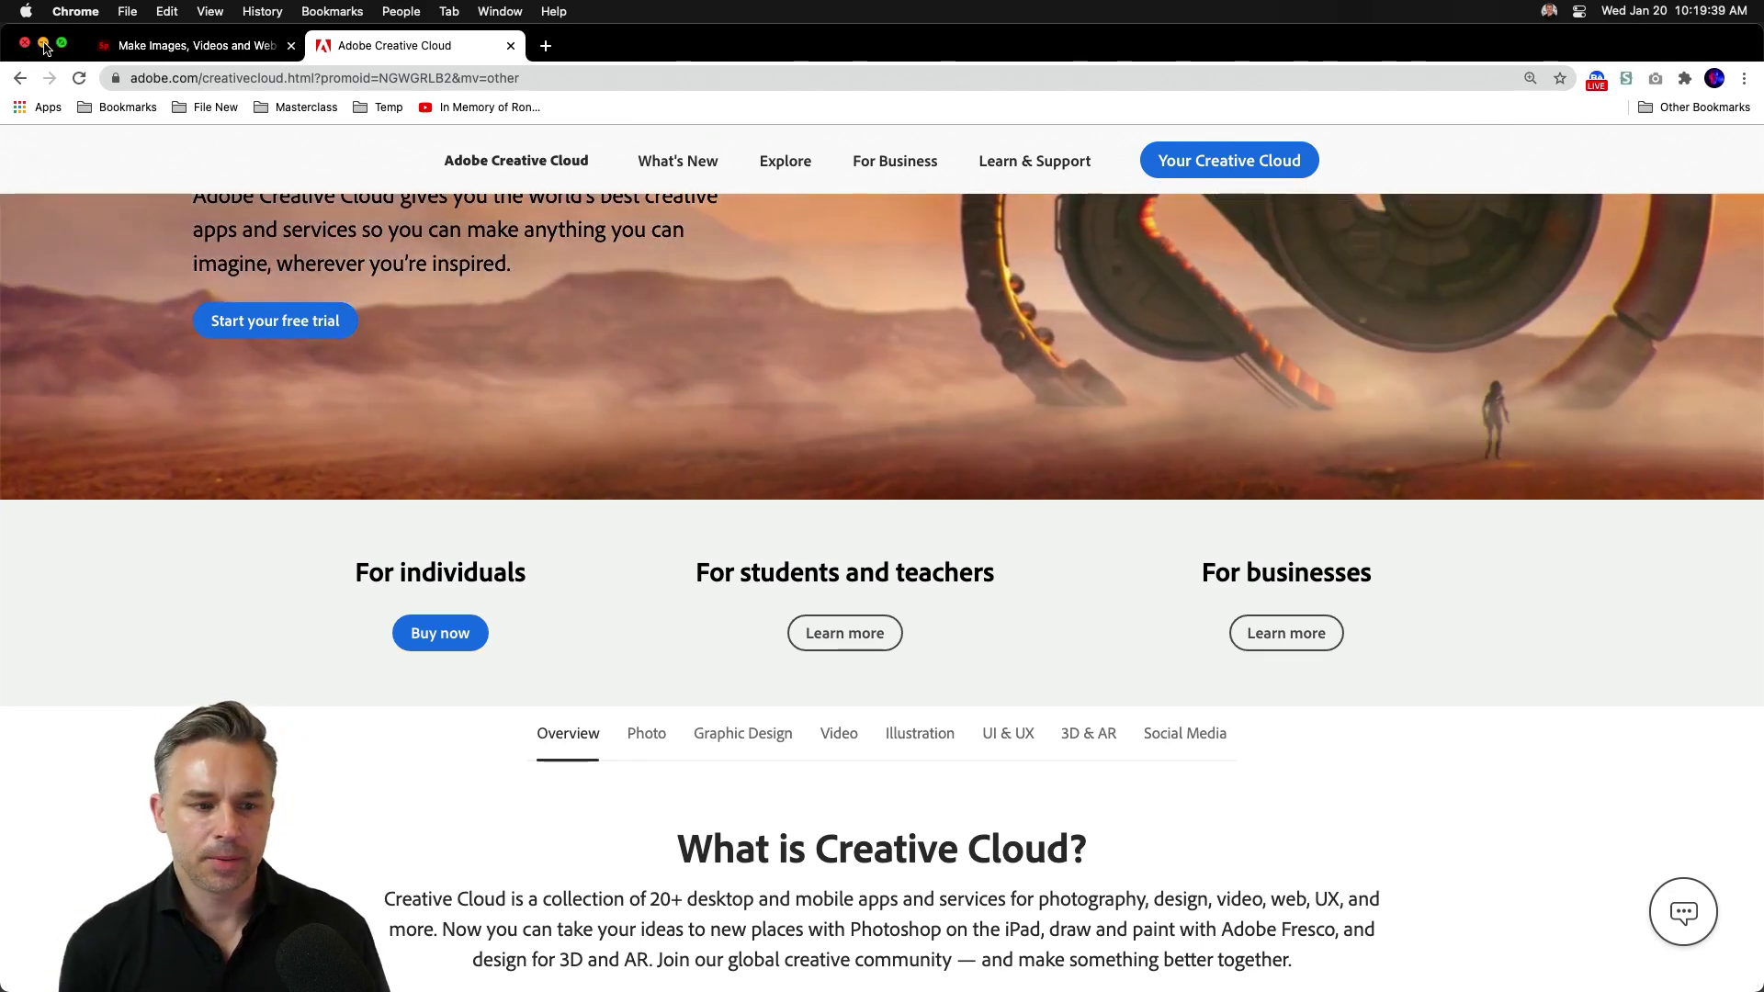
left_click(44, 43)
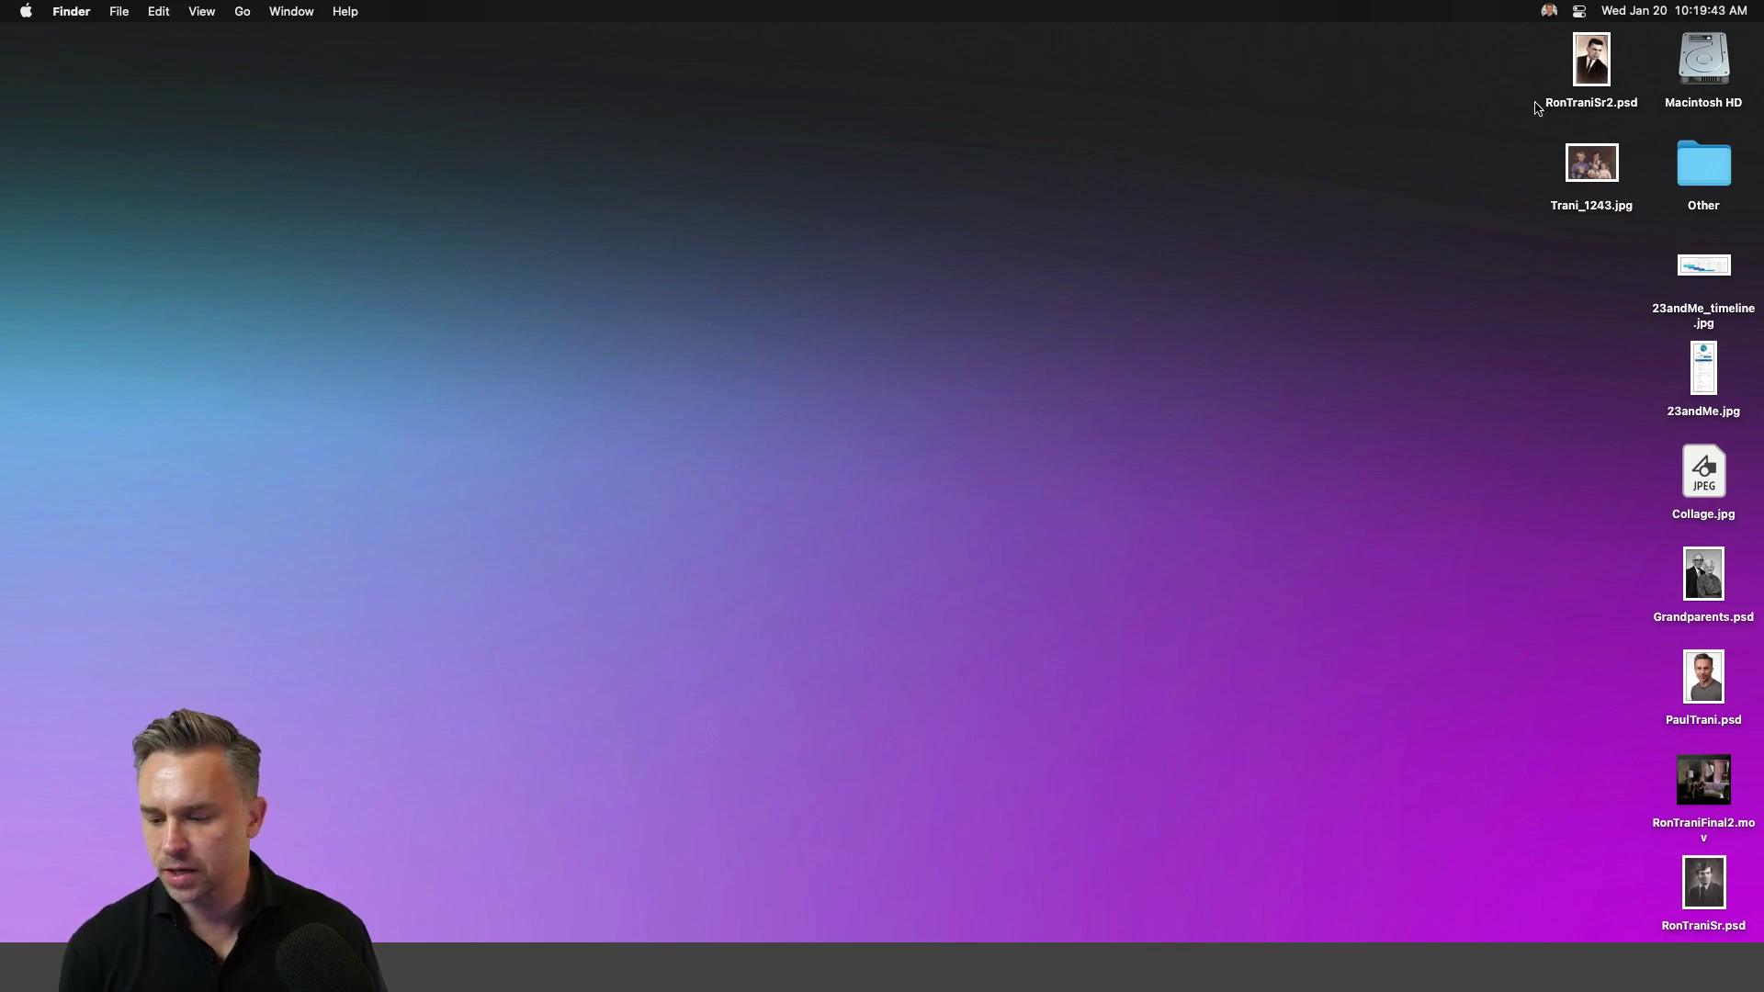
left_click(1583, 69)
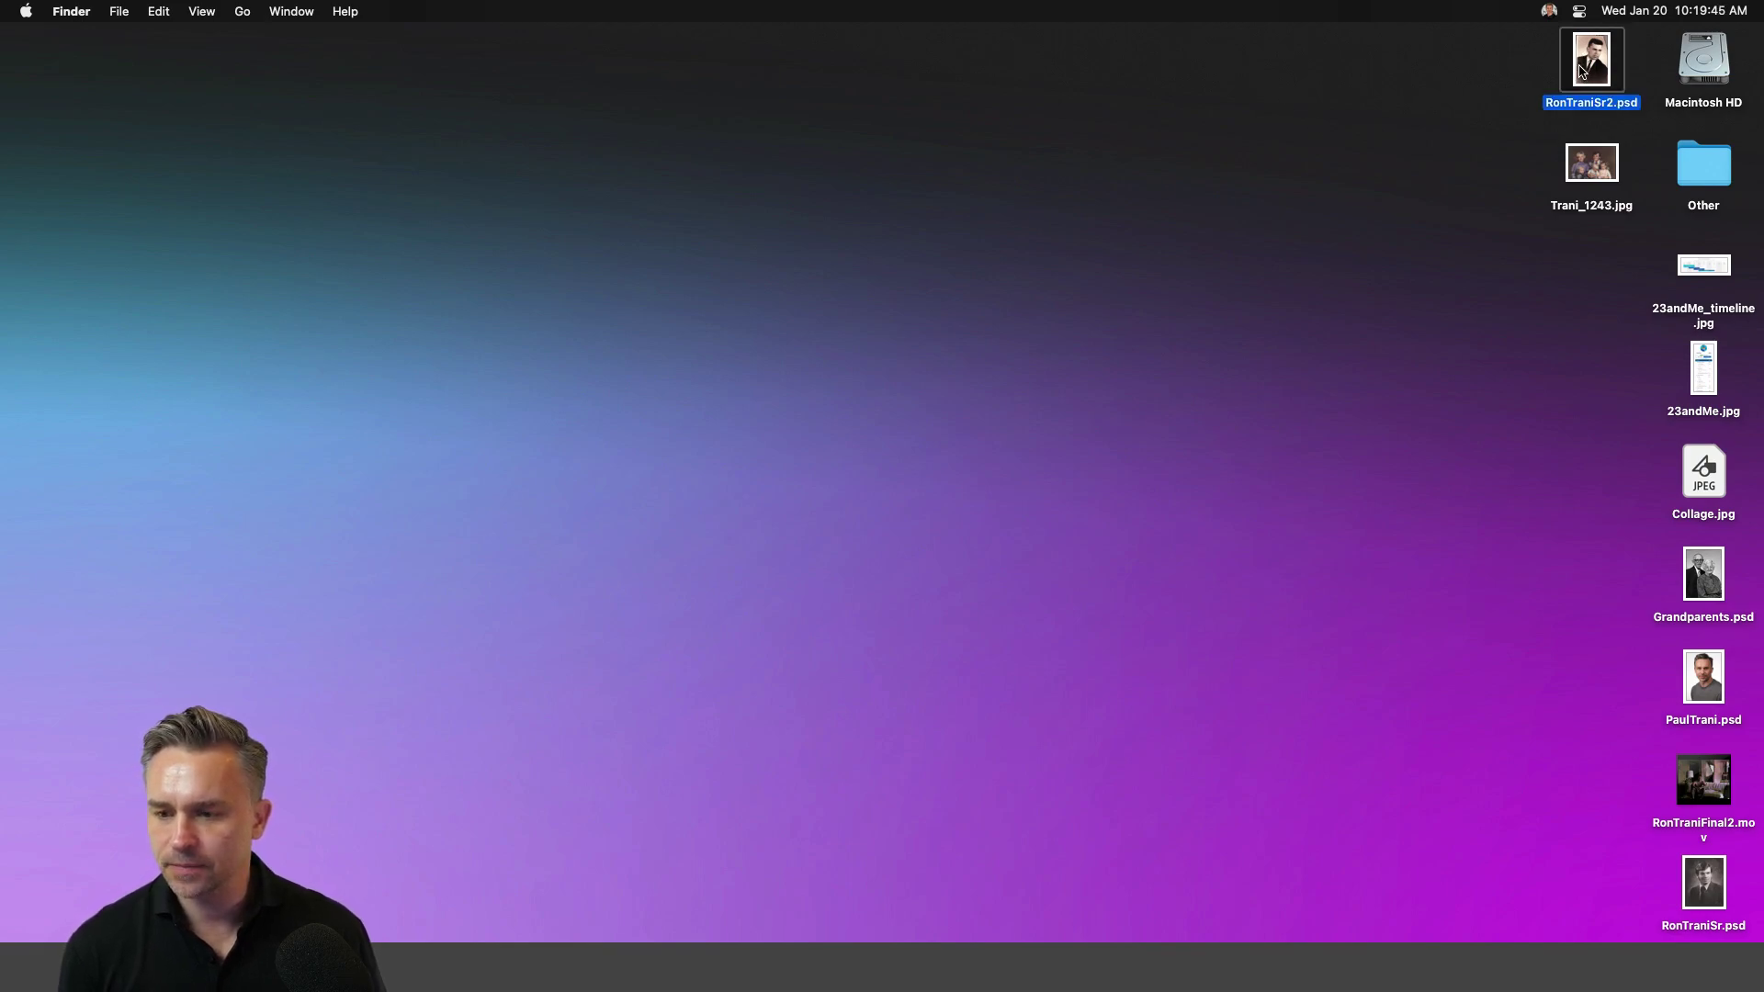
Step: Open the torn portrait PSD in Photoshop, zoom to 200% and pan to the man's face
double_click(1580, 71)
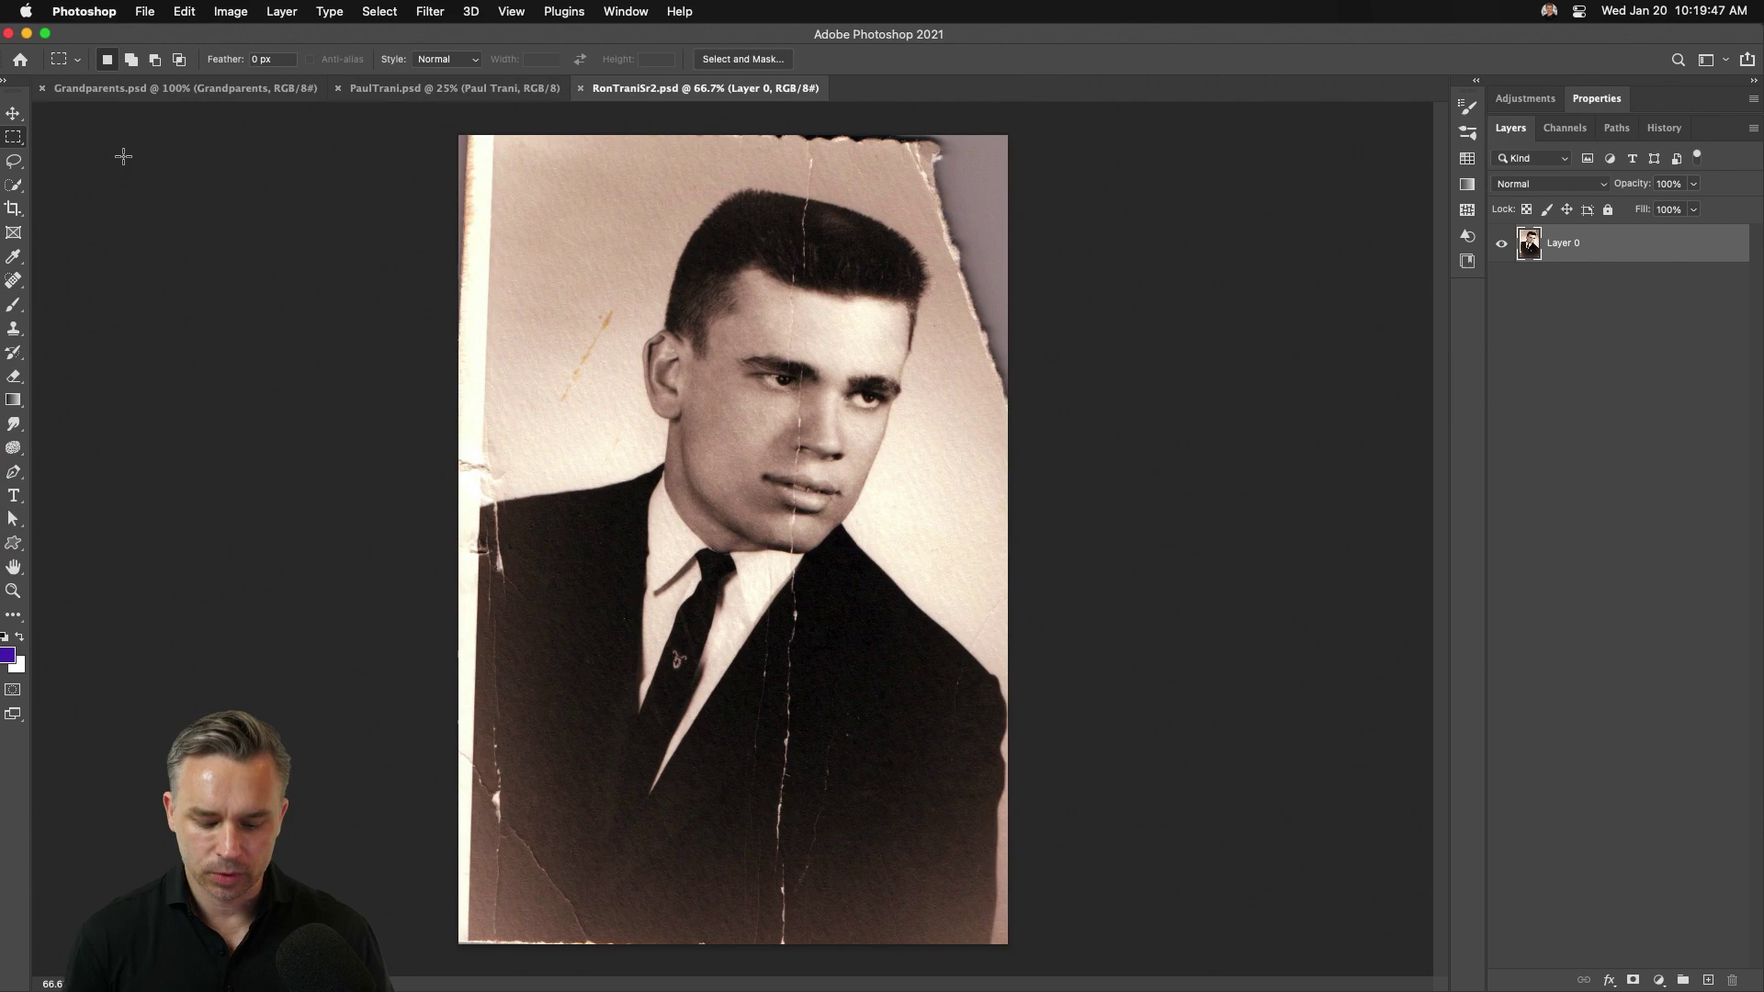
key("super+equal")
key("super+equal")
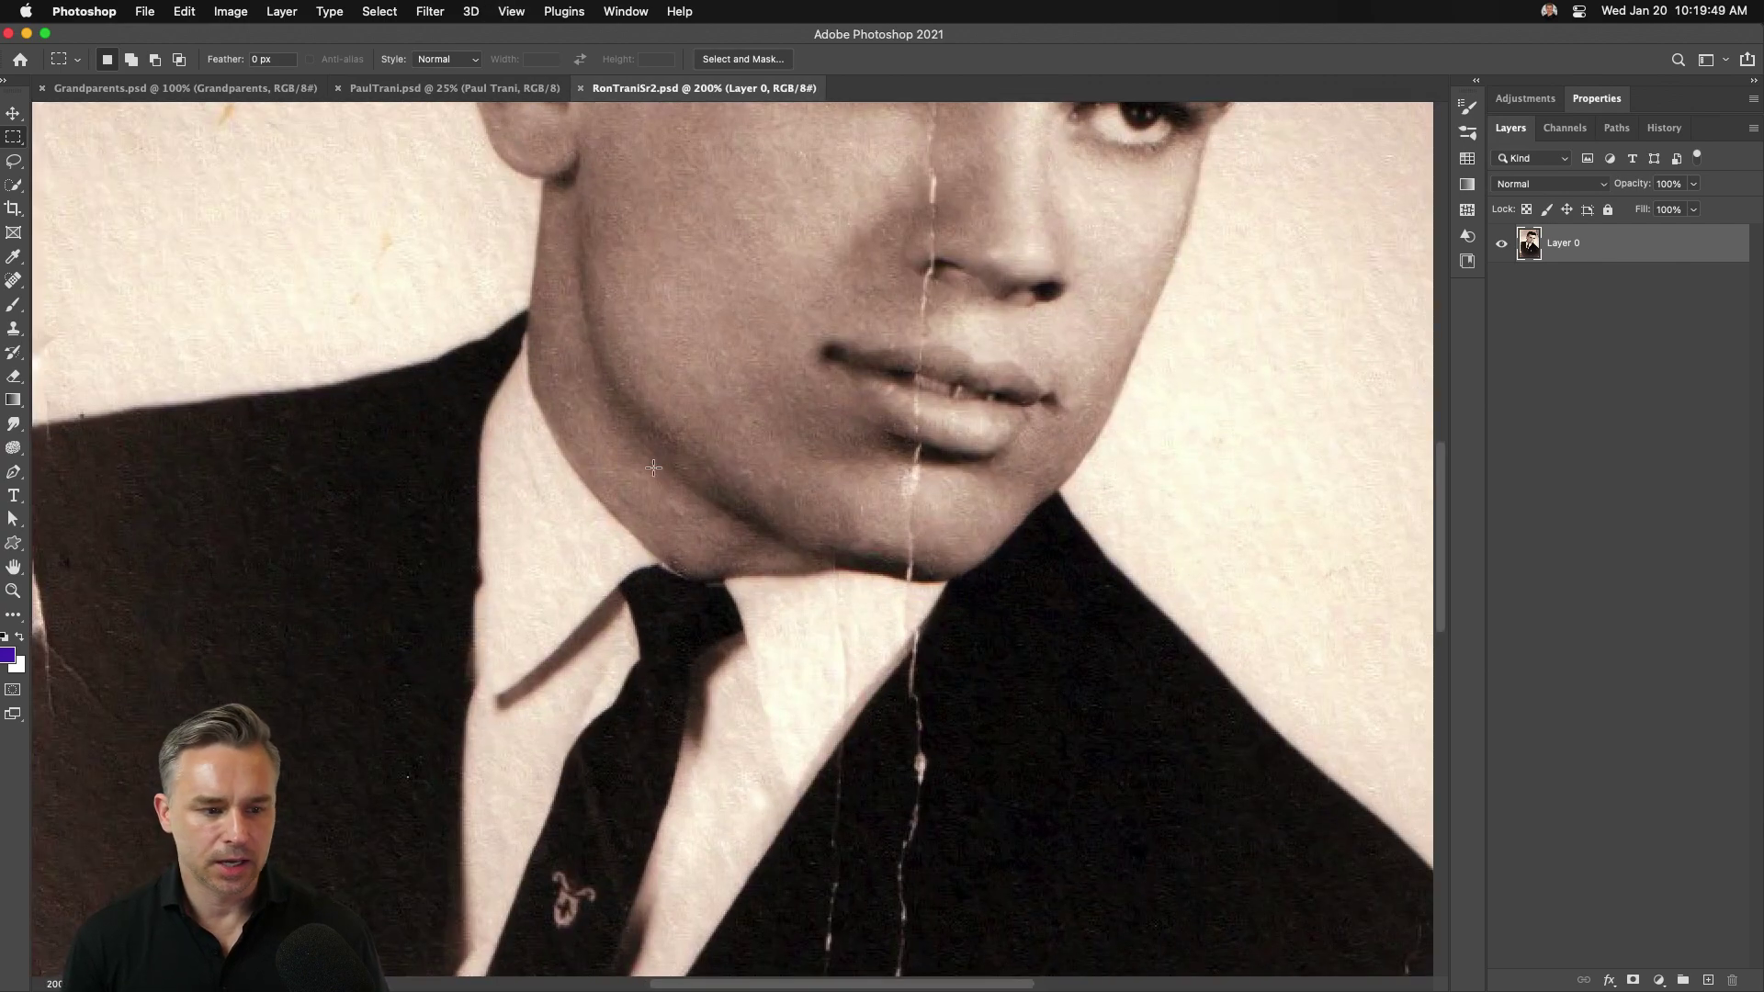
left_click_drag(843, 303, 826, 684)
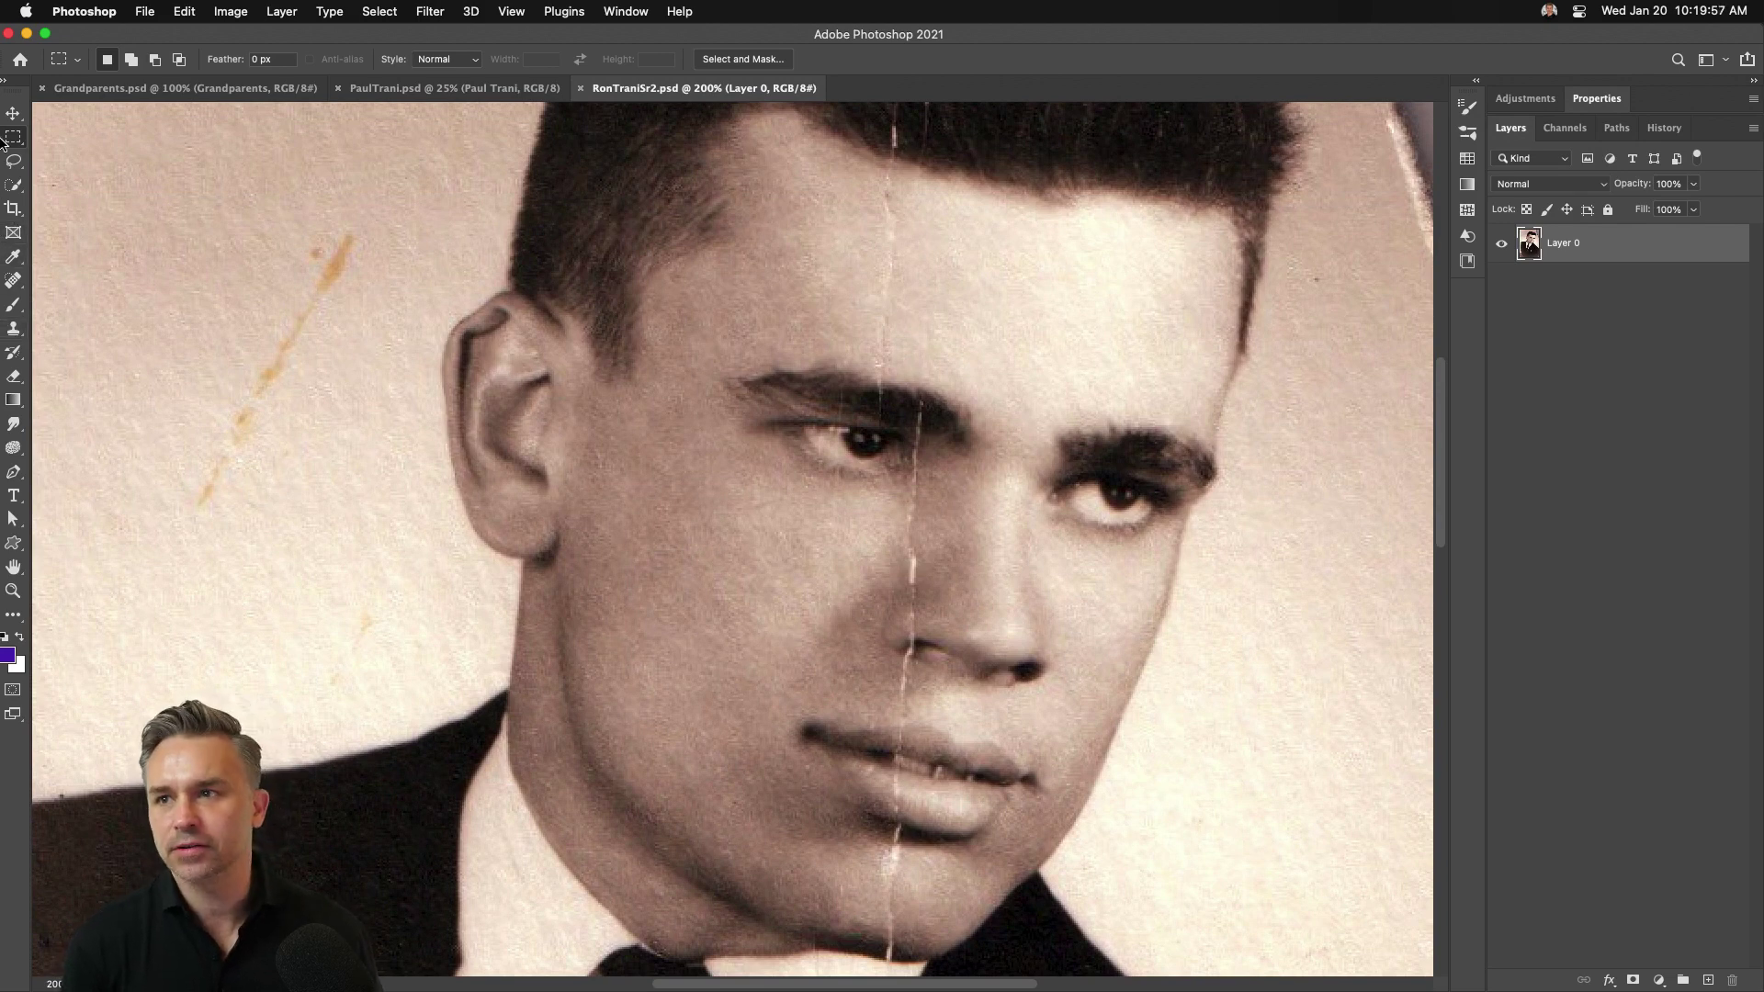
left_click(674, 11)
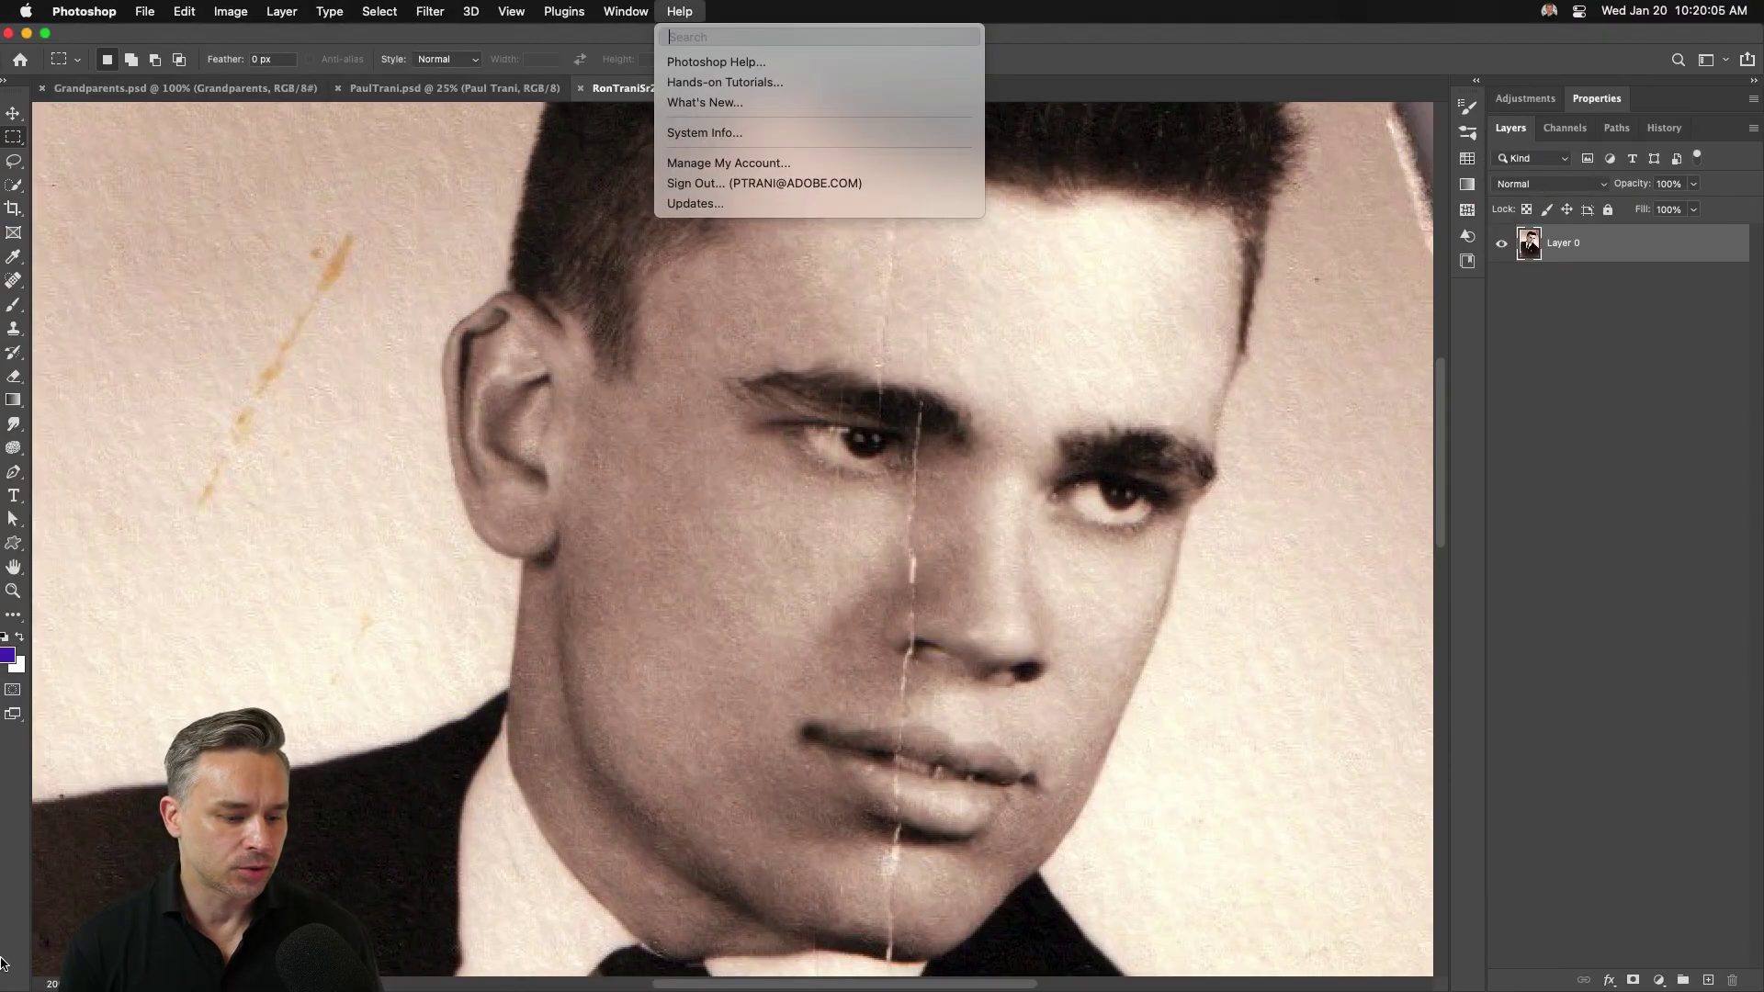
key("Escape")
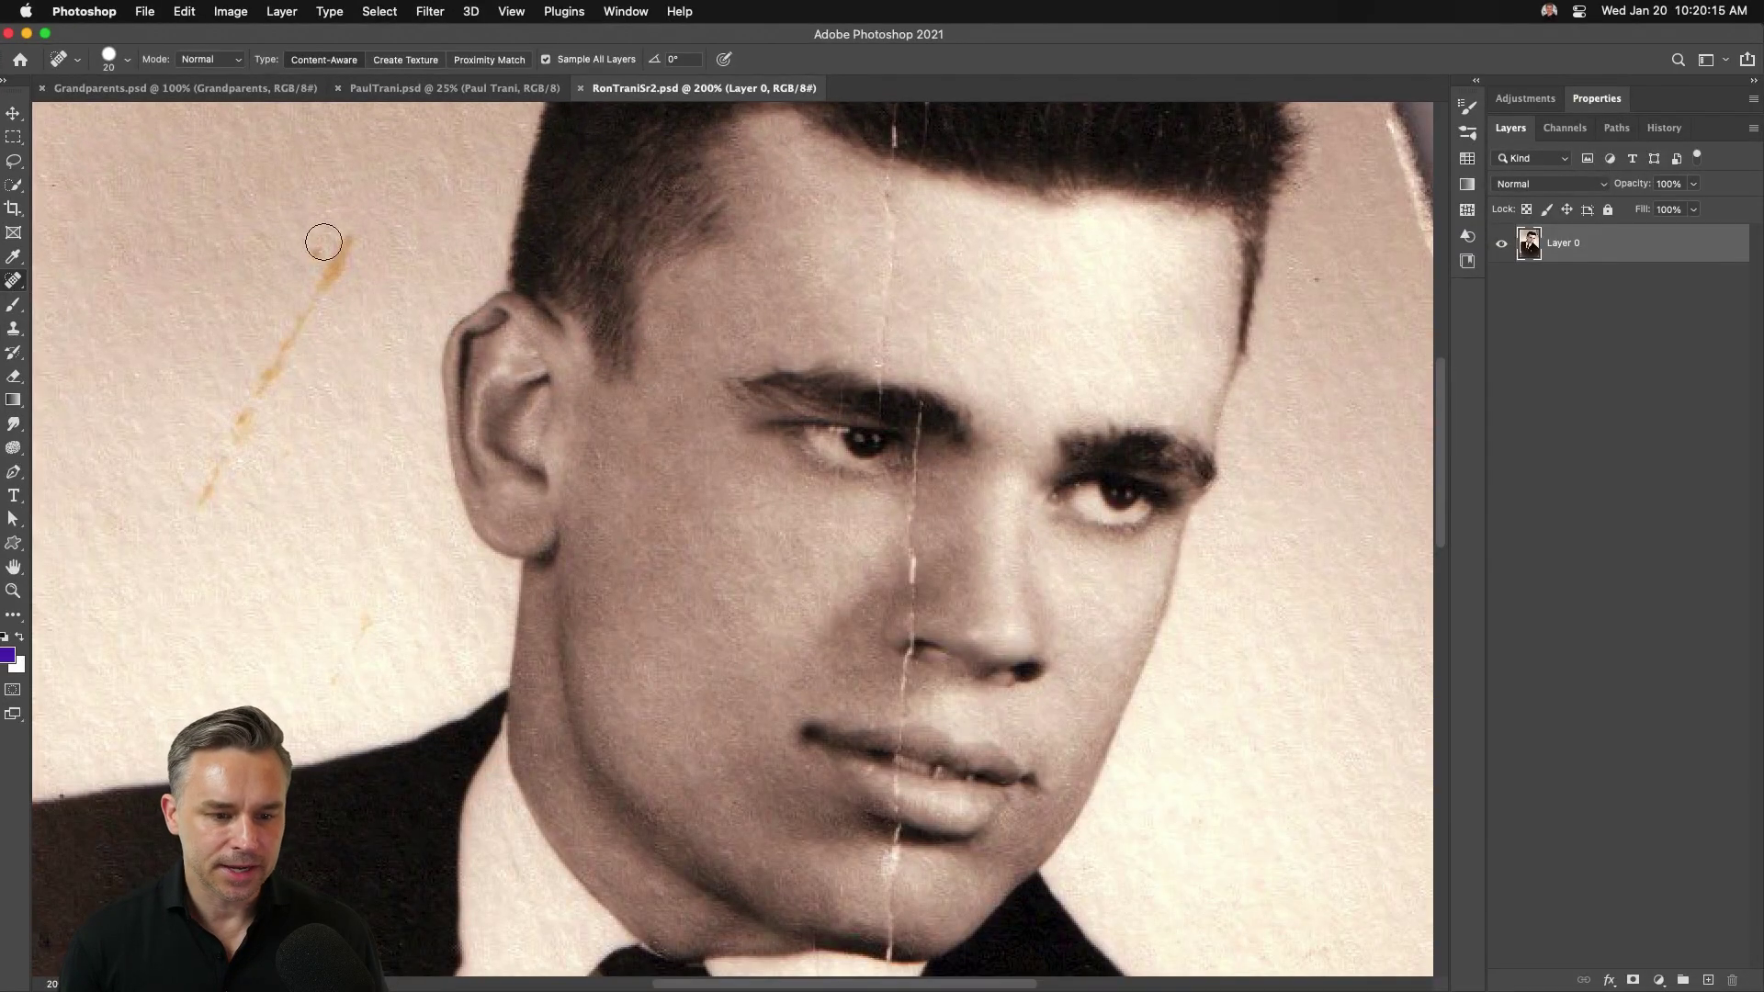
Step: Heal the background stain left of the head with an enlarged Spot Healing Brush
mouse_move(323, 236)
left_mouse_down()
mouse_move(445, 264)
mouse_move(300, 516)
left_mouse_up()
key("bracketright")
left_click_drag(484, 639, 407, 732)
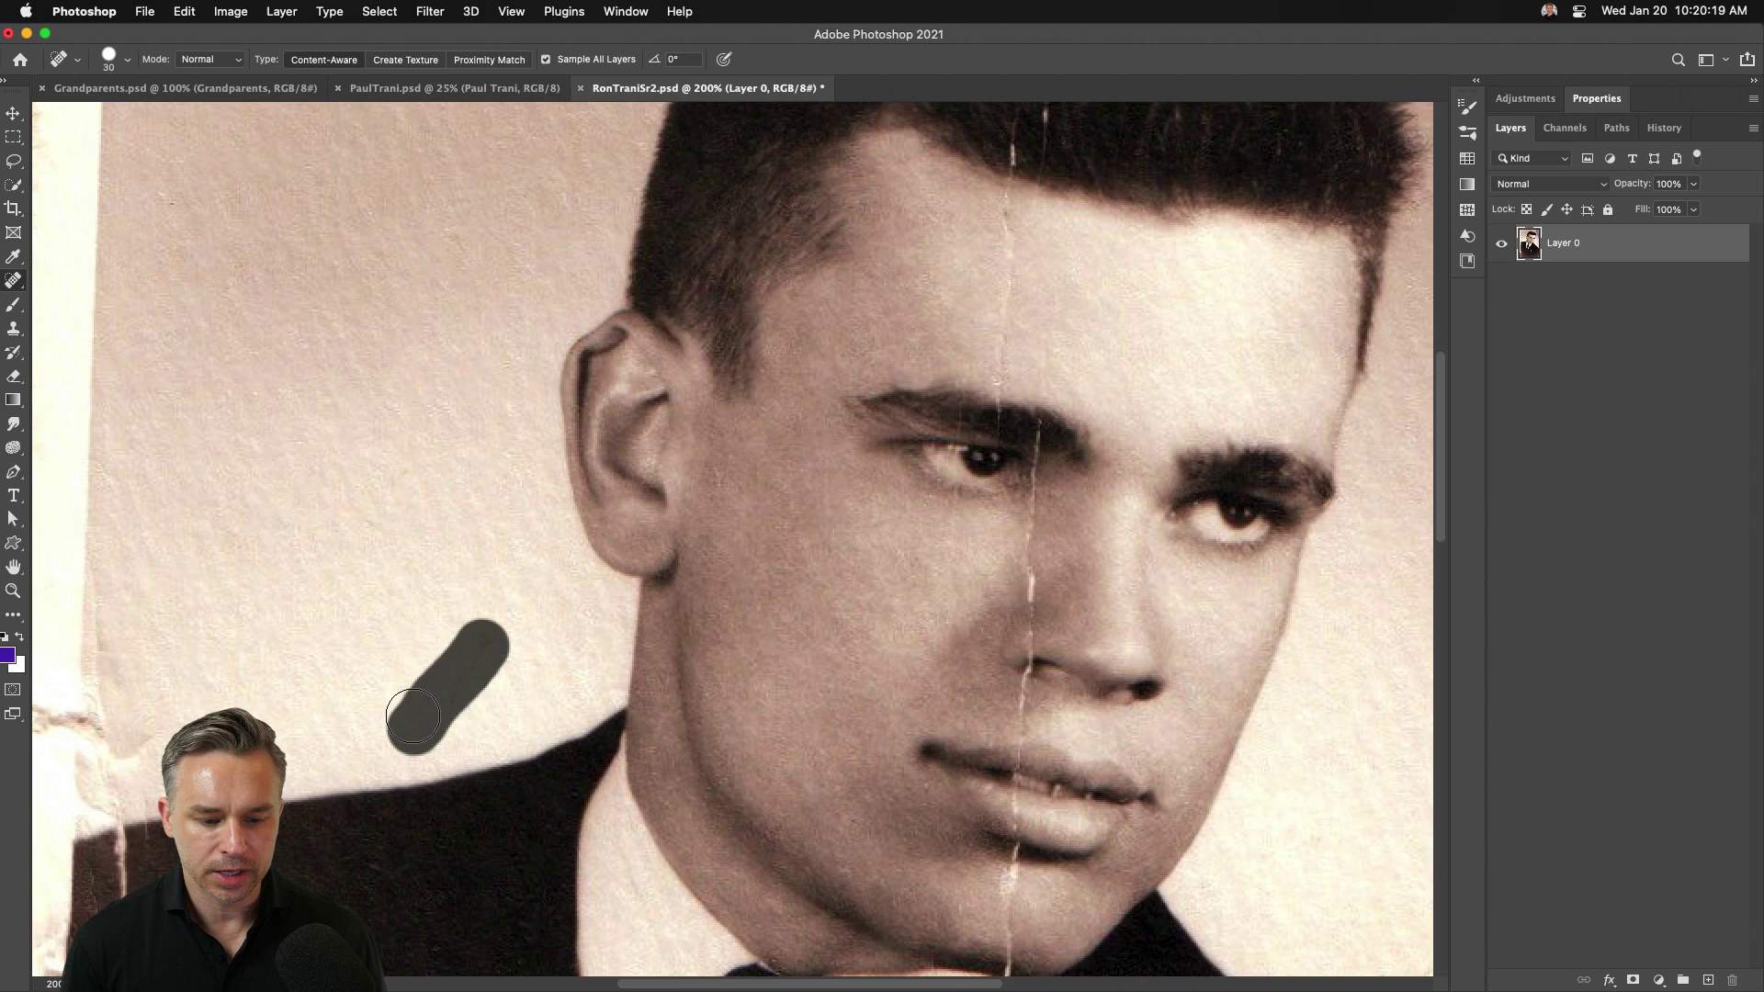
Step: Heal the crack down the face from forehead through eyebrow and nose to the lip
key("bracketleft")
key("bracketleft")
left_click_drag(1008, 196, 993, 429)
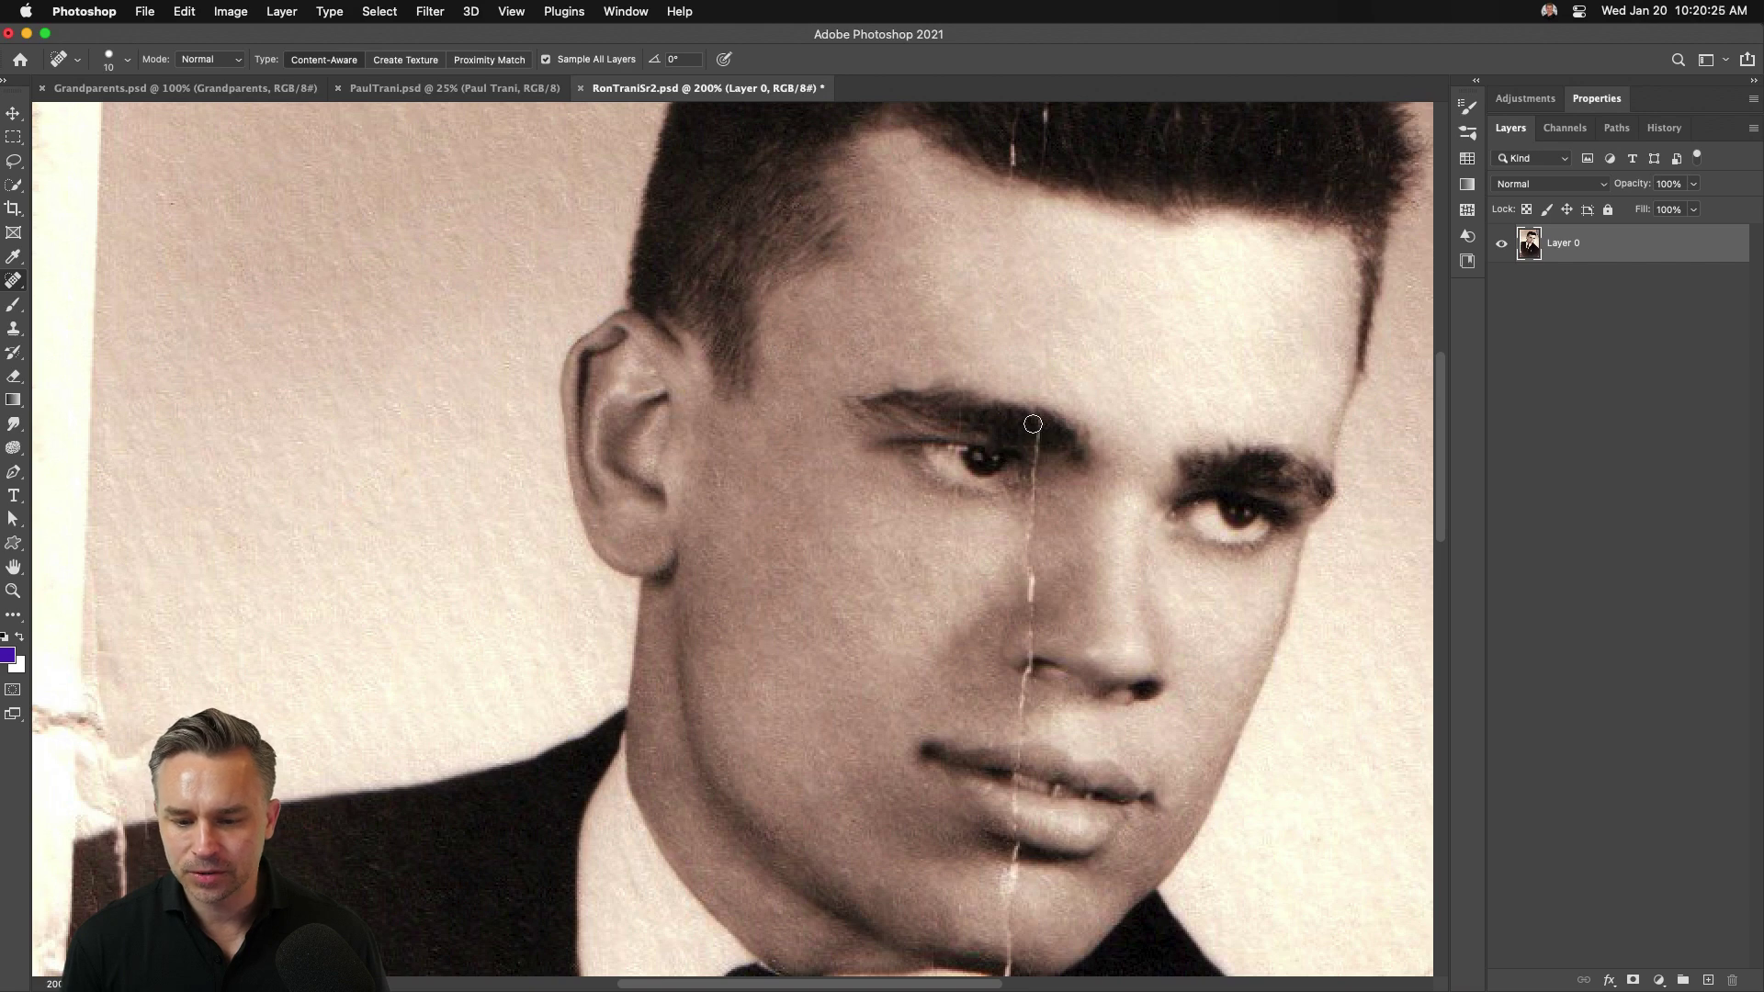
left_click_drag(1033, 423, 1023, 647)
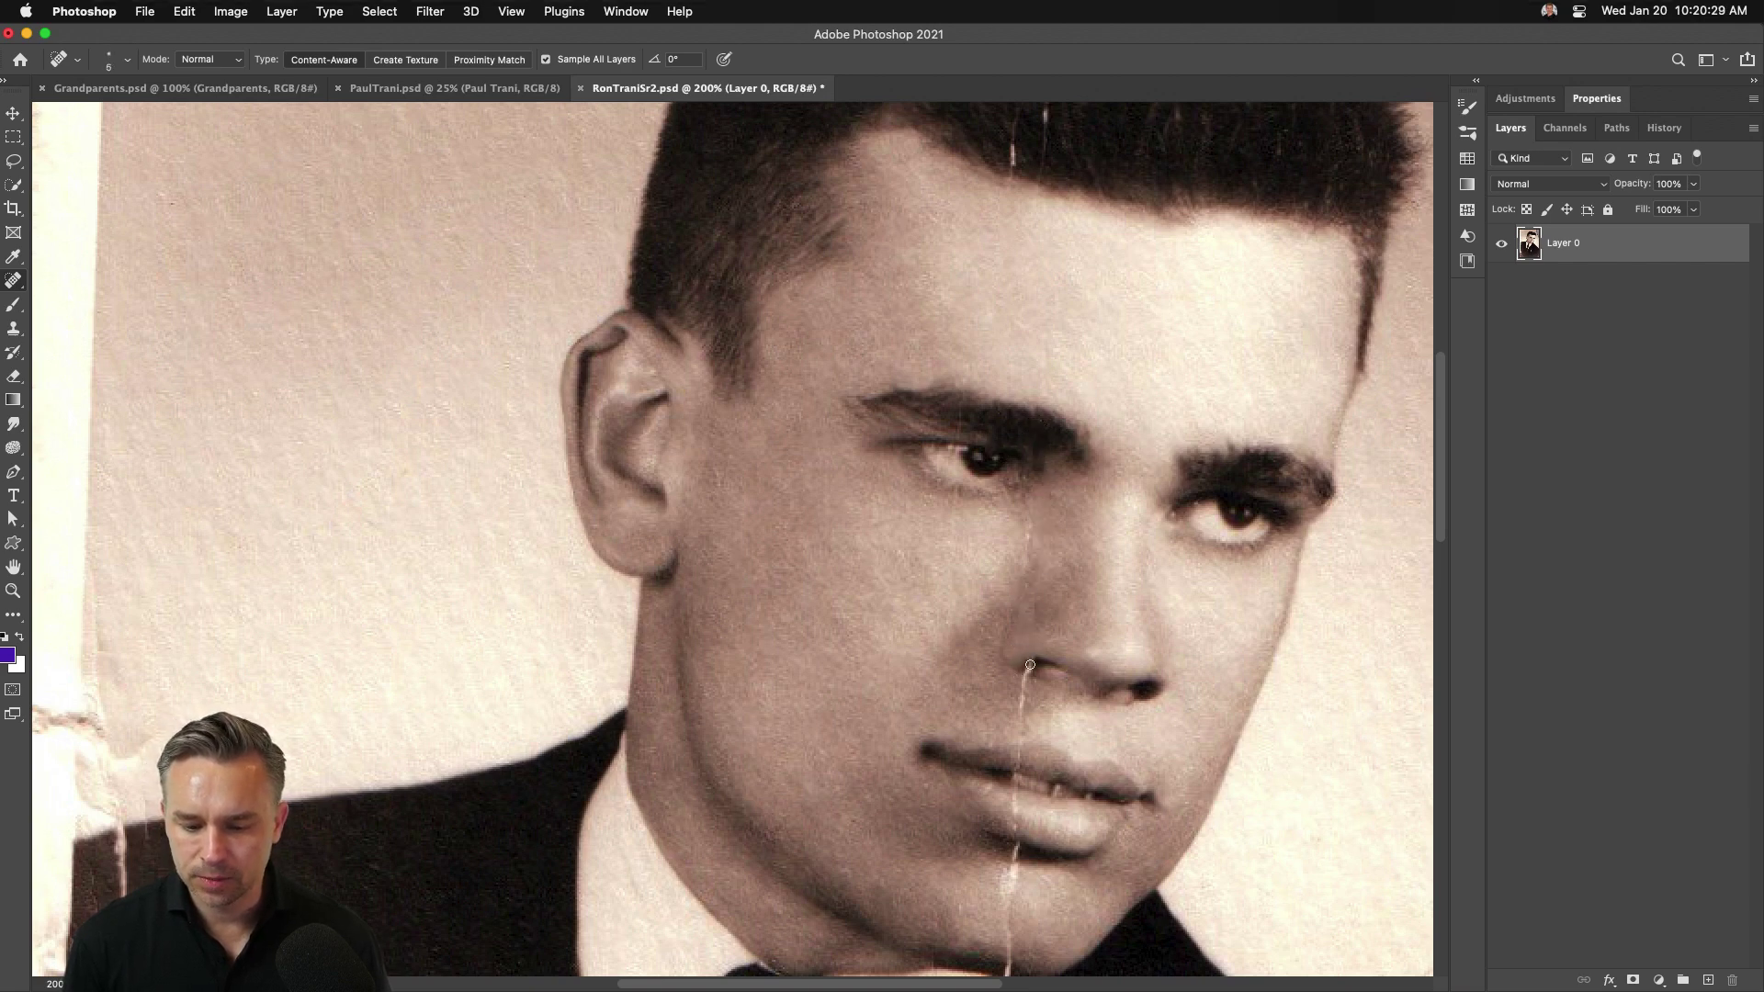
key("bracketright")
key("bracketright")
left_click_drag(1026, 672, 1007, 956)
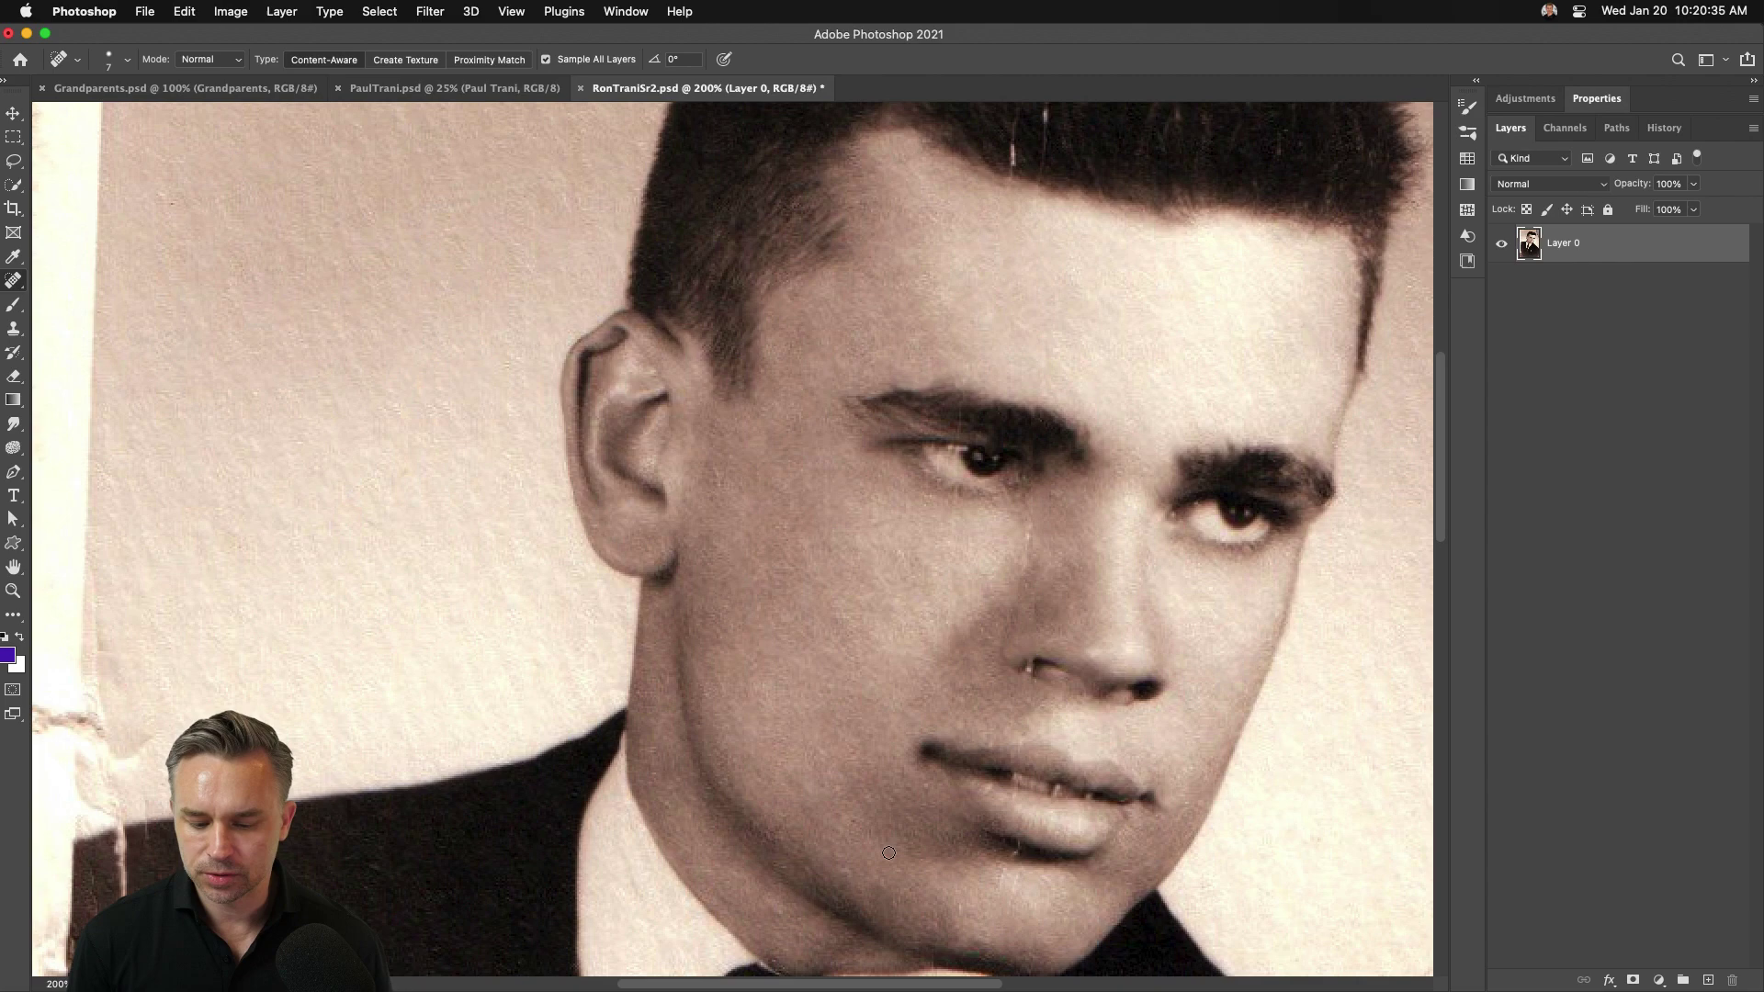
scroll(800, 546, "down", 3)
scroll(799, 546, "right", 2)
Step: Fit the portrait on screen, switch to the Grandparents.psd photo and open the Filter menu
key("super+0")
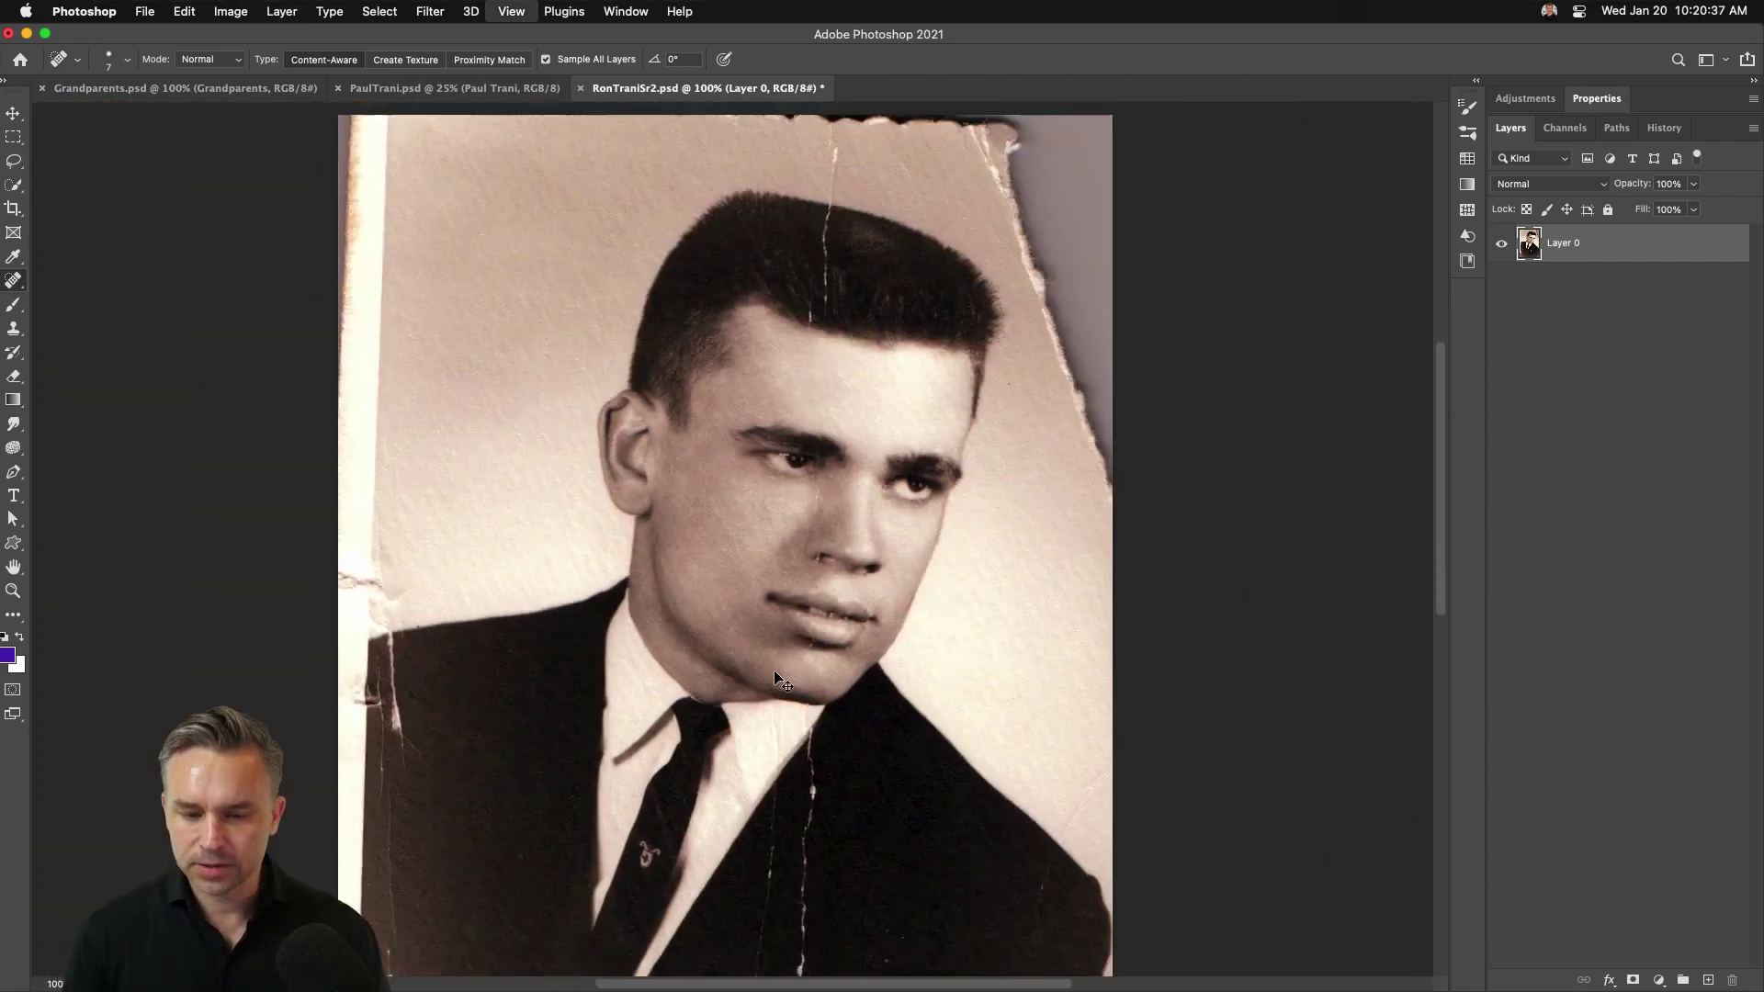
left_click(119, 88)
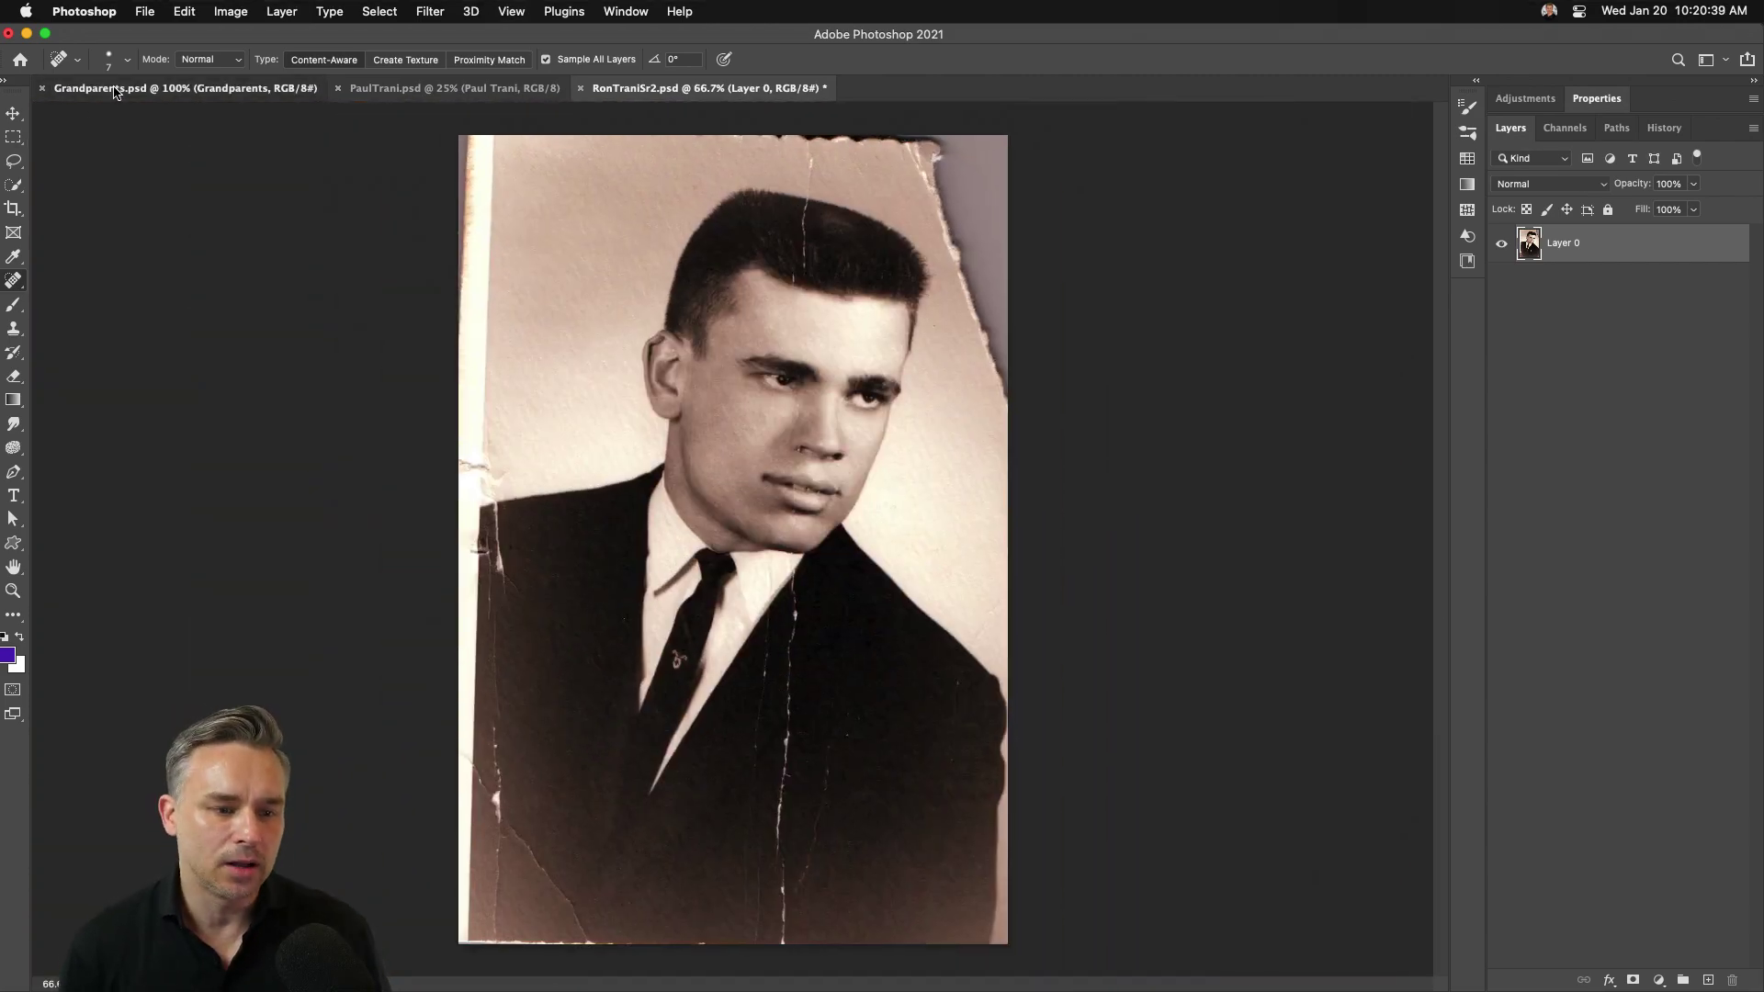
left_click_drag(282, 238, 316, 323)
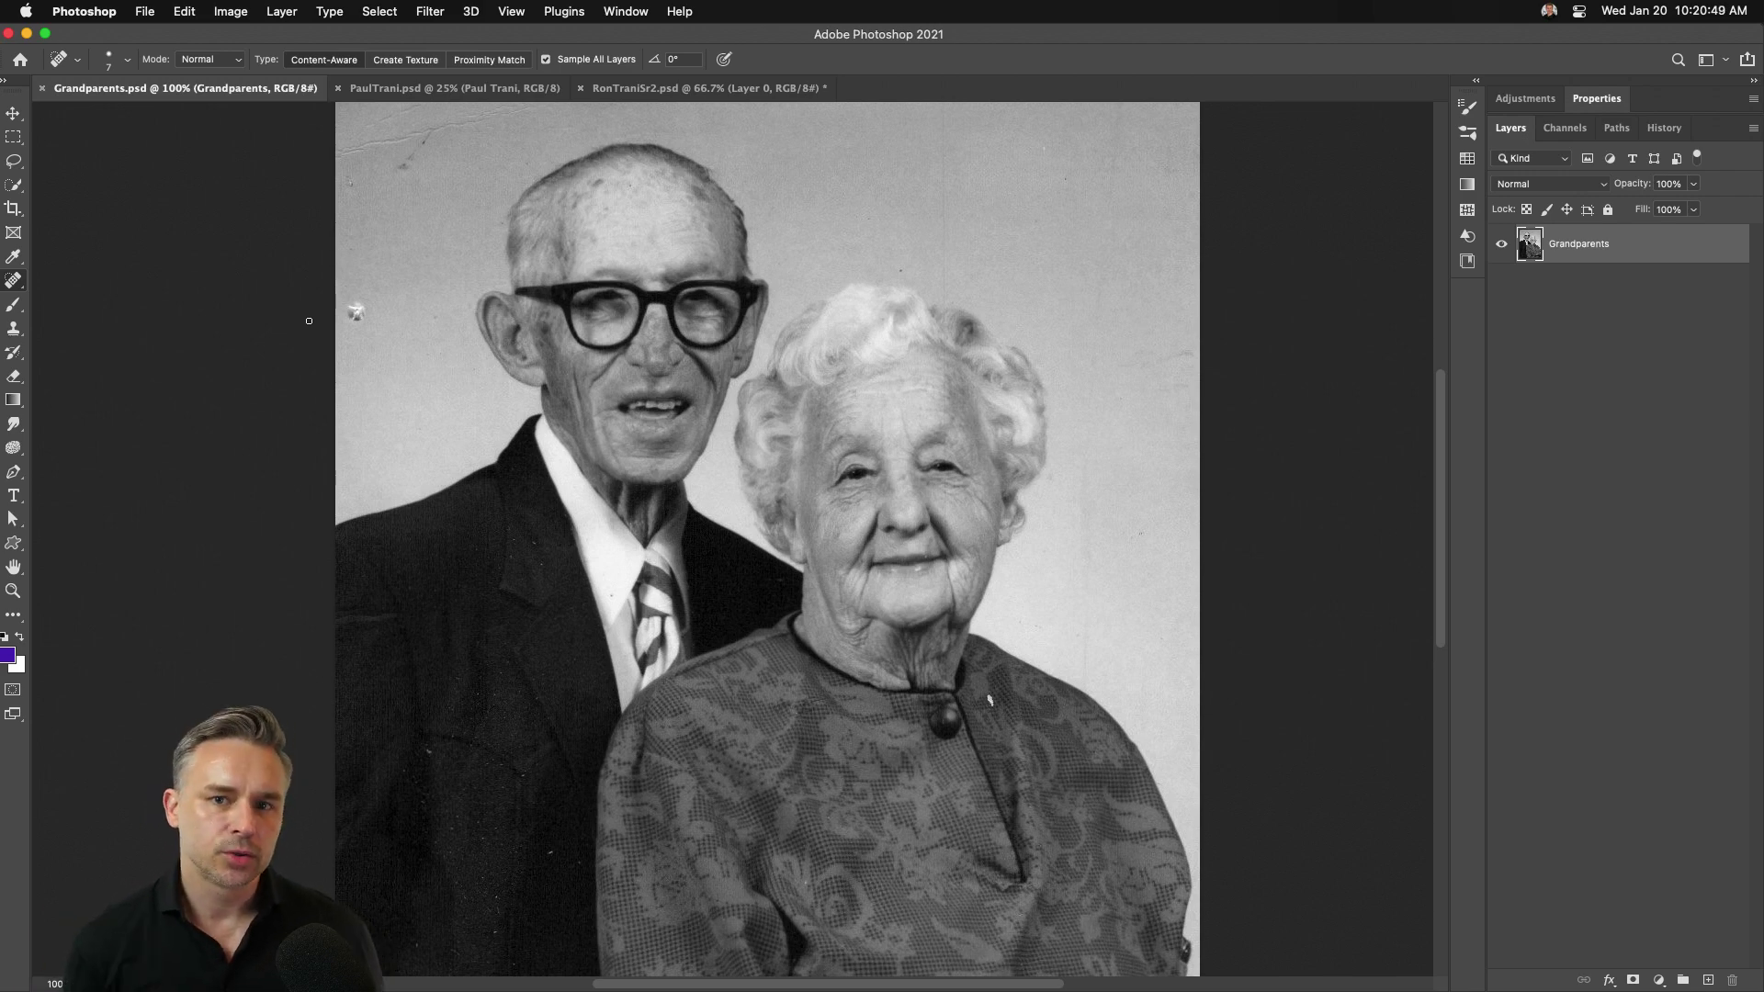
left_click(432, 7)
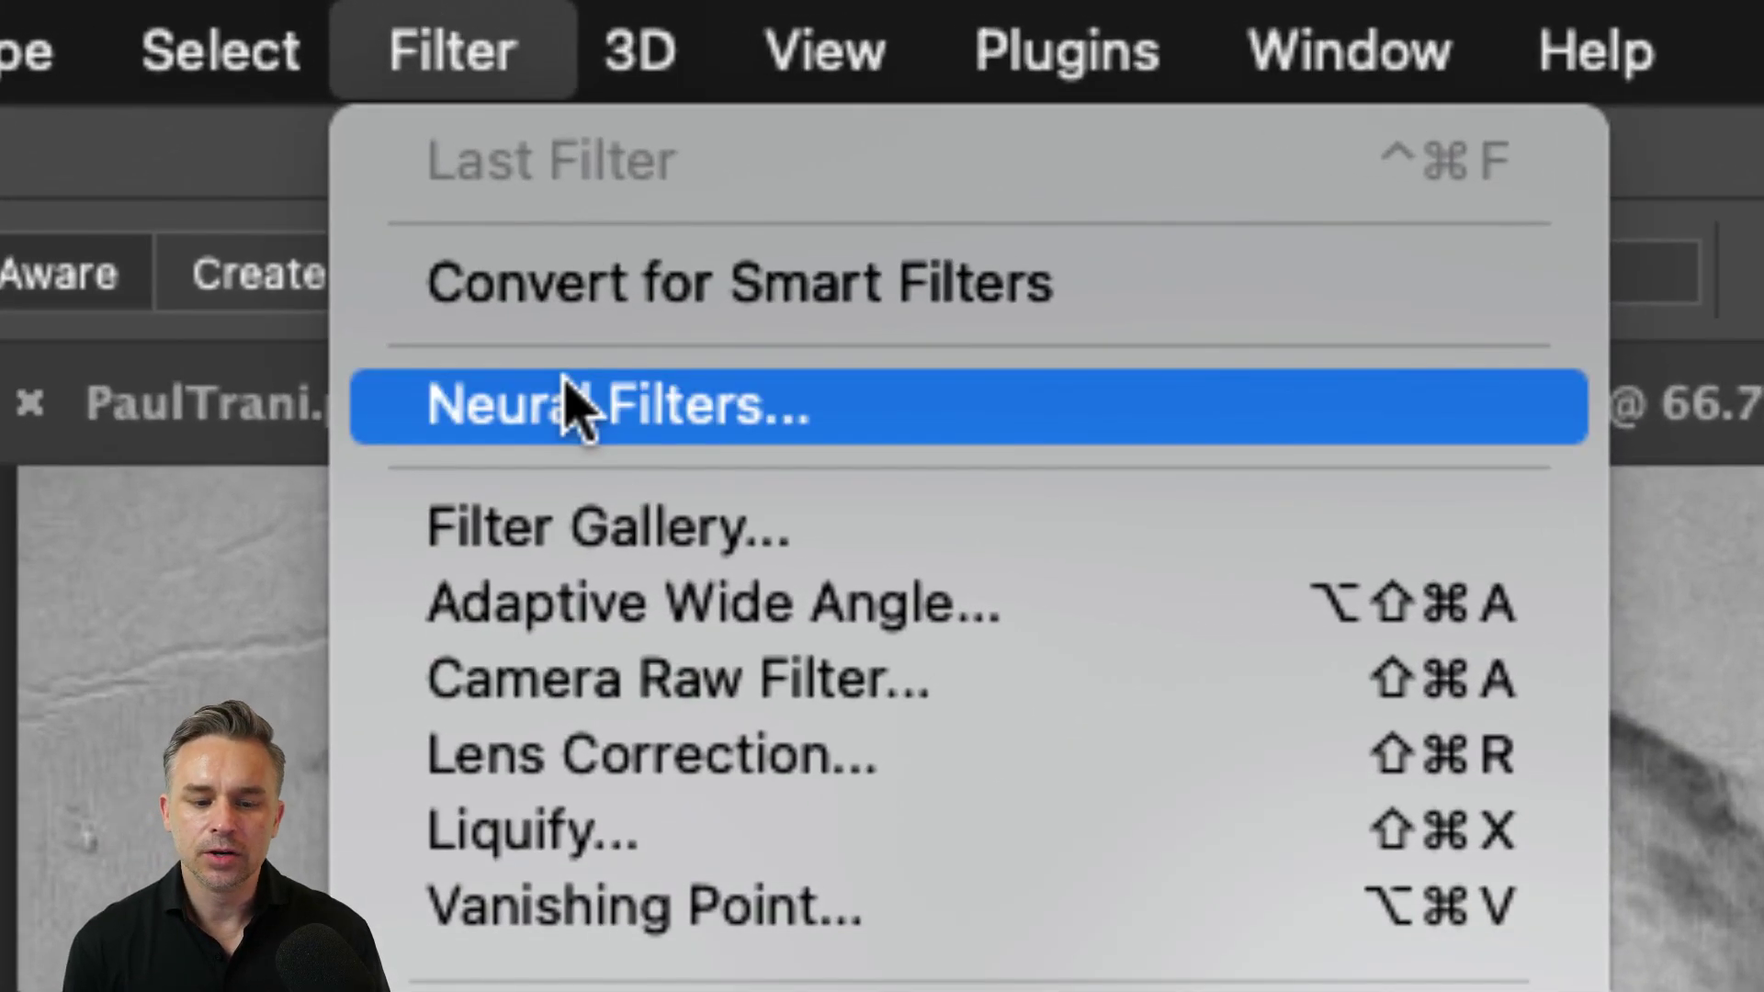
Step: Apply the Colorize neural filter to the Grandparents photo, output as a new layer
left_click(570, 409)
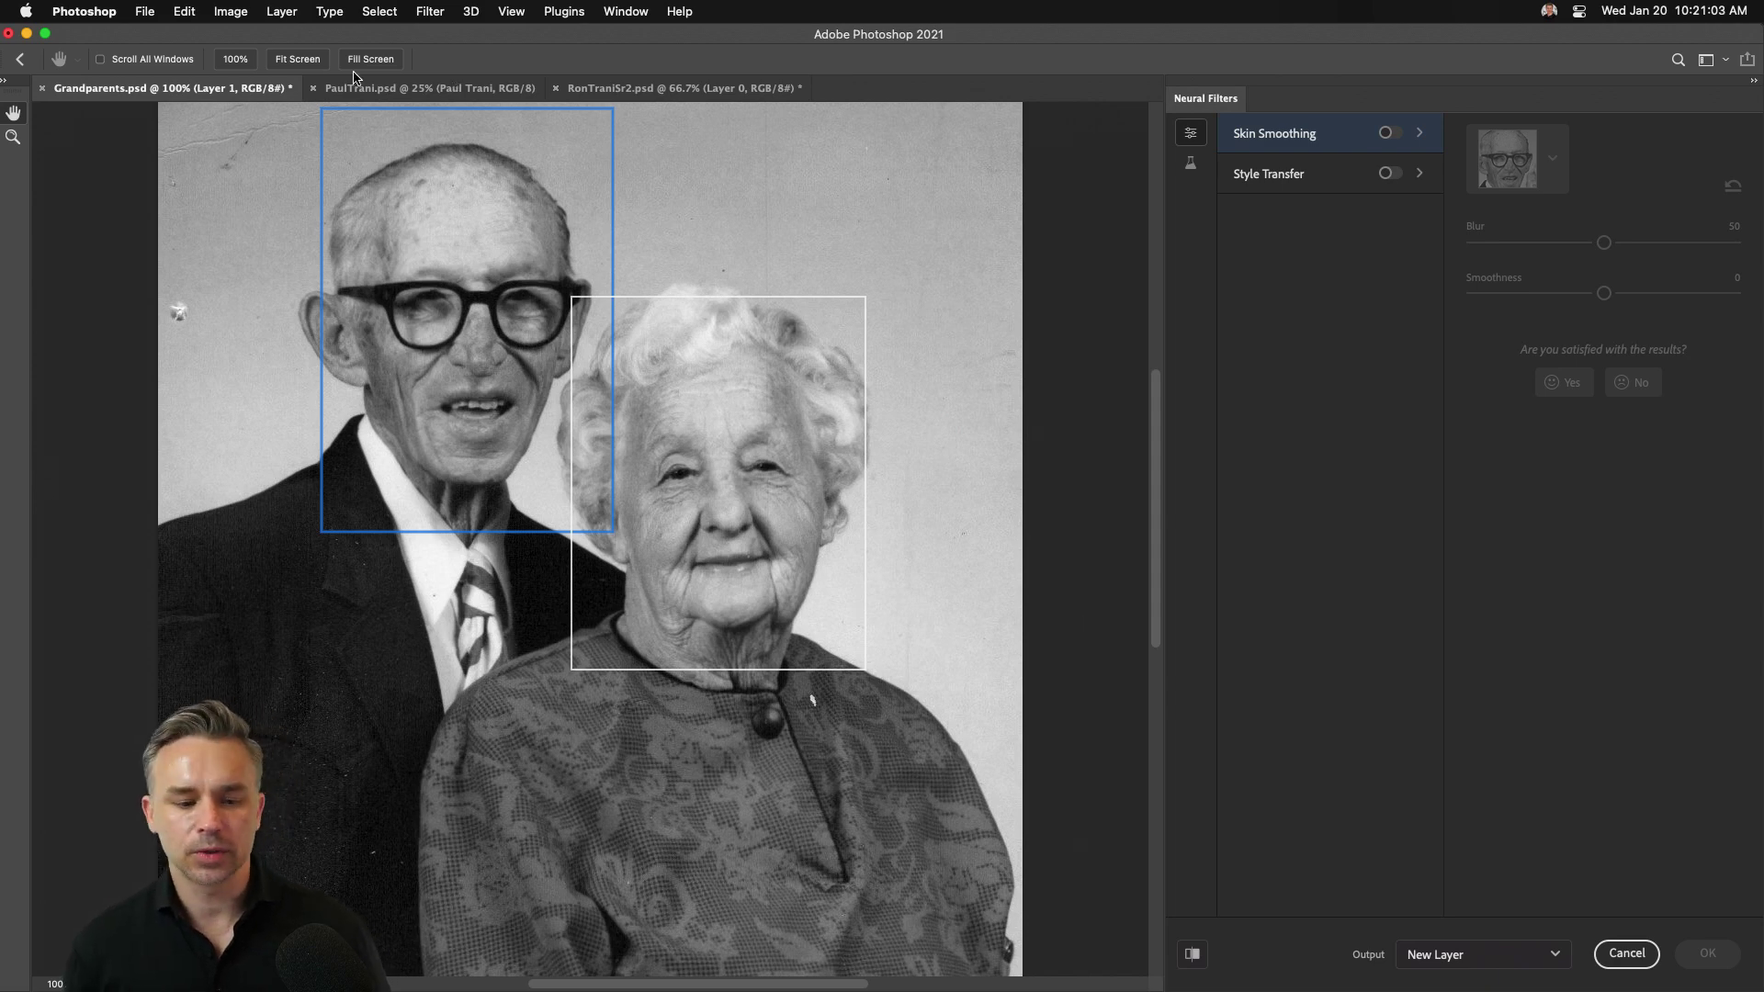
left_click(1190, 166)
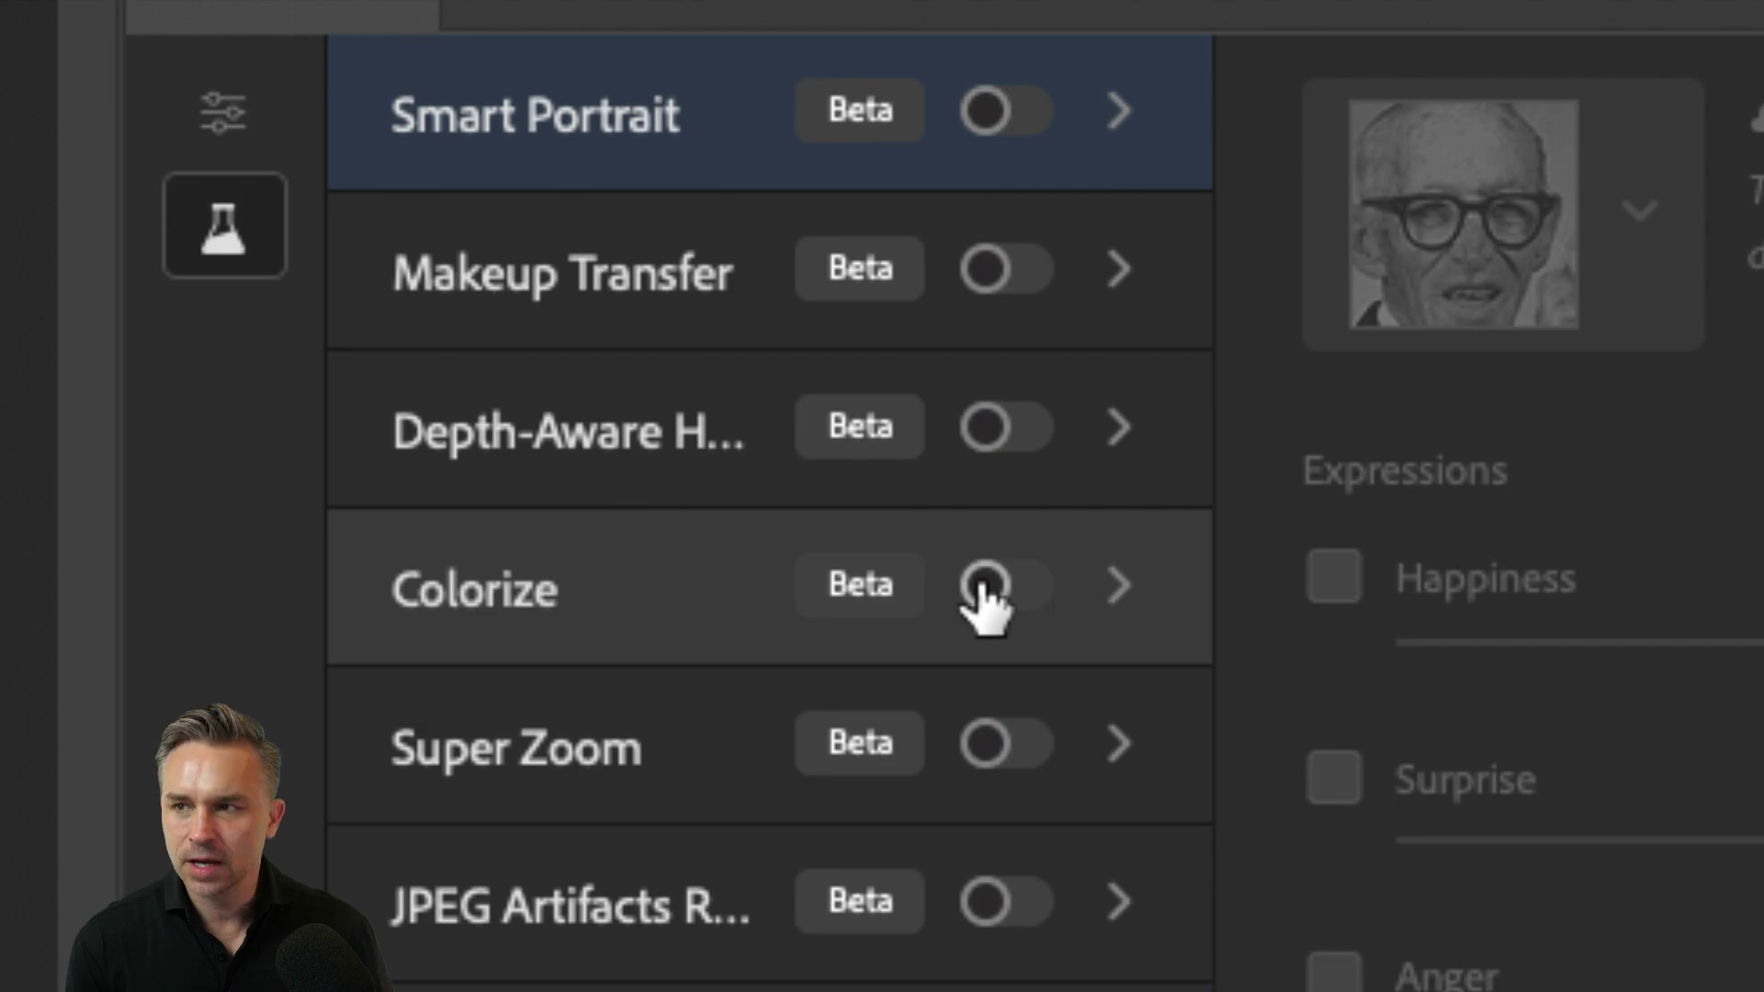
left_click(981, 585)
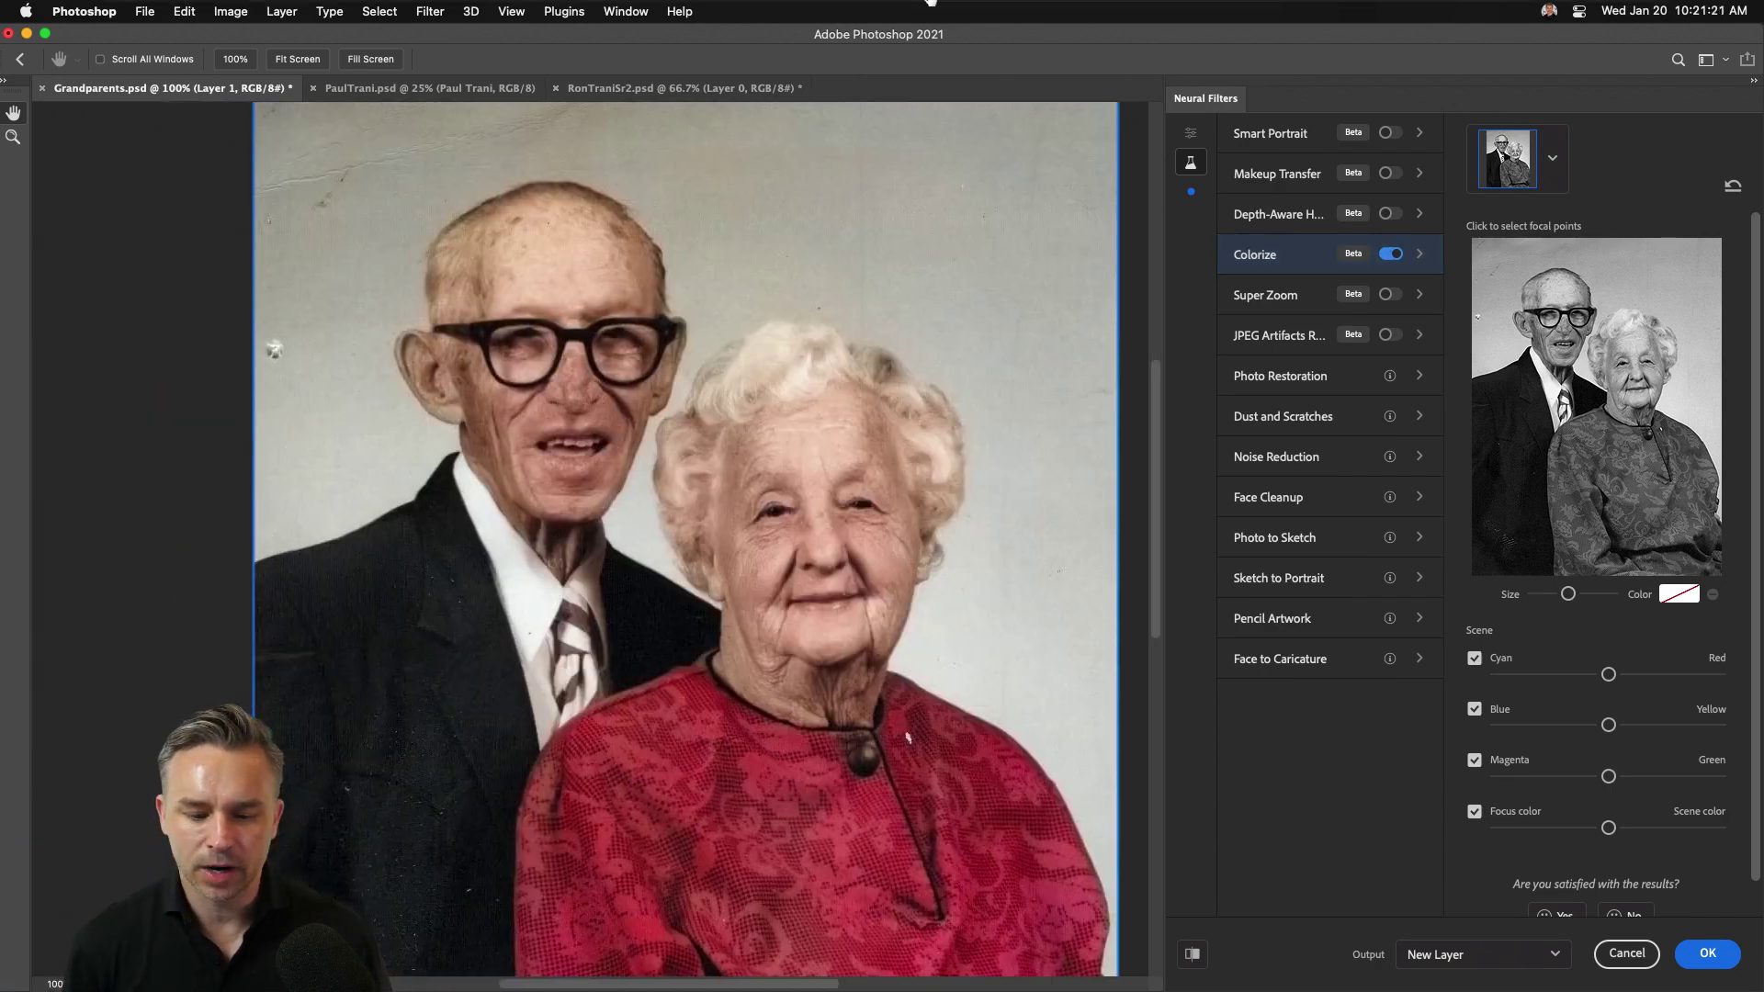
left_click(1388, 254)
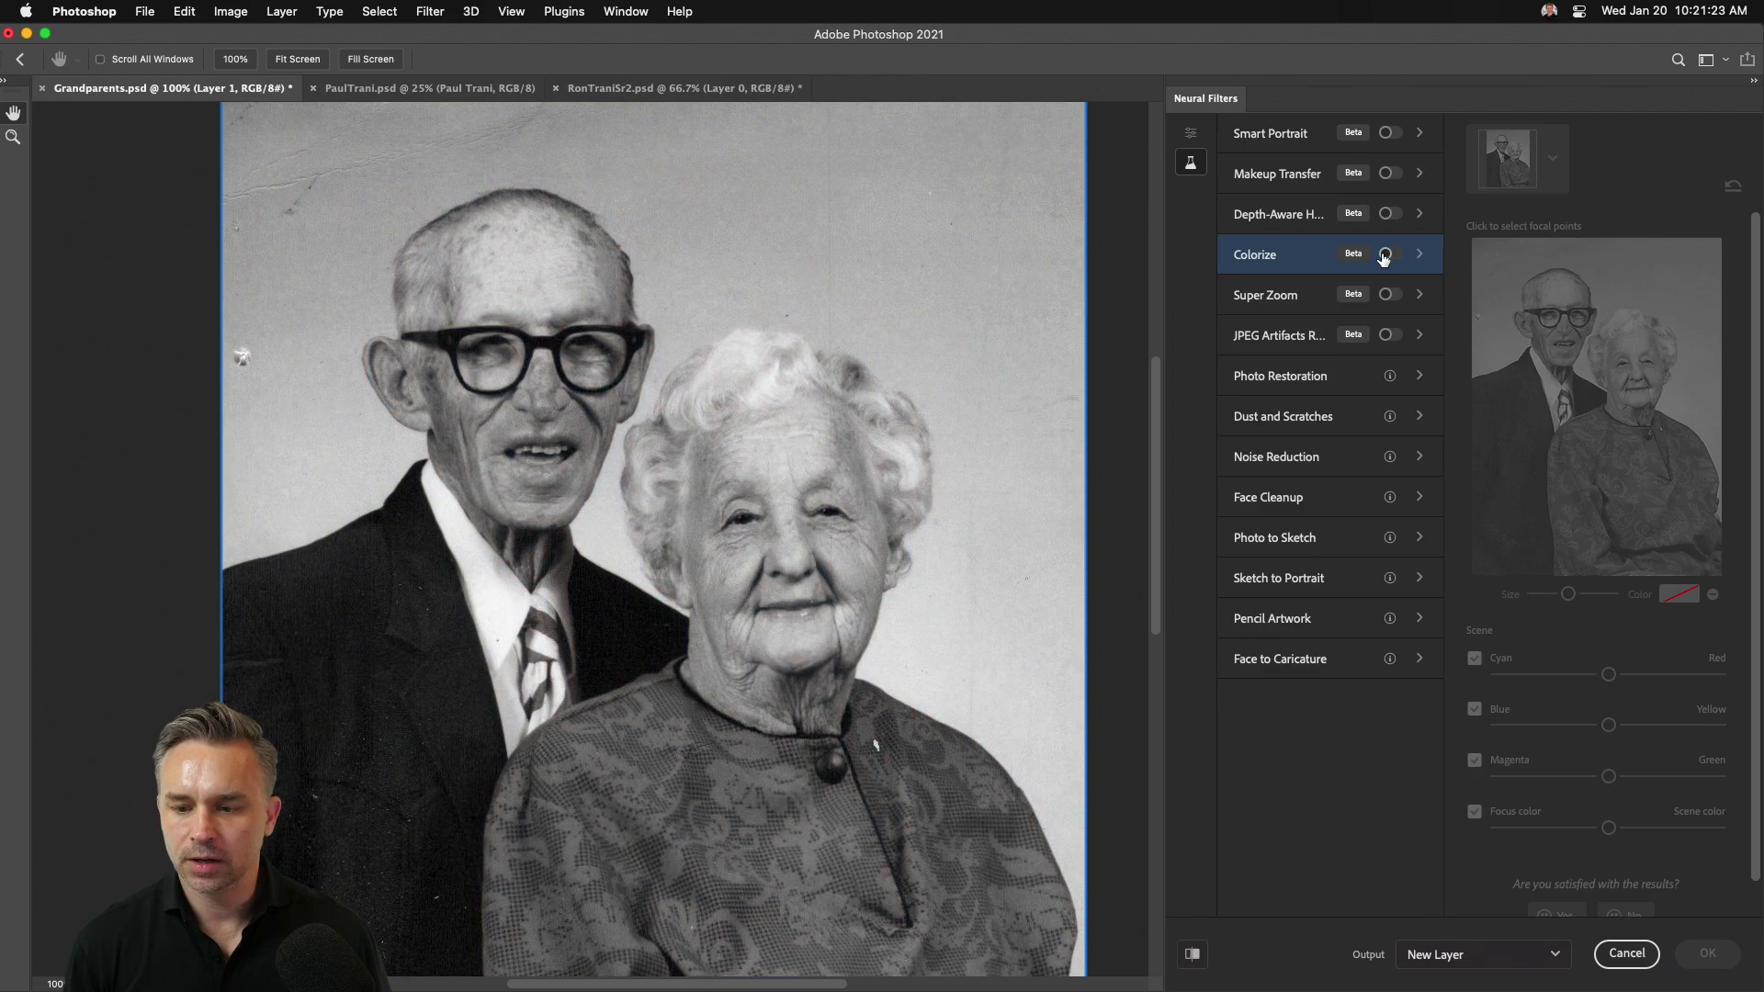
left_click(1387, 255)
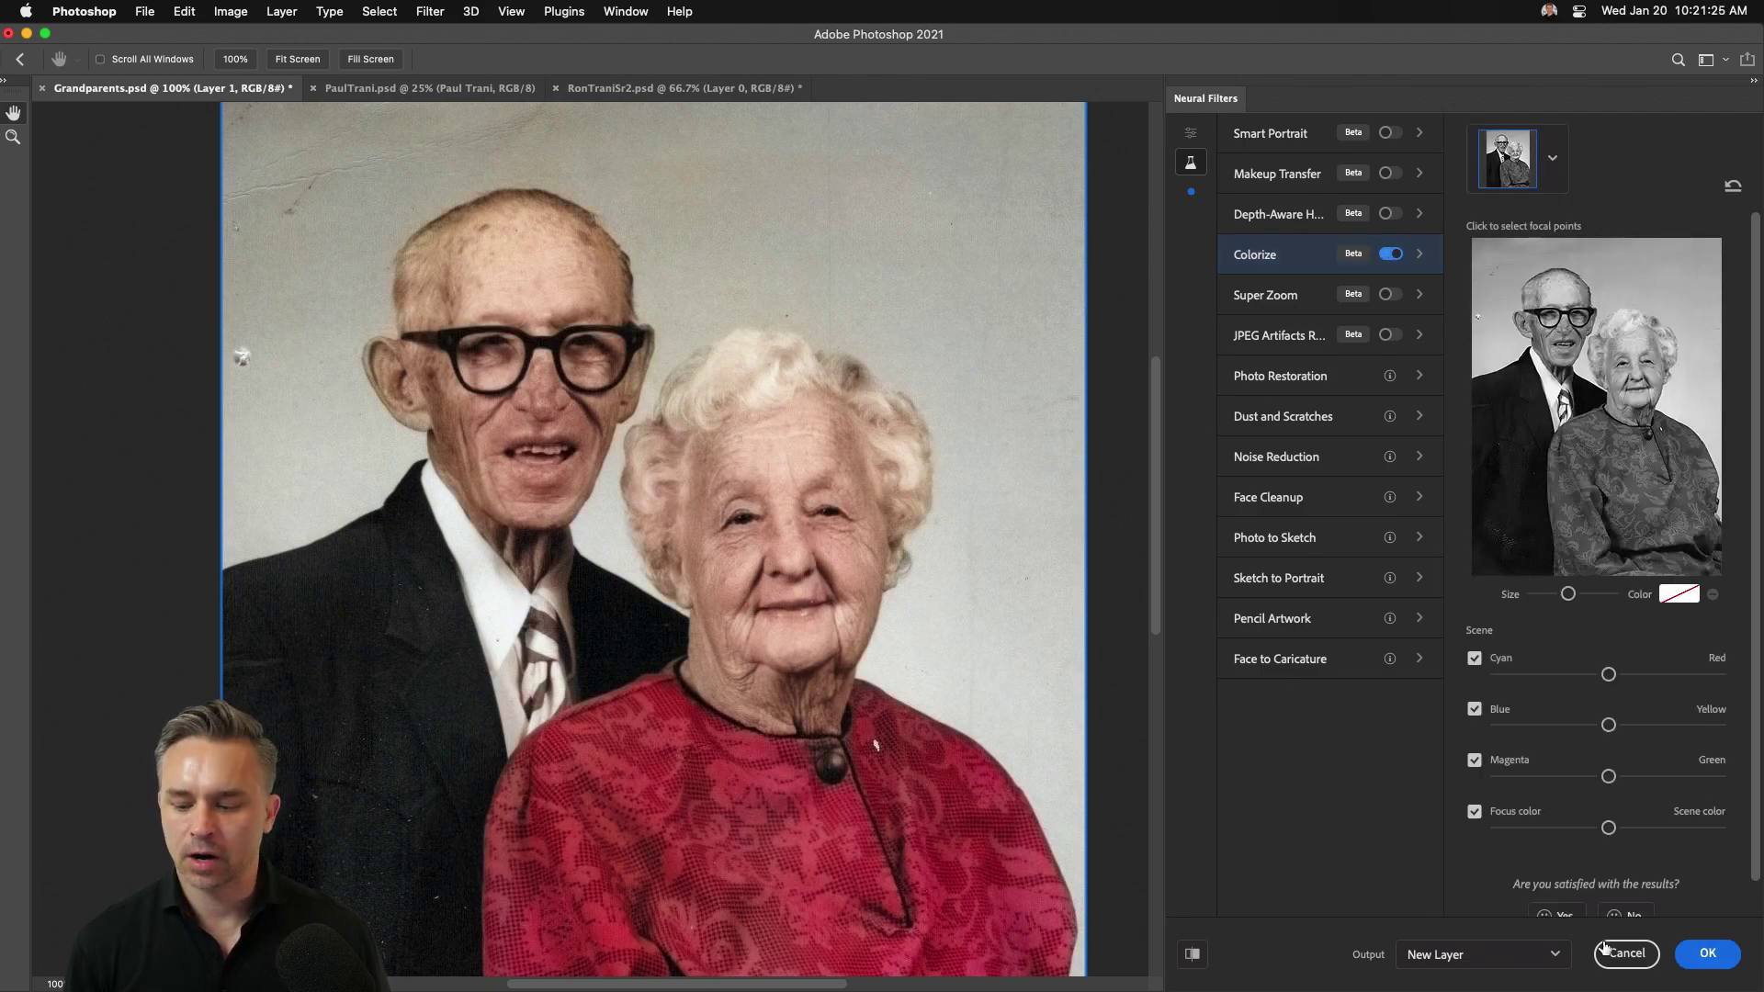
left_click(1735, 956)
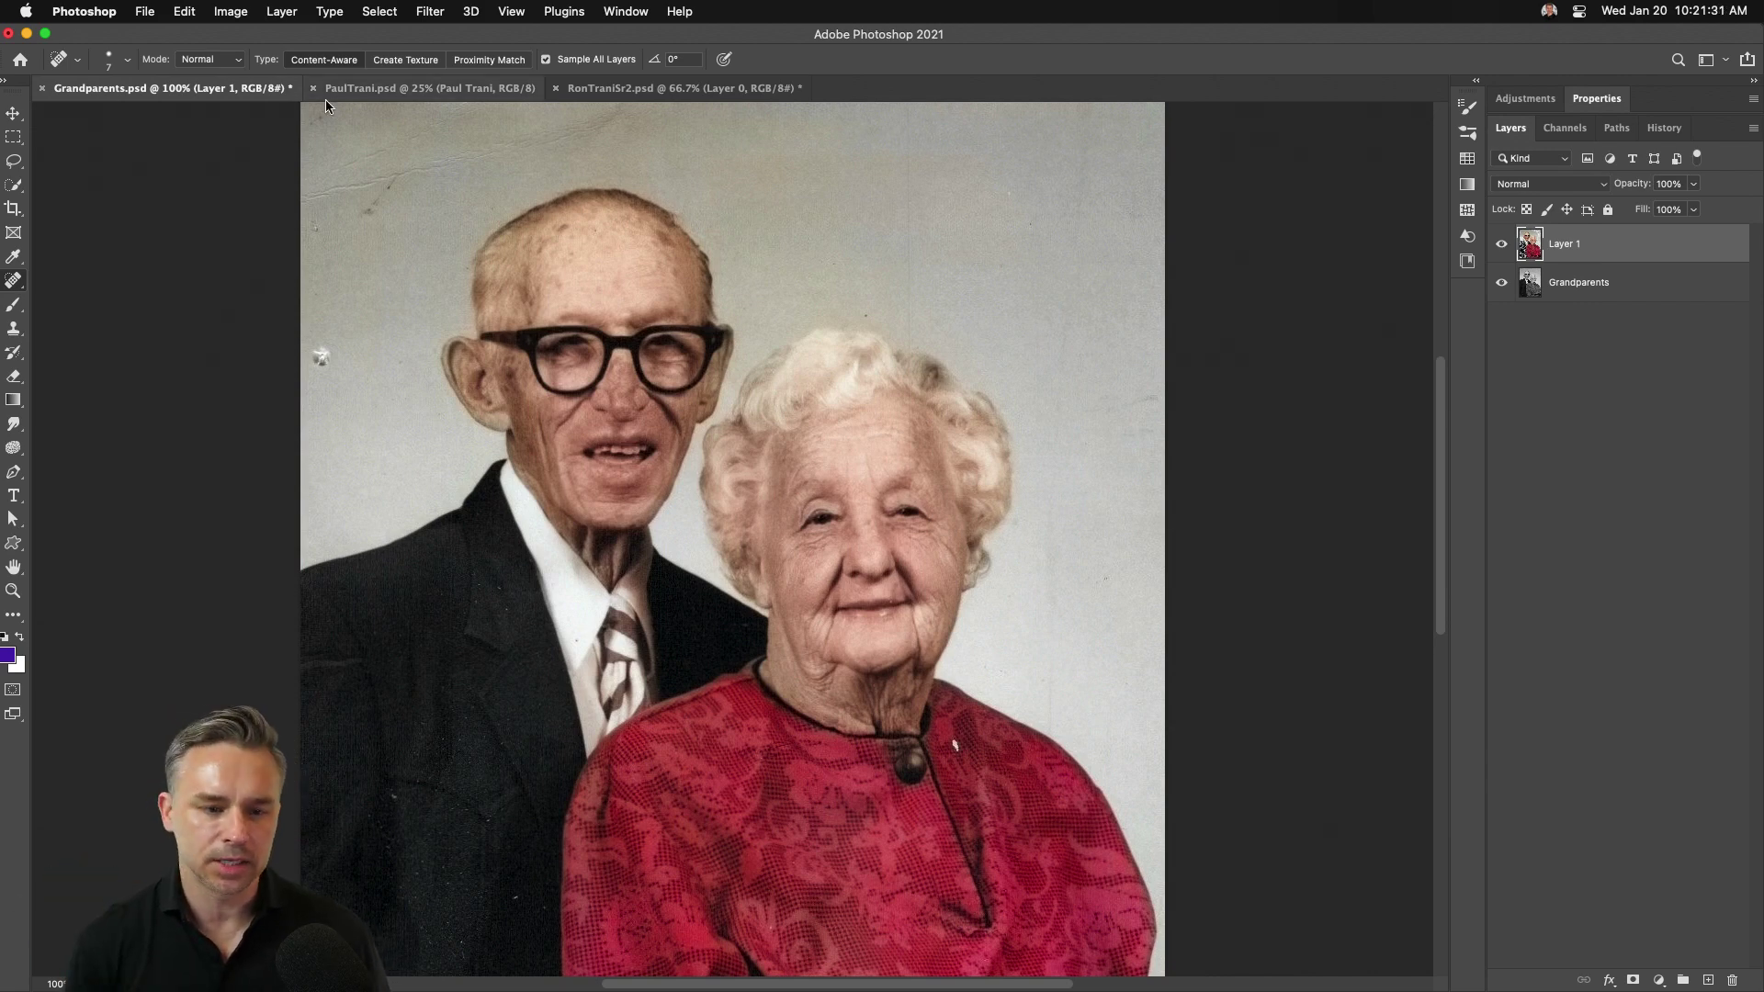
Step: Switch to PaulTrani.psd and open Filter > Neural Filters for it
left_click(371, 89)
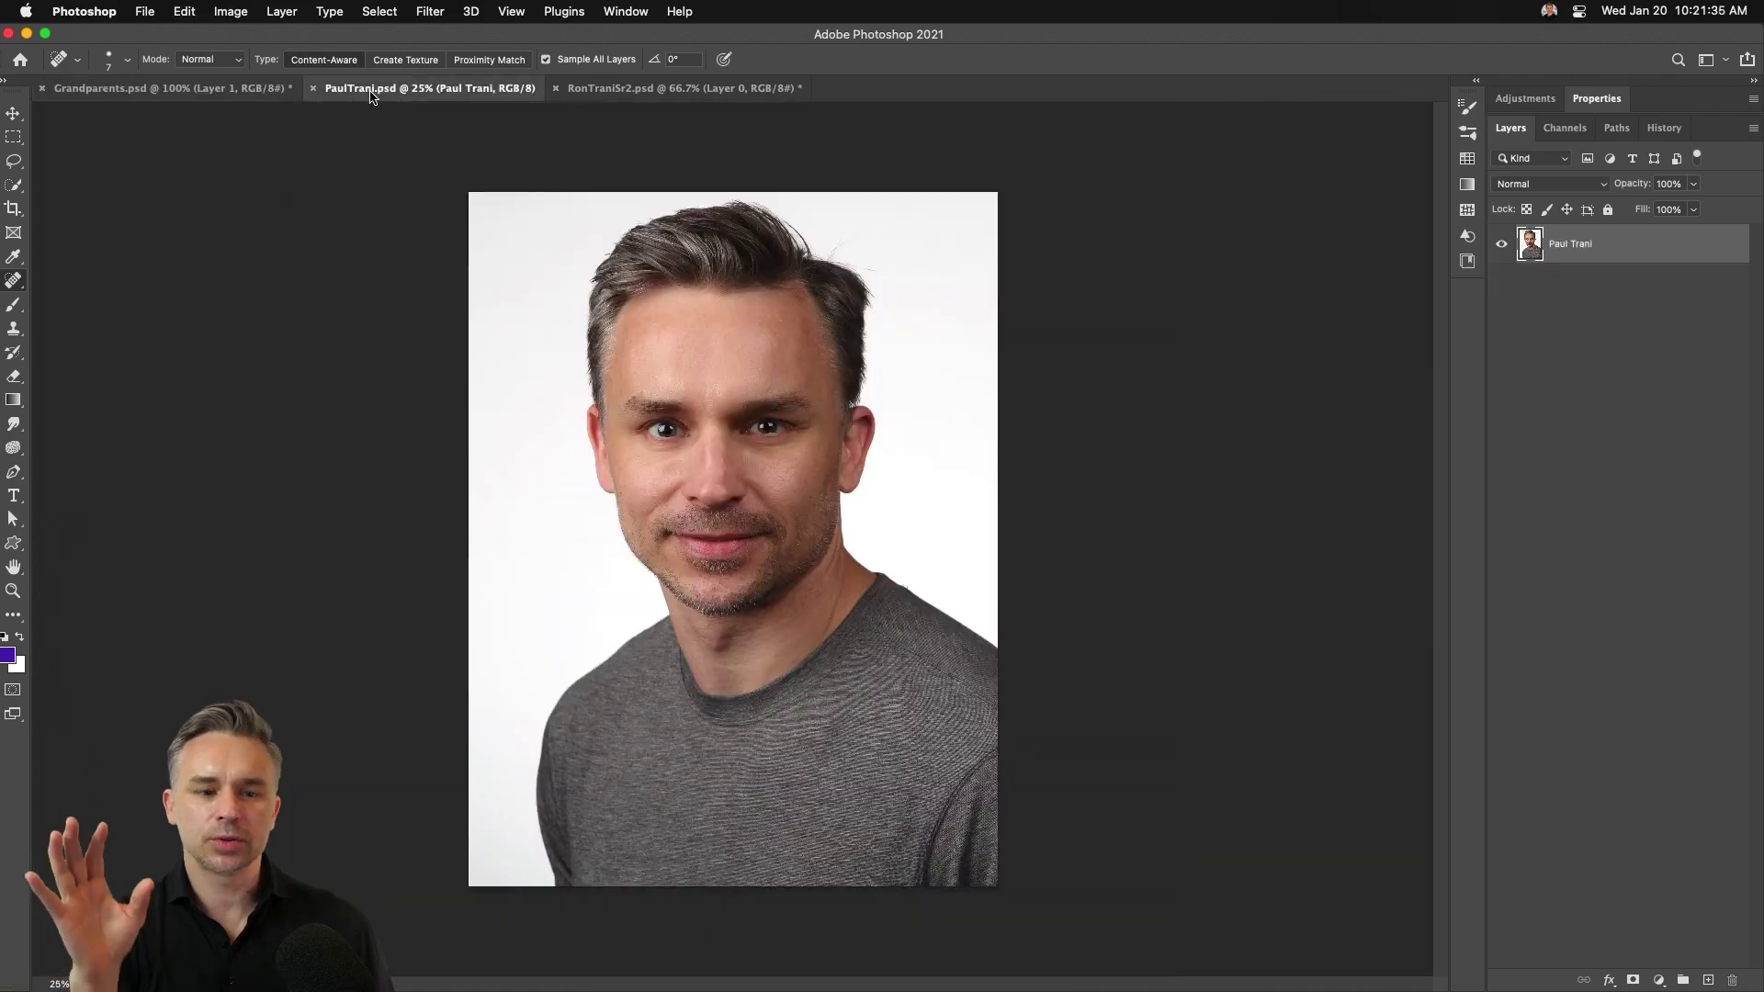
left_click(368, 10)
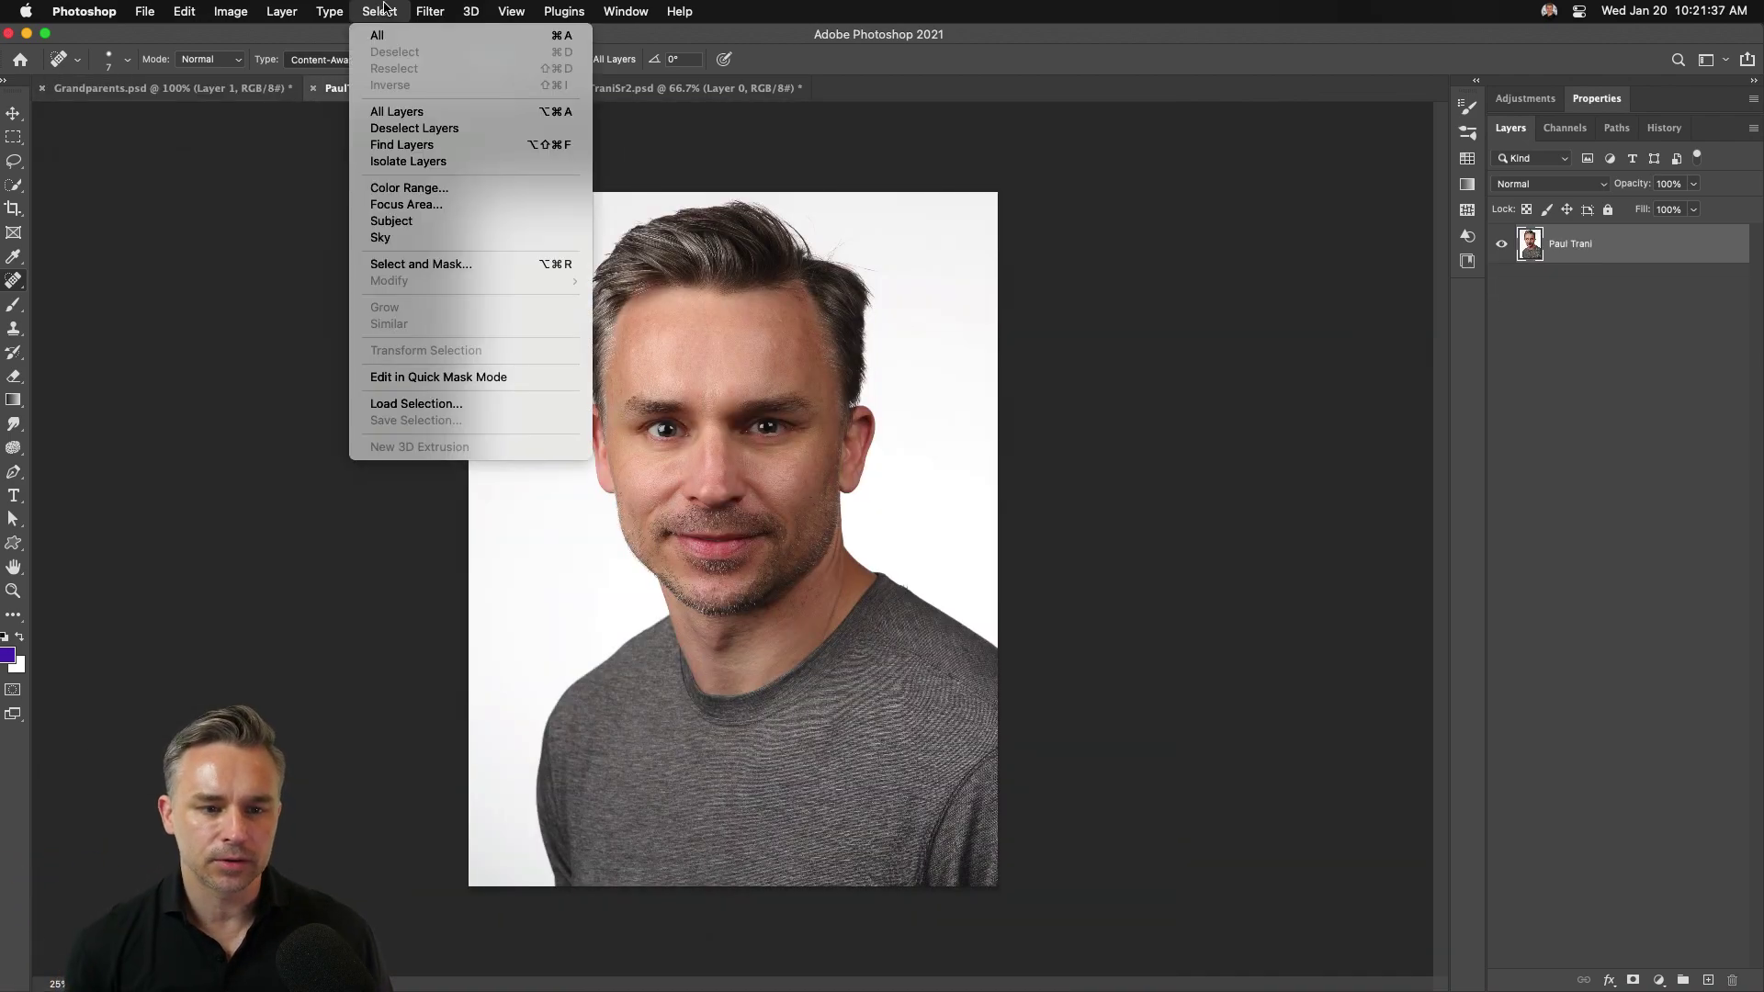
mouse_move(428, 7)
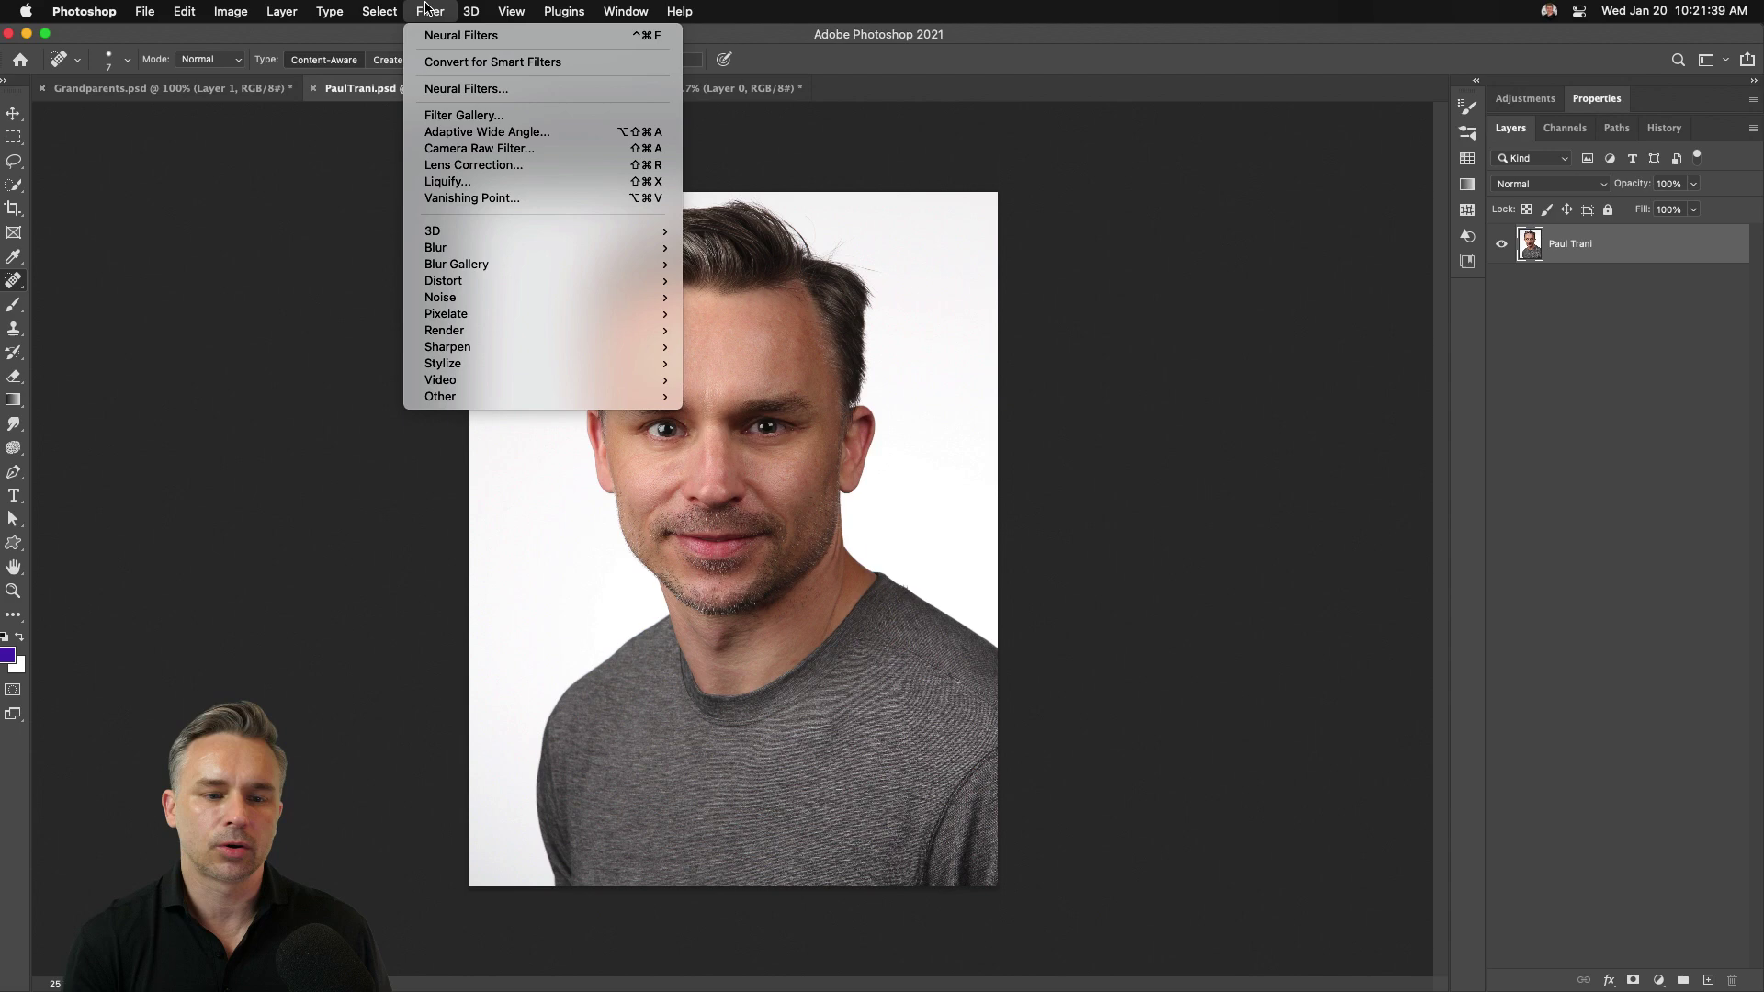
left_click(428, 89)
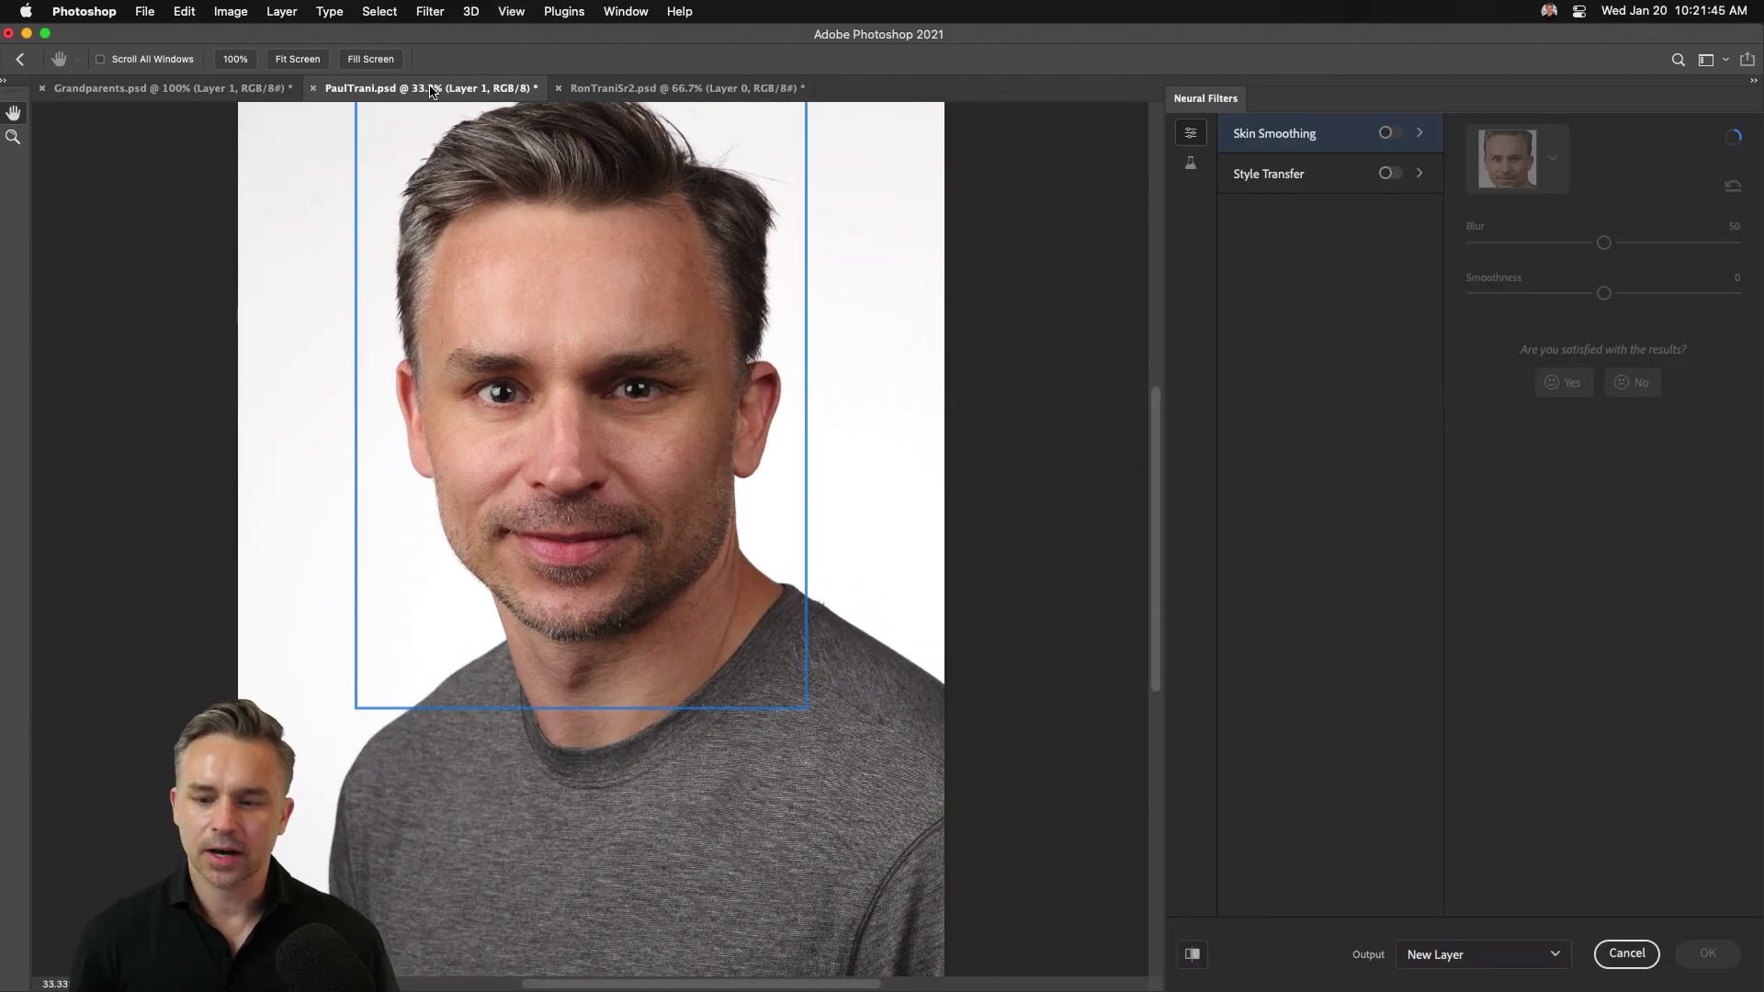
Step: Apply Smart Portrait with Facial age 50 and Head direction 32, output to a new layer
left_click(1191, 162)
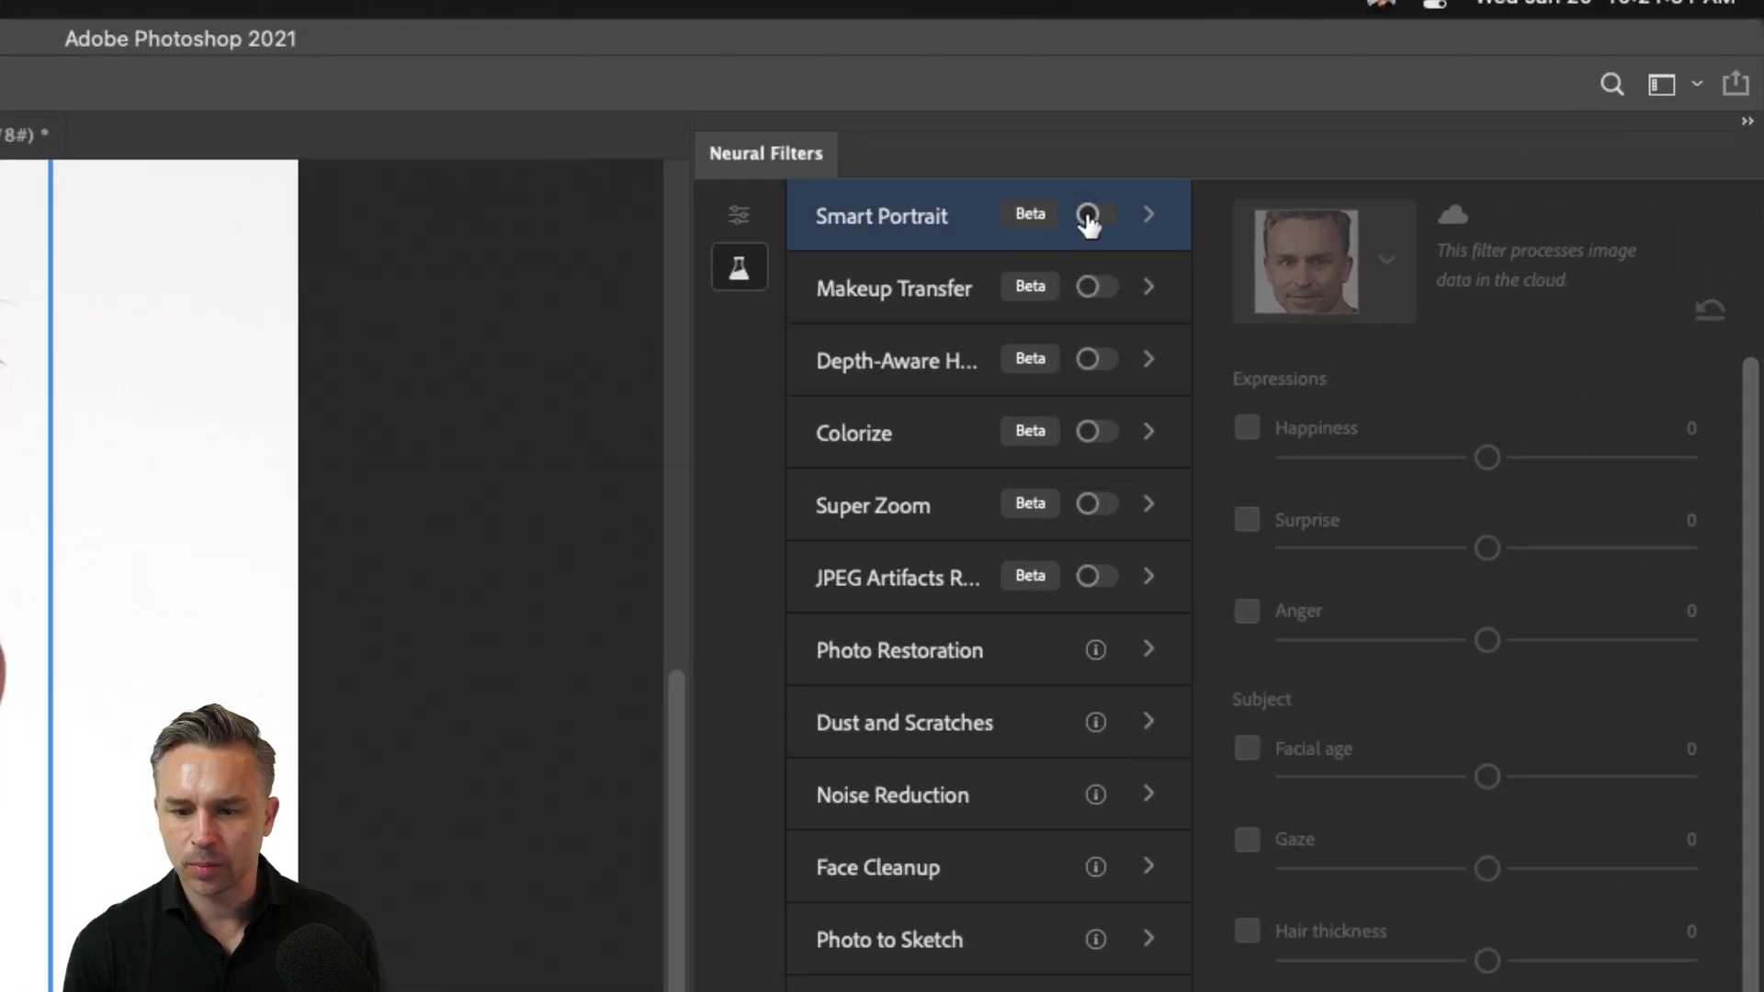
left_click(1089, 216)
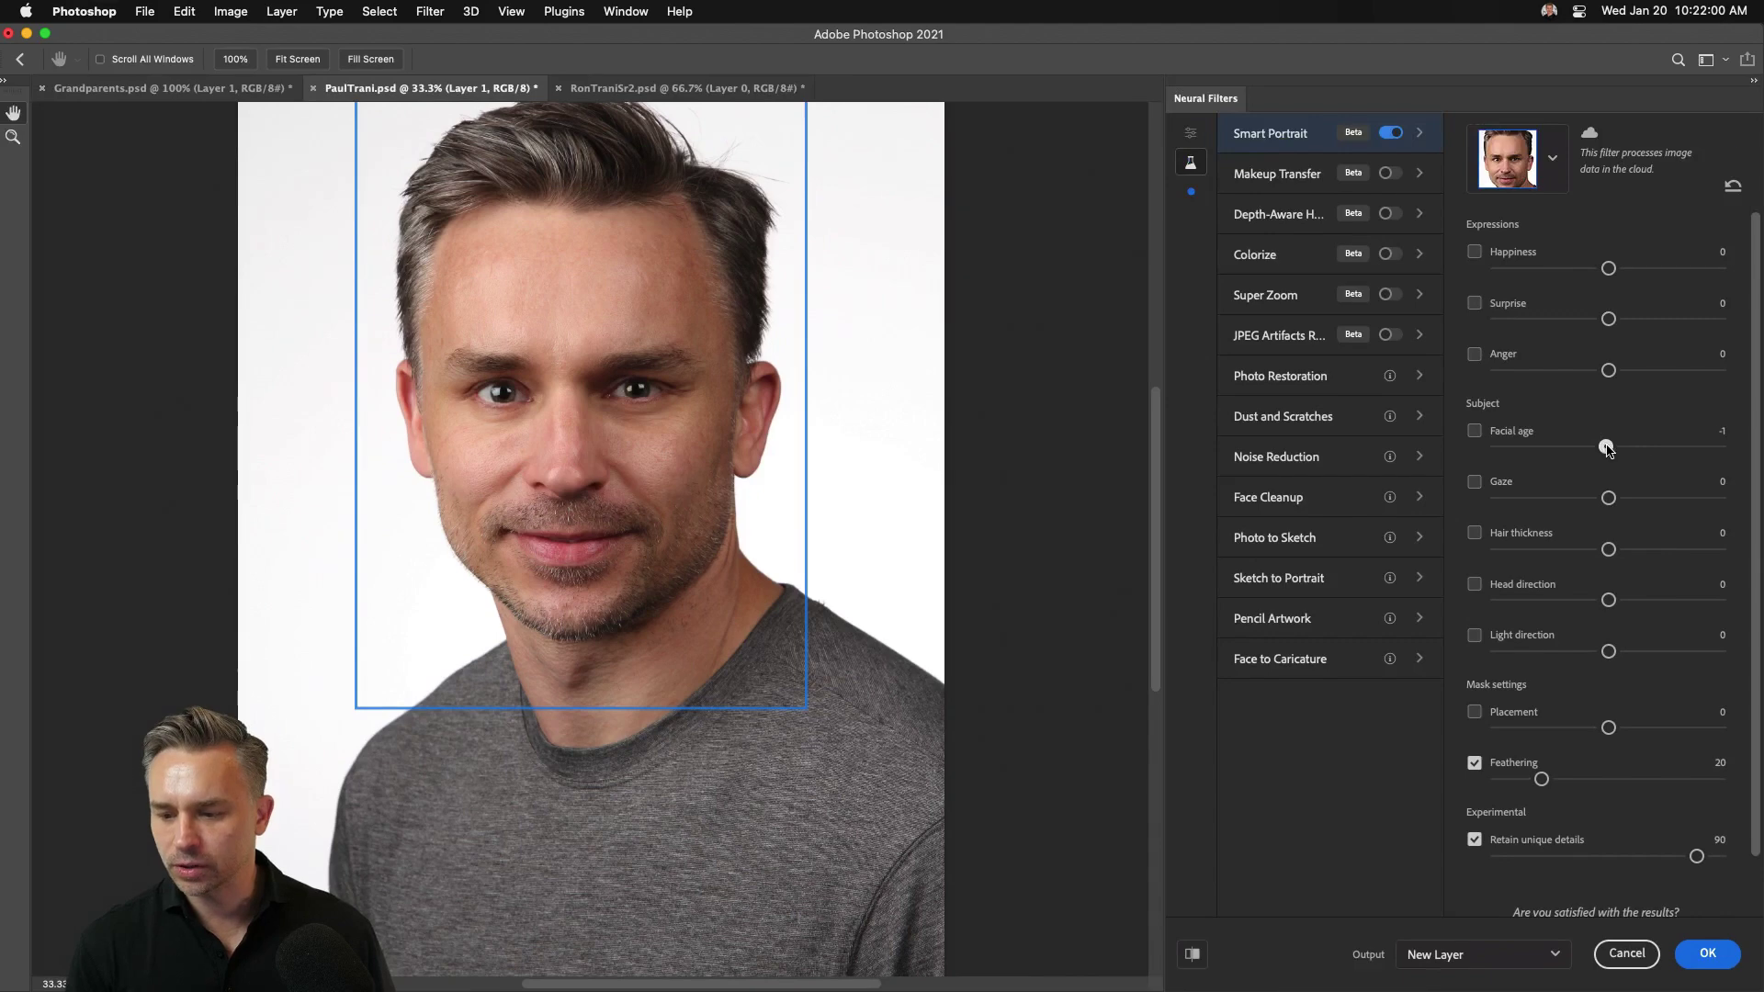
left_click_drag(1607, 448, 1698, 449)
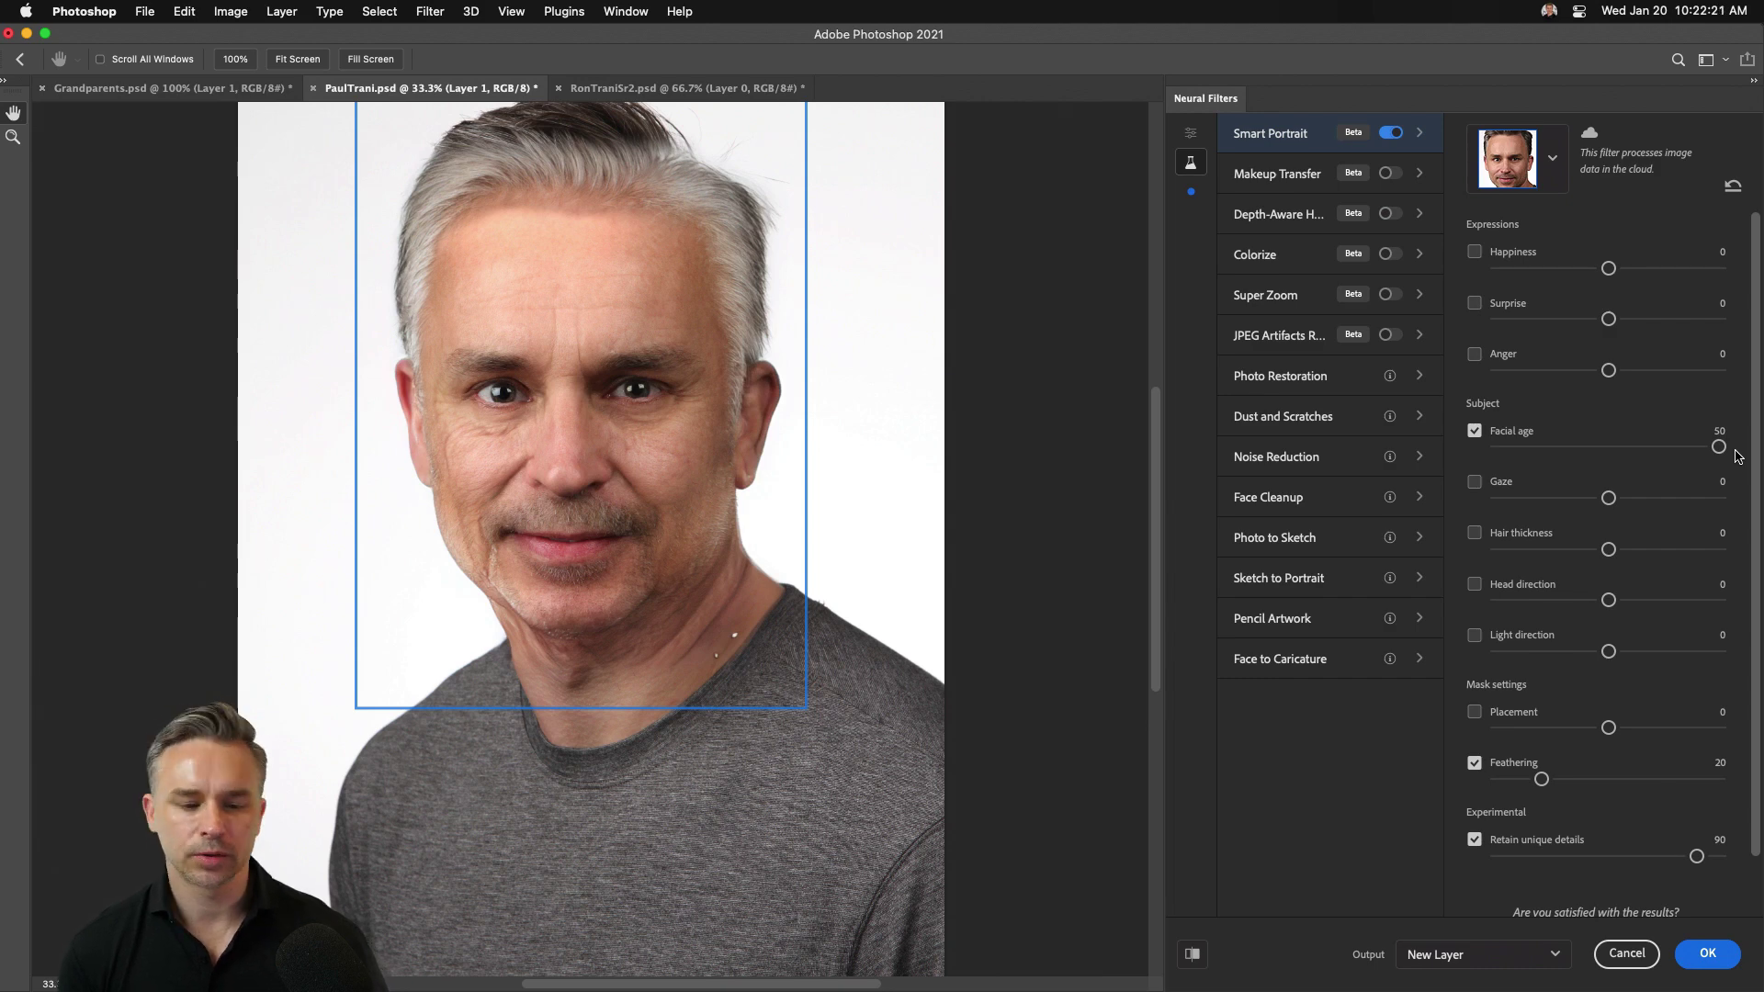
left_click(1684, 603)
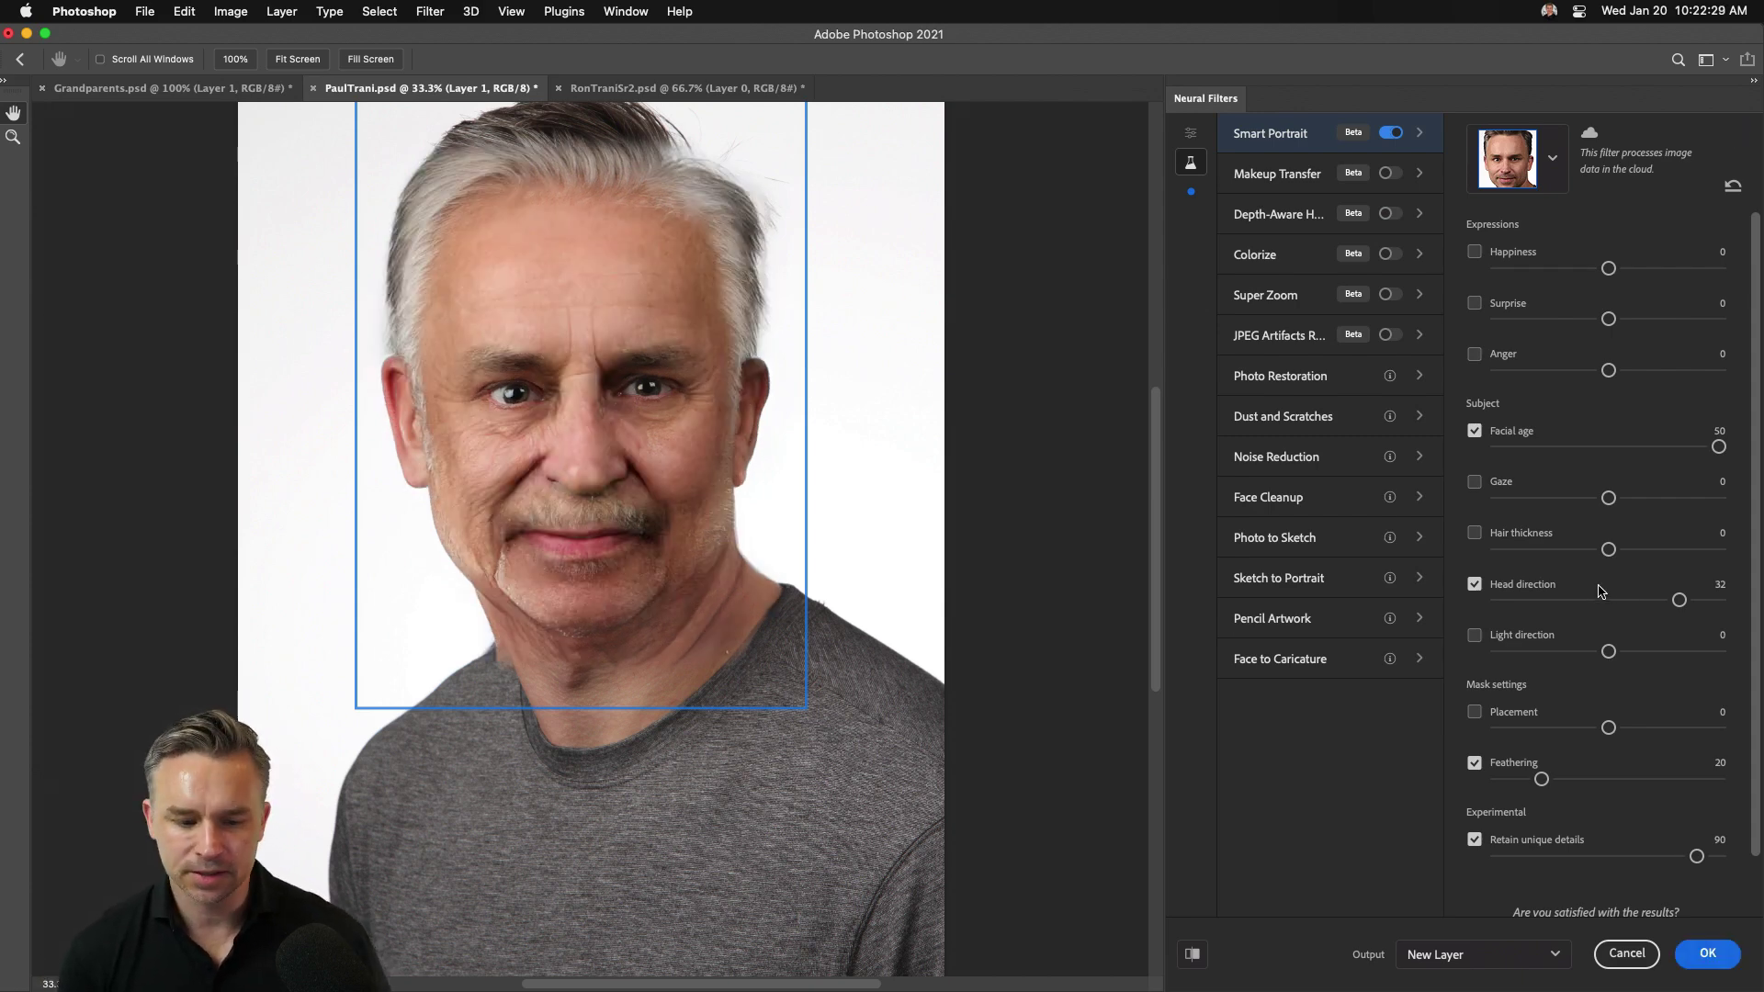
left_click(1482, 954)
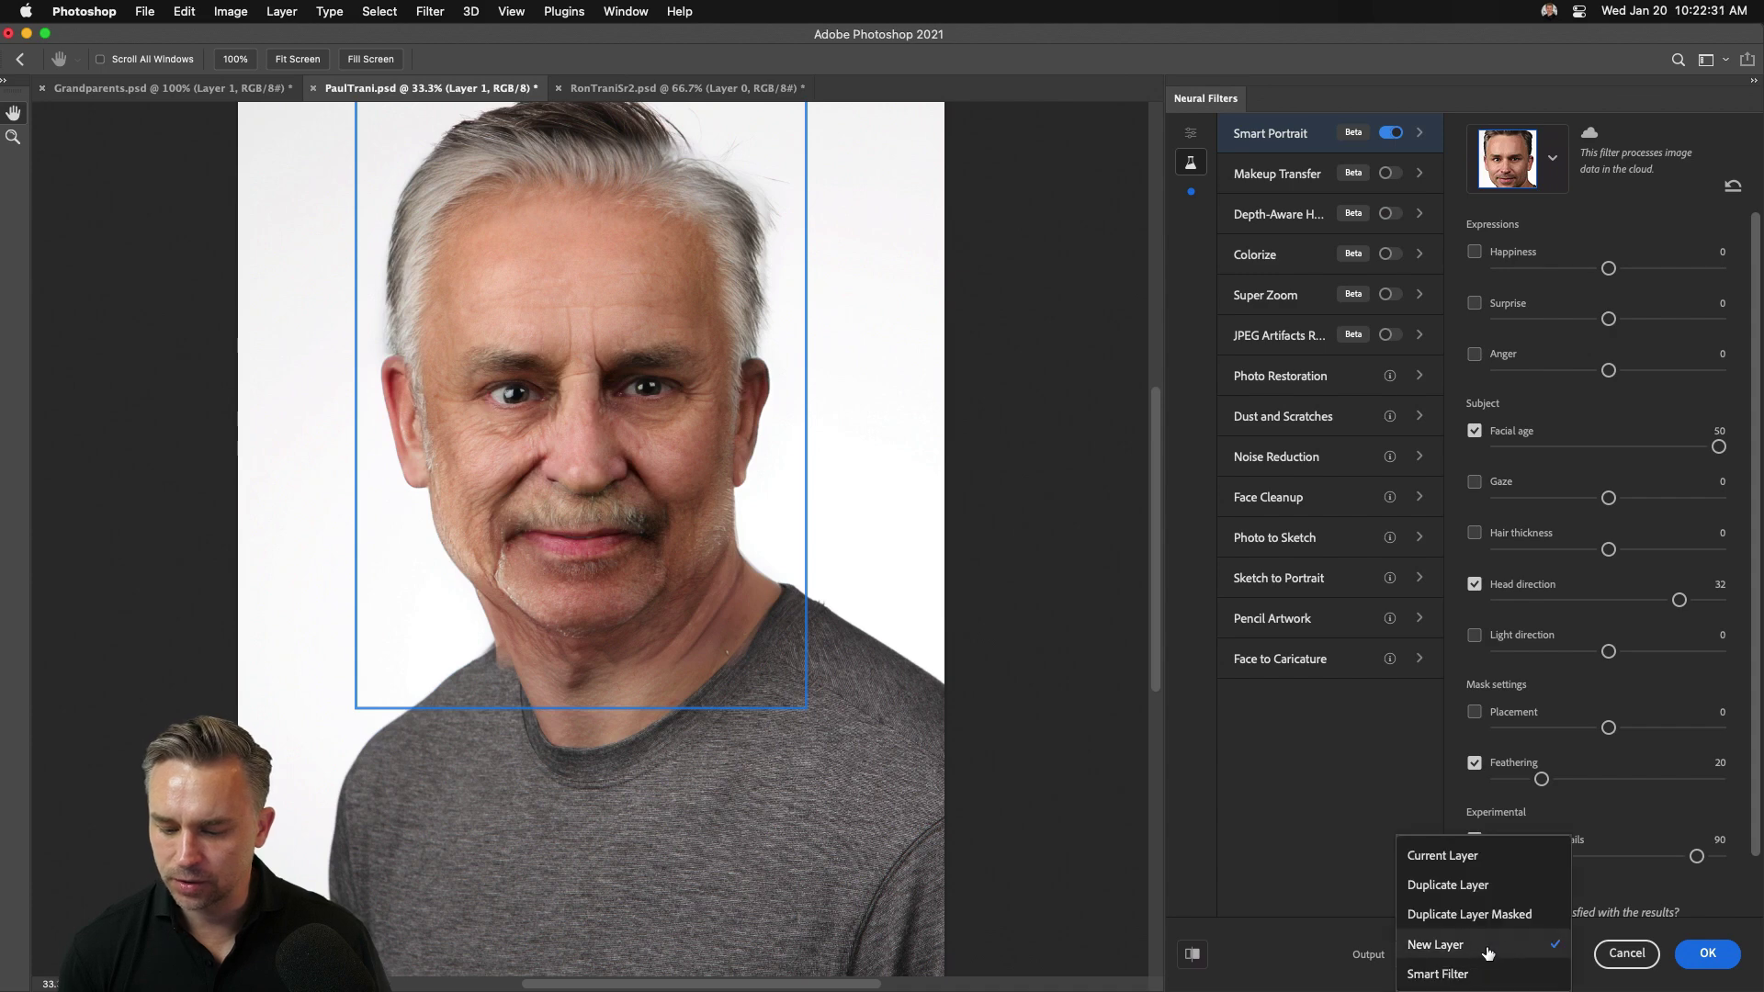
left_click(1482, 951)
left_click(1707, 953)
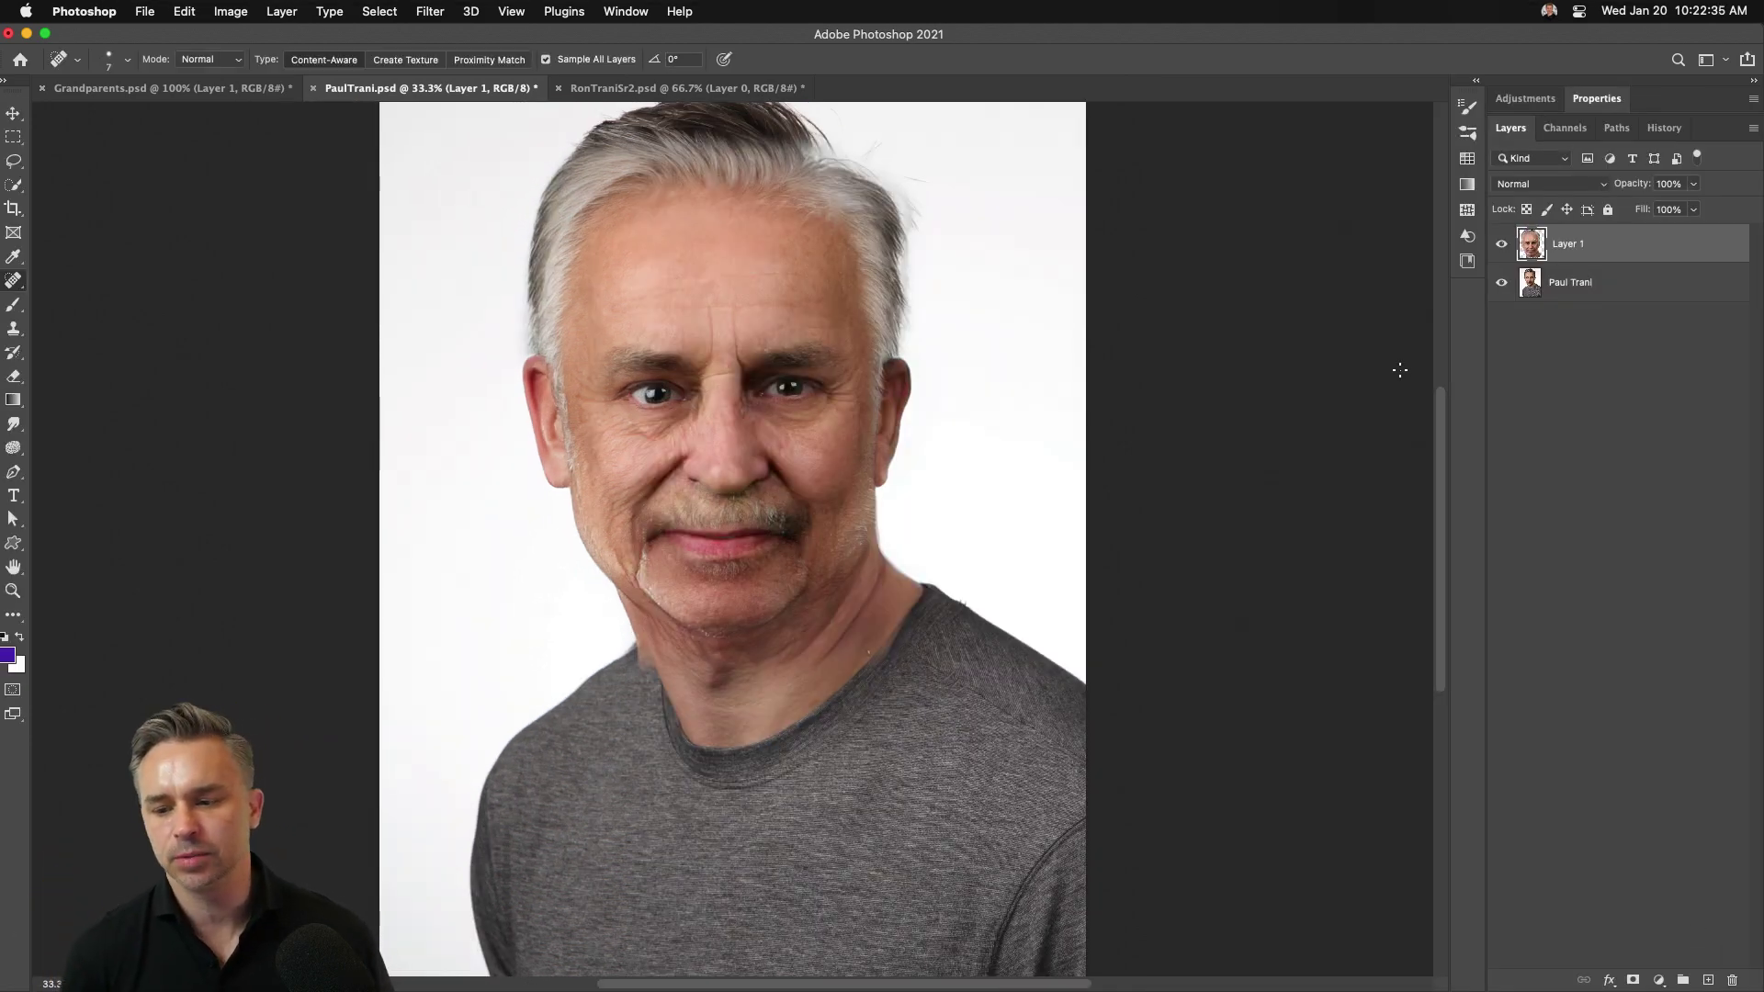
left_click(1502, 283)
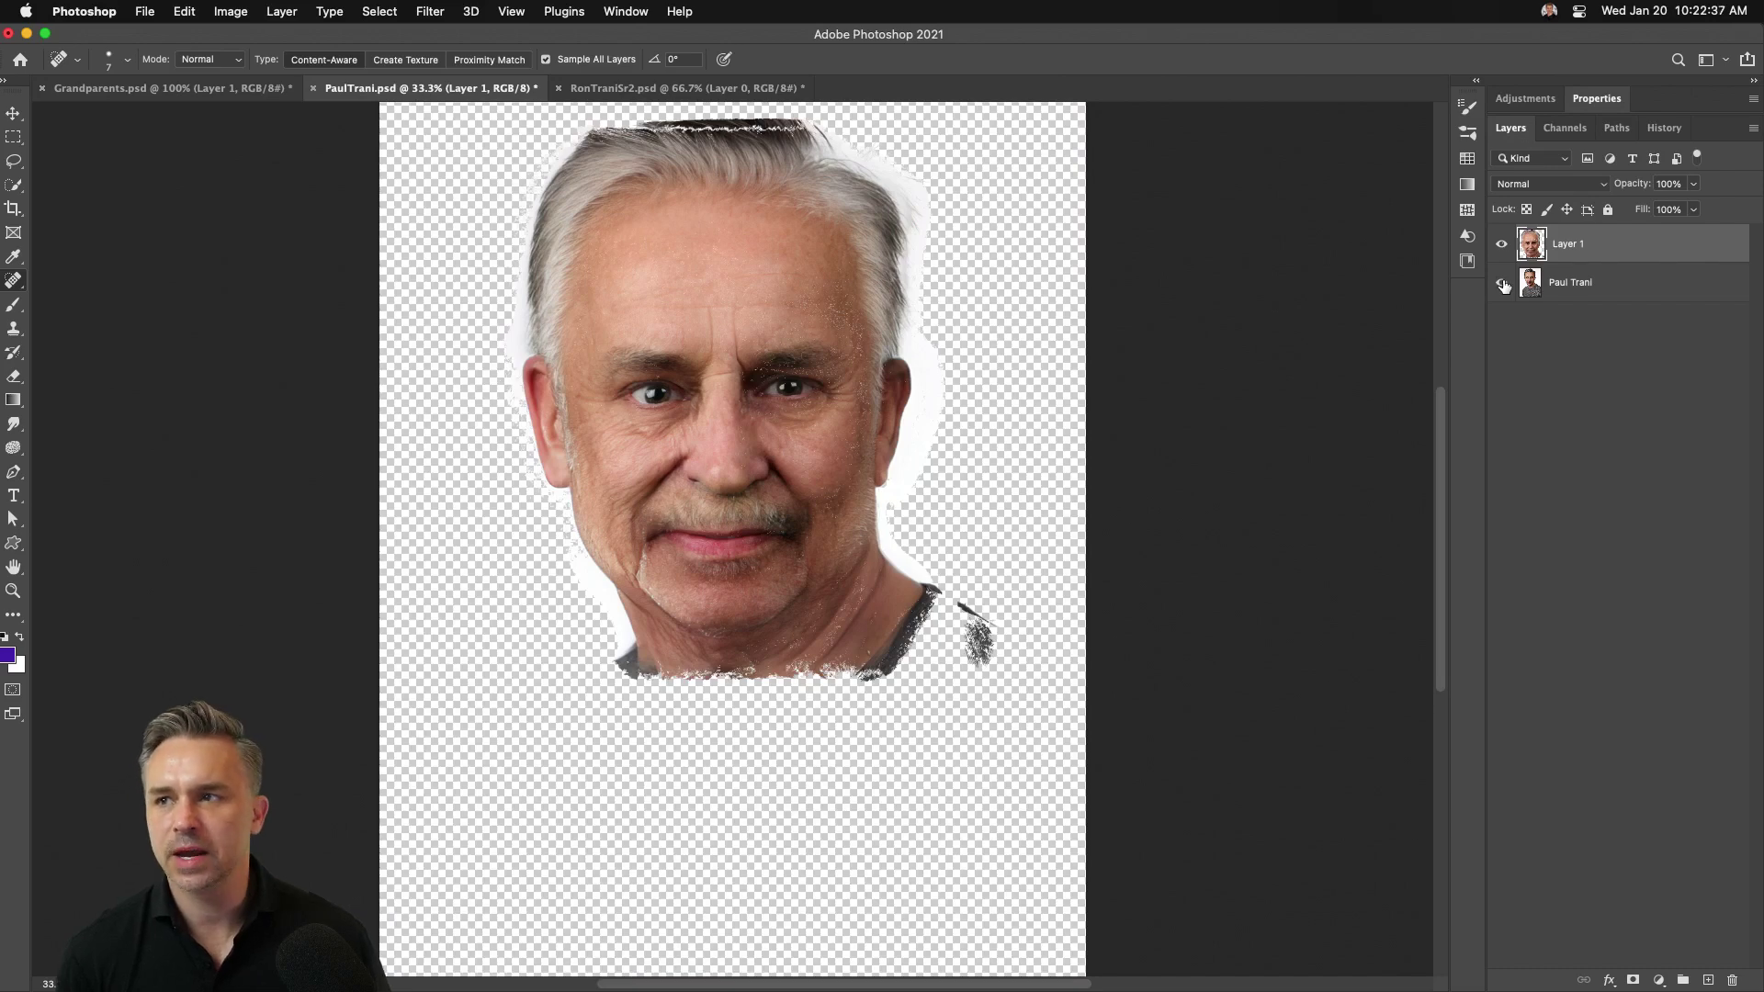
left_click(1502, 283)
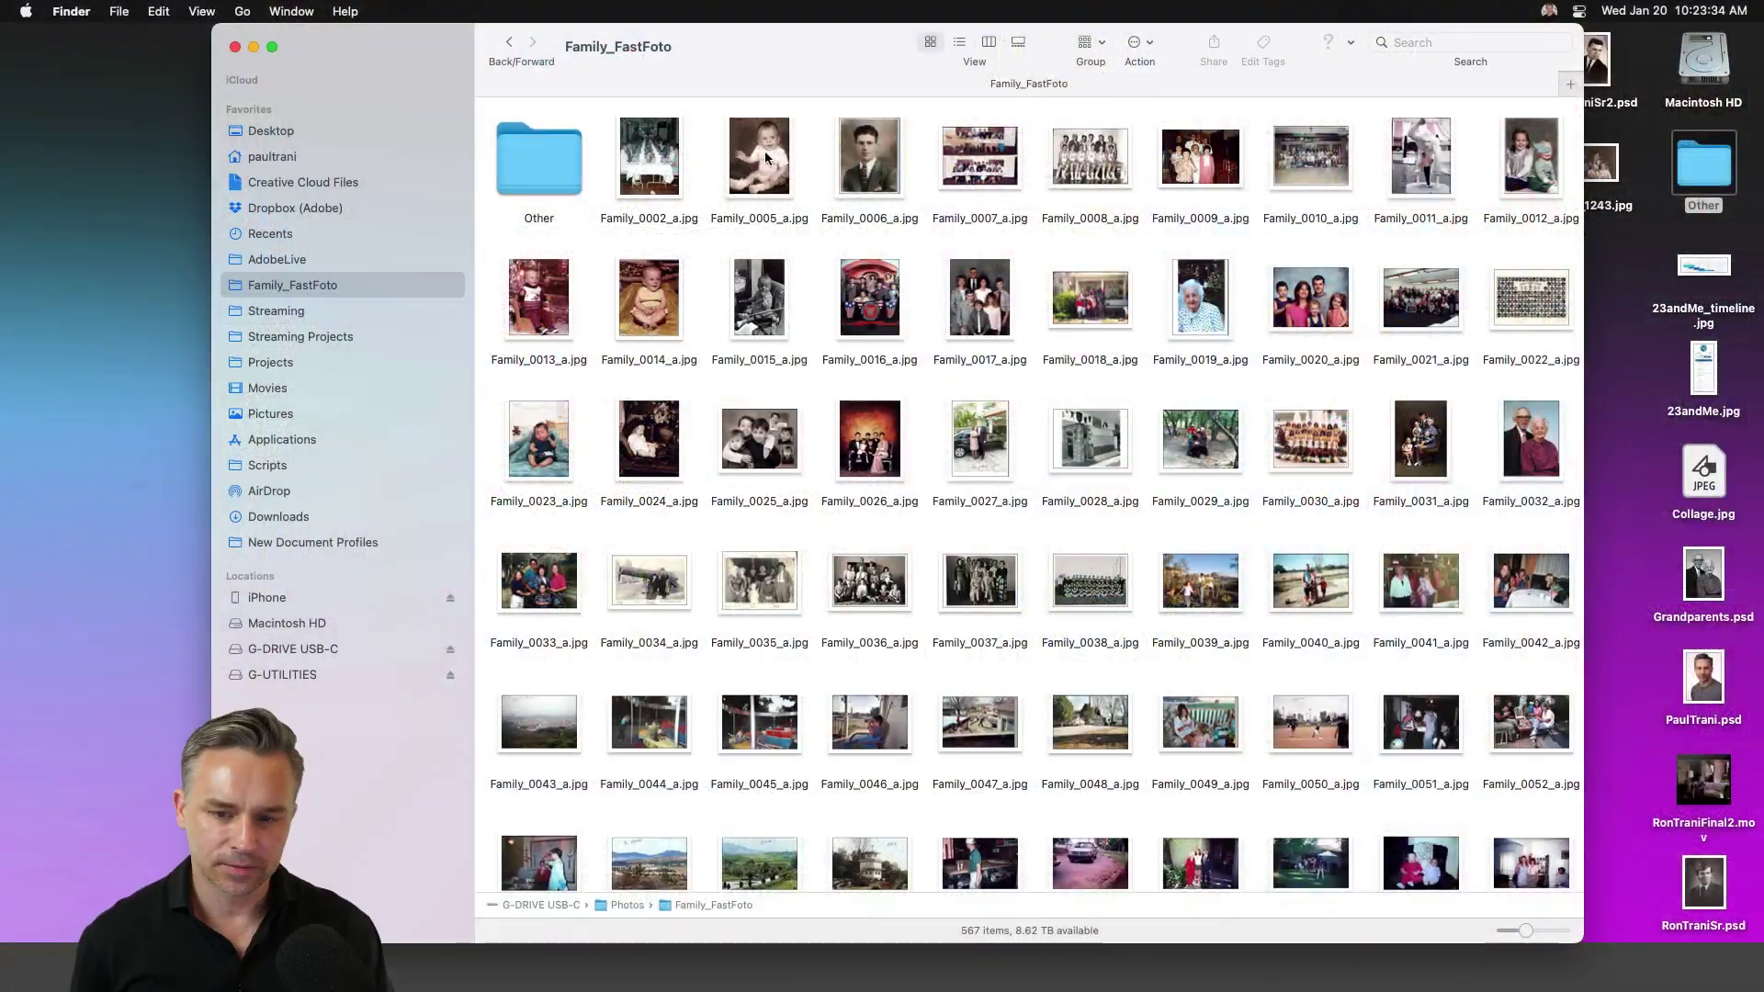
left_click(775, 158)
key("space")
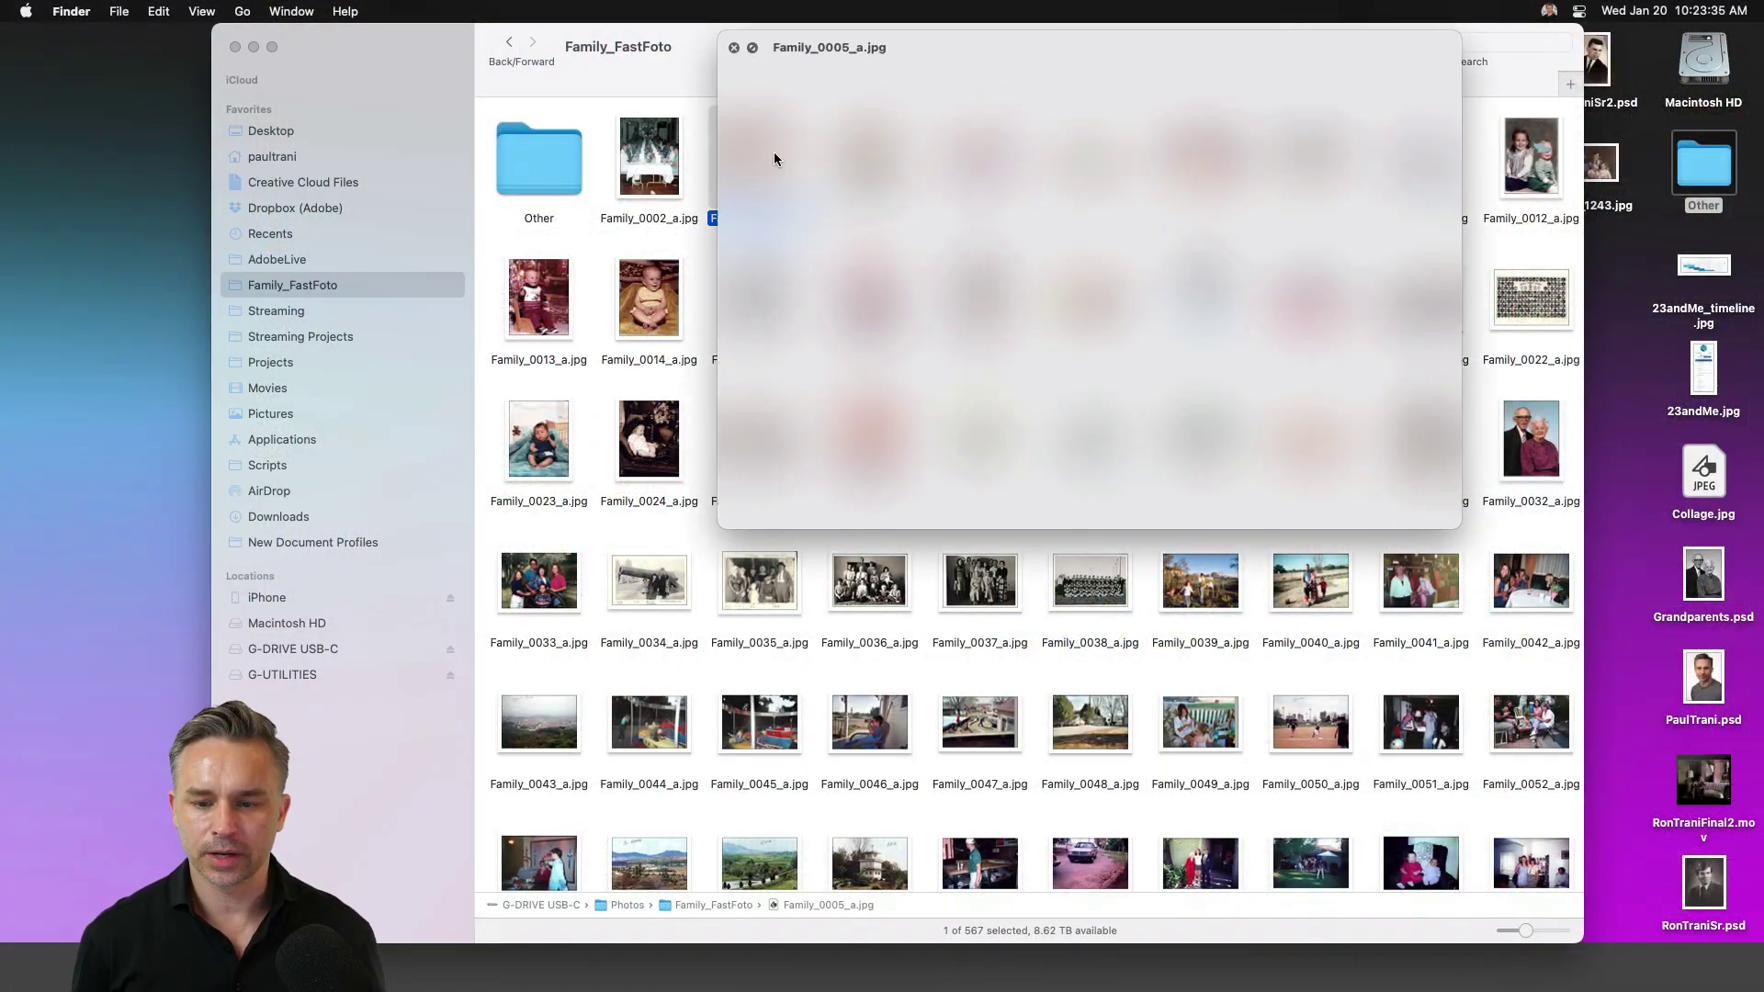
key("Down")
key("Down")
key("space")
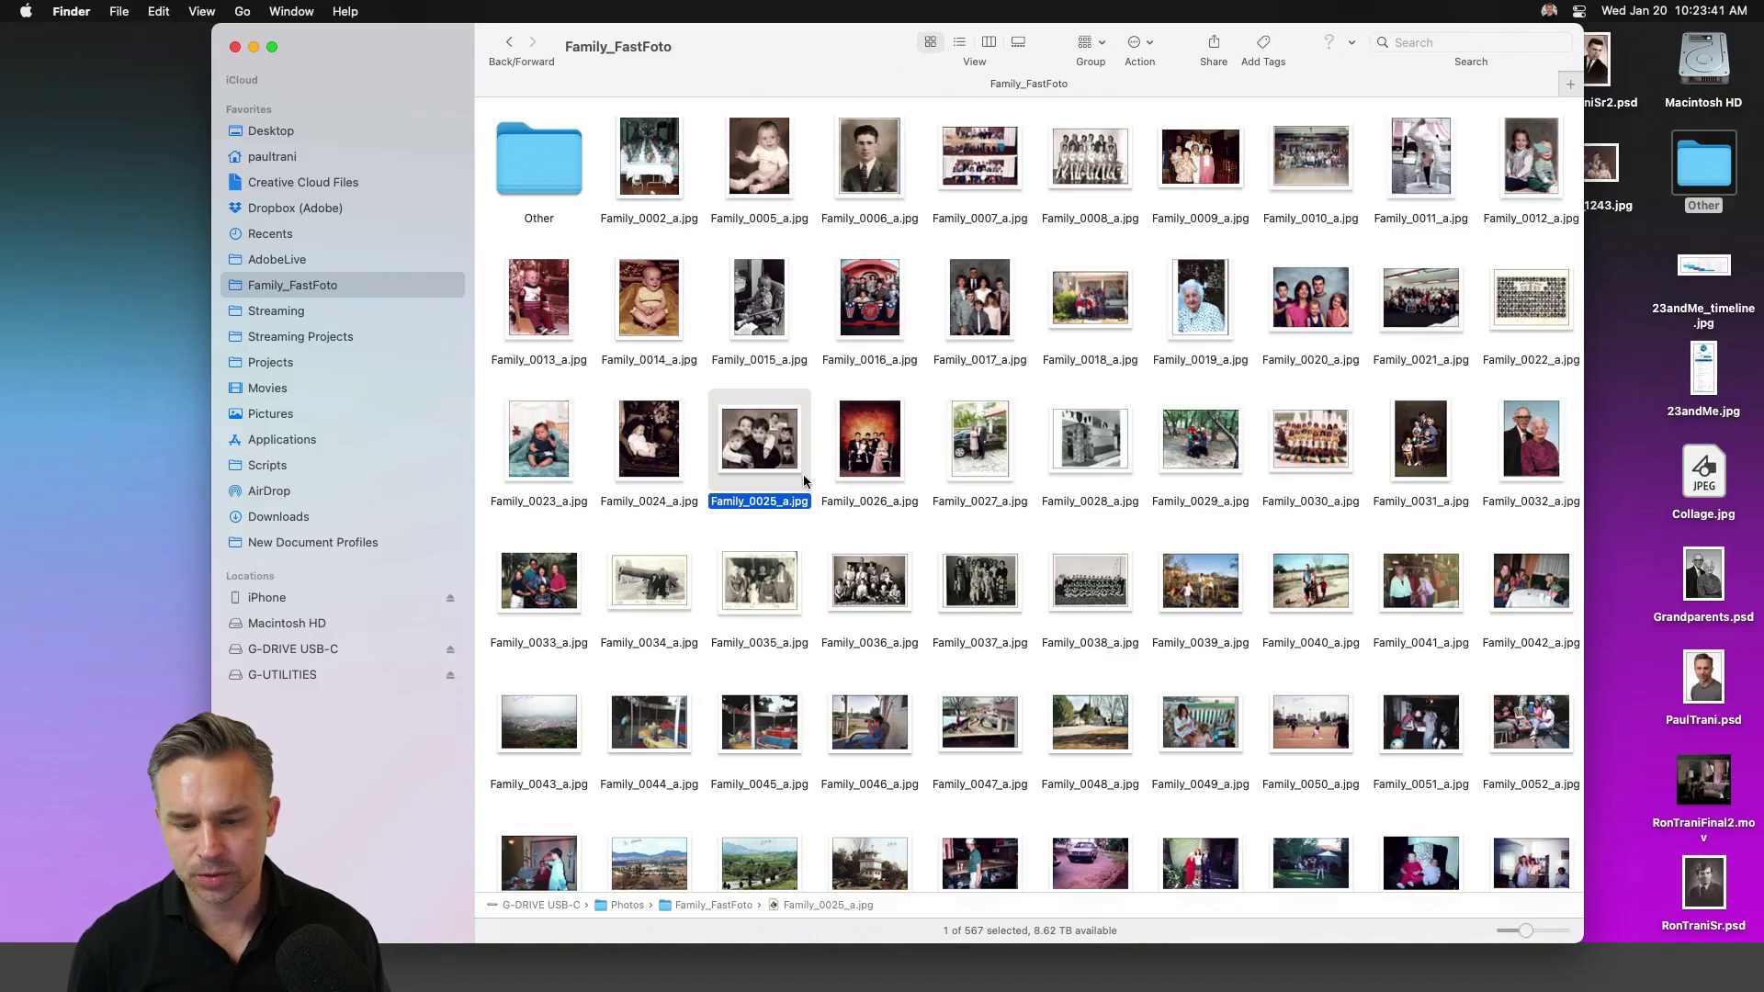
left_click(1066, 434)
scroll(1209, 476, "down", 3)
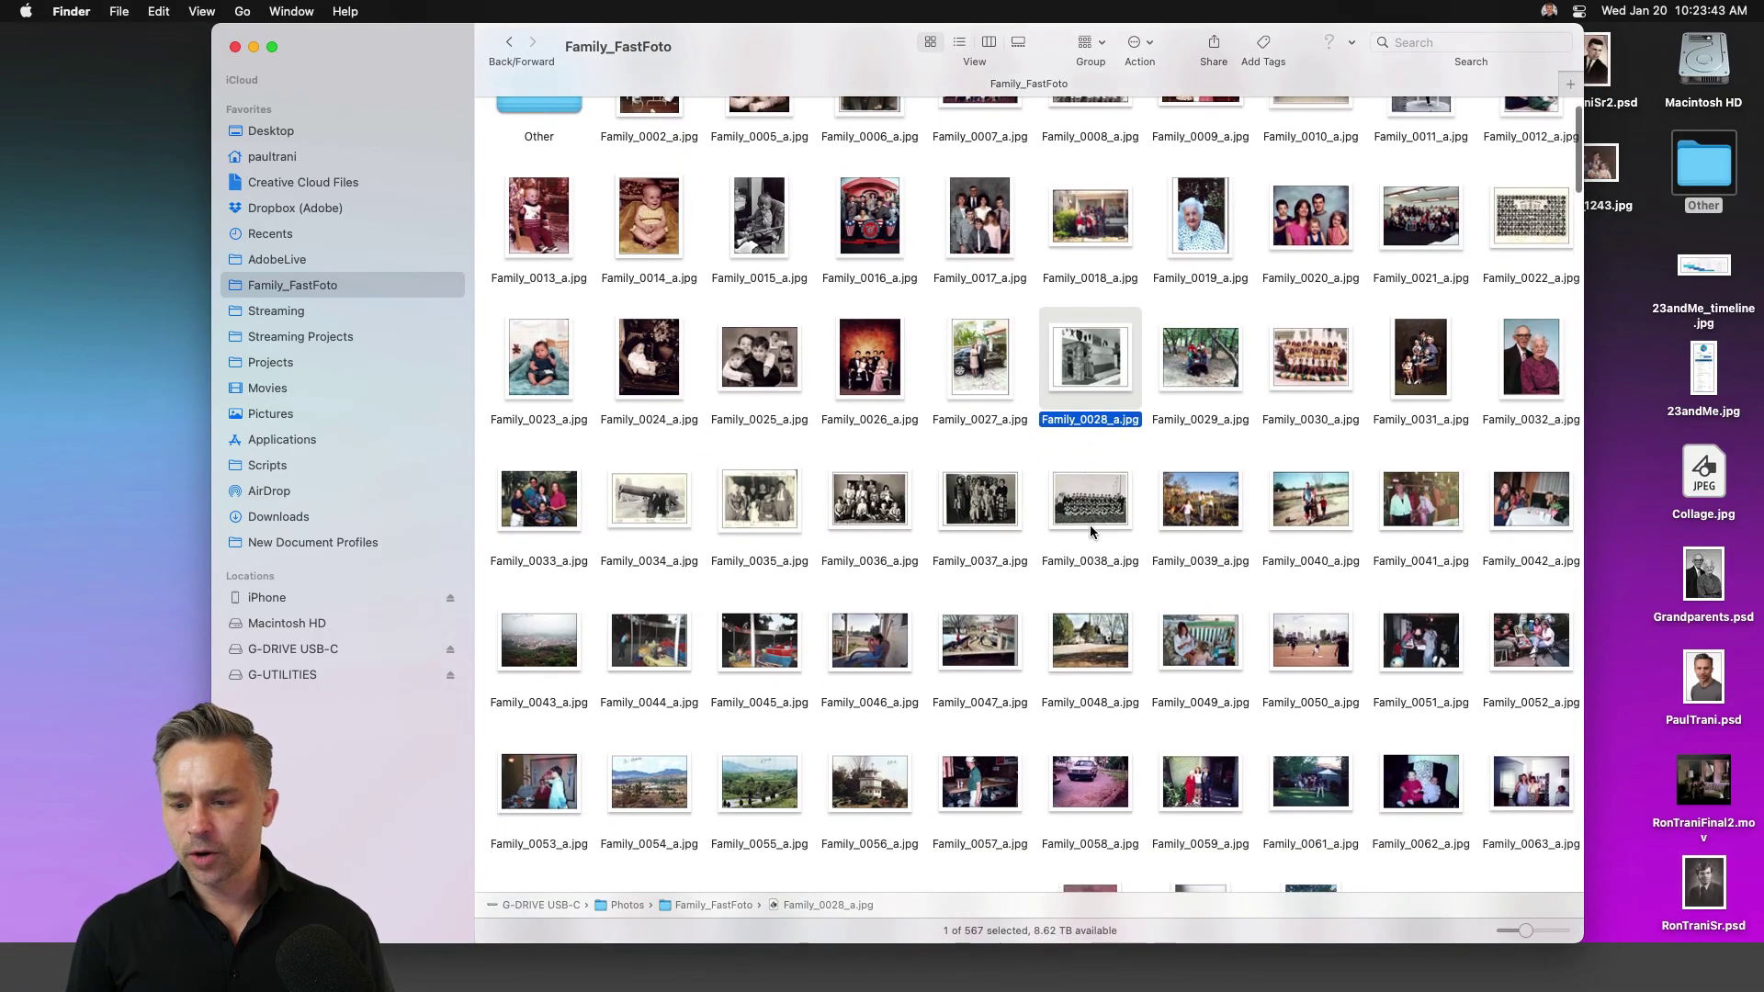
left_click(1209, 476)
scroll(1142, 583, "down", 5)
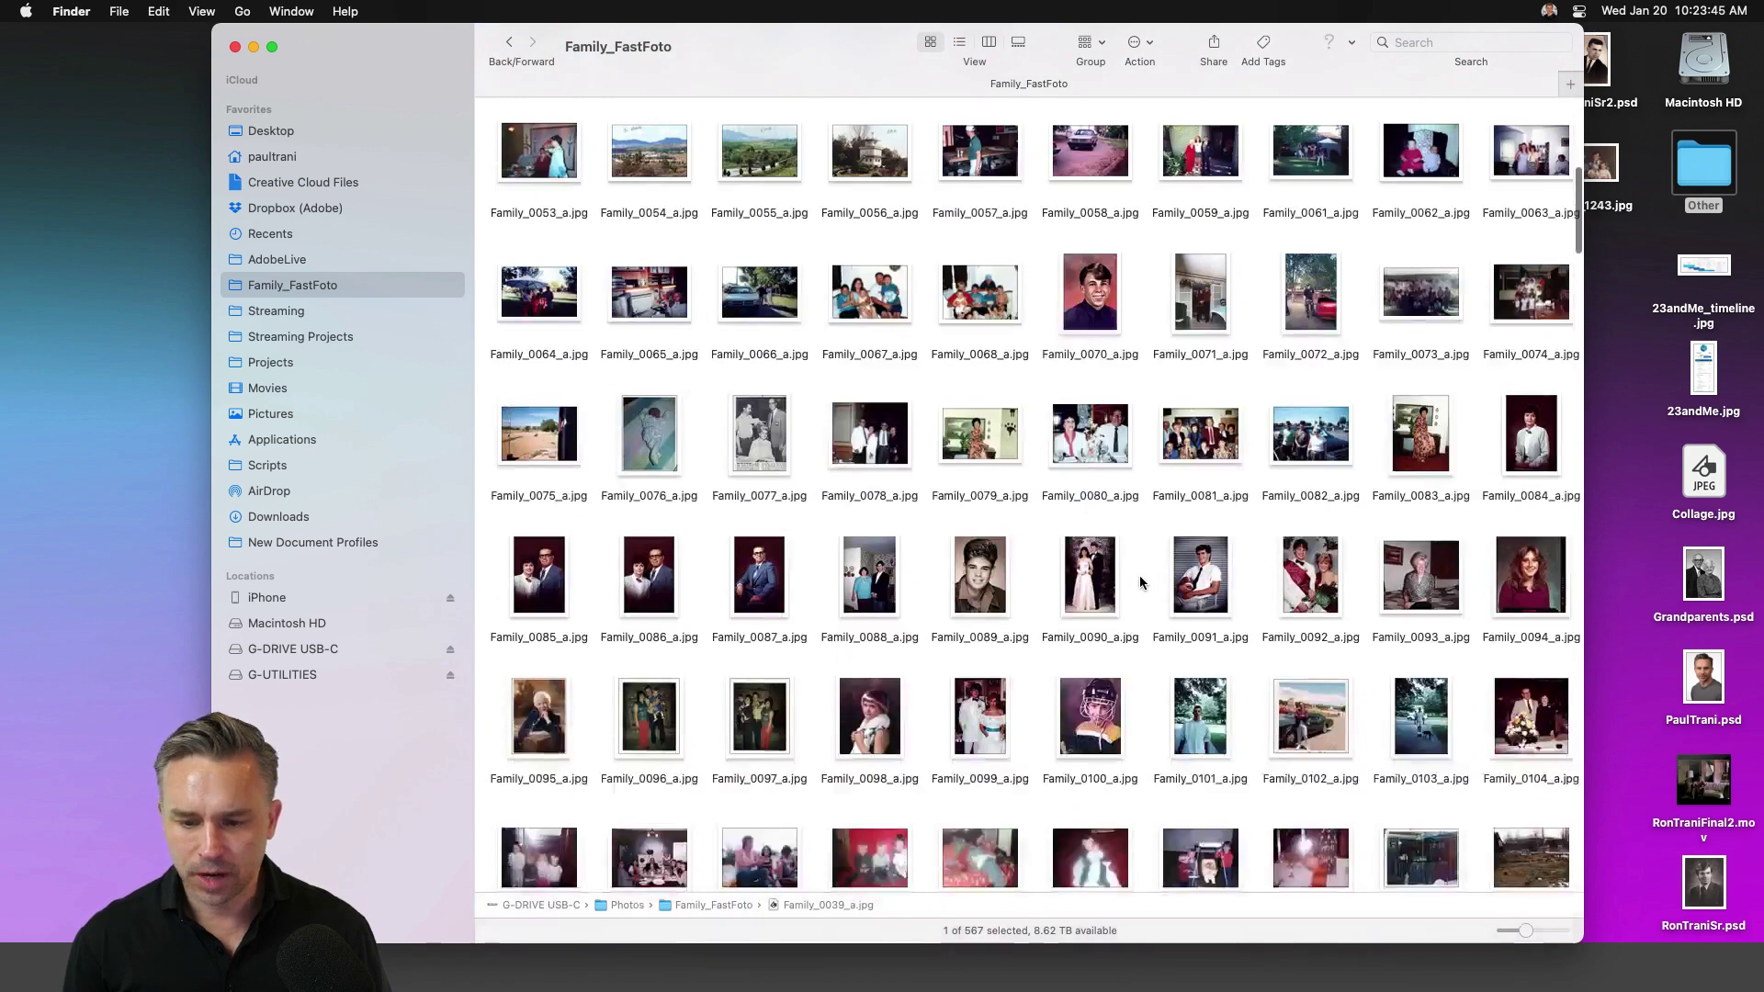
left_click(975, 448)
left_click(752, 453)
key("space")
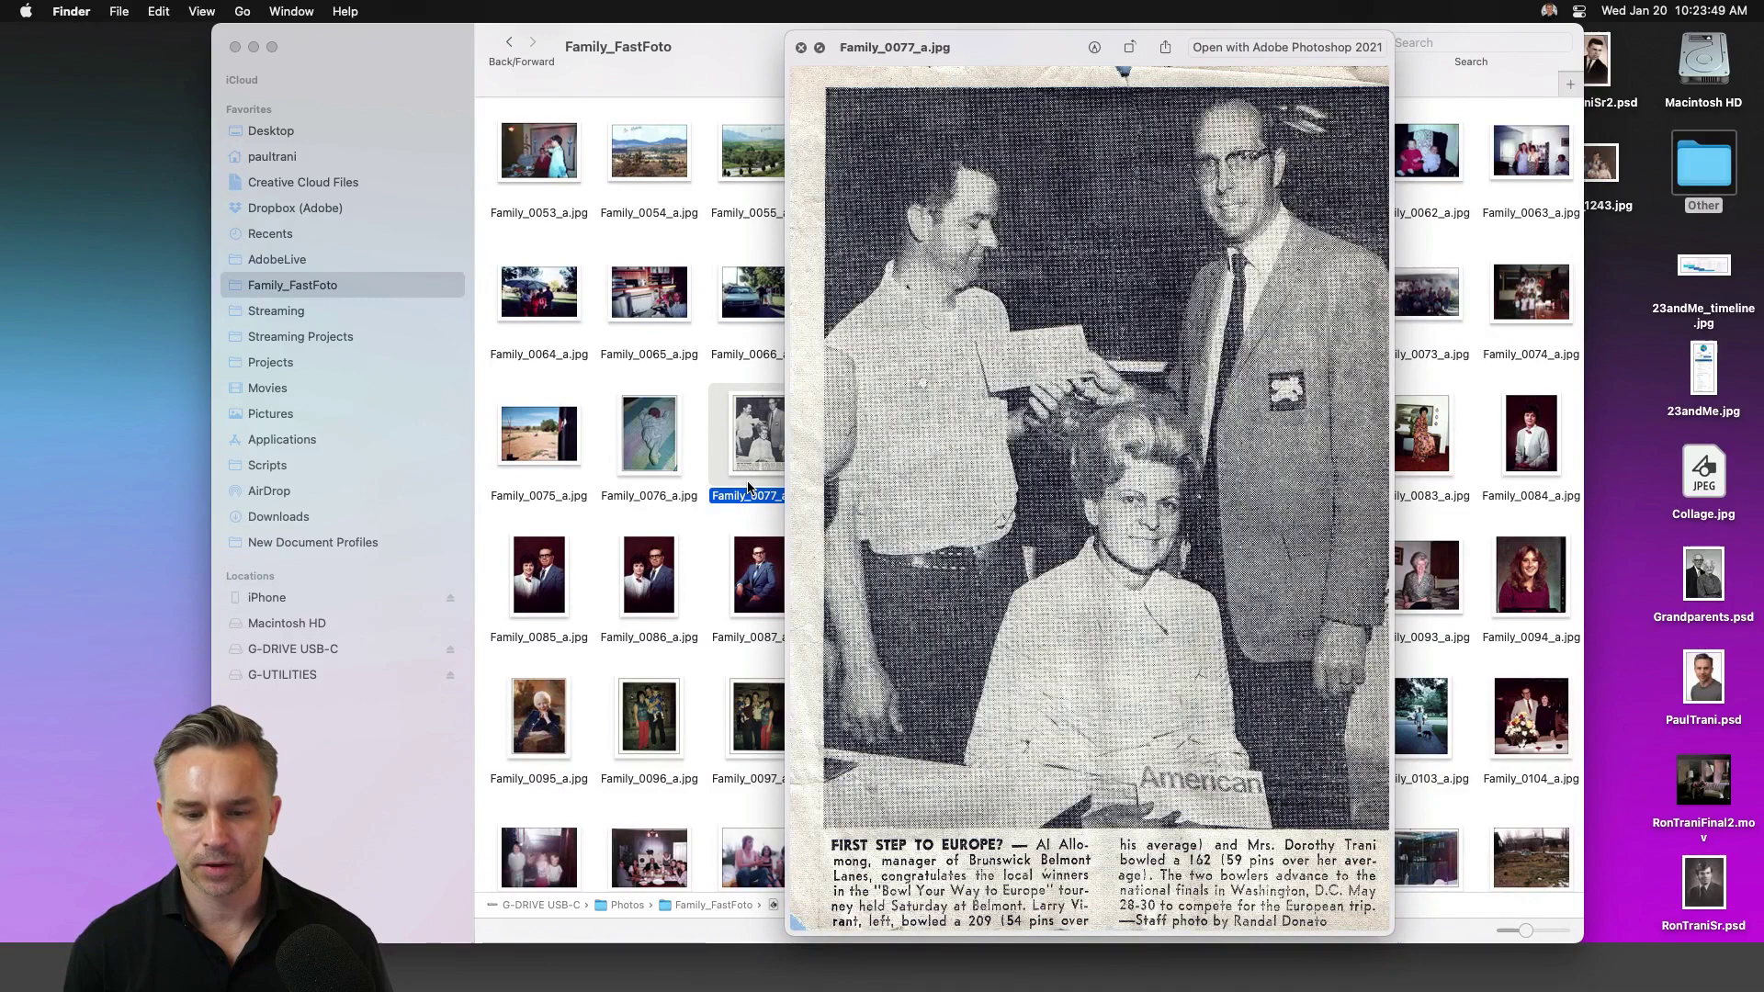
key("space")
left_click(694, 451)
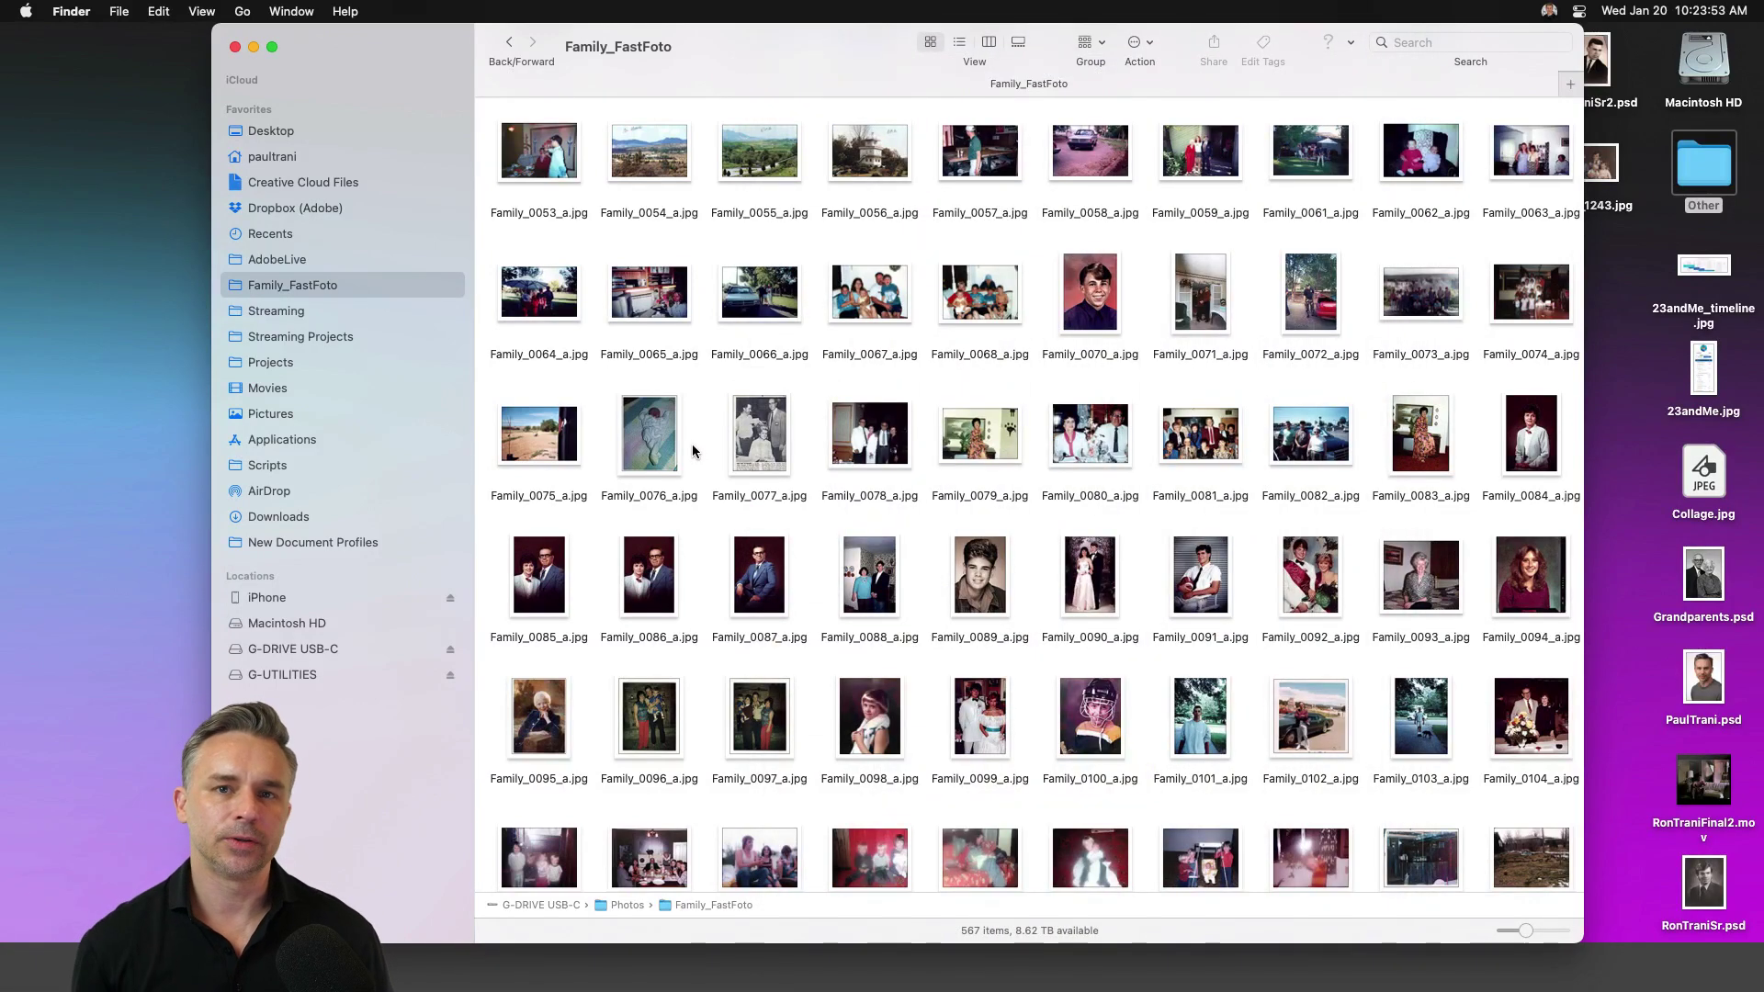
mouse_move(419, 979)
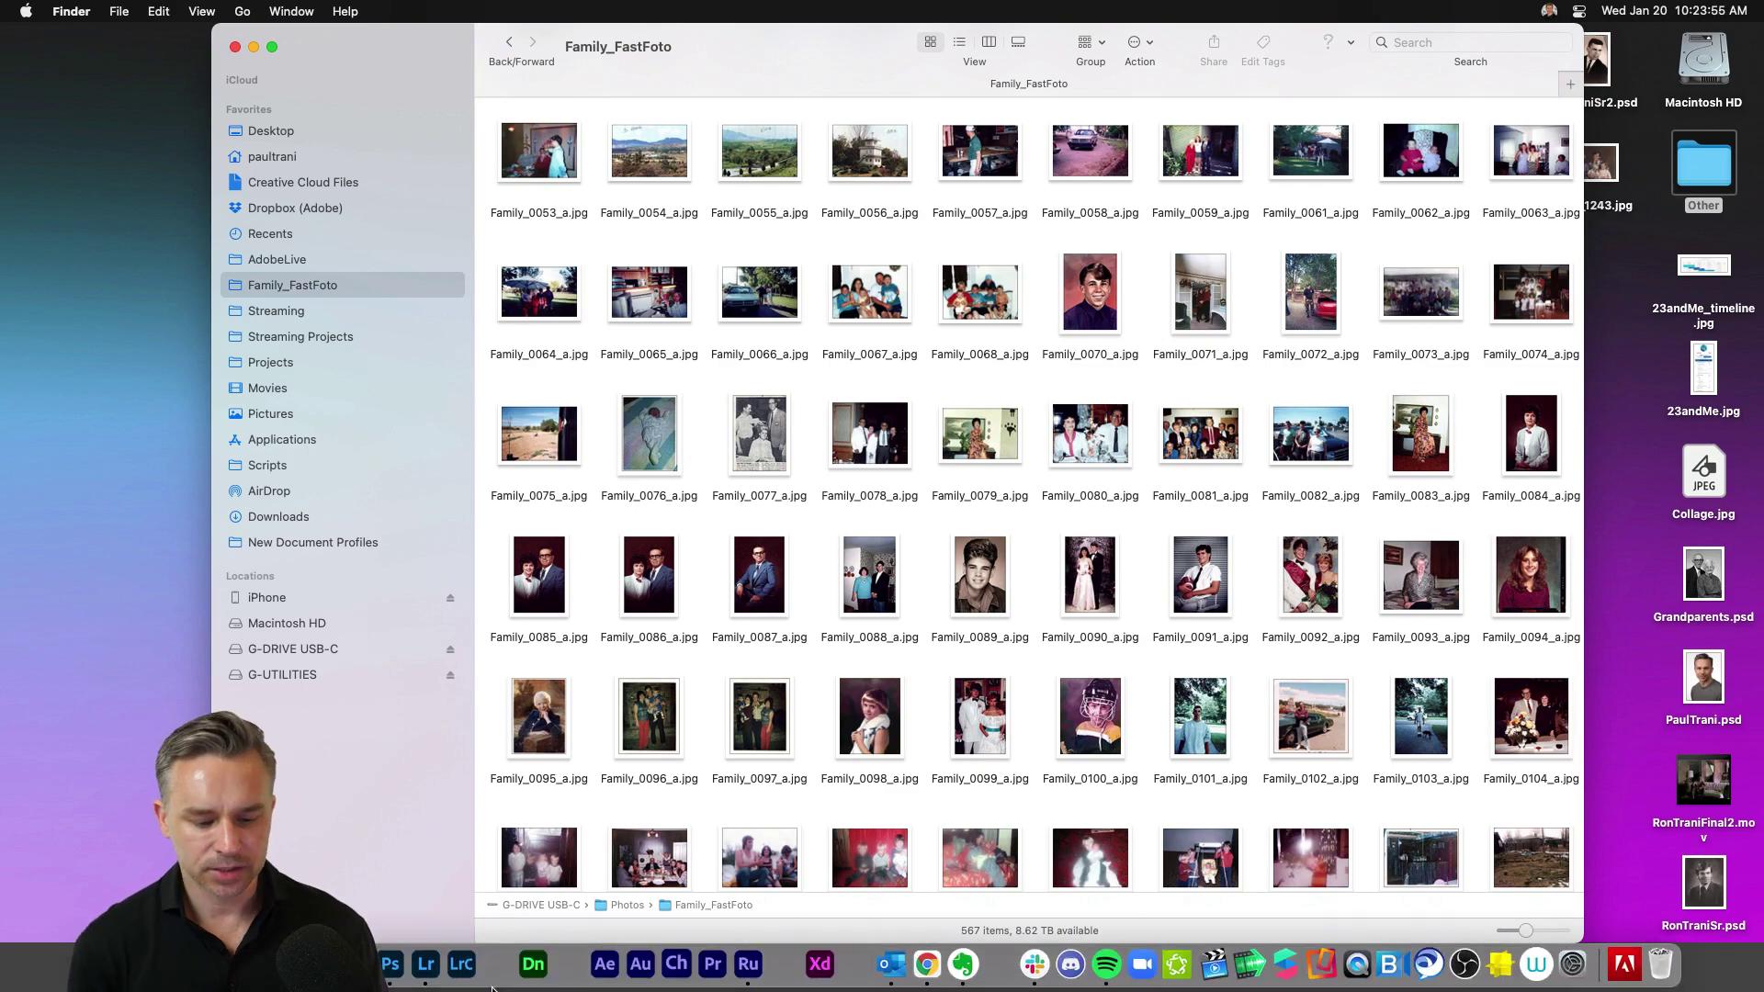
Step: Open Lightroom from the Dock and start browsing the disk to add photos
left_click(421, 967)
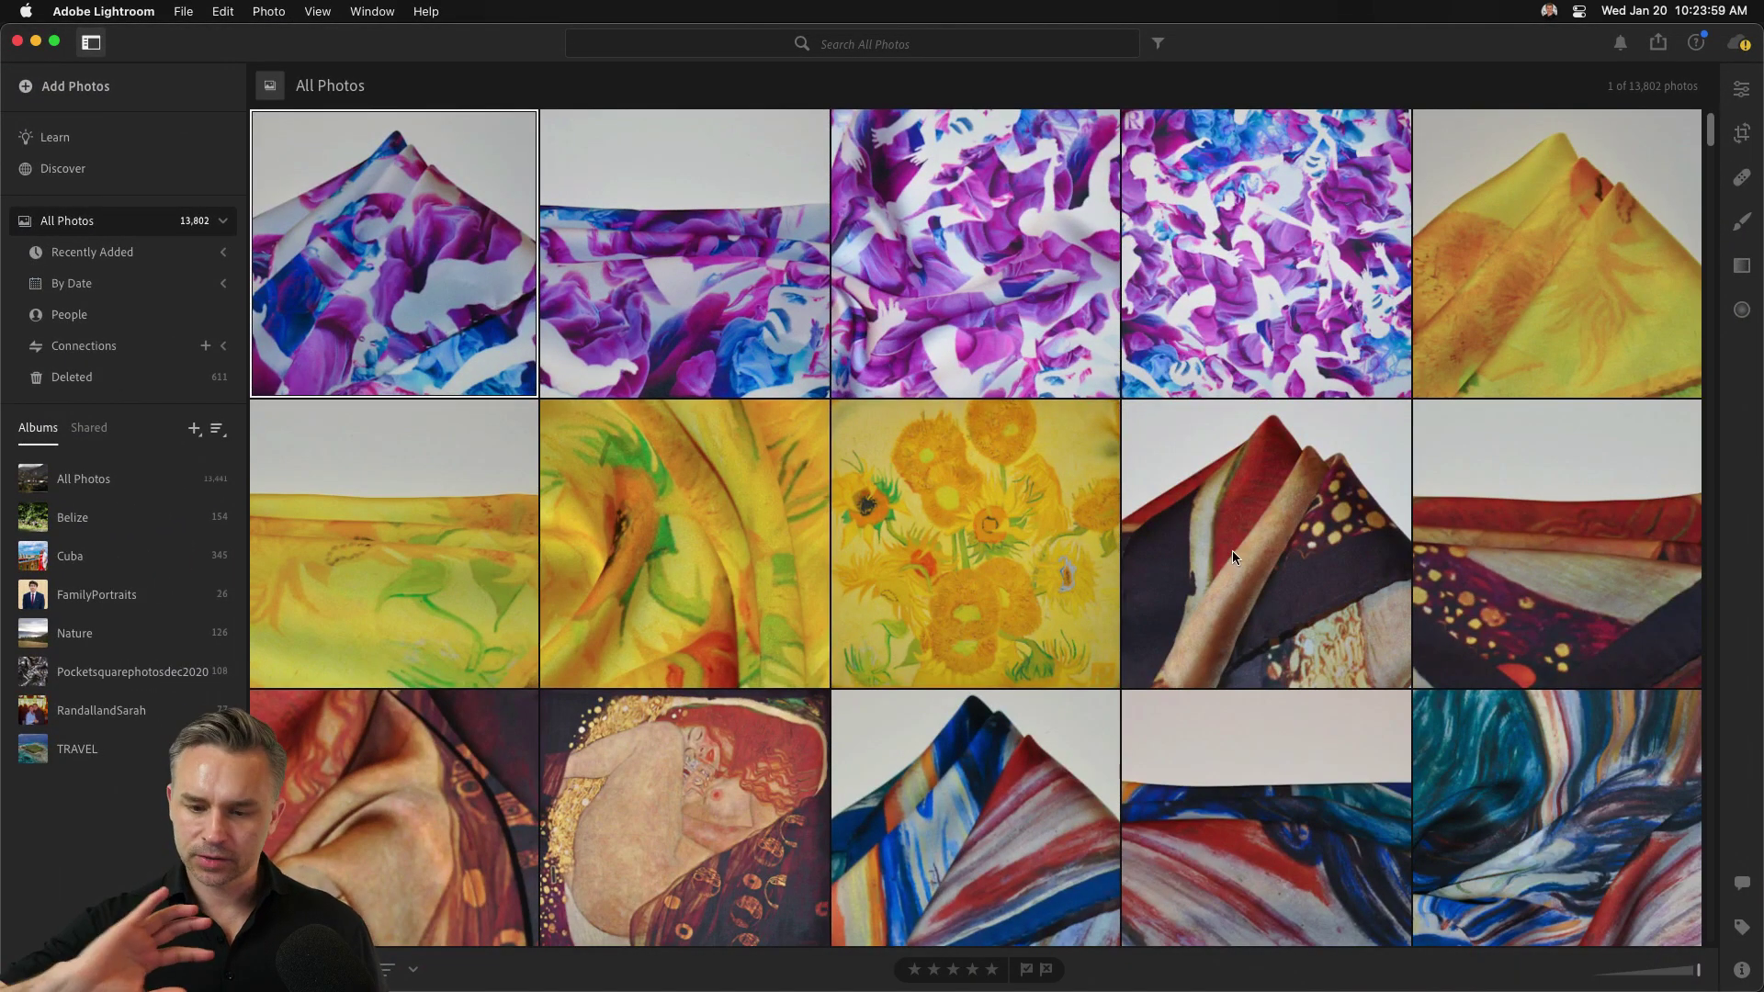
scroll(300, 368, "down", 5)
scroll(300, 368, "up", 5)
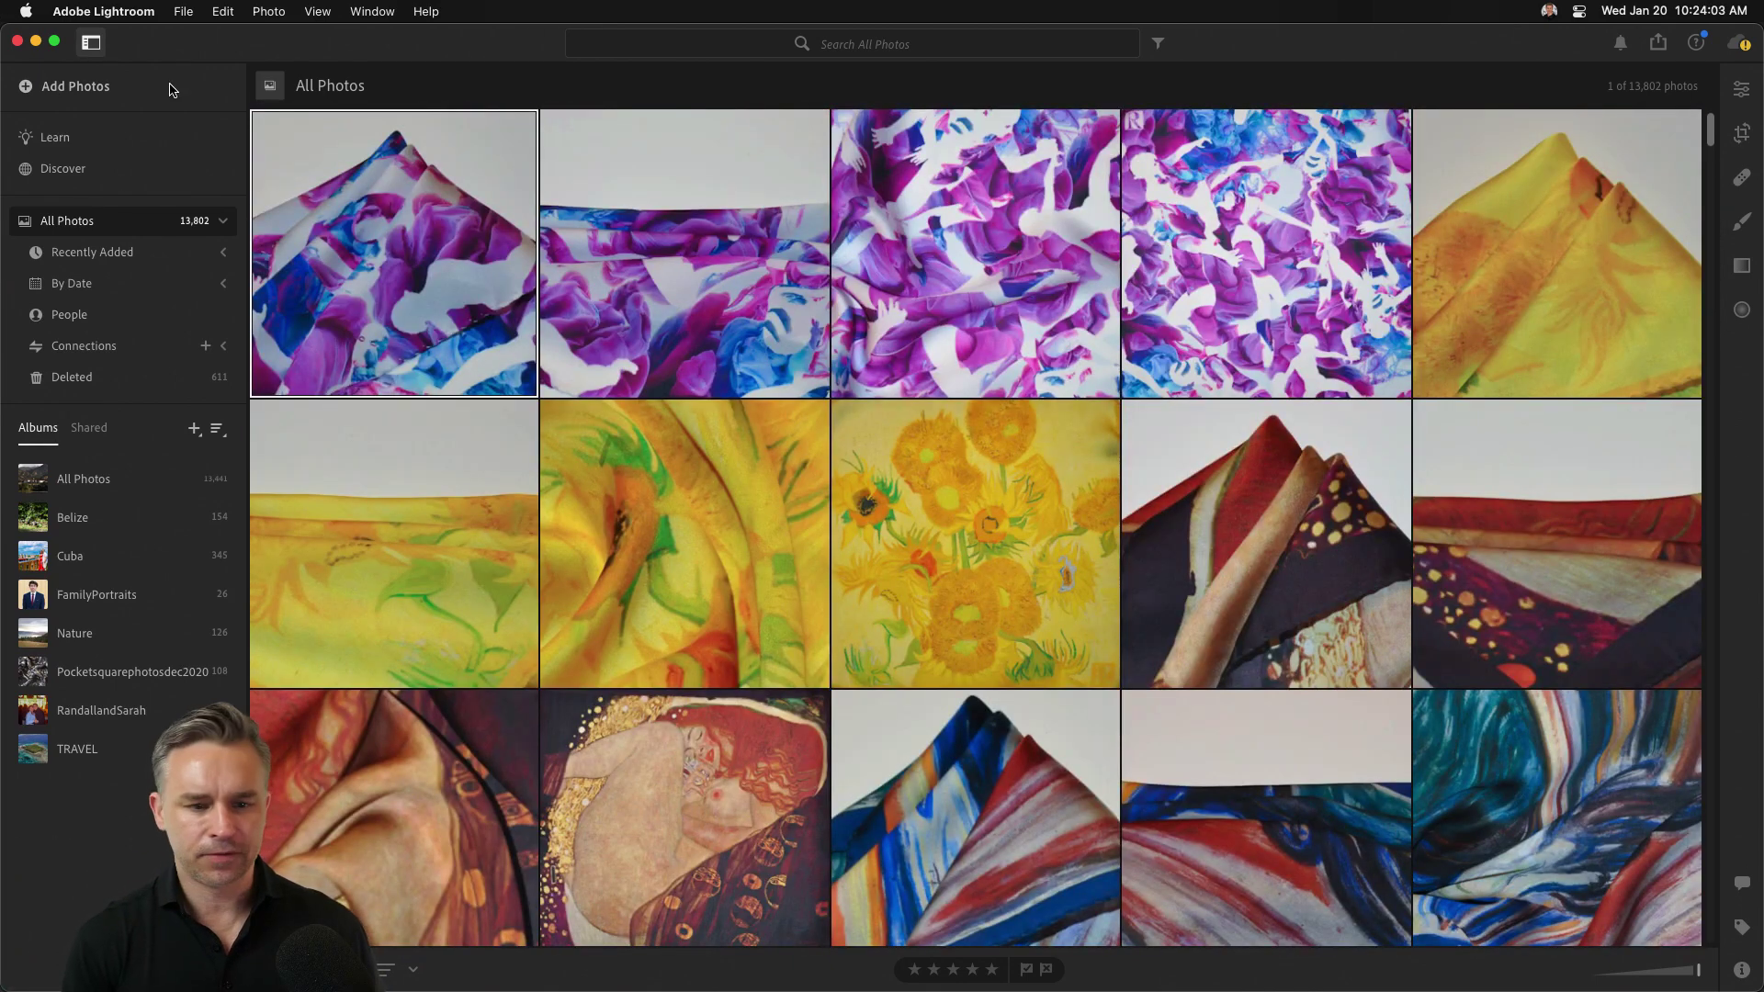
left_click(49, 90)
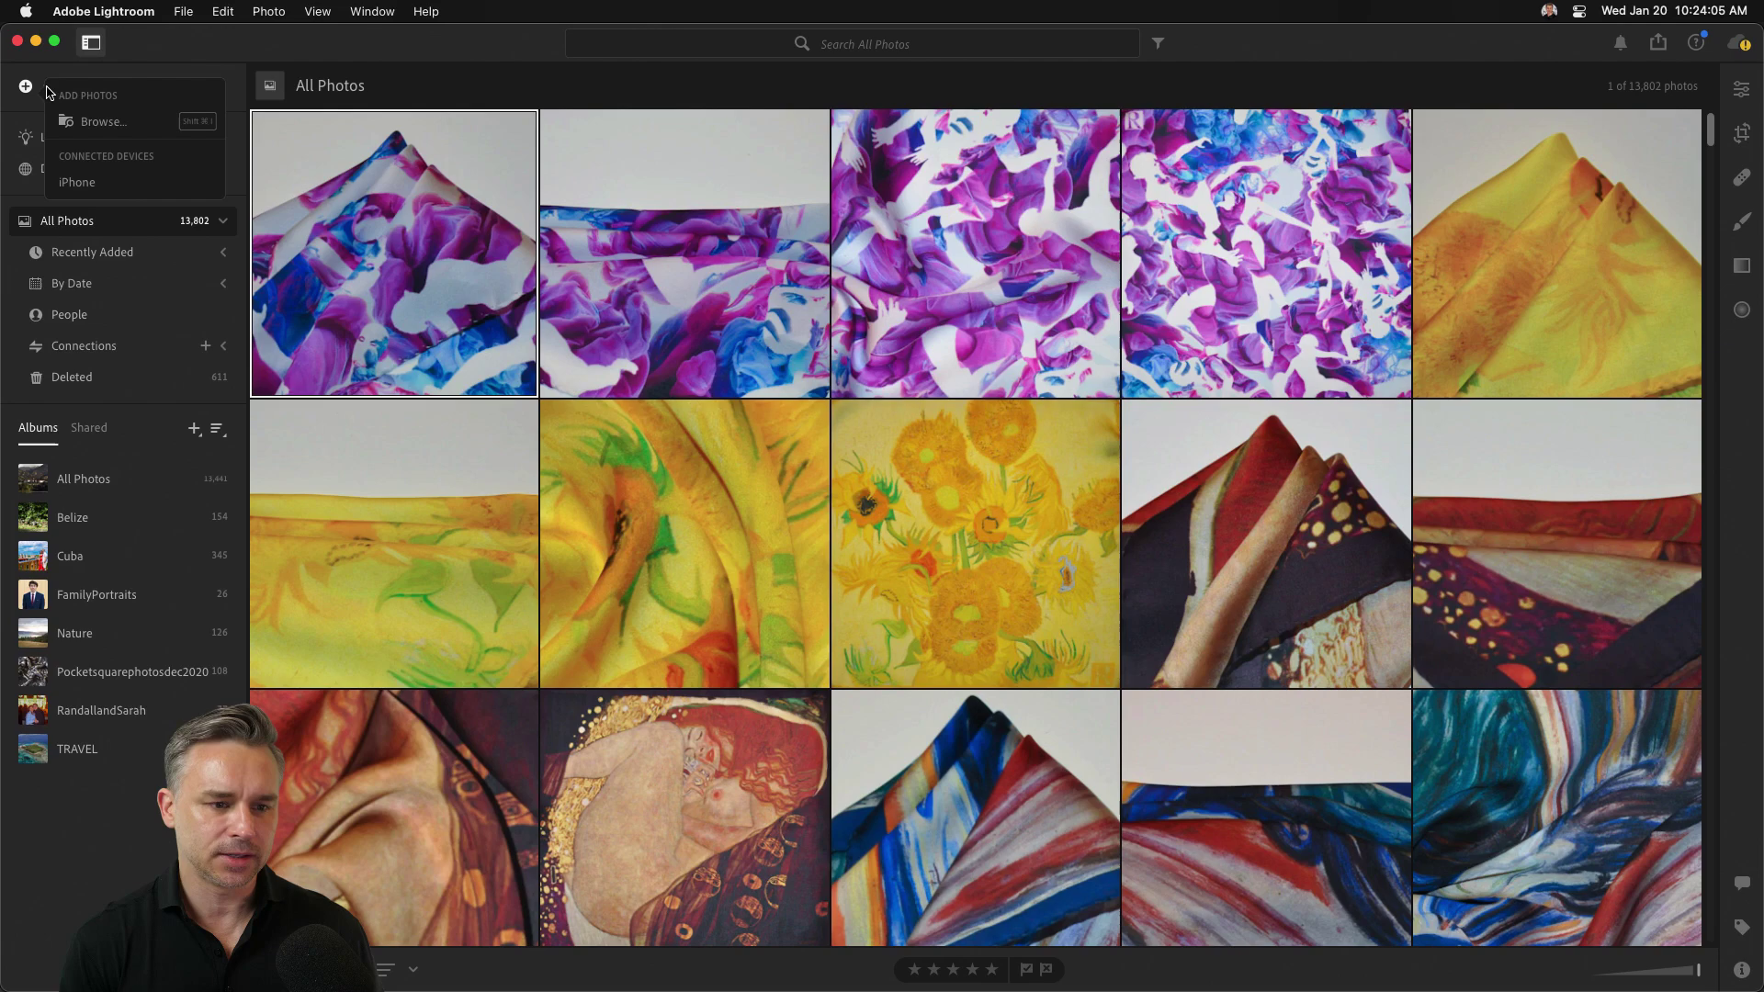
left_click(37, 82)
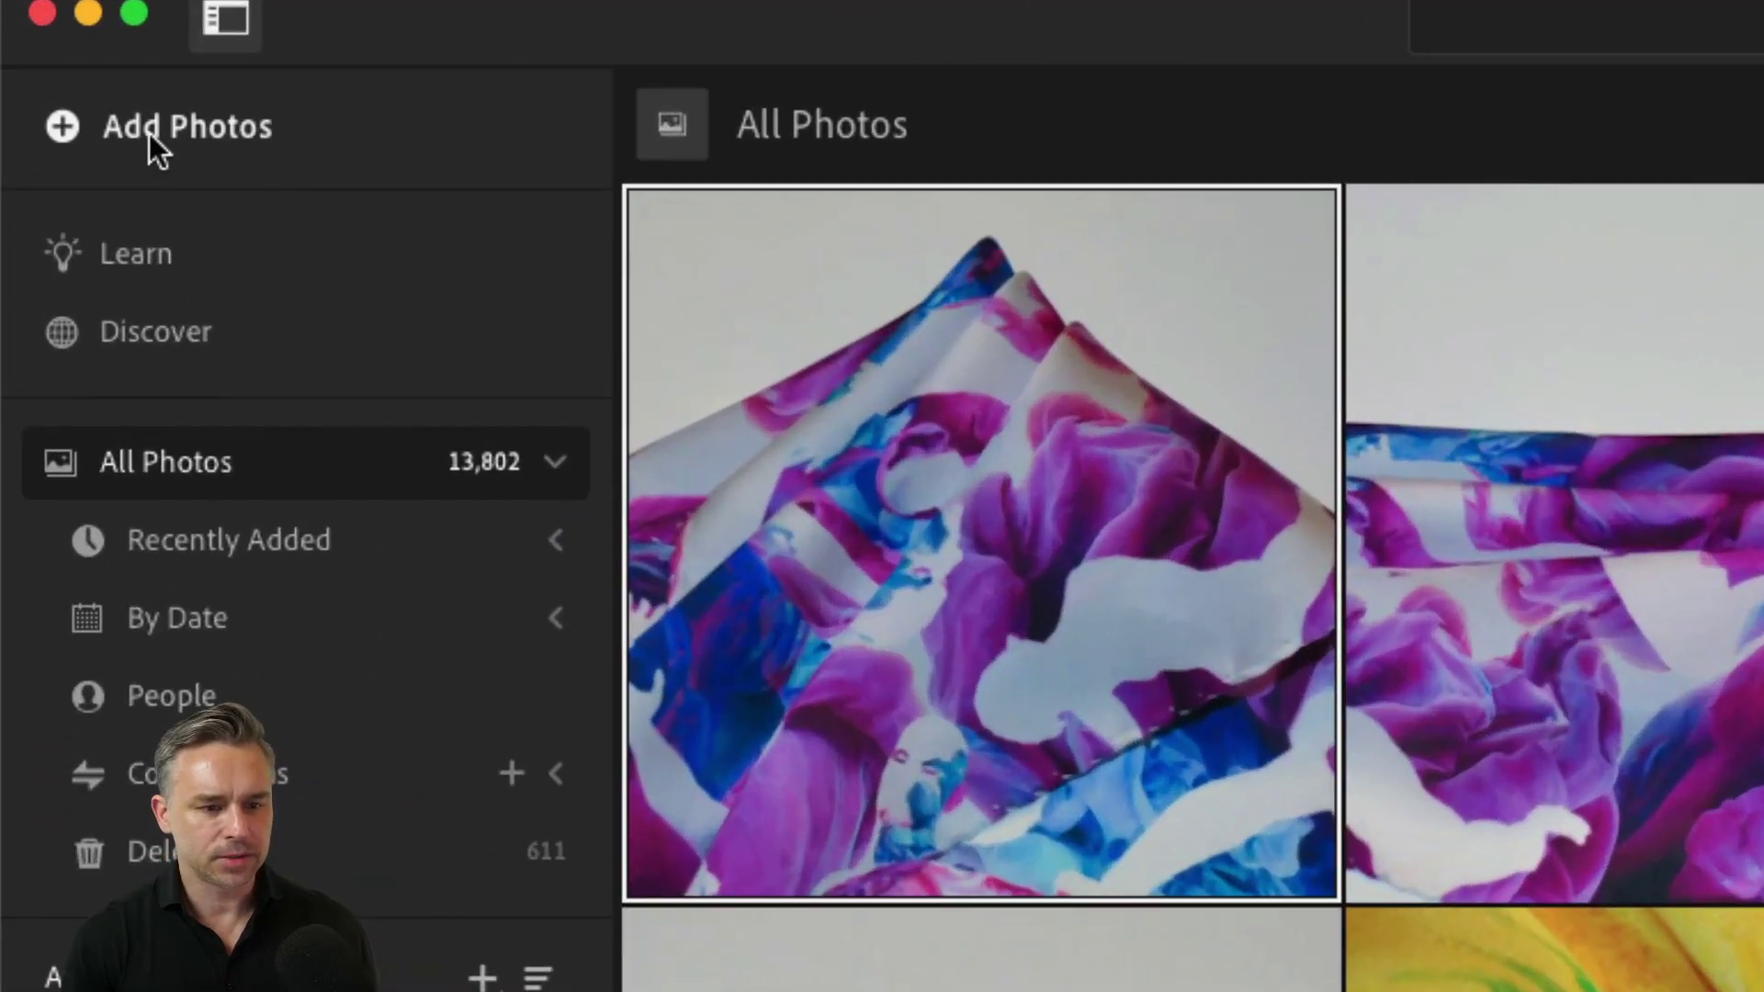
left_click(148, 134)
left_click(189, 217)
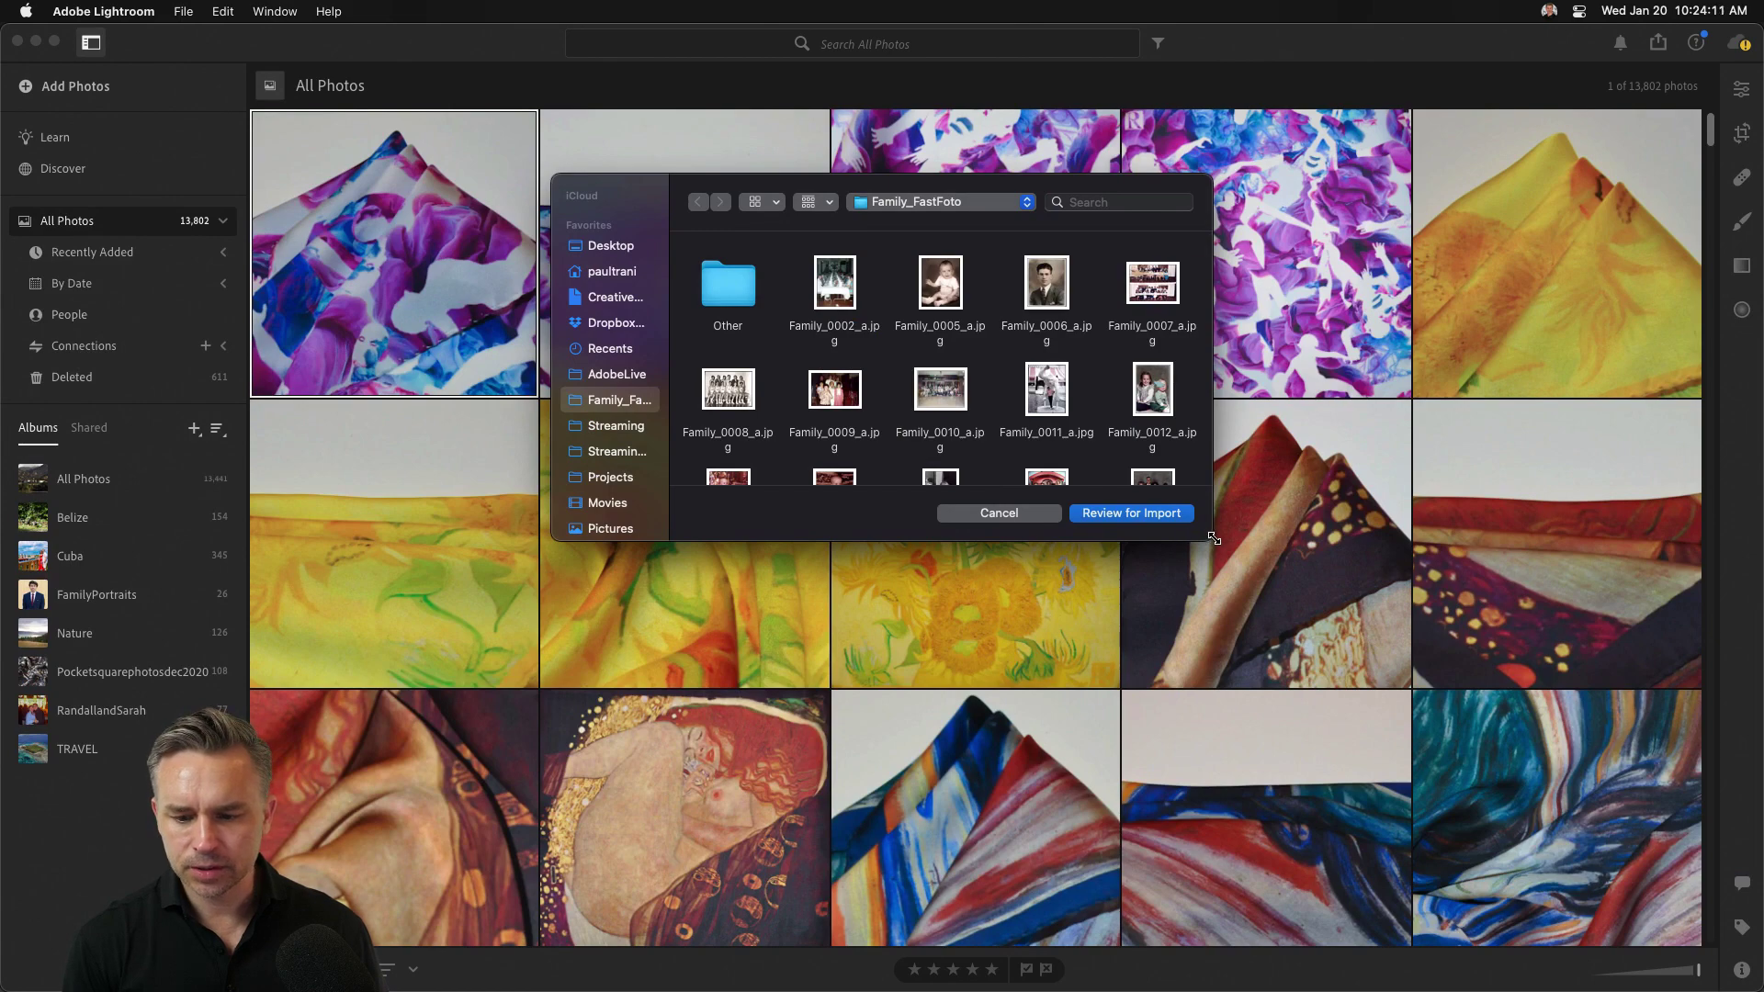
Step: Select the 35 photos Family_0002 to Family_0042 and send them to import review
left_click_drag(1214, 538, 1530, 930)
left_click_drag(813, 274, 1486, 711)
left_click(1438, 906)
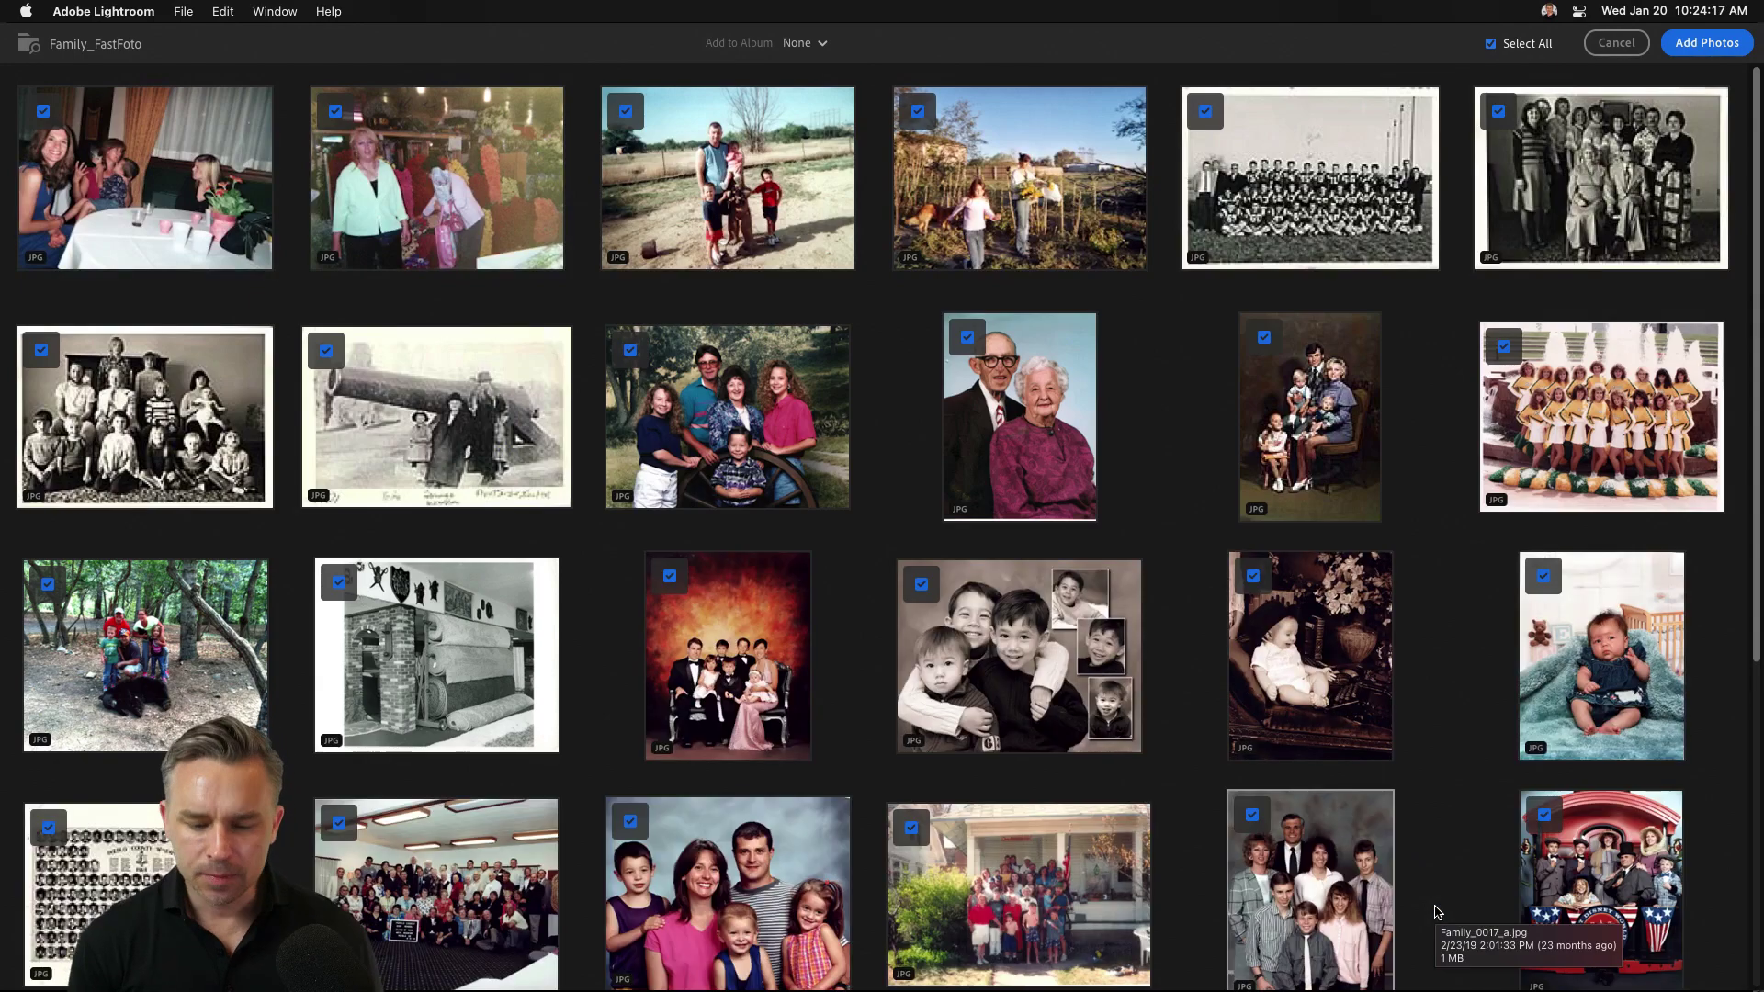
Step: Import the 35 photos, open the group scan, apply Auto and raise Exposure to +1.08
left_click(1686, 42)
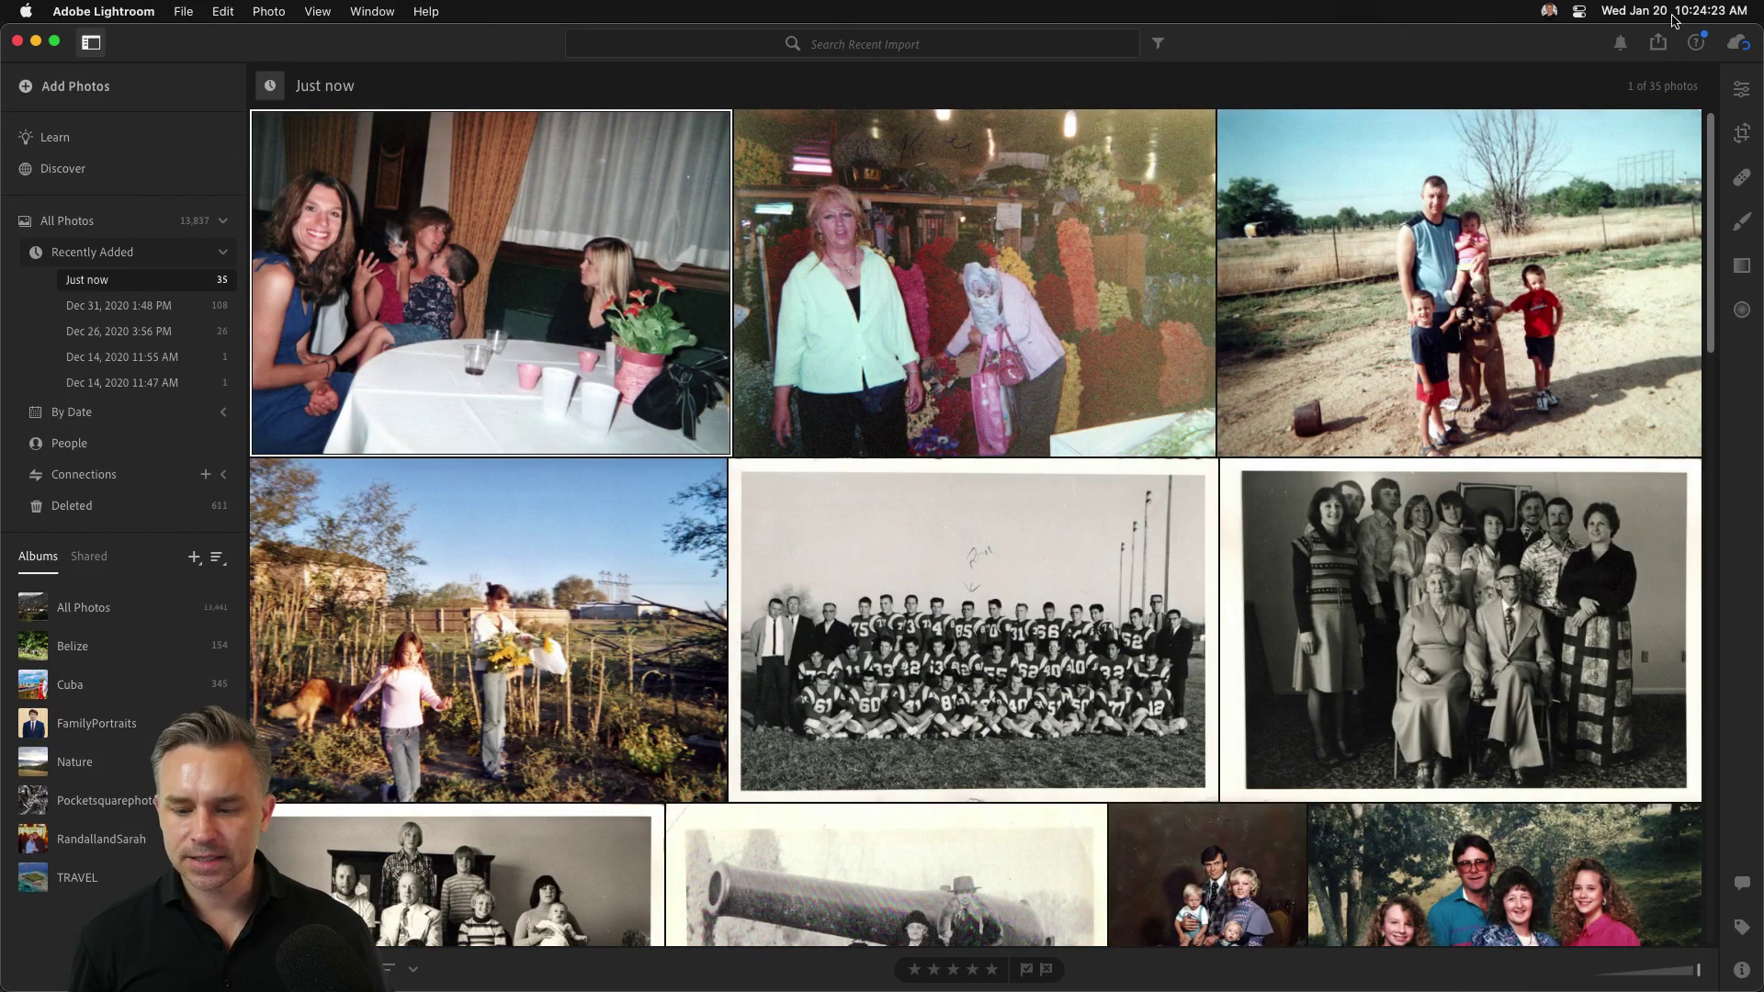
double_click(1349, 615)
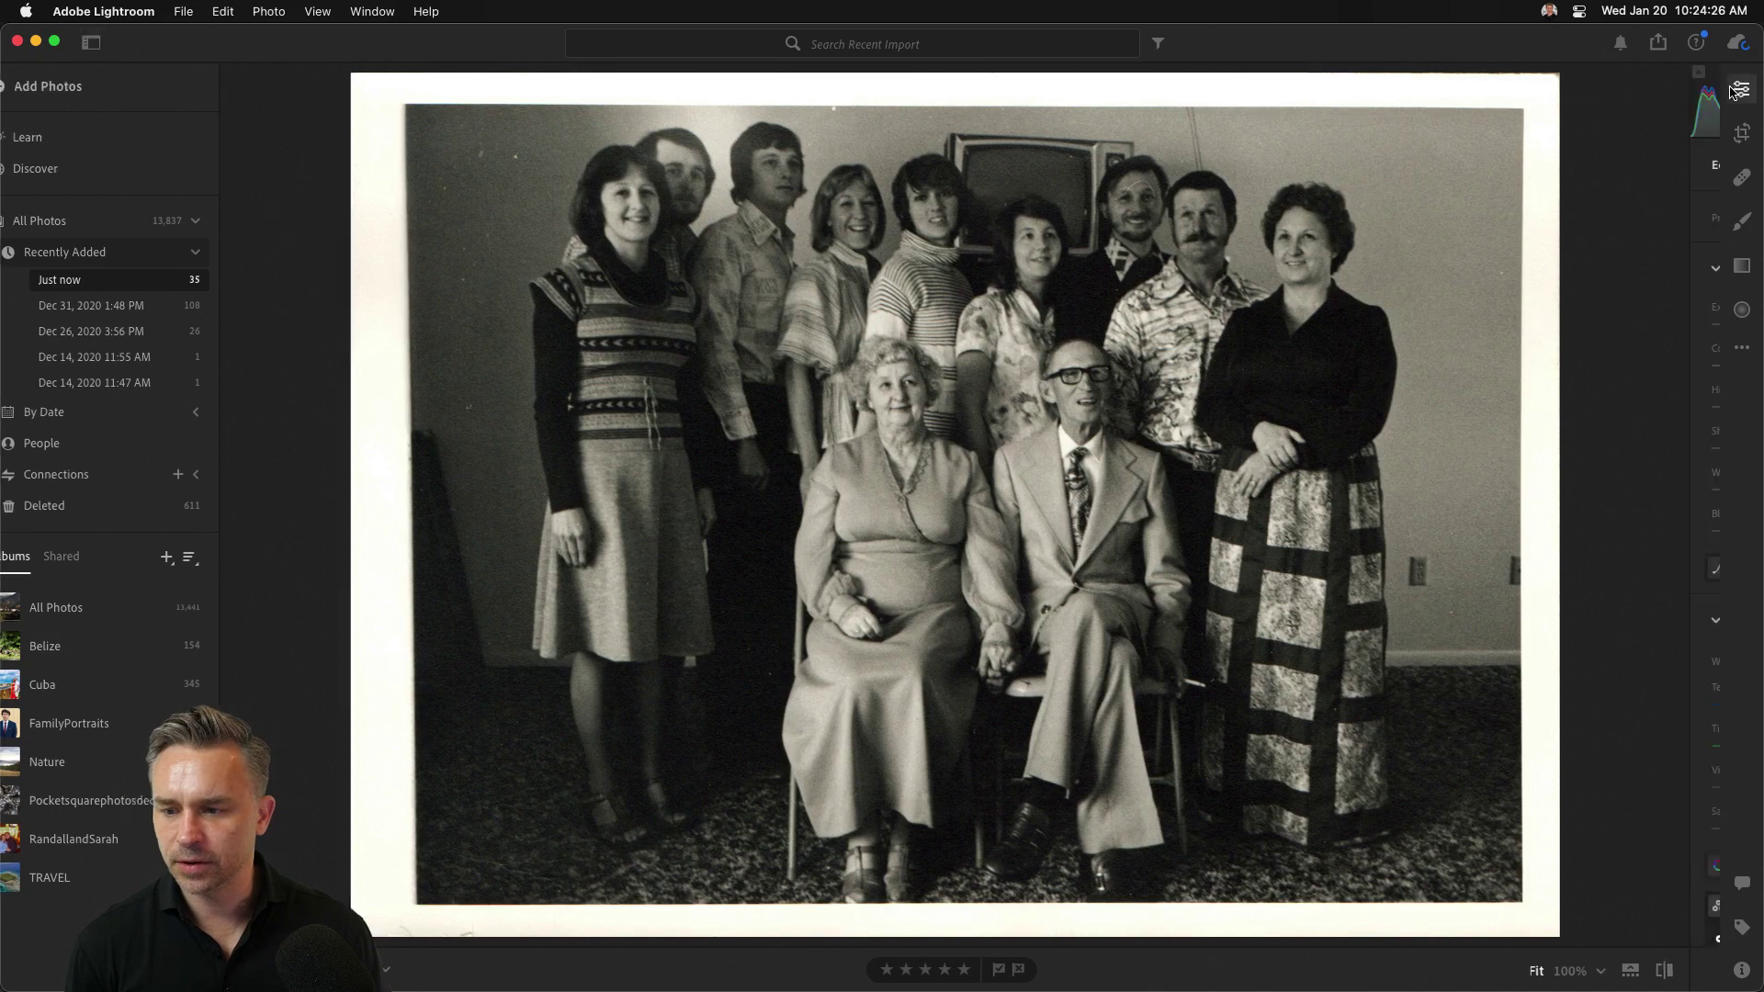
left_click(1732, 97)
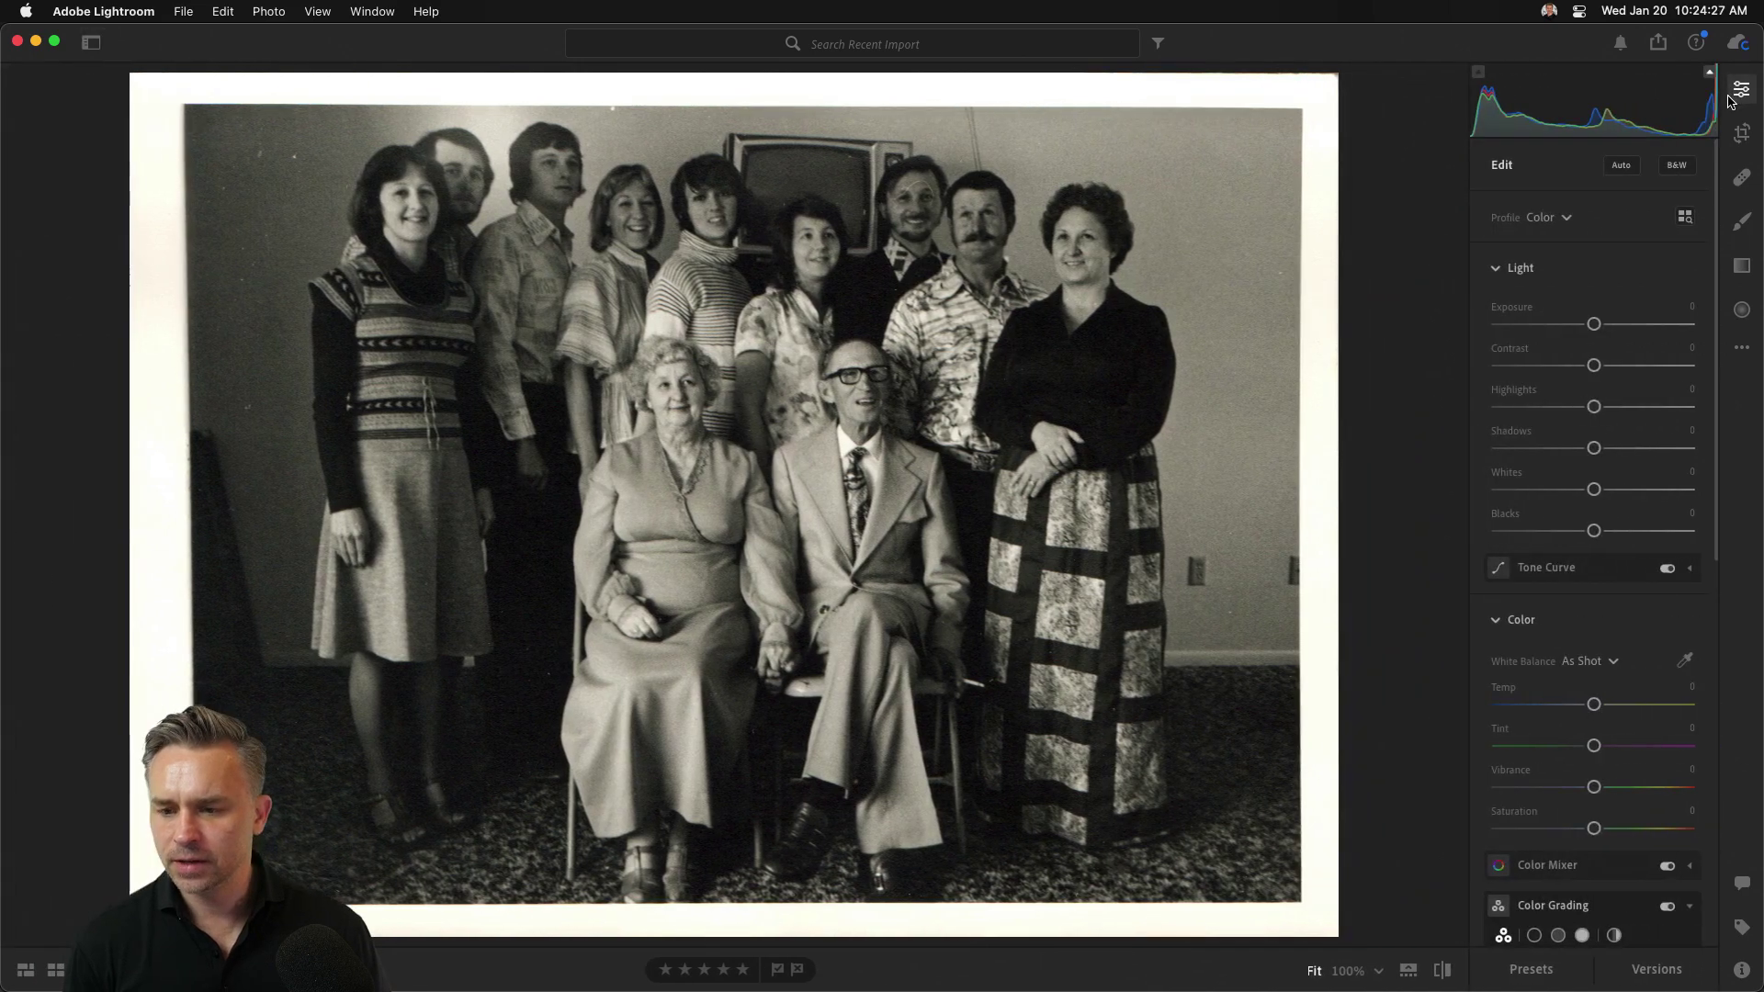
left_click(1624, 171)
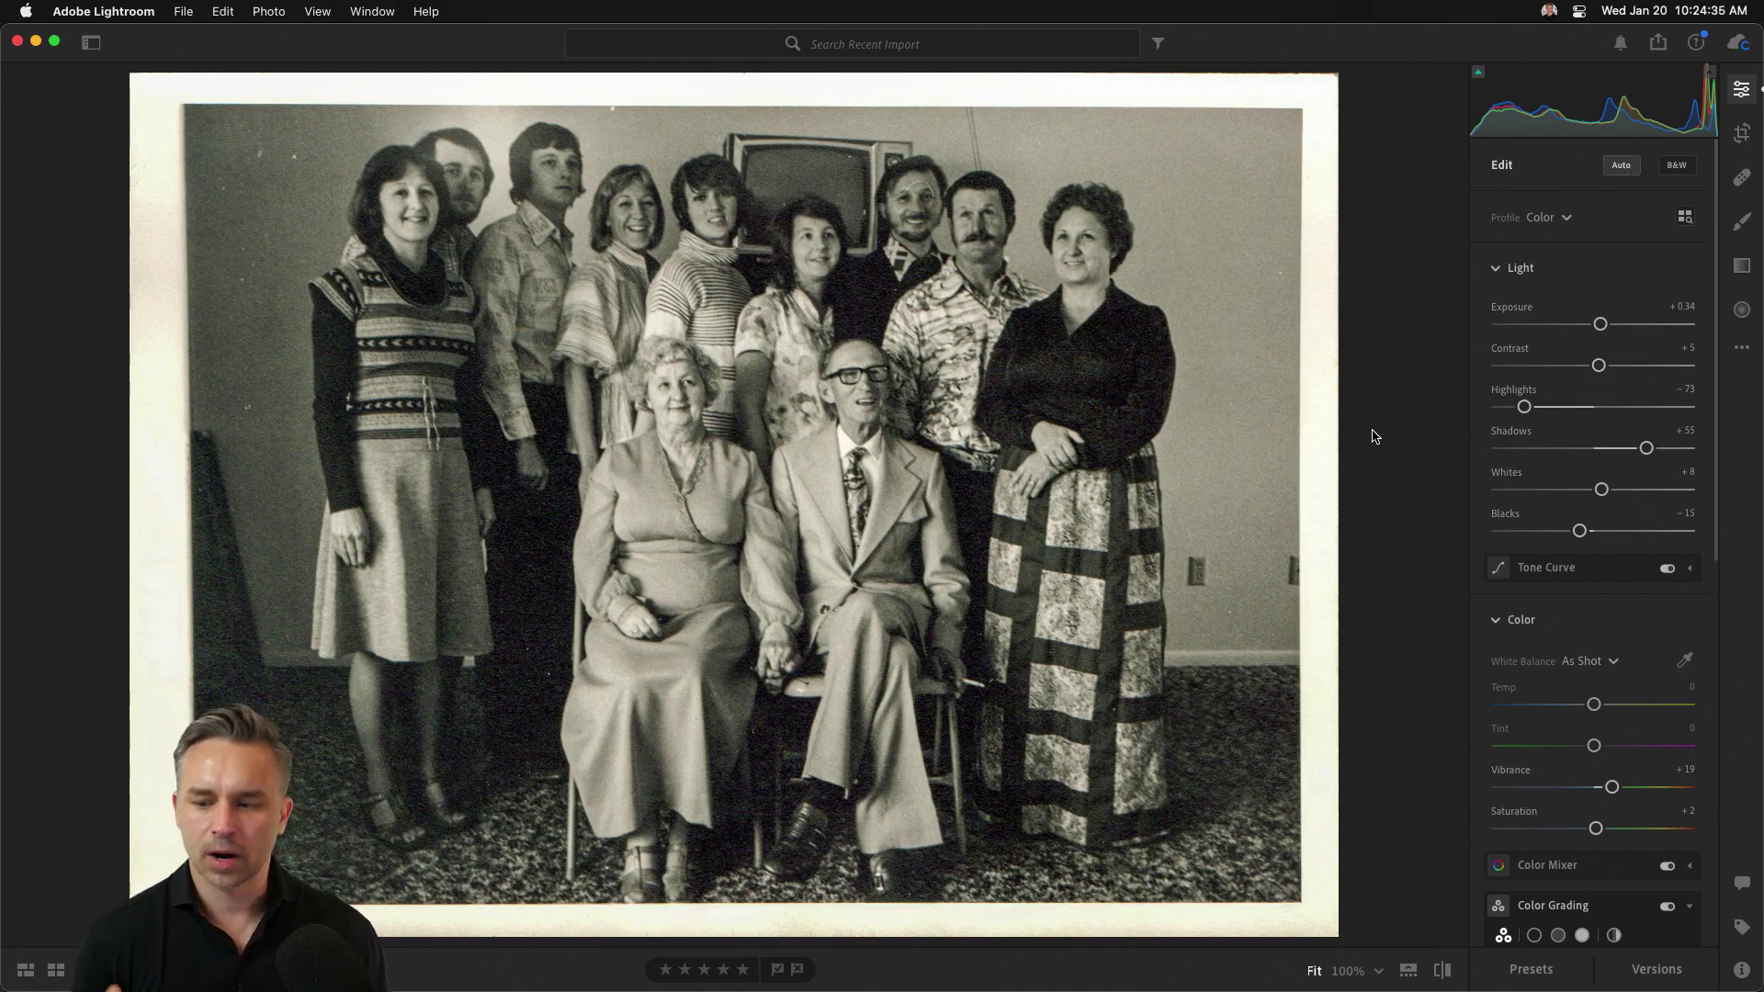
left_click_drag(1600, 324, 1614, 326)
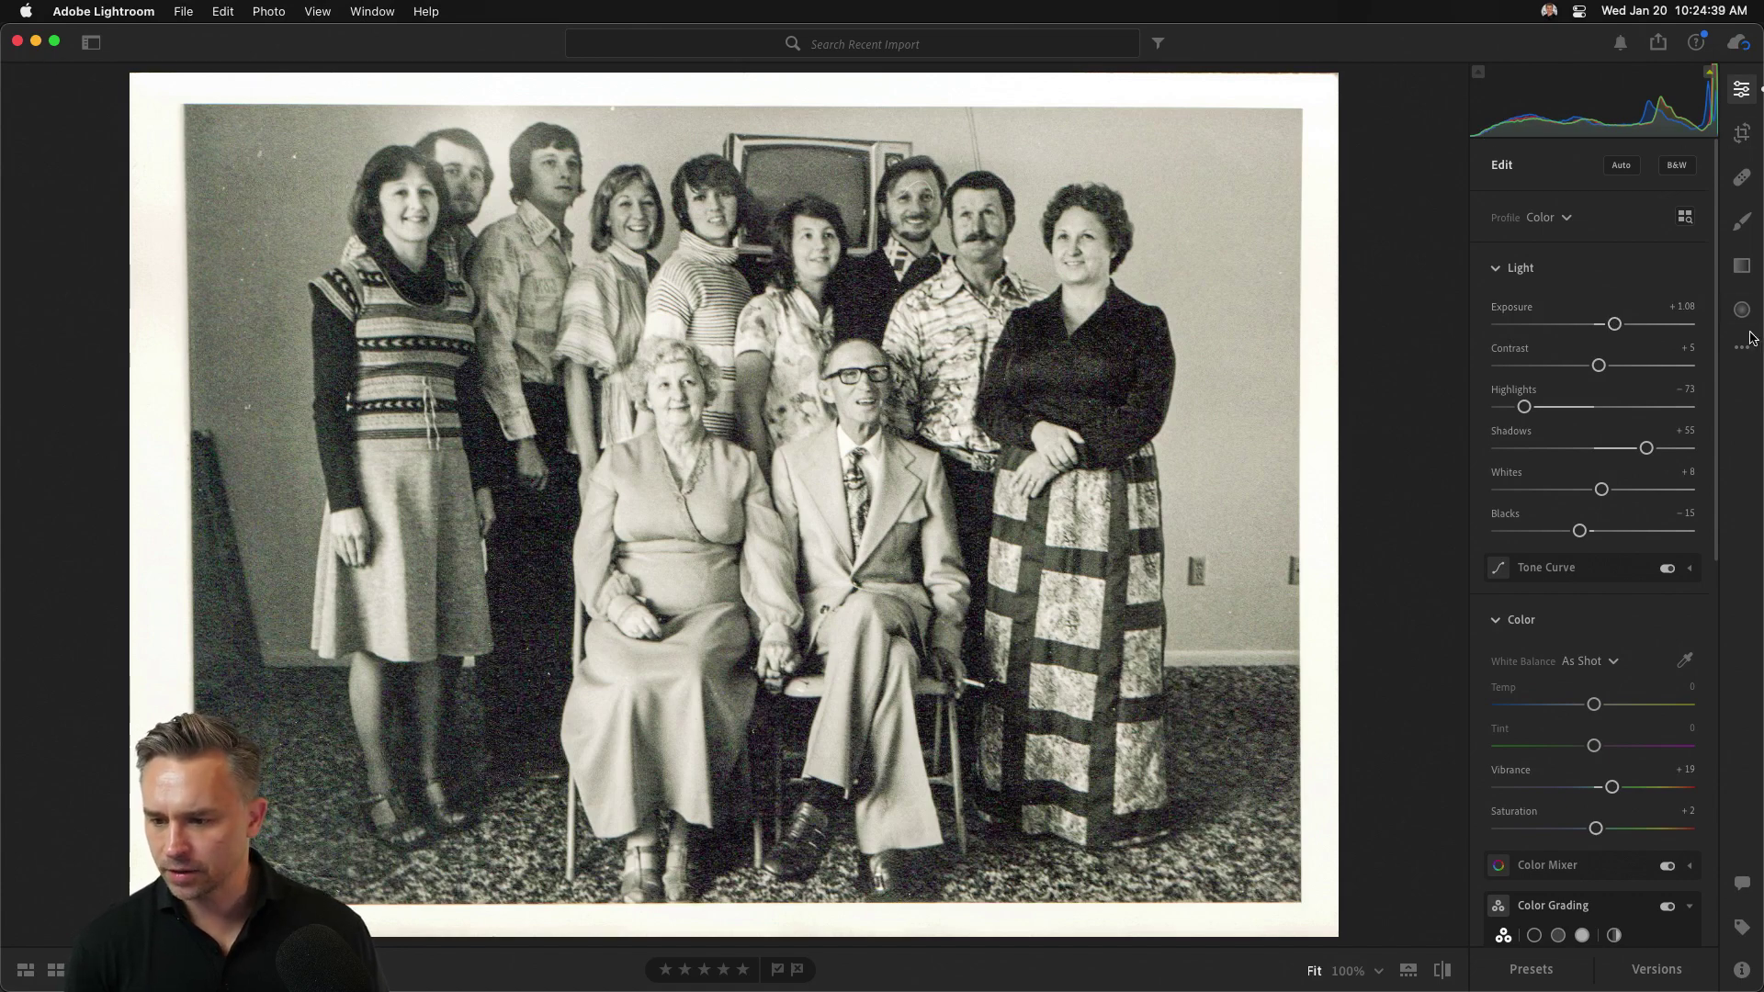
Step: Try the crop, healing, brush, linear and radial gradient tools, then show the presets list
left_click(1742, 133)
left_click(1742, 177)
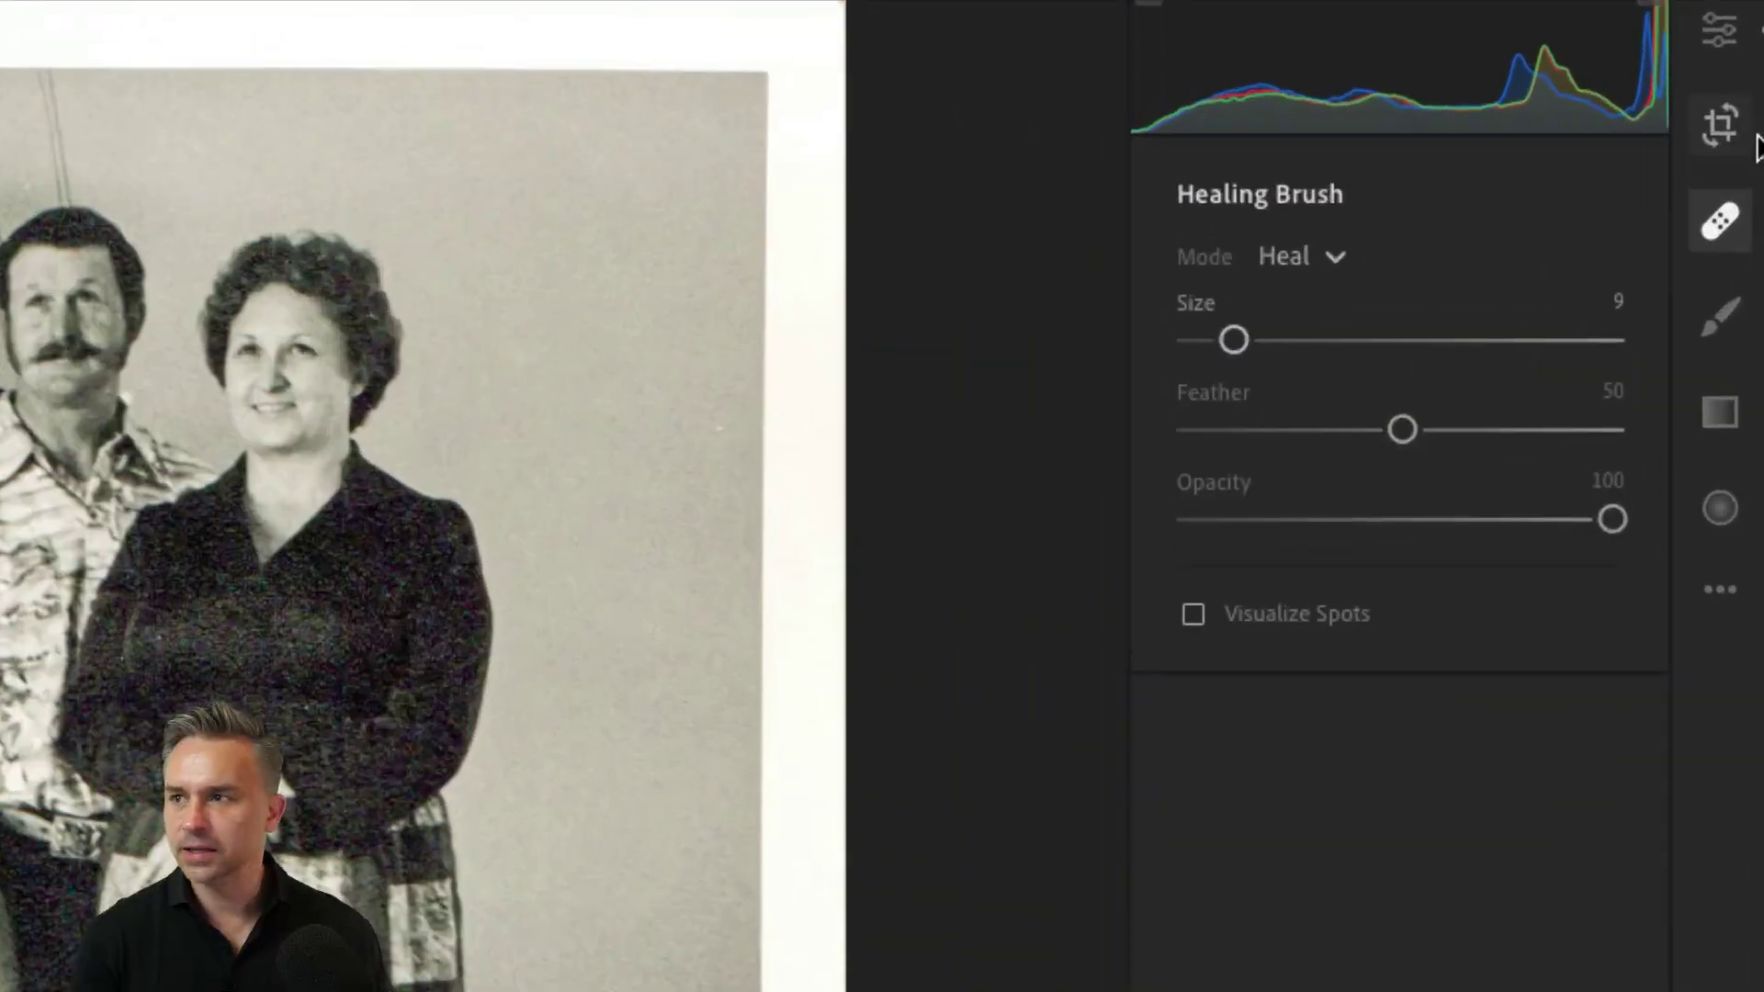
left_click(1716, 320)
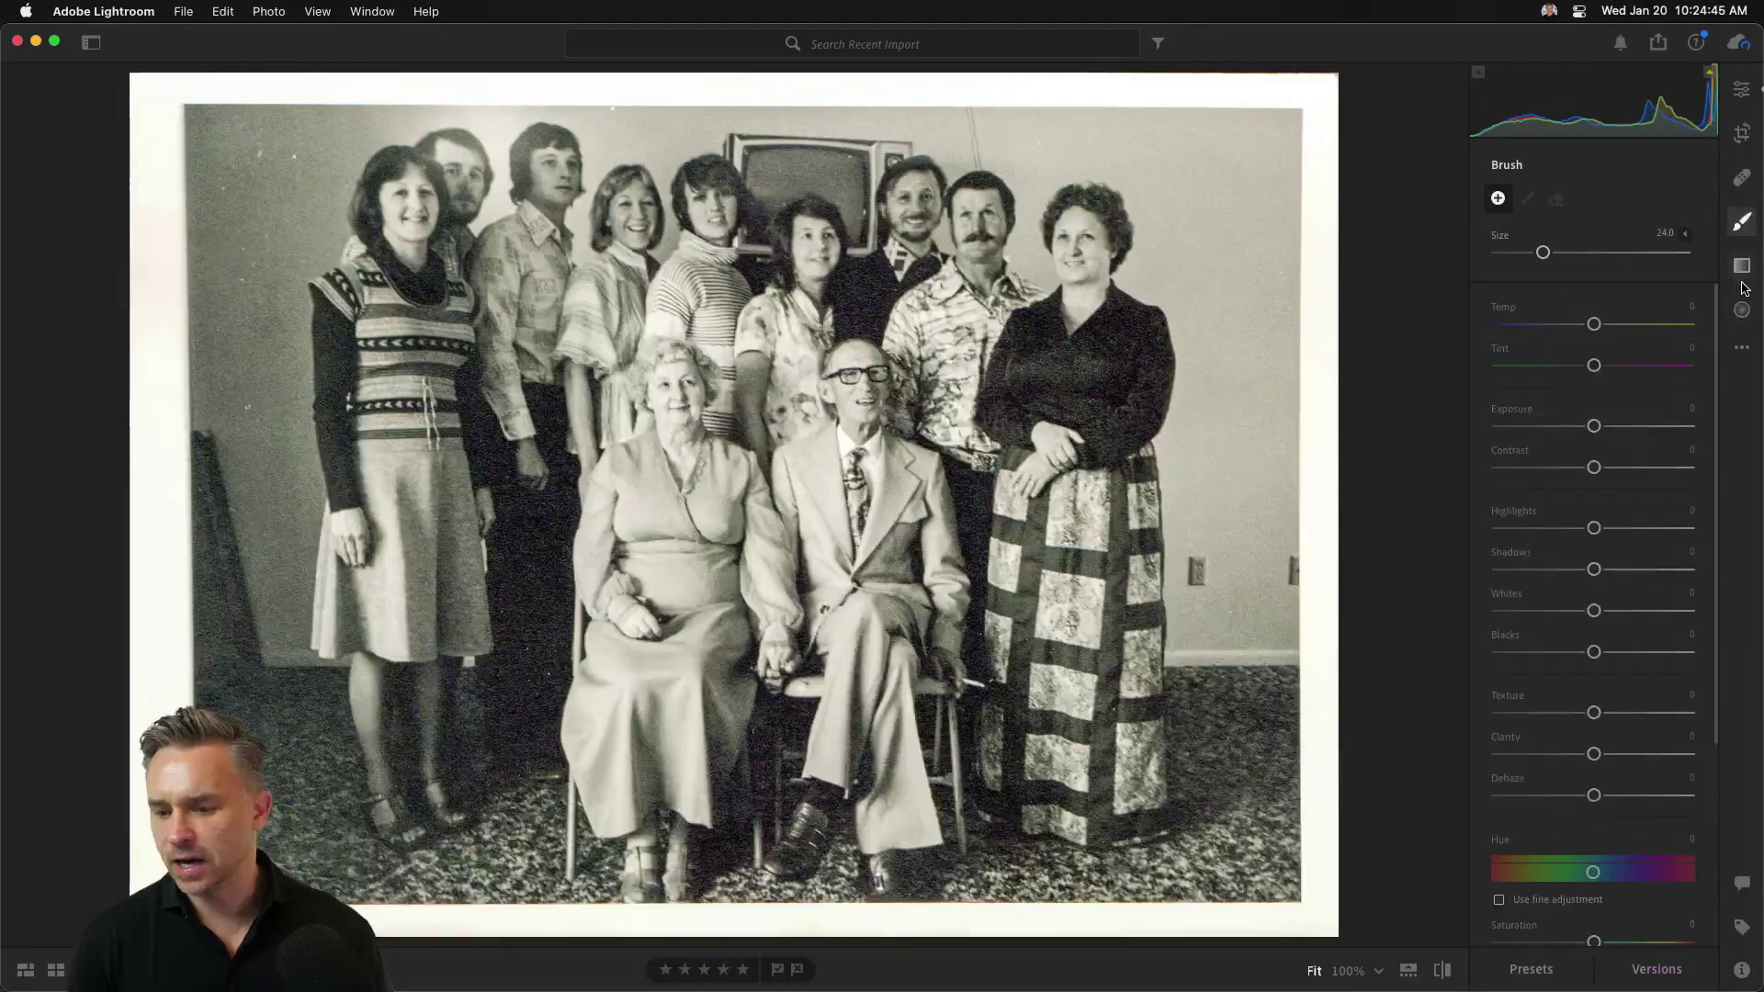
left_click(1720, 413)
left_click(1741, 309)
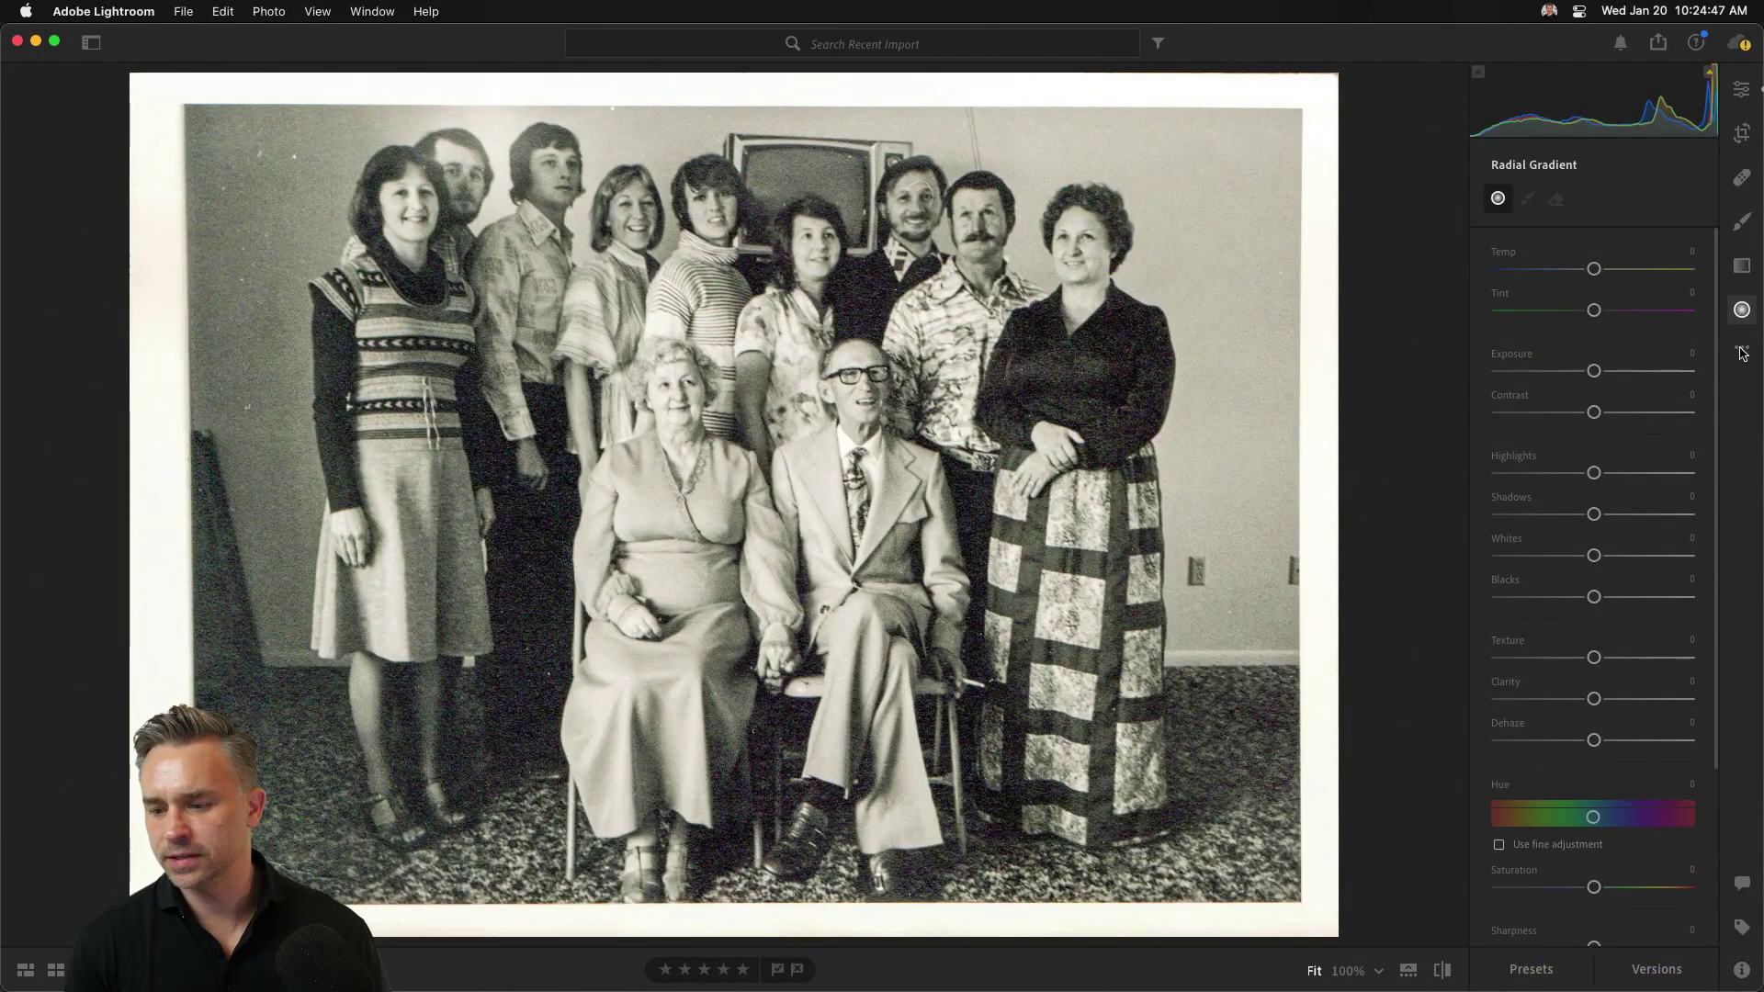
left_click(1745, 89)
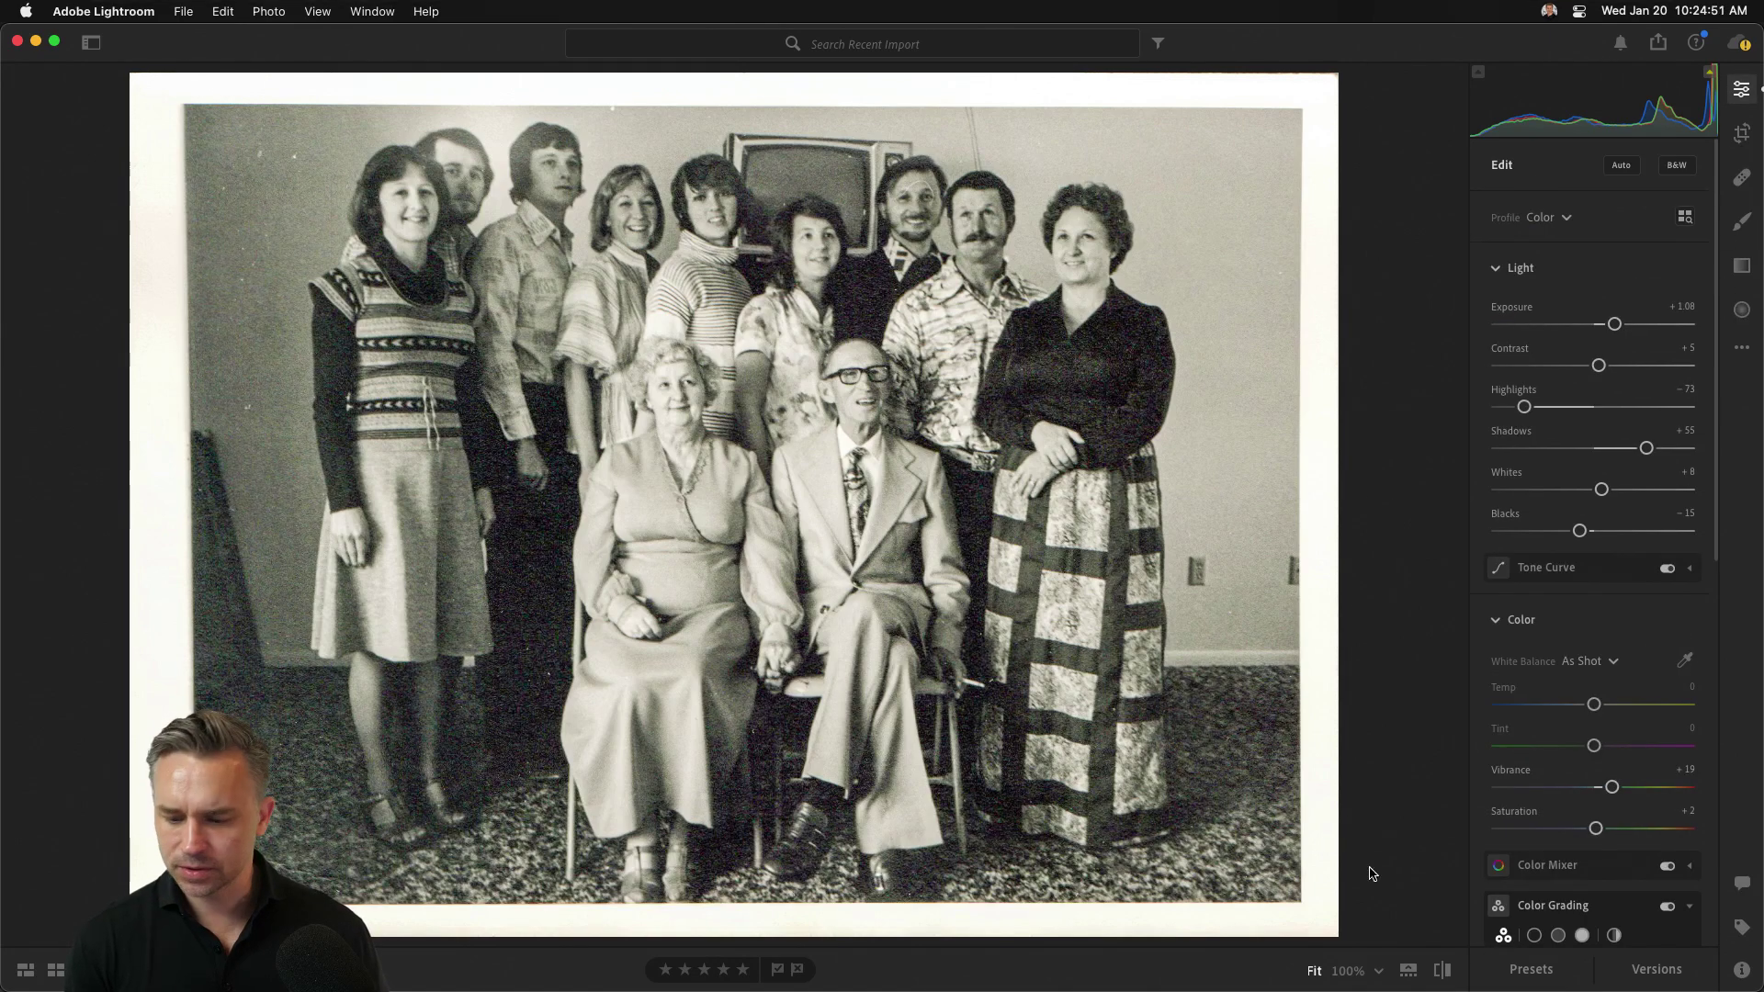
left_click(1527, 968)
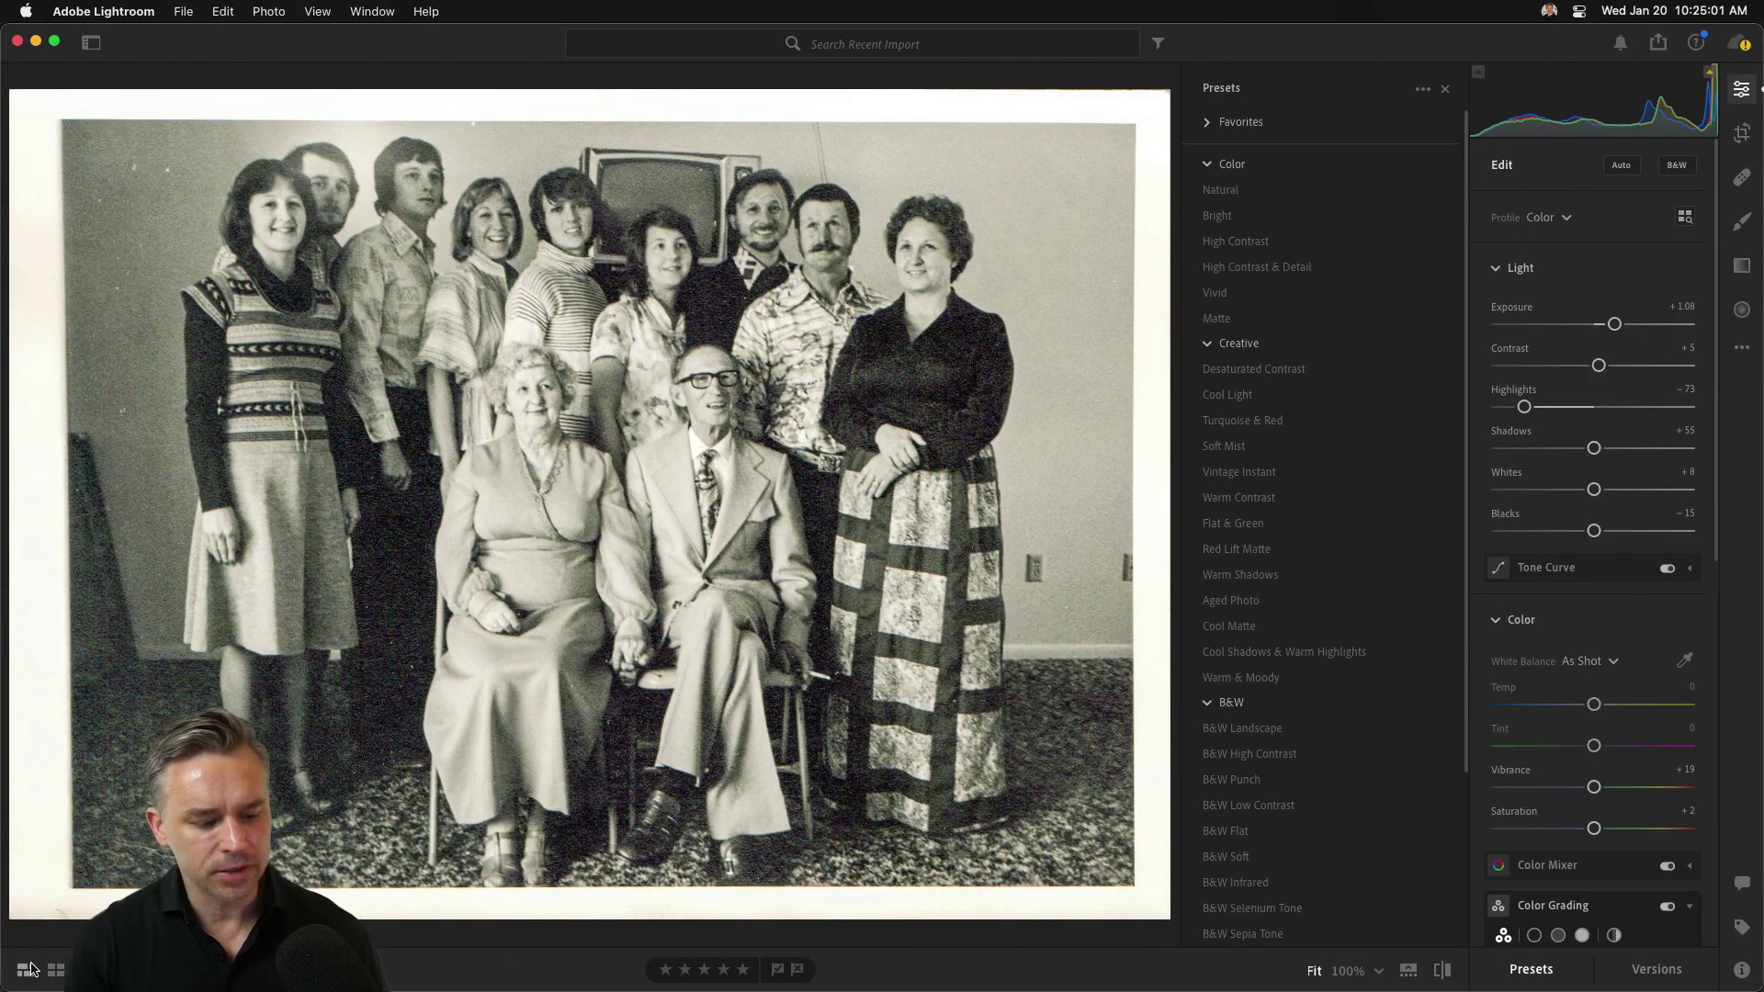
Step: Open the five-person family portrait and apply the B&W Punch preset
left_click(30, 969)
scroll(925, 669, "down", 10)
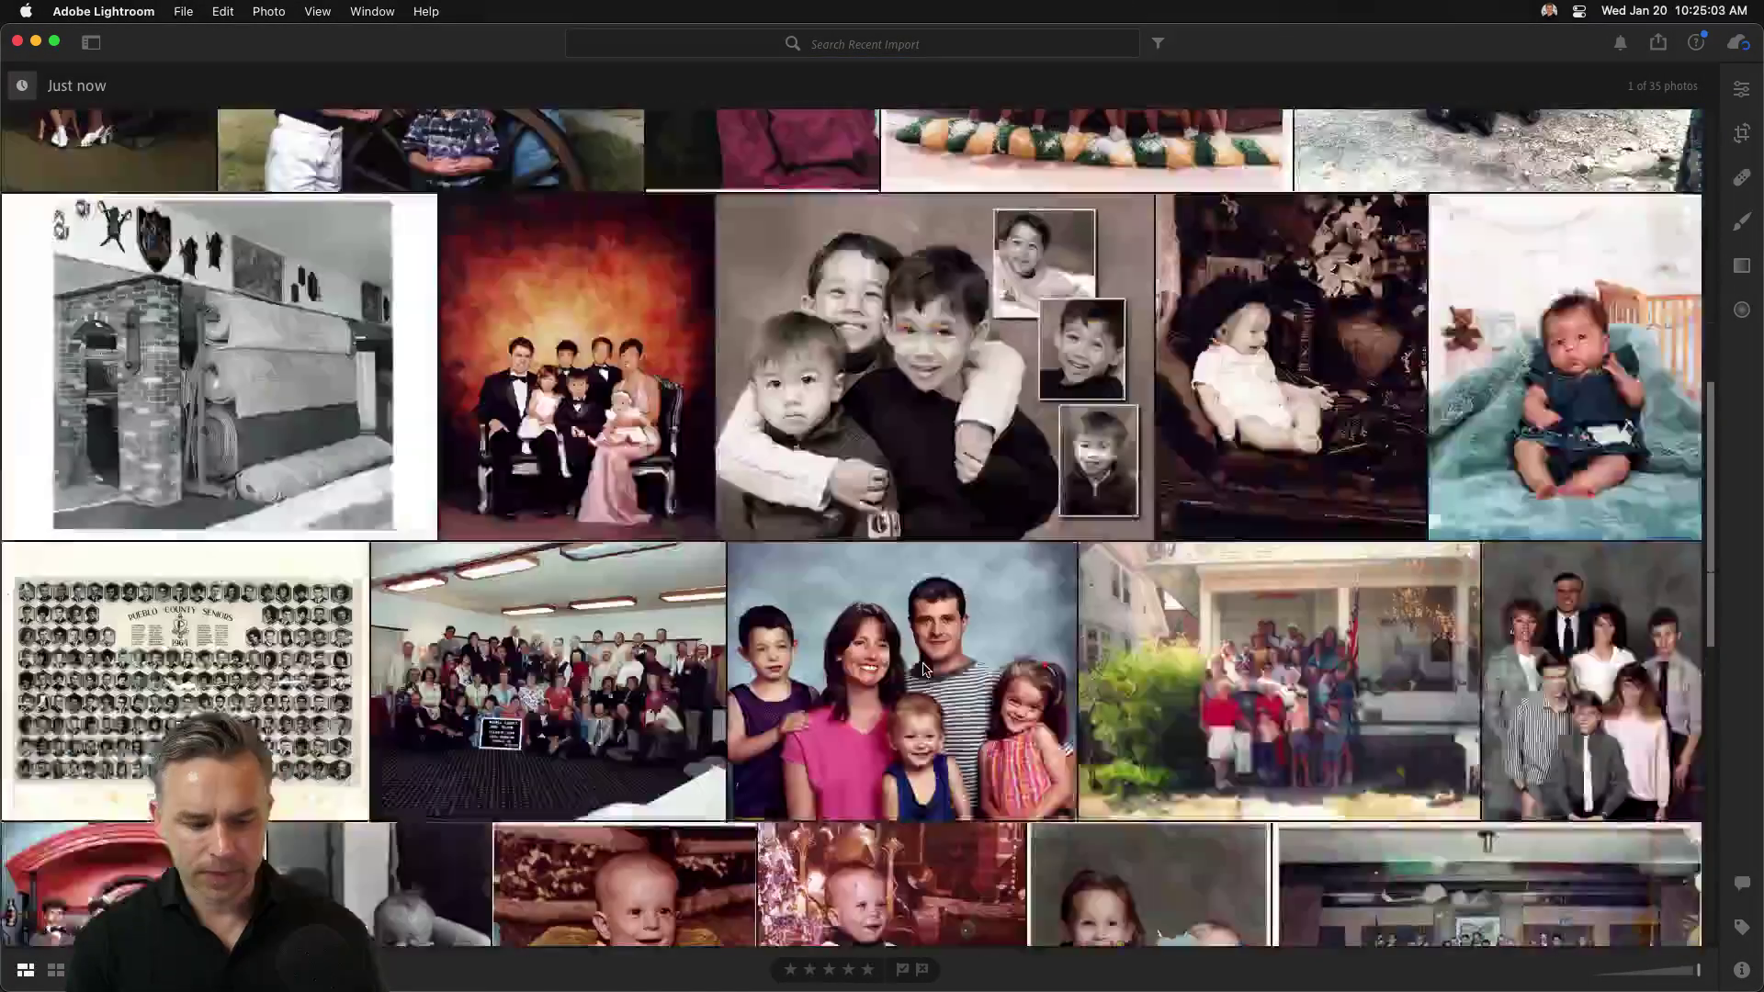
scroll(925, 669, "down", 5)
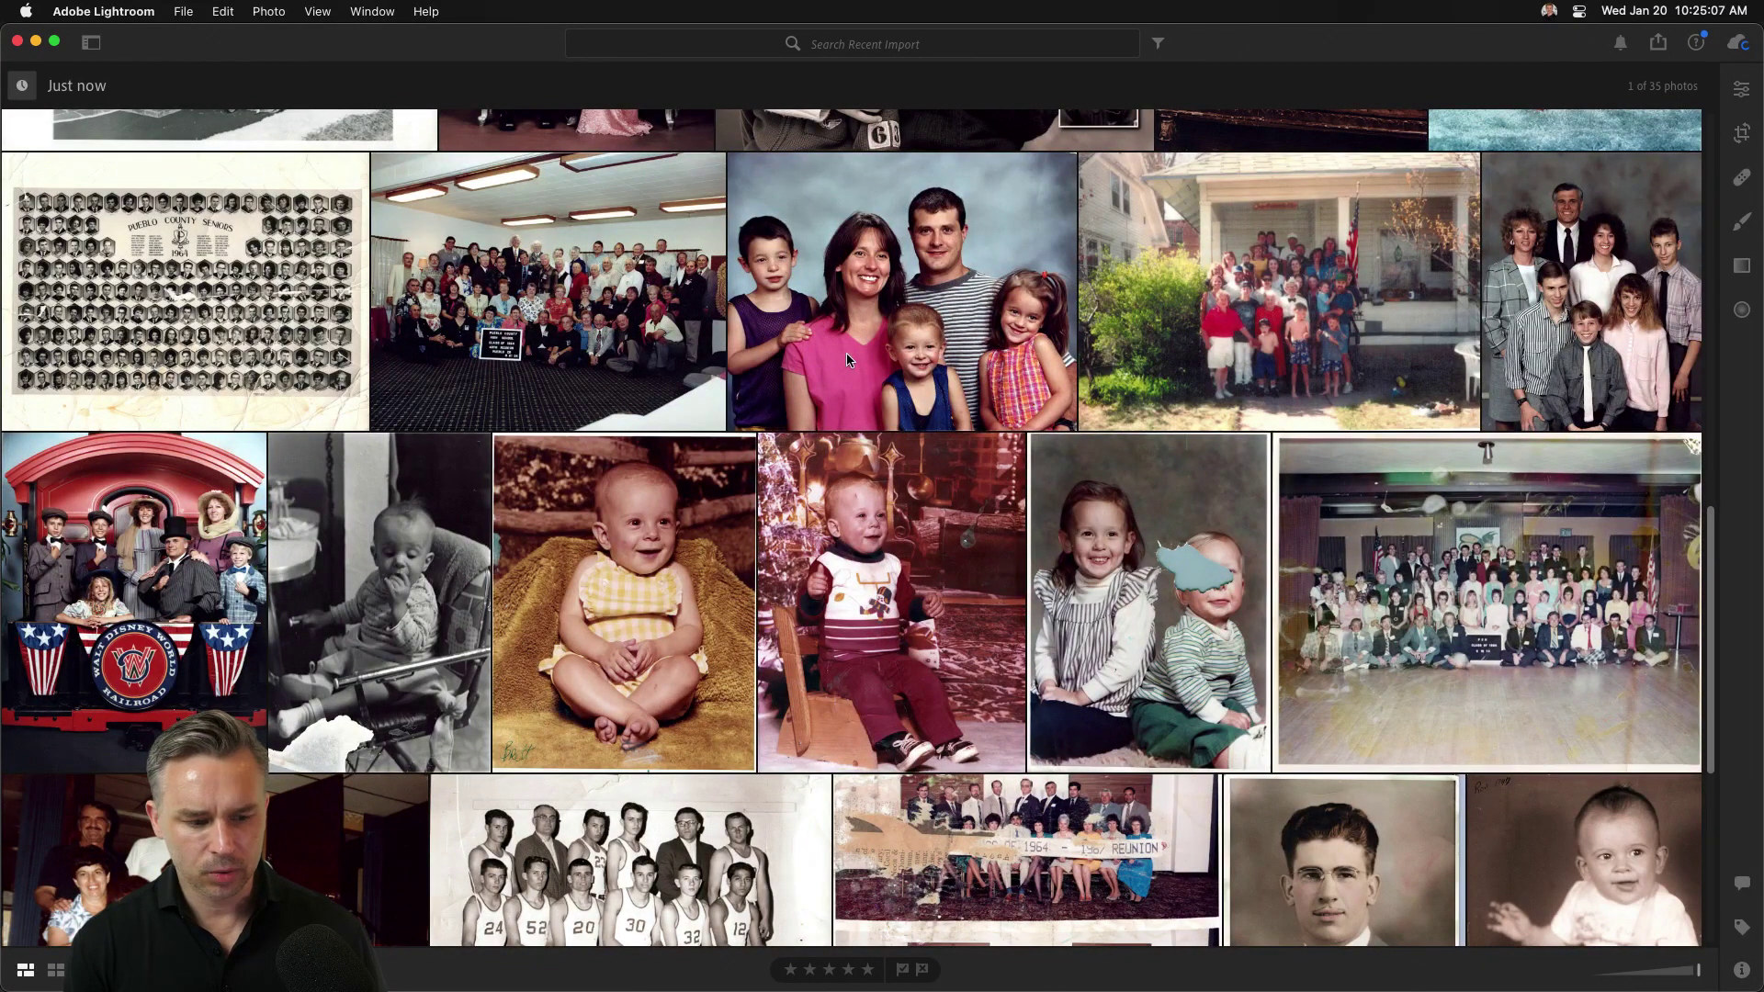
double_click(888, 306)
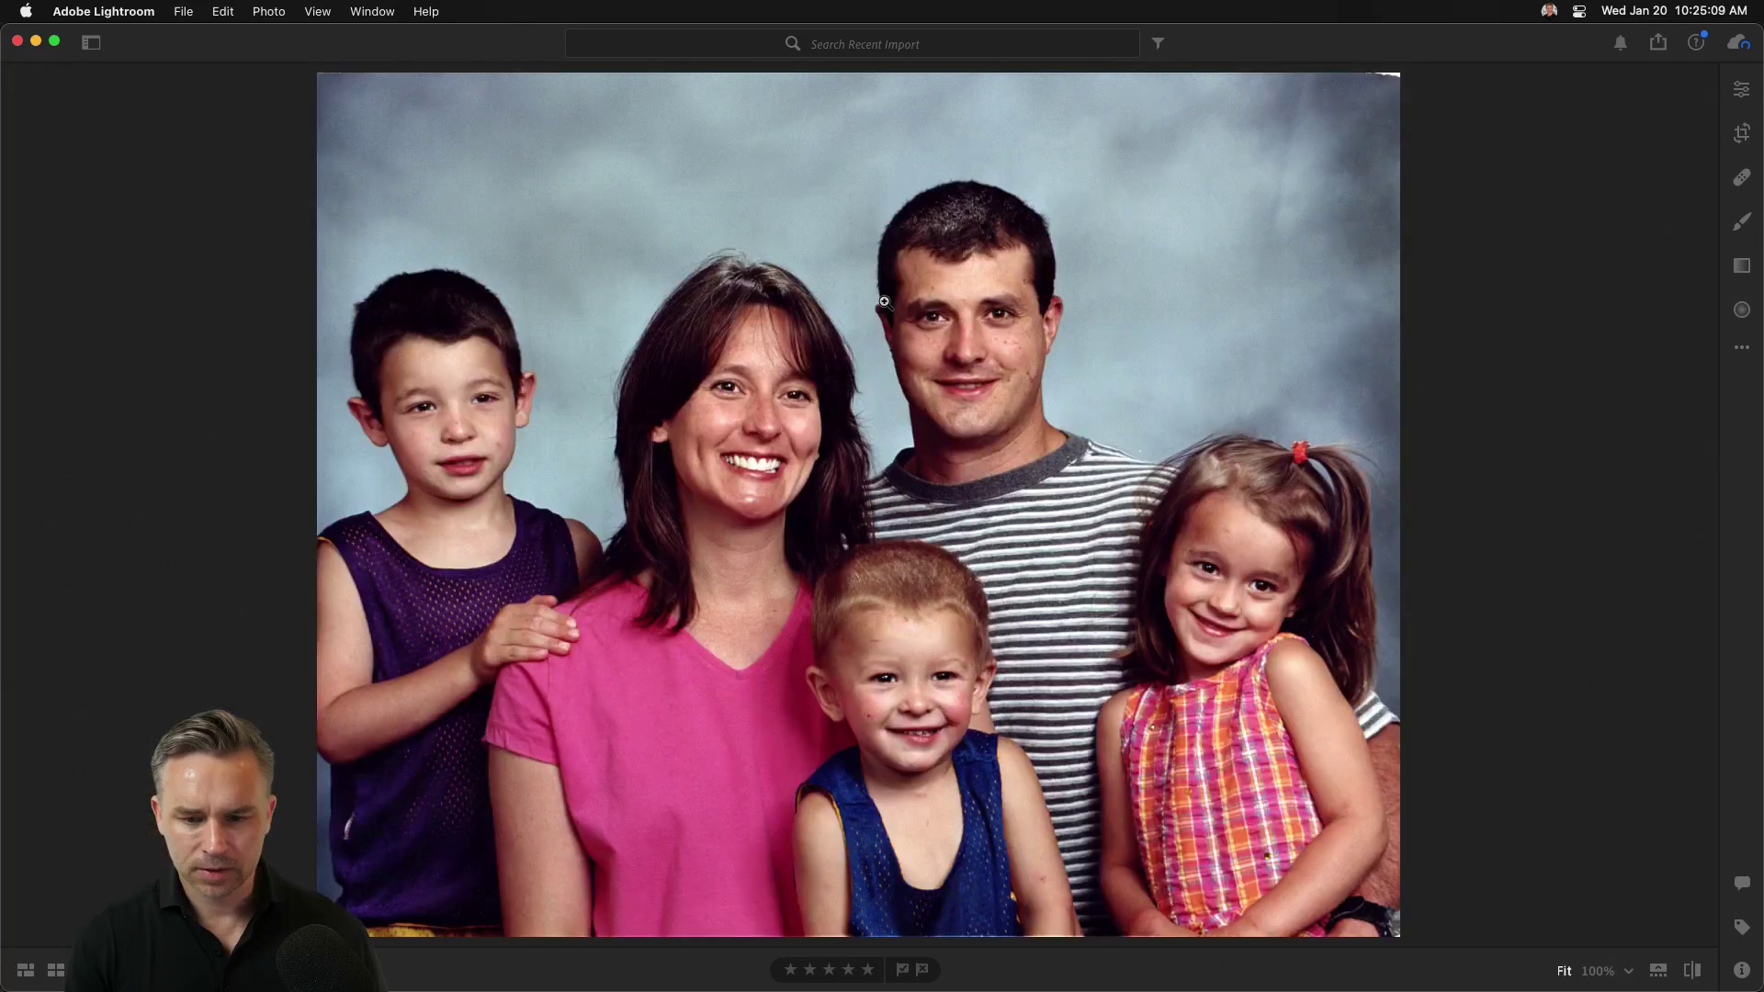
left_click(1741, 89)
left_click(1530, 969)
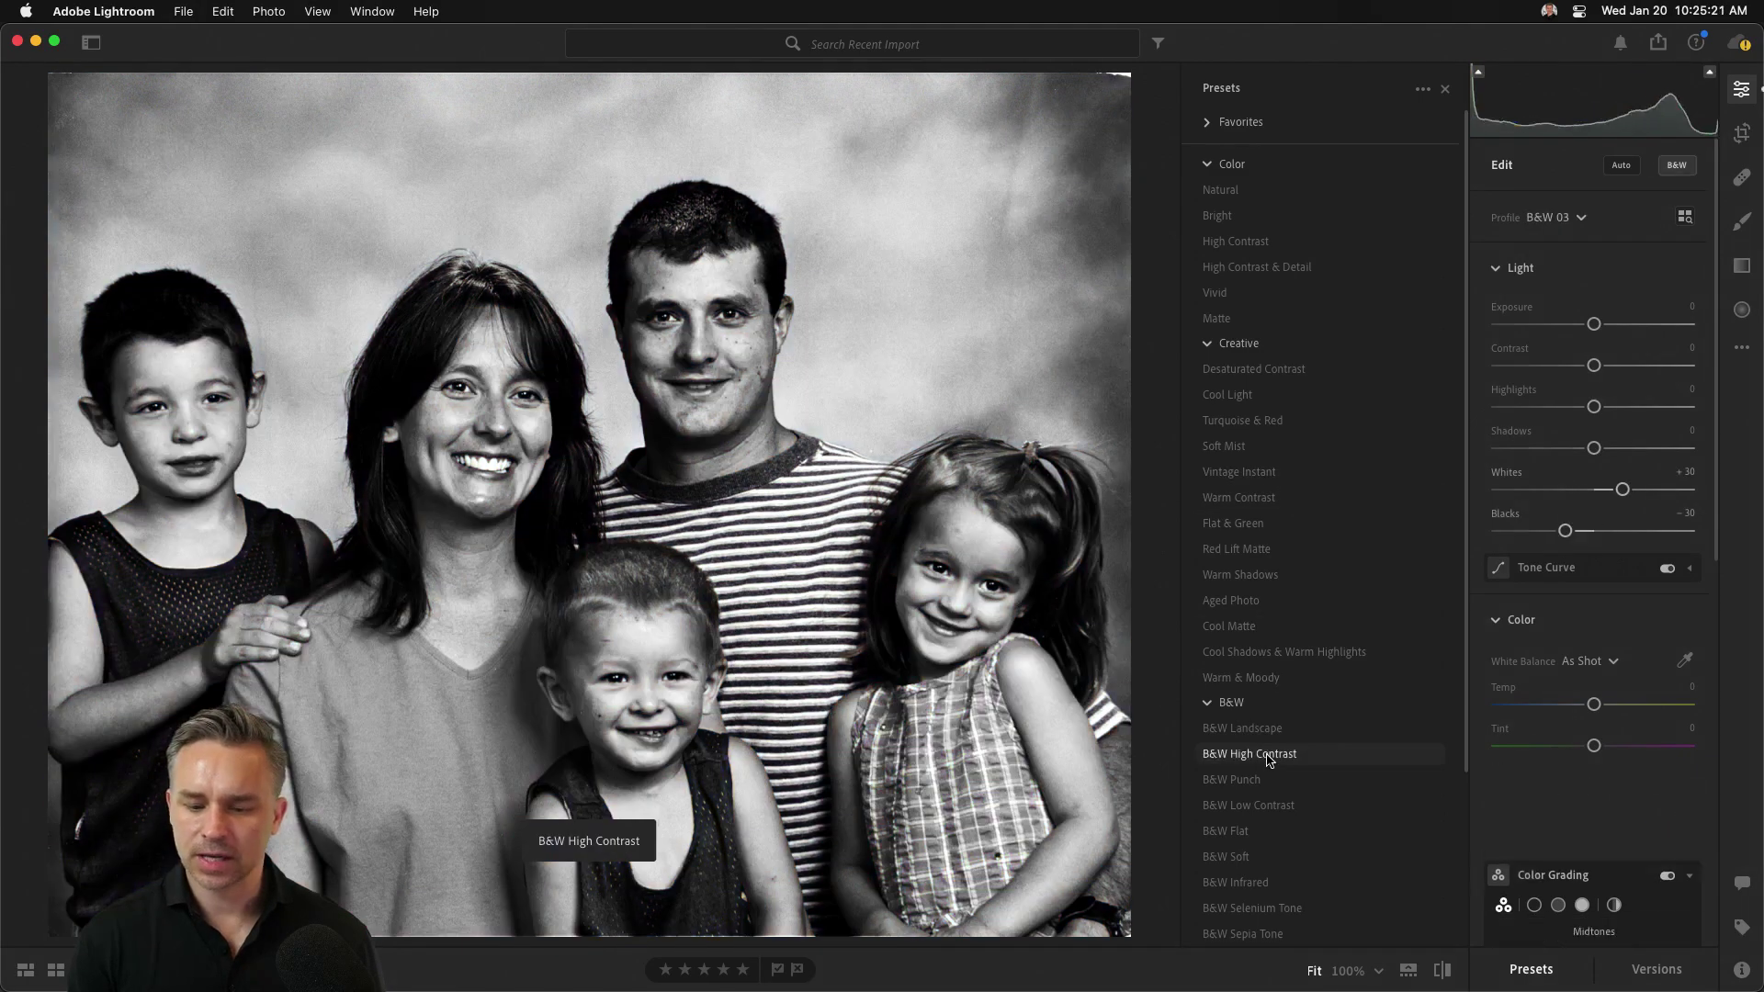
left_click(1268, 754)
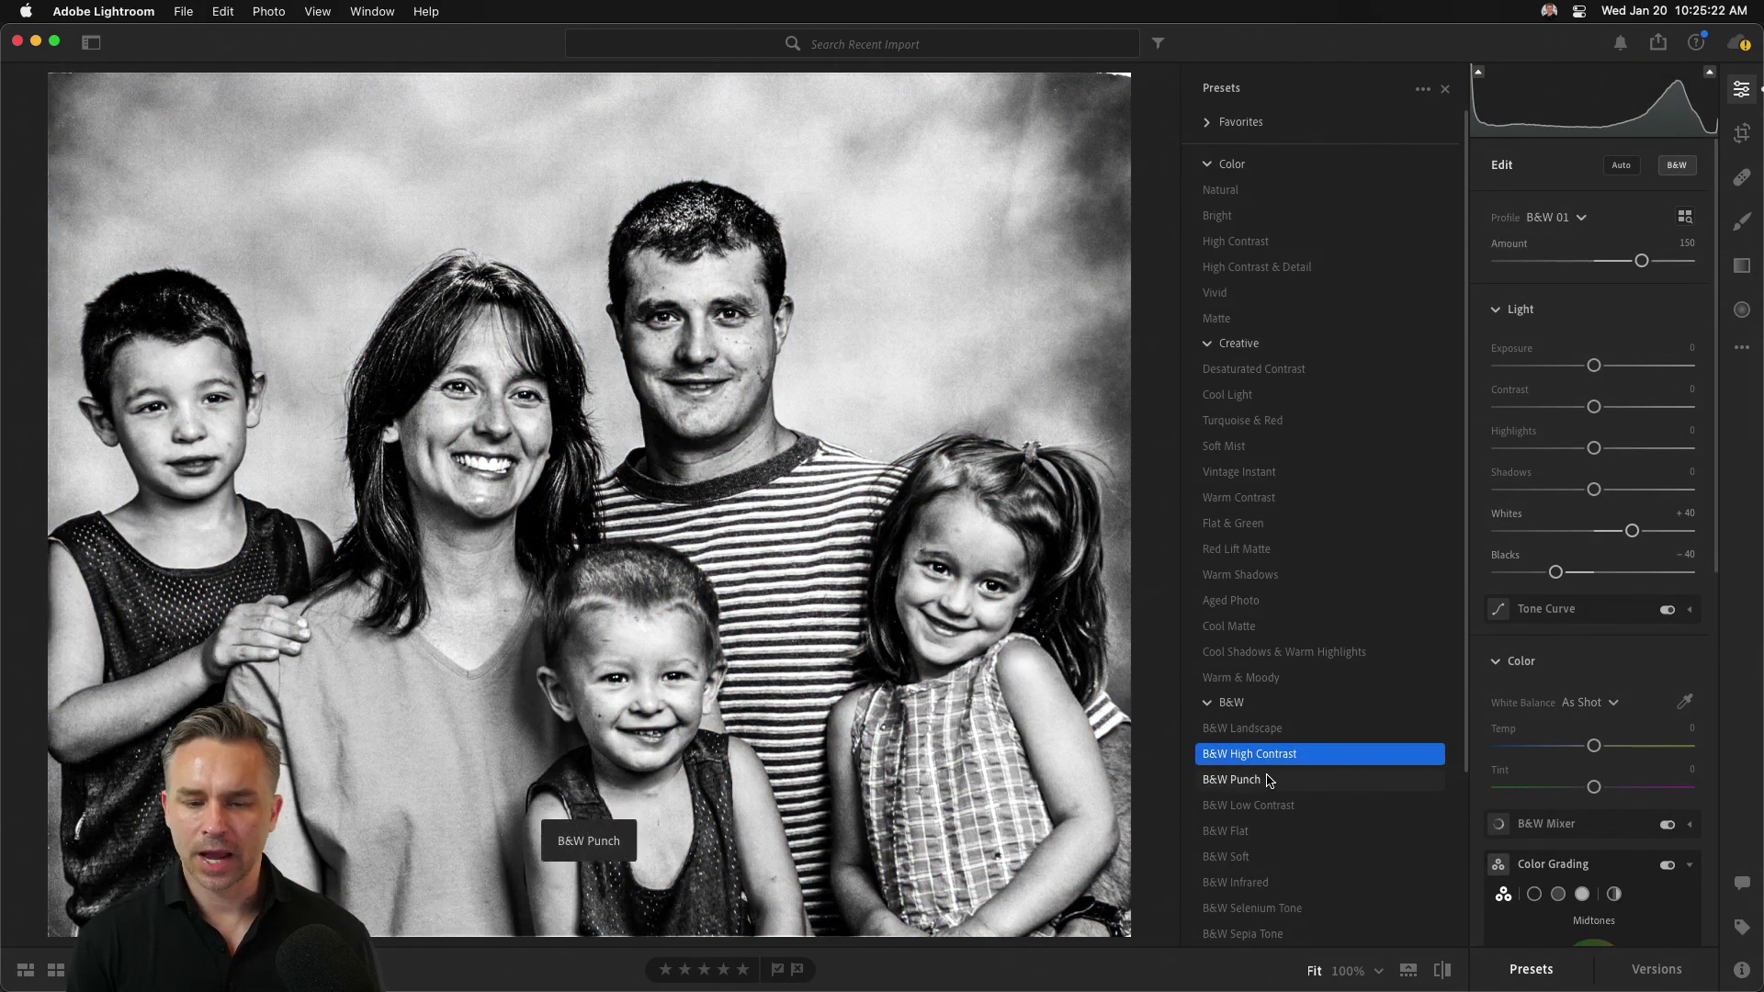
left_click(1268, 779)
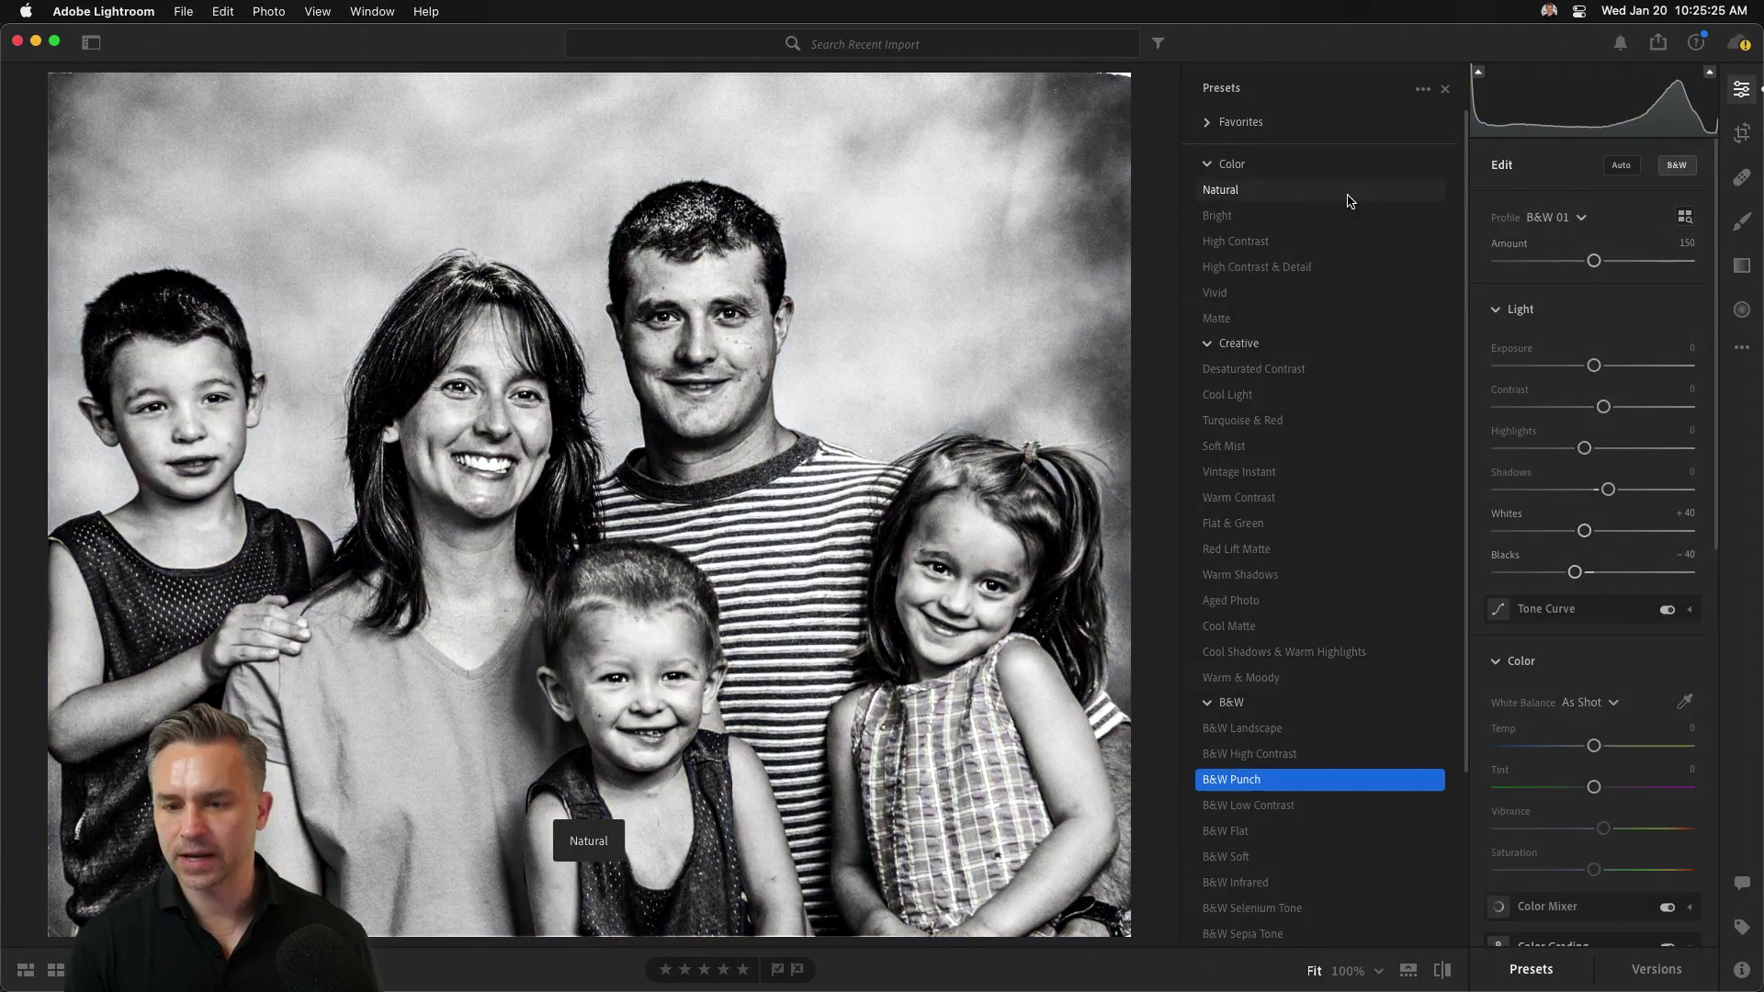
Step: Back in the grid, send the young man's vintage portrait to Photoshop via Edit in Photoshop
left_click(88, 43)
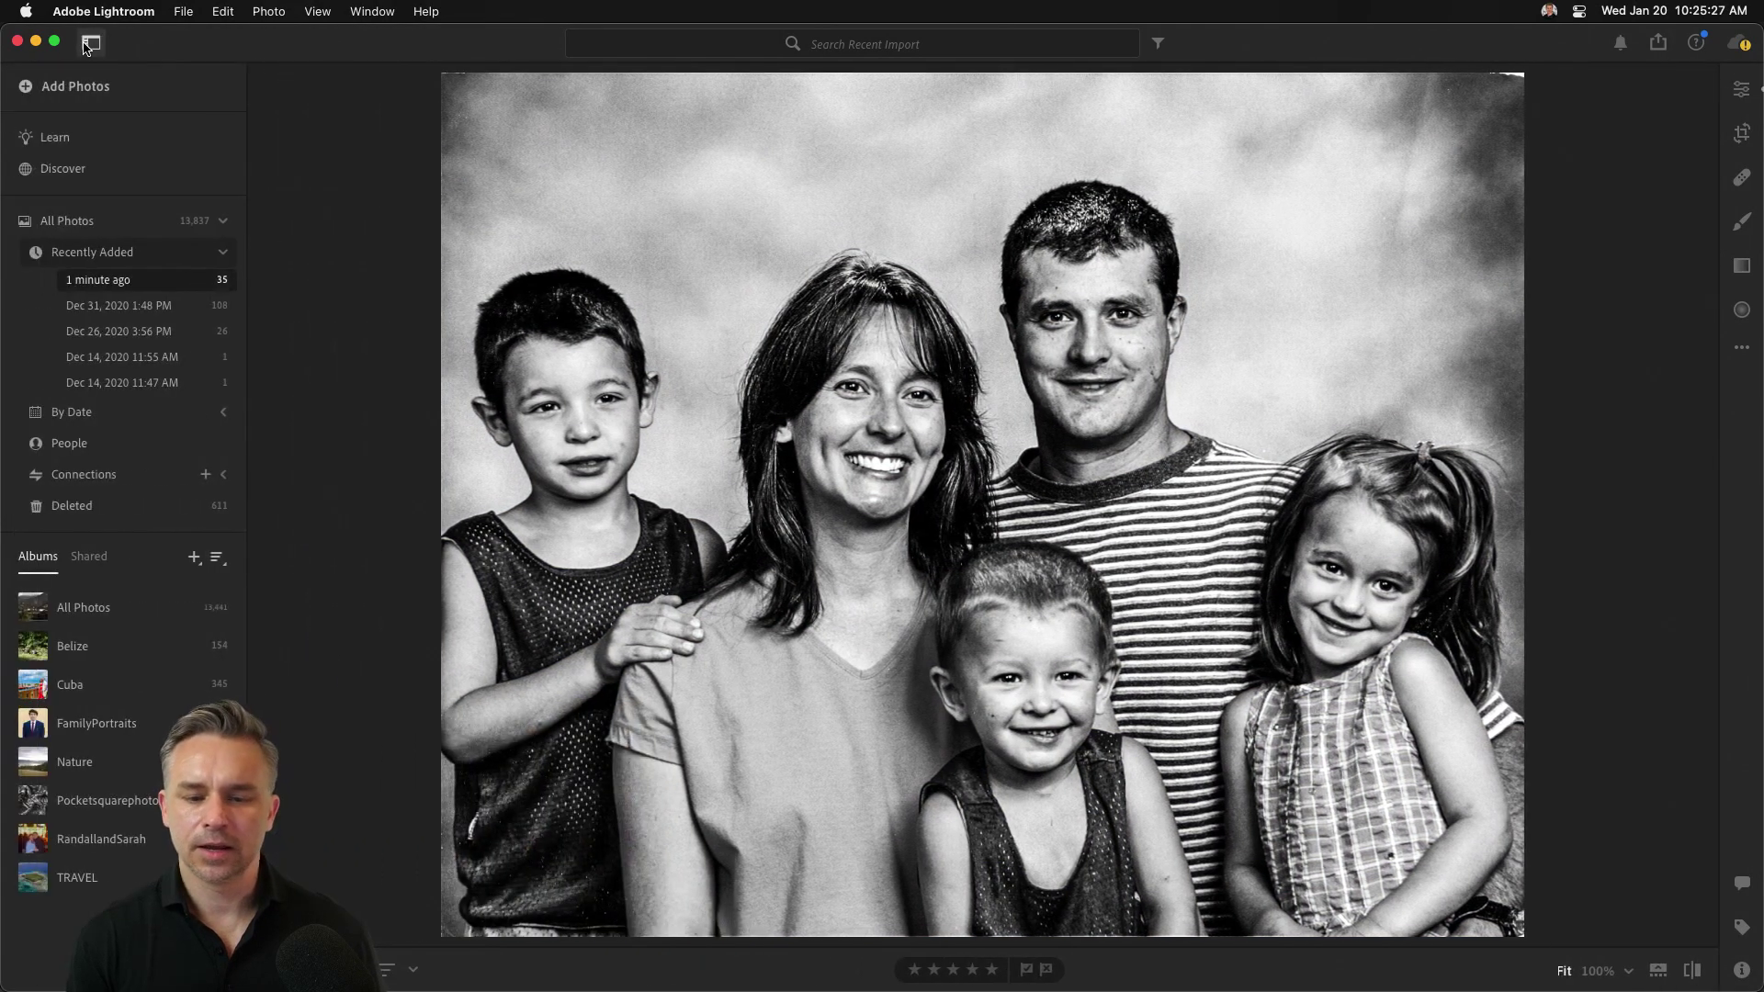
key("g")
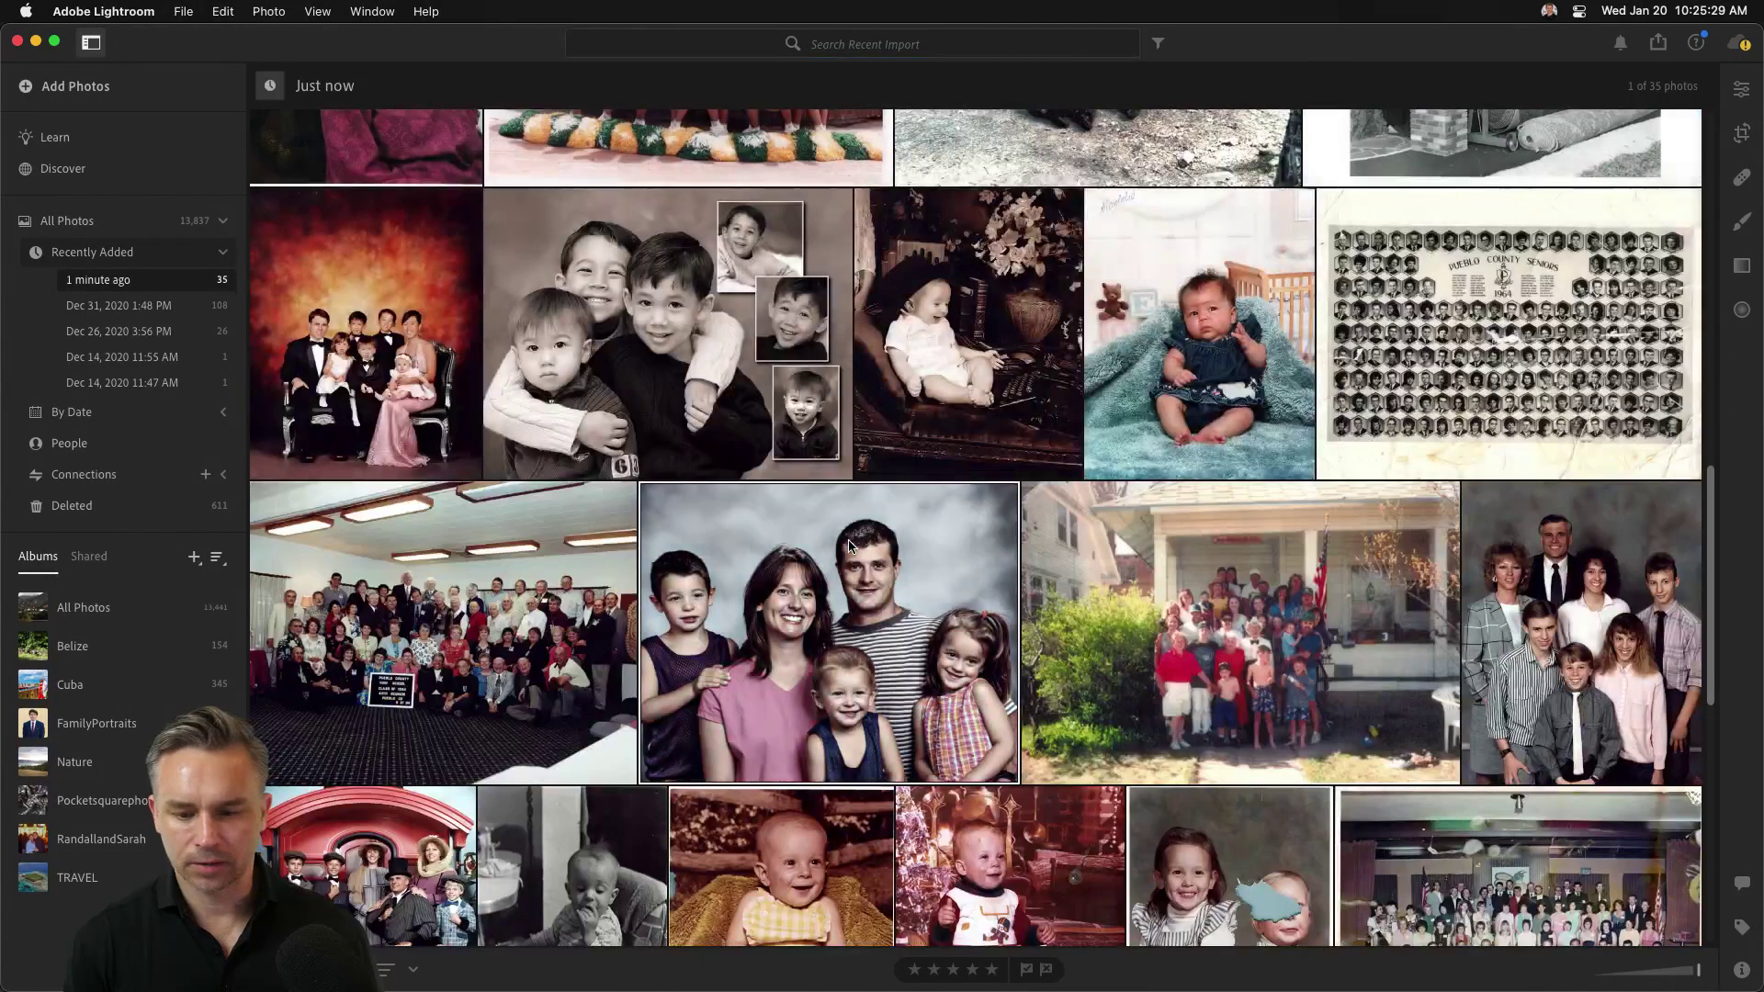
scroll(849, 546, "down", 5)
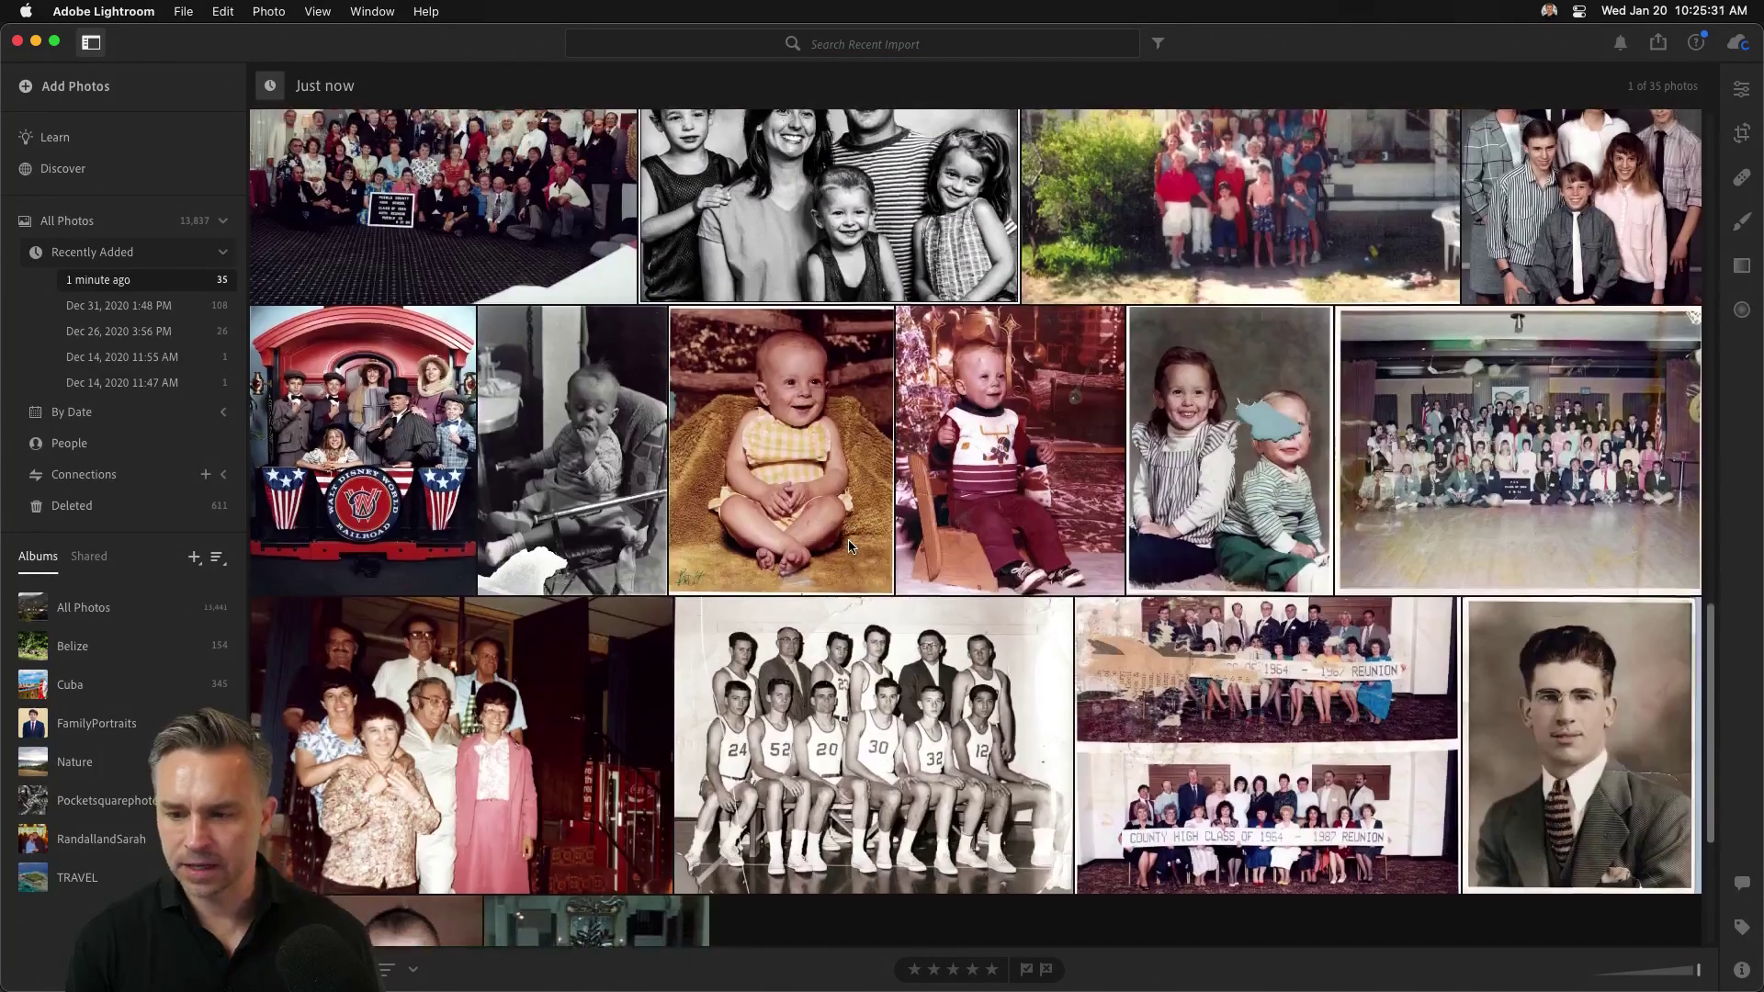
scroll(850, 547, "down", 2)
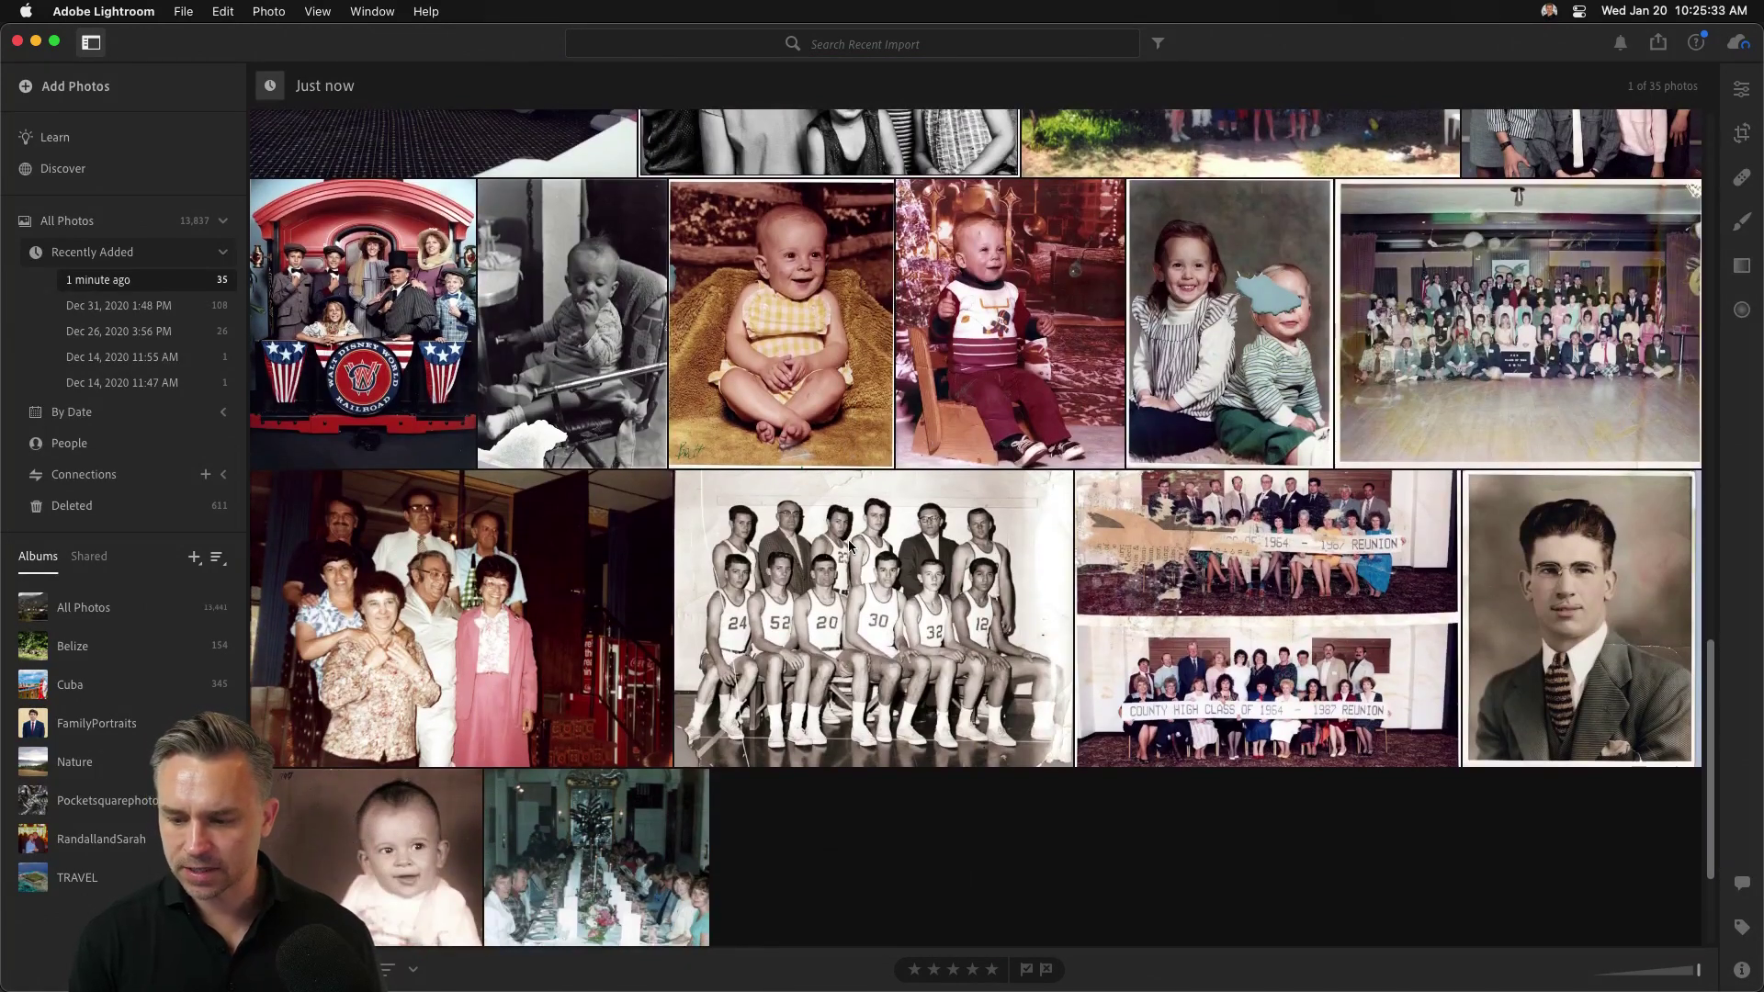
left_click(1504, 530)
right_click(1562, 524)
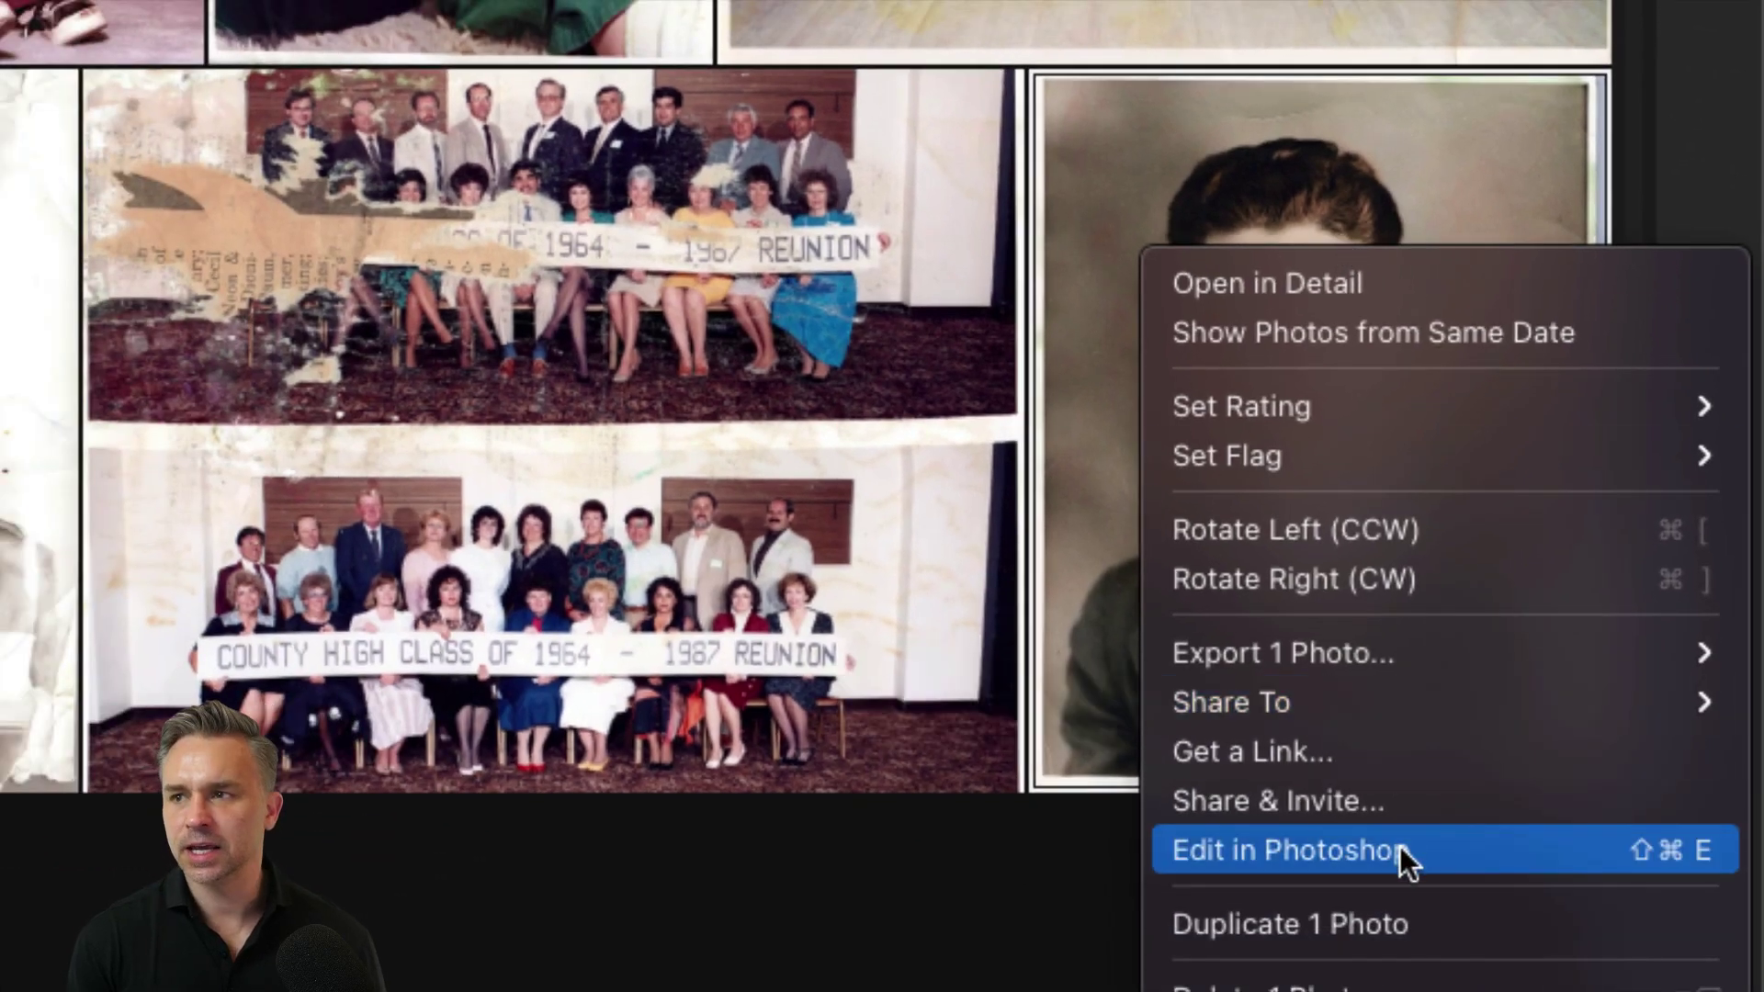
left_click(1399, 847)
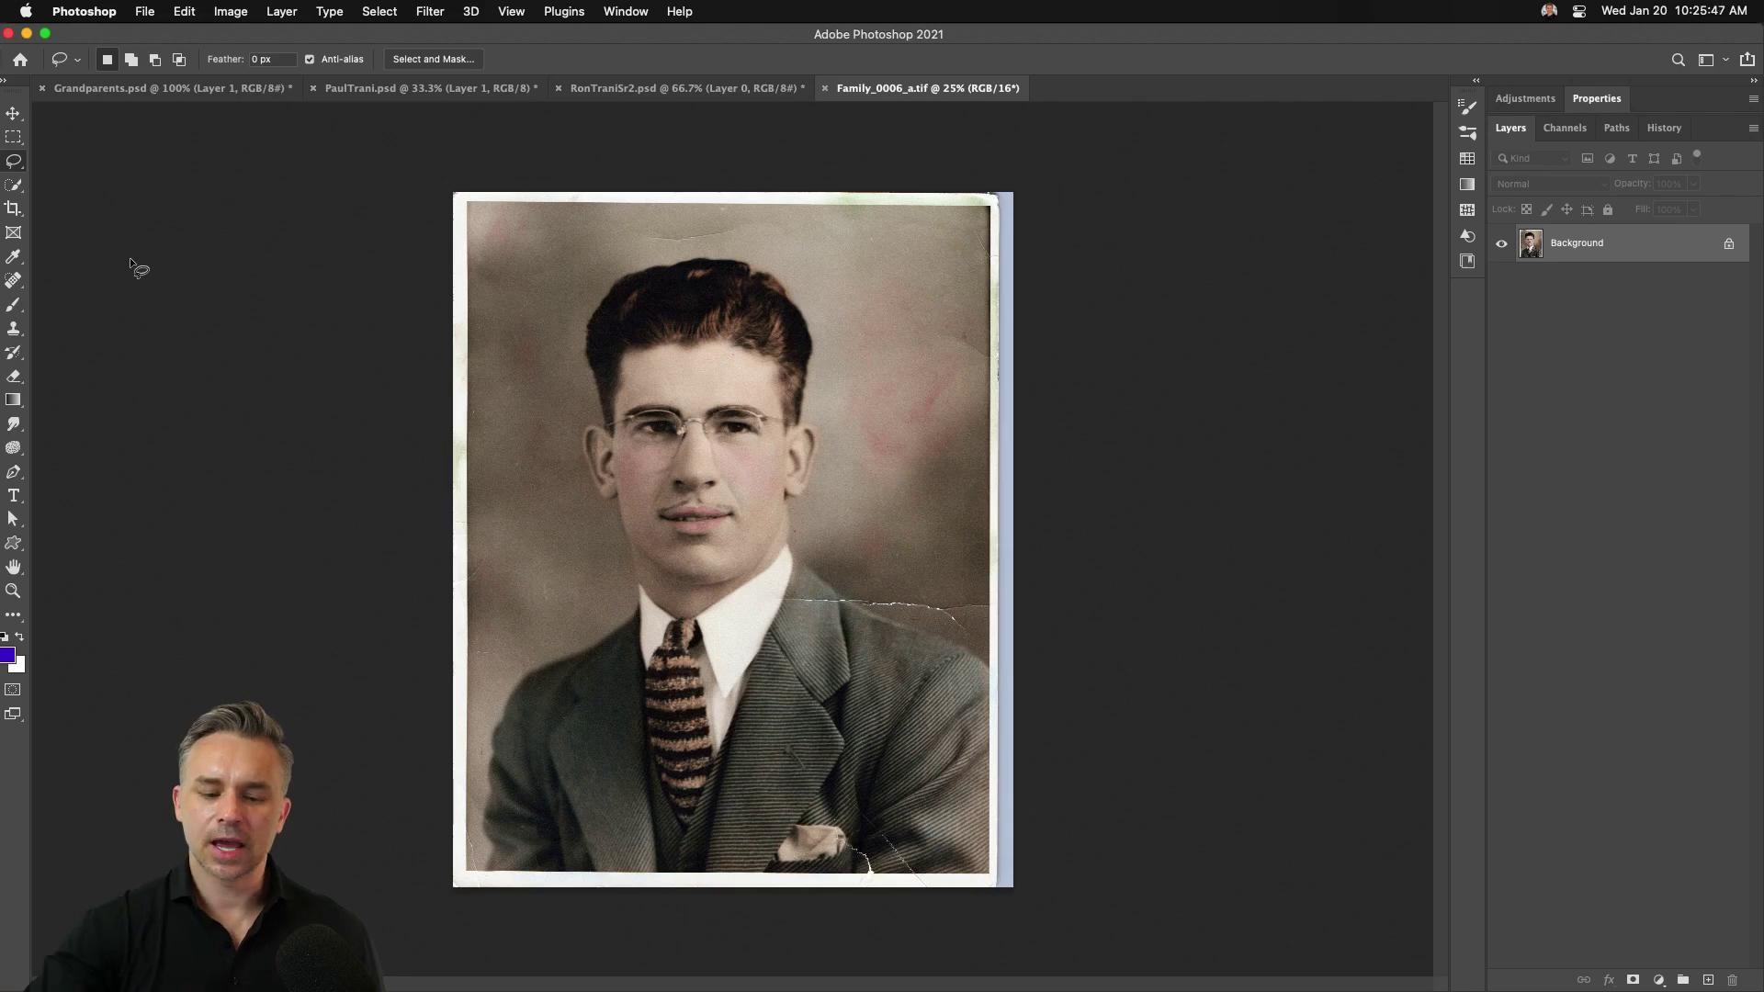
Step: At 50% zoom, spot-heal the tear across the jacket shoulder, then save and close Family_0006_a-Edit.tif
key("super+equal")
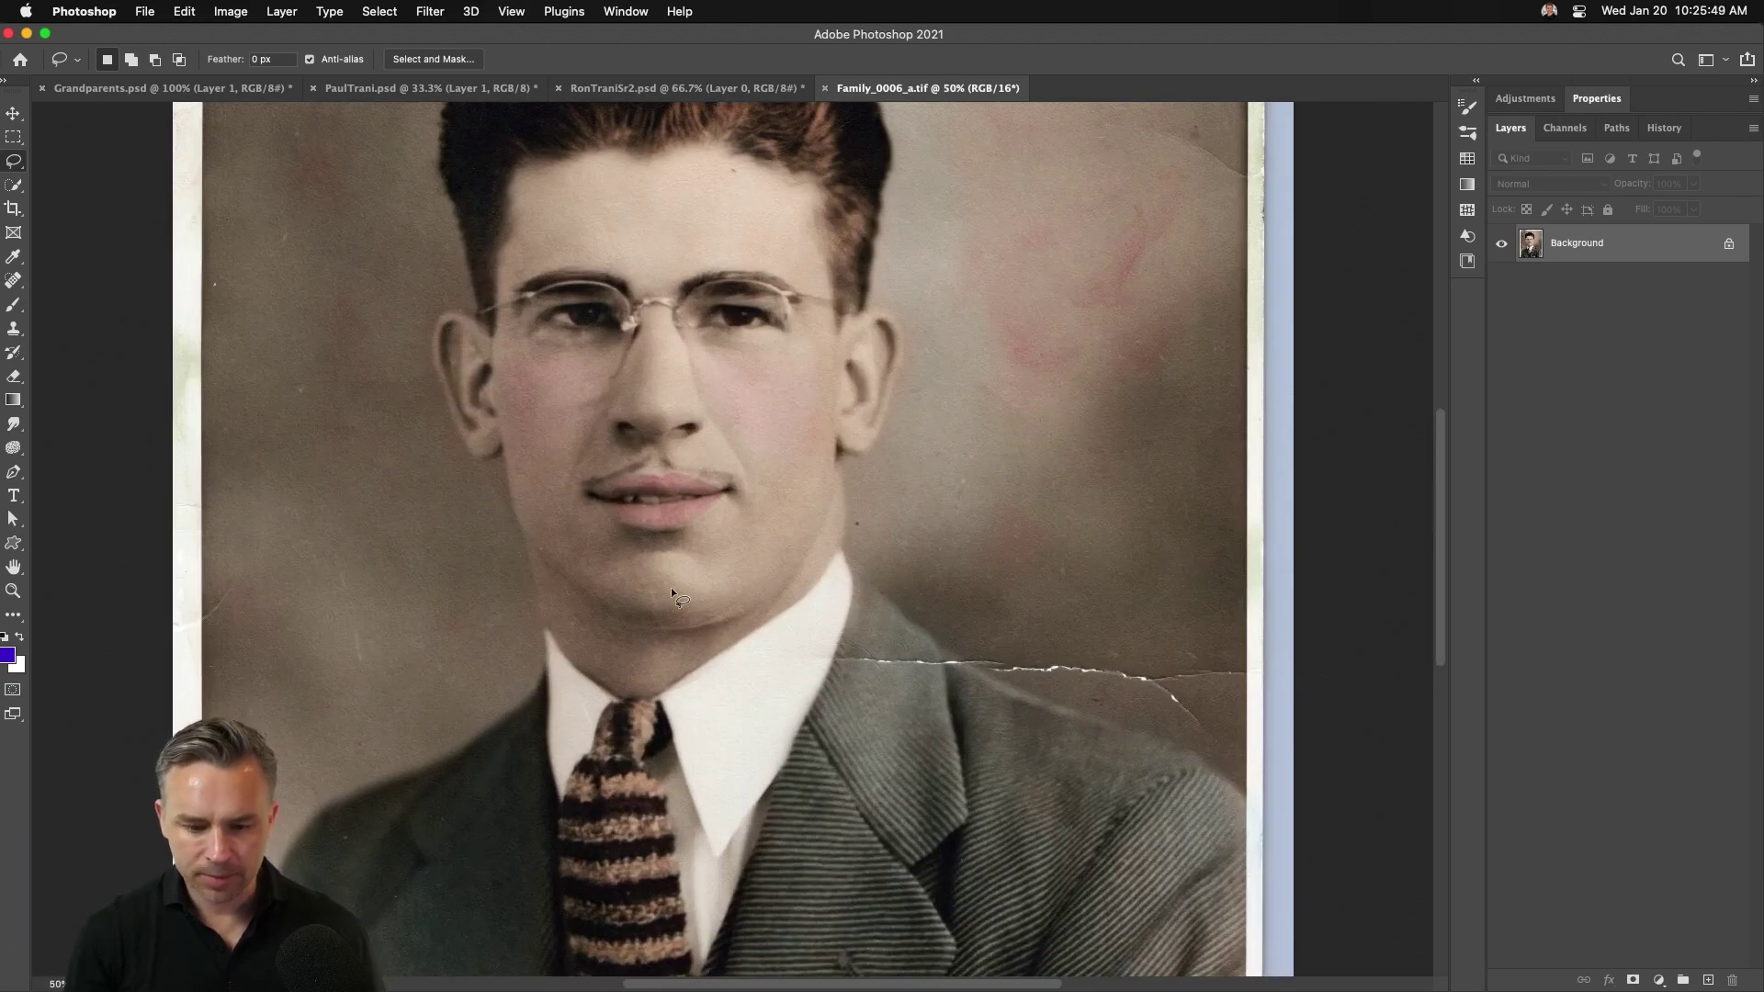
left_click(13, 282)
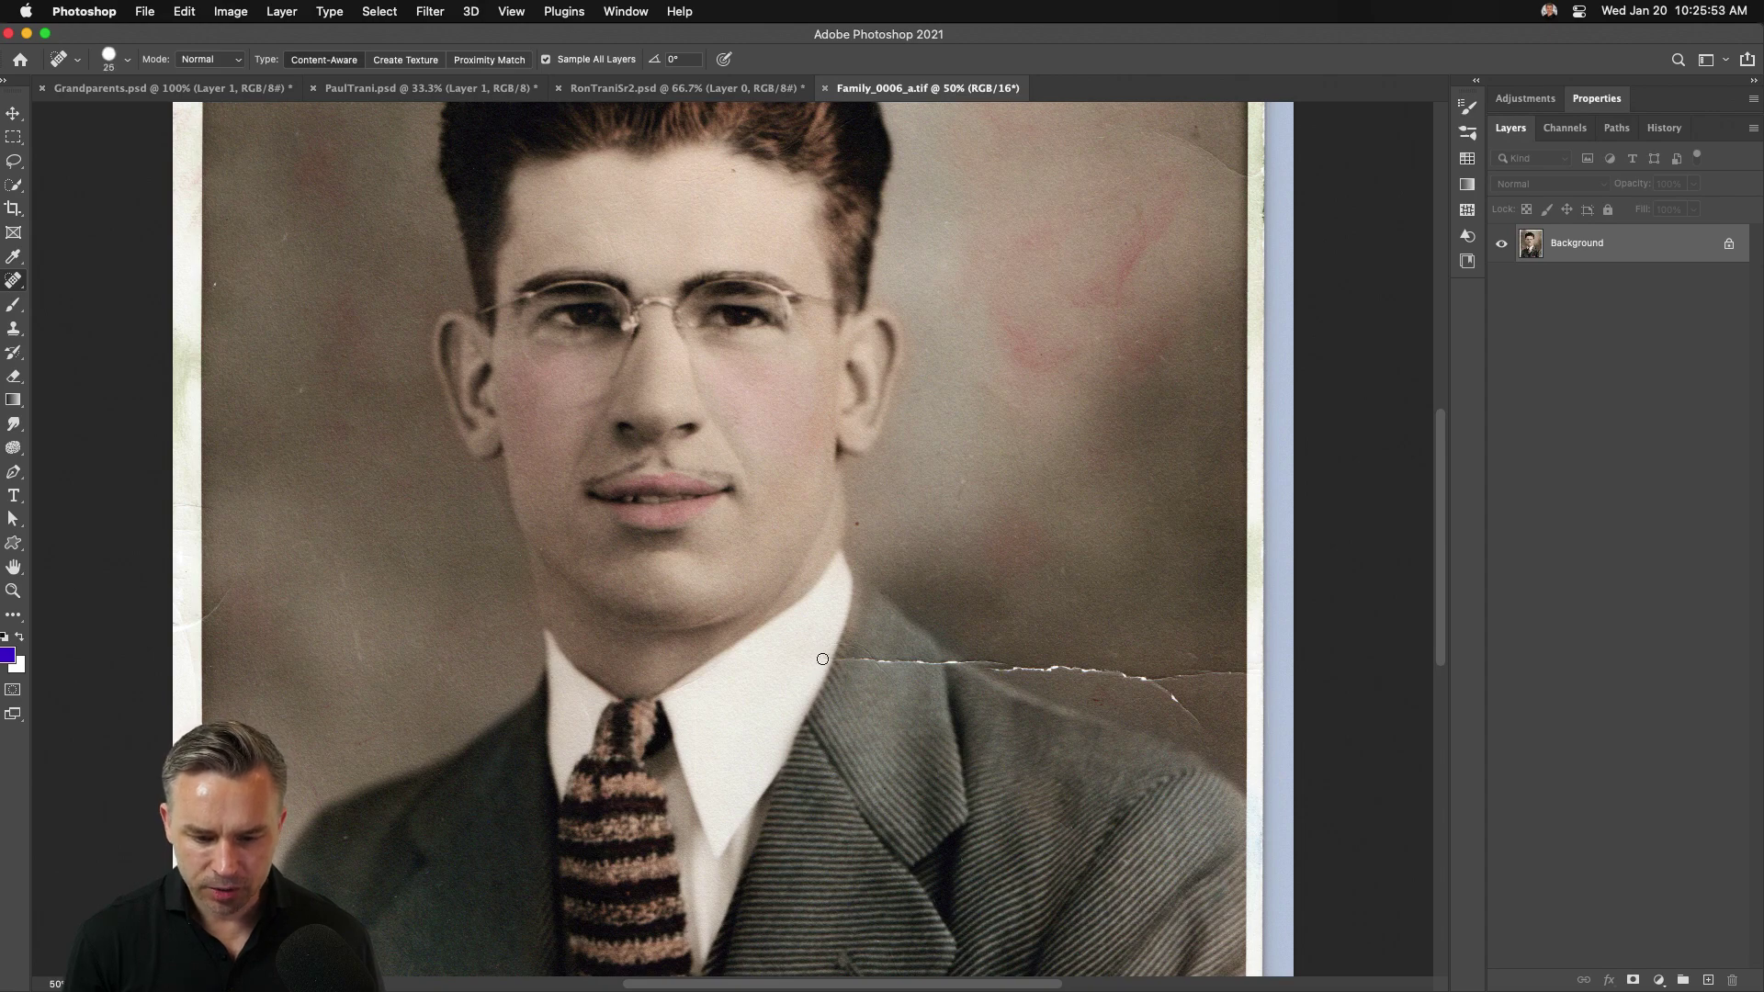
left_click_drag(837, 660, 992, 664)
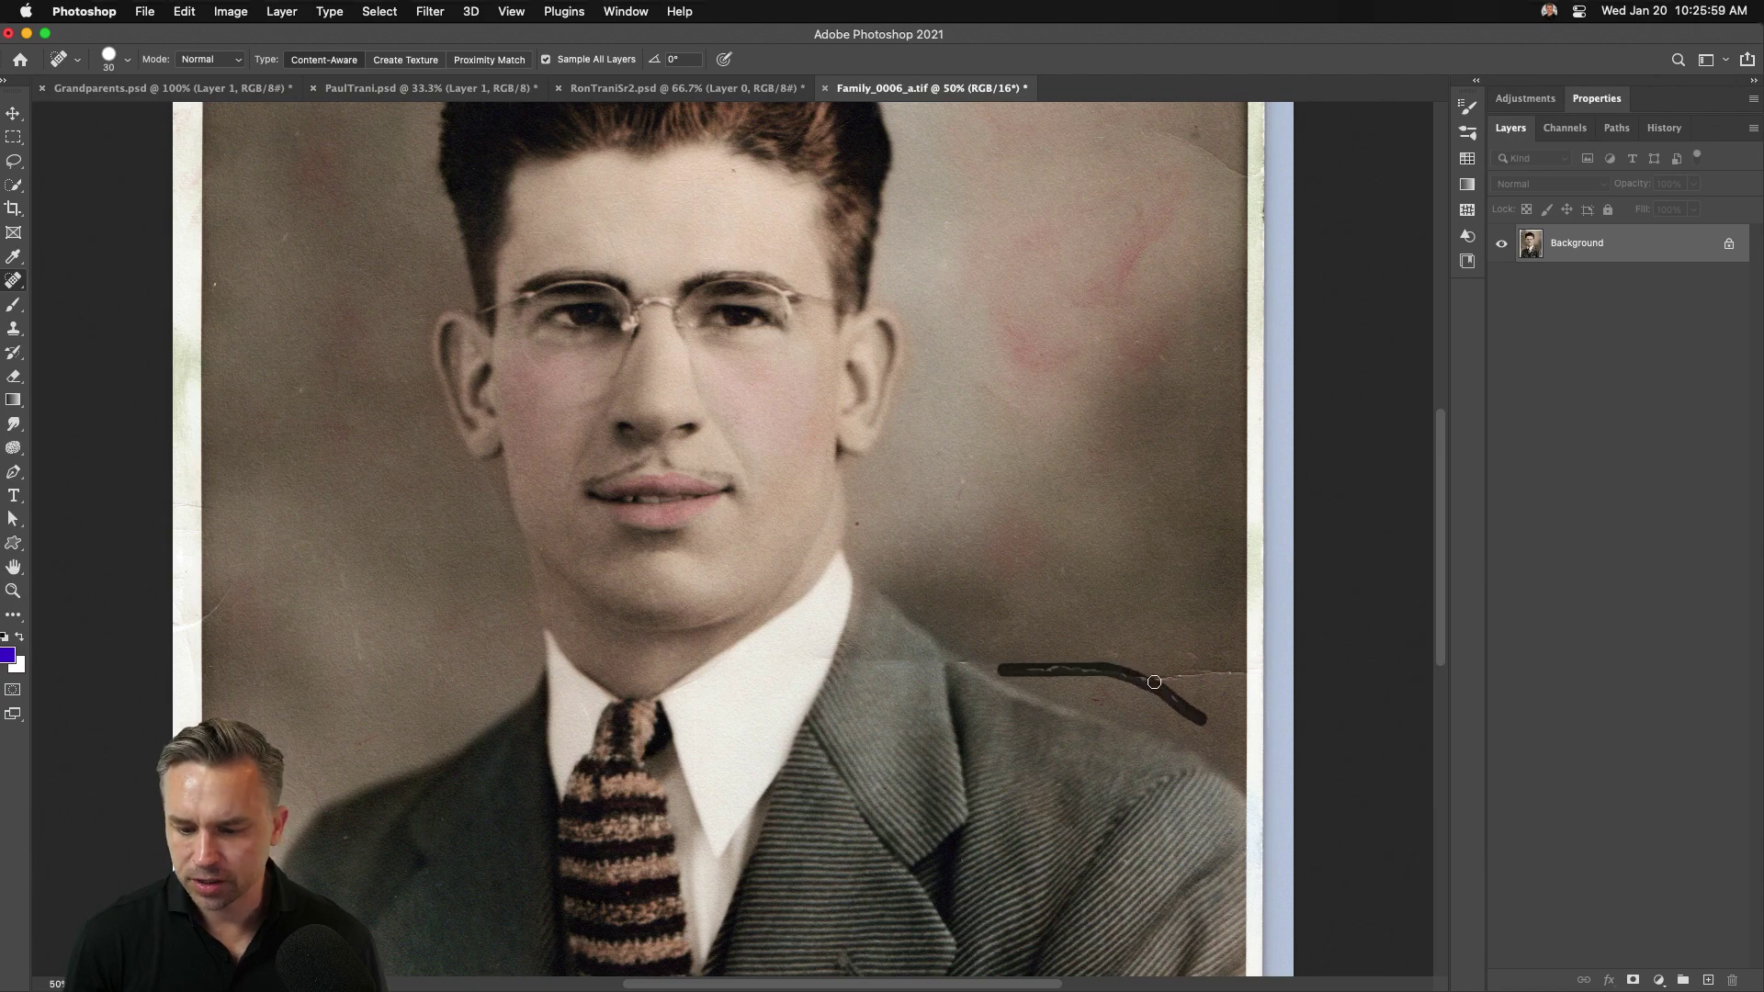
mouse_move(1155, 678)
left_mouse_down()
mouse_move(1237, 675)
mouse_move(1110, 704)
left_mouse_up()
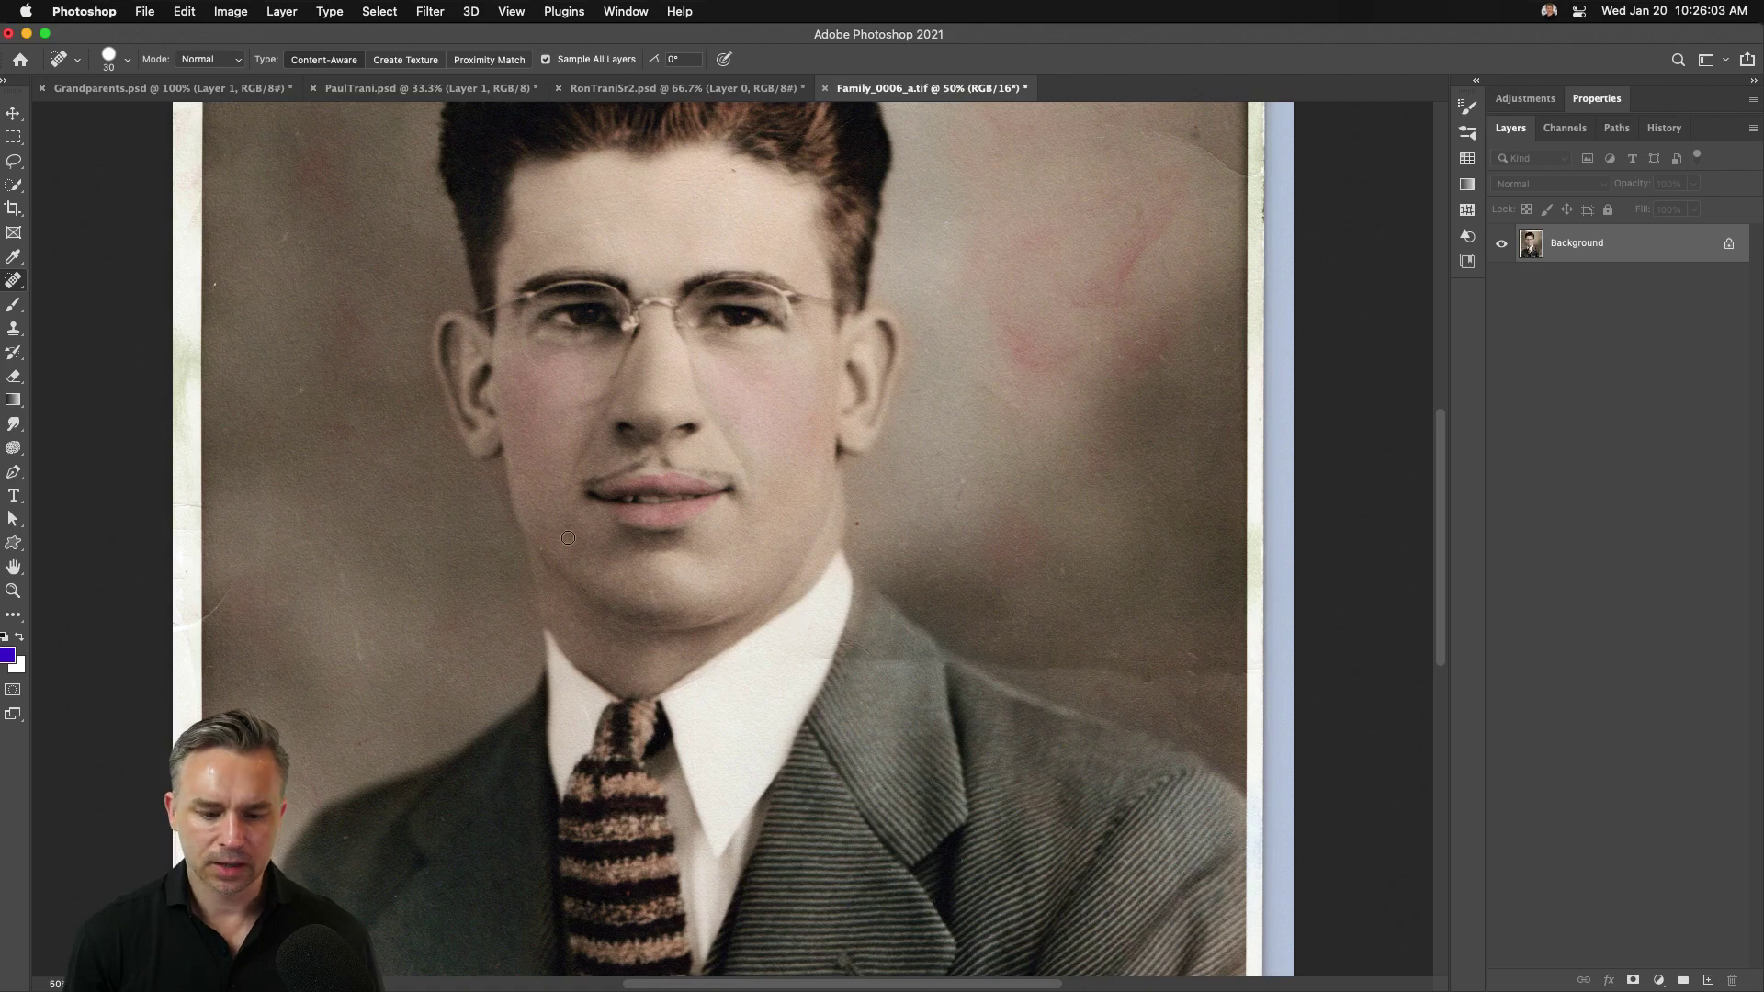
left_click_drag(519, 459, 622, 677)
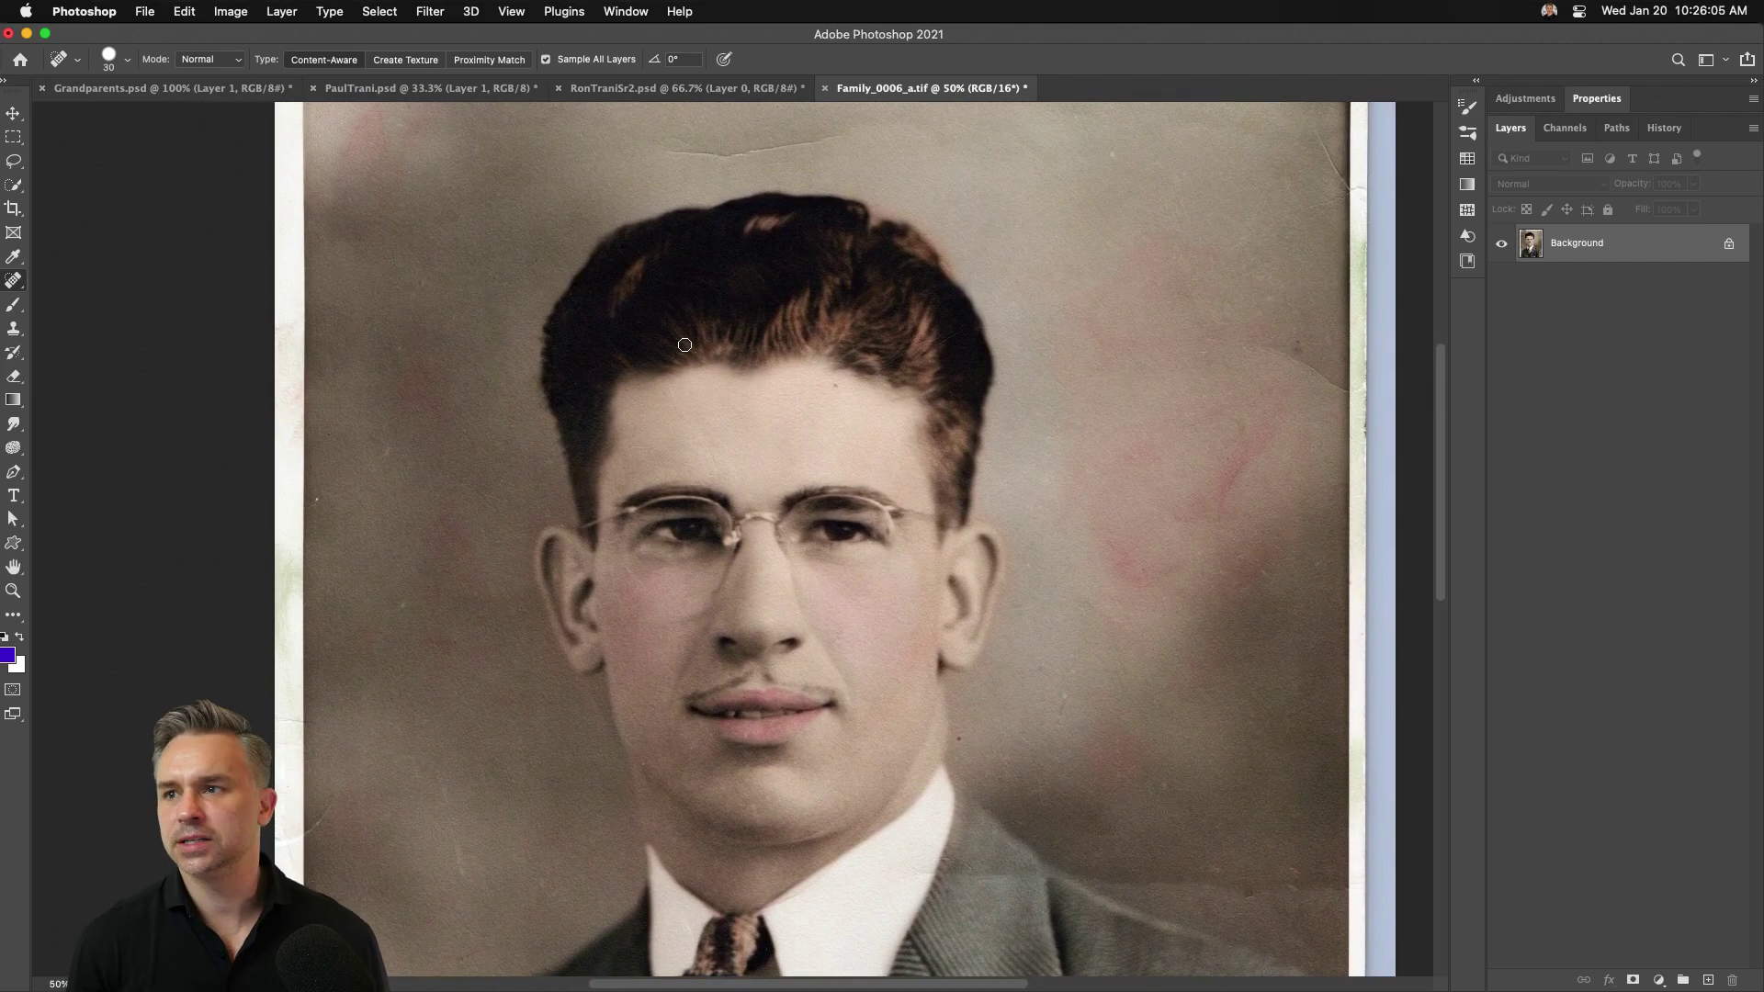
key("super+s")
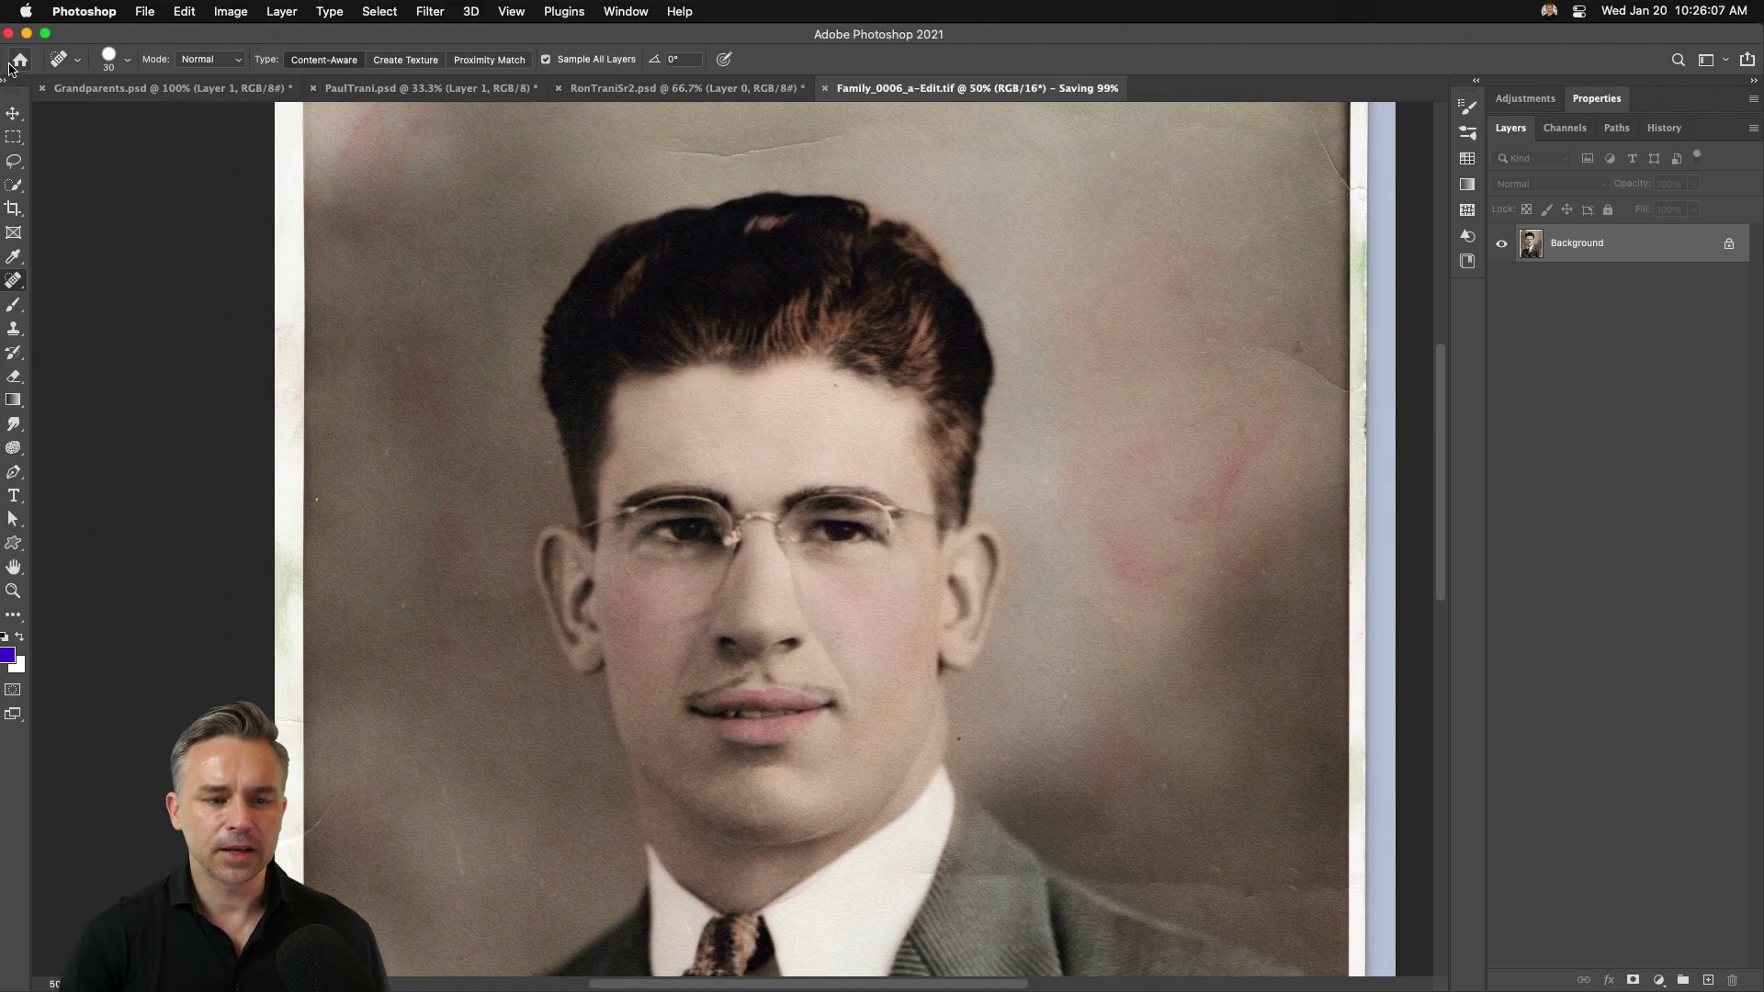
left_click(9, 34)
key("super+Tab")
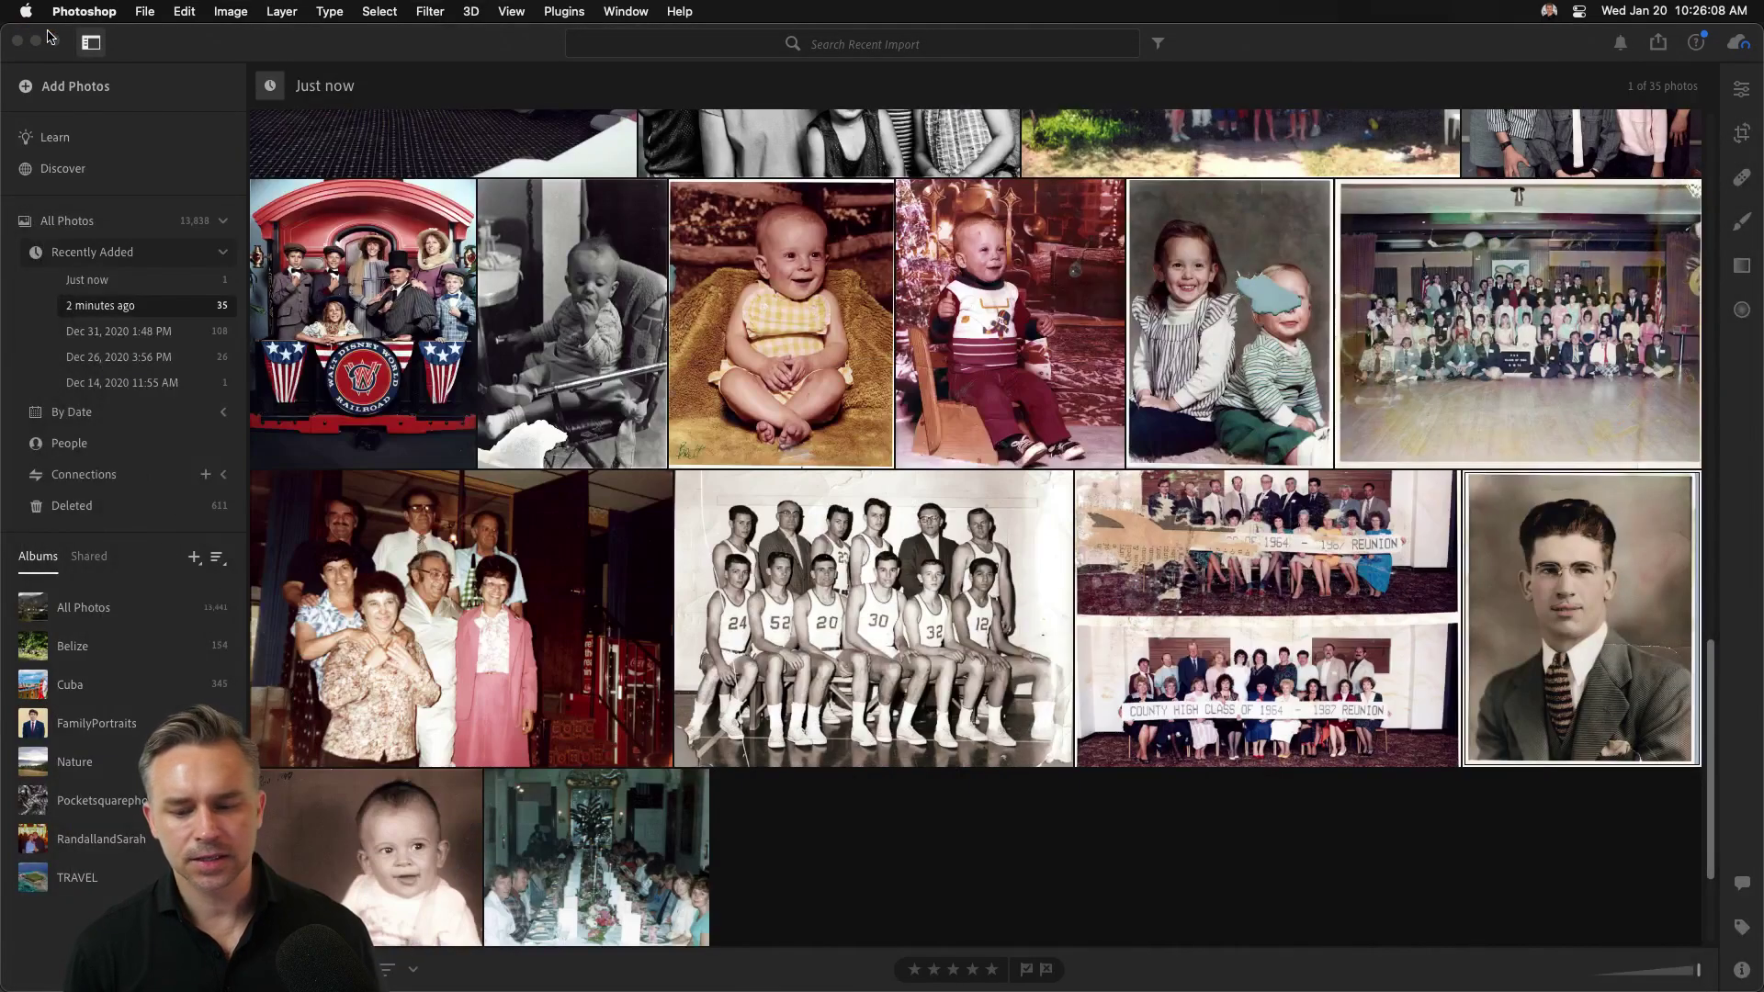
left_click(1493, 845)
left_click(1587, 577)
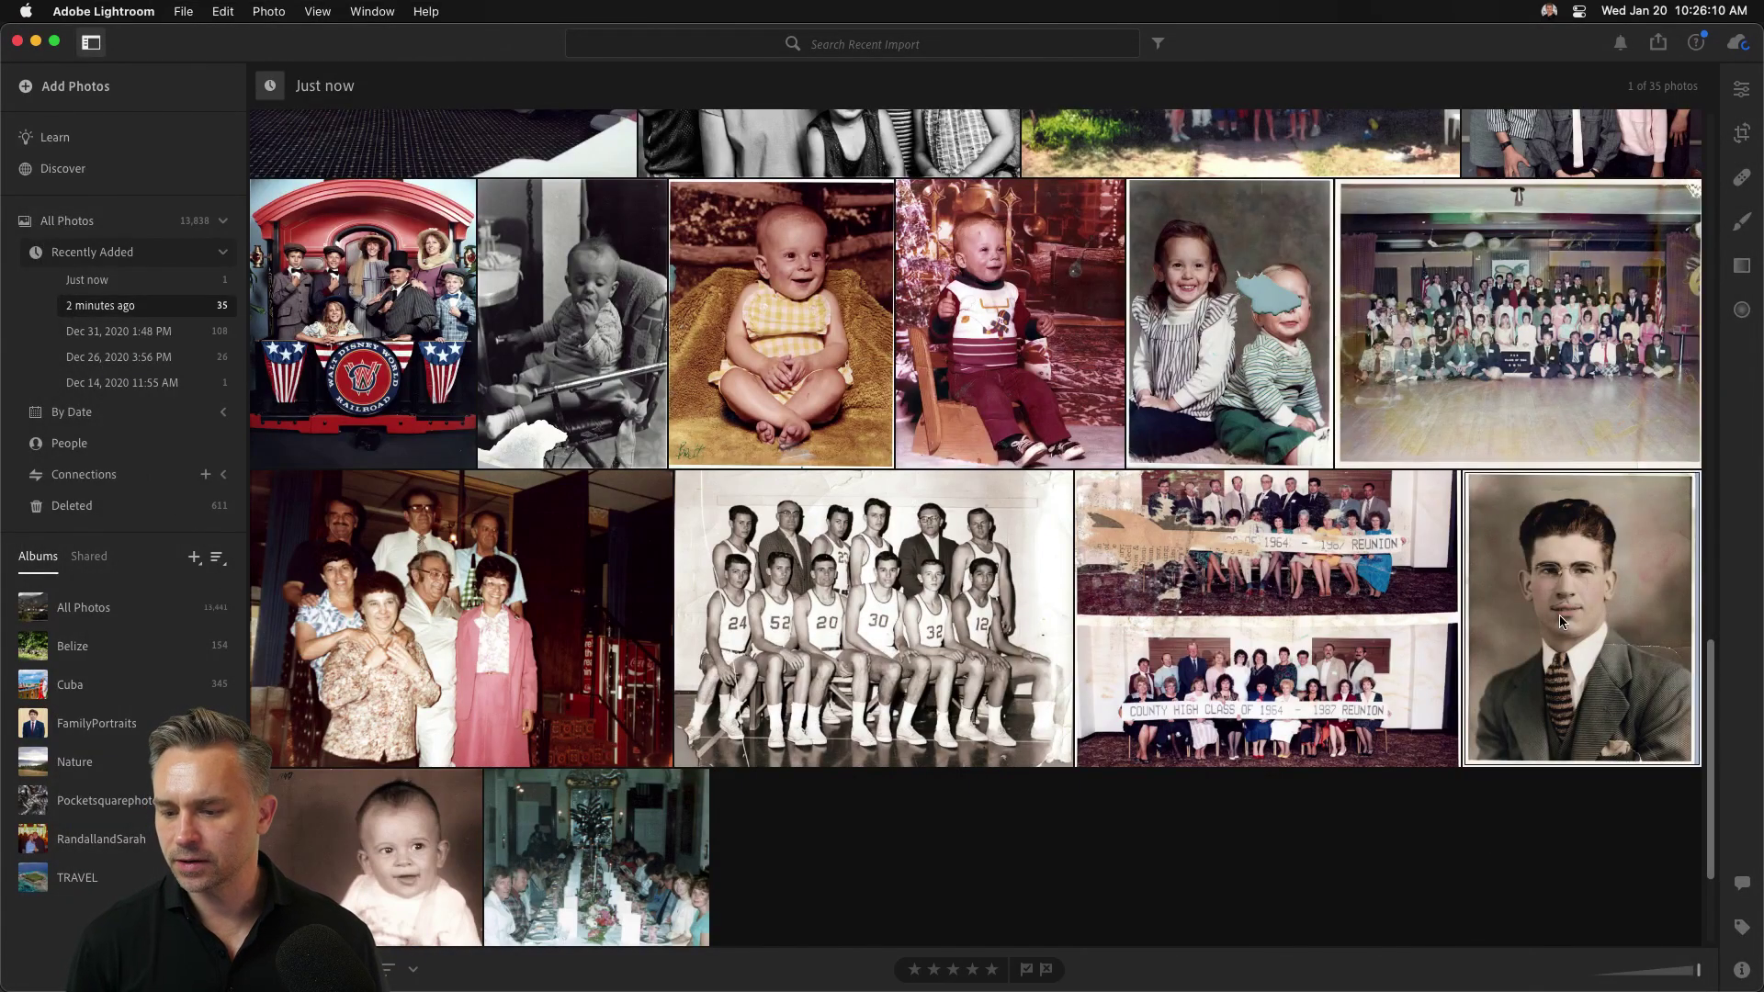
left_click(1602, 830)
mouse_move(382, 967)
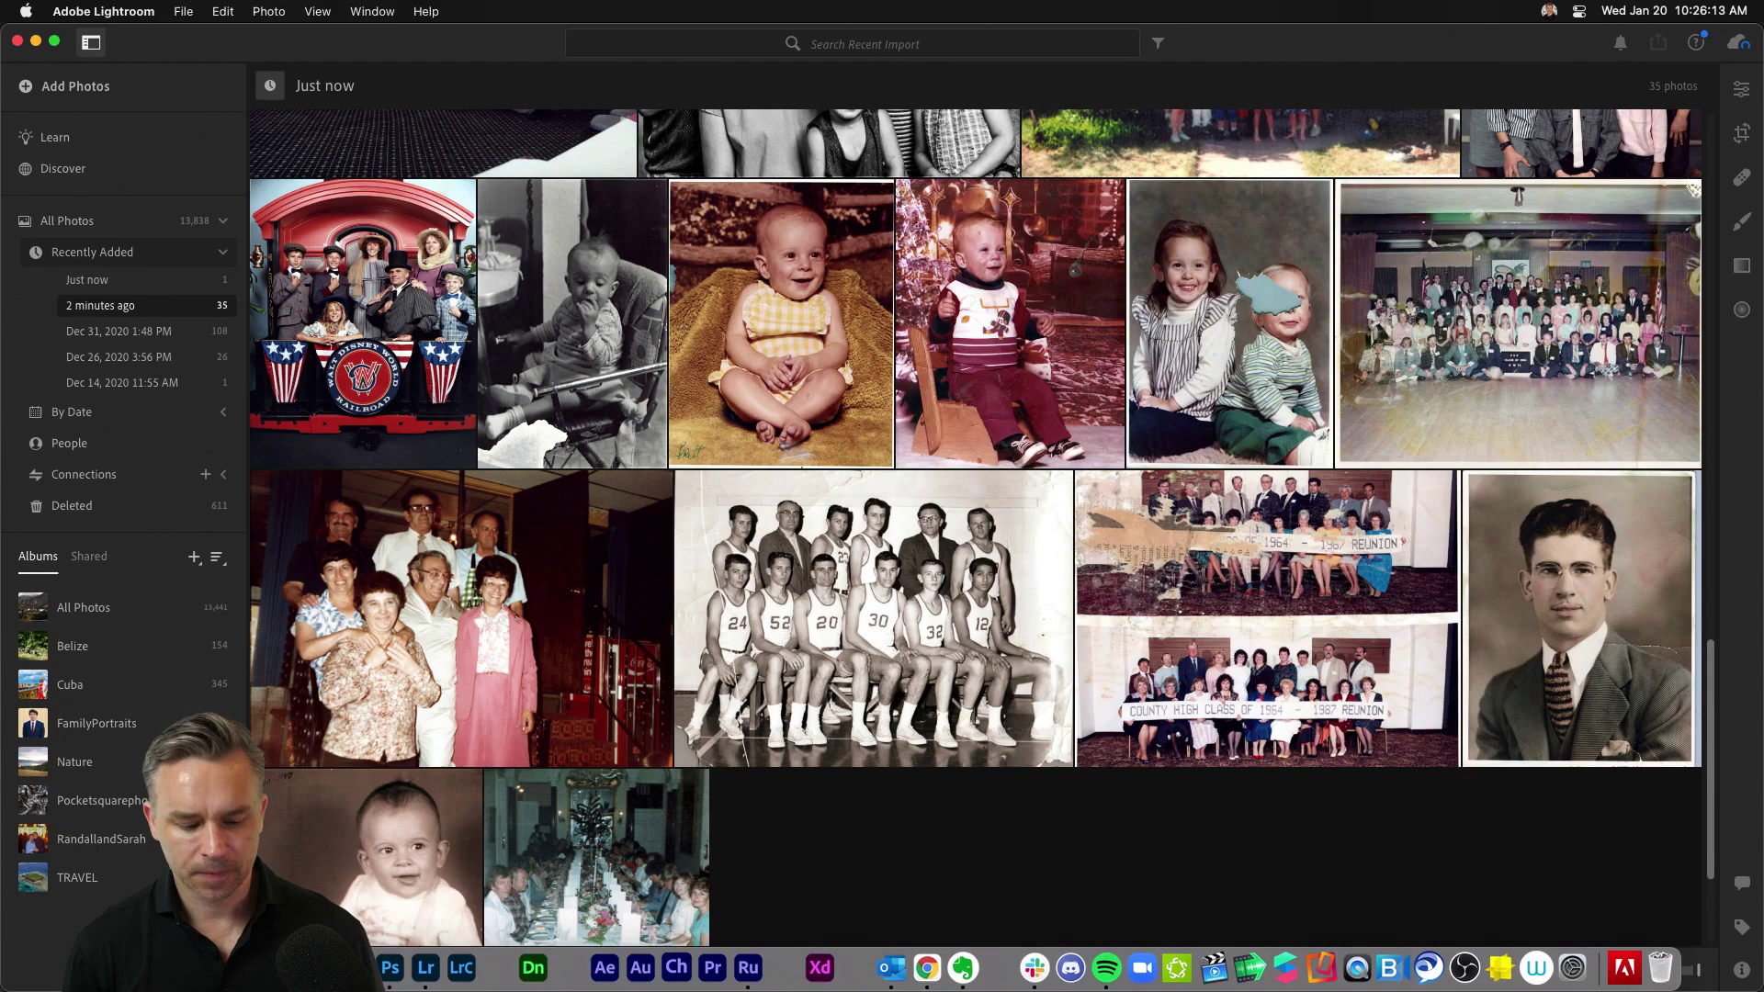
left_click(423, 963)
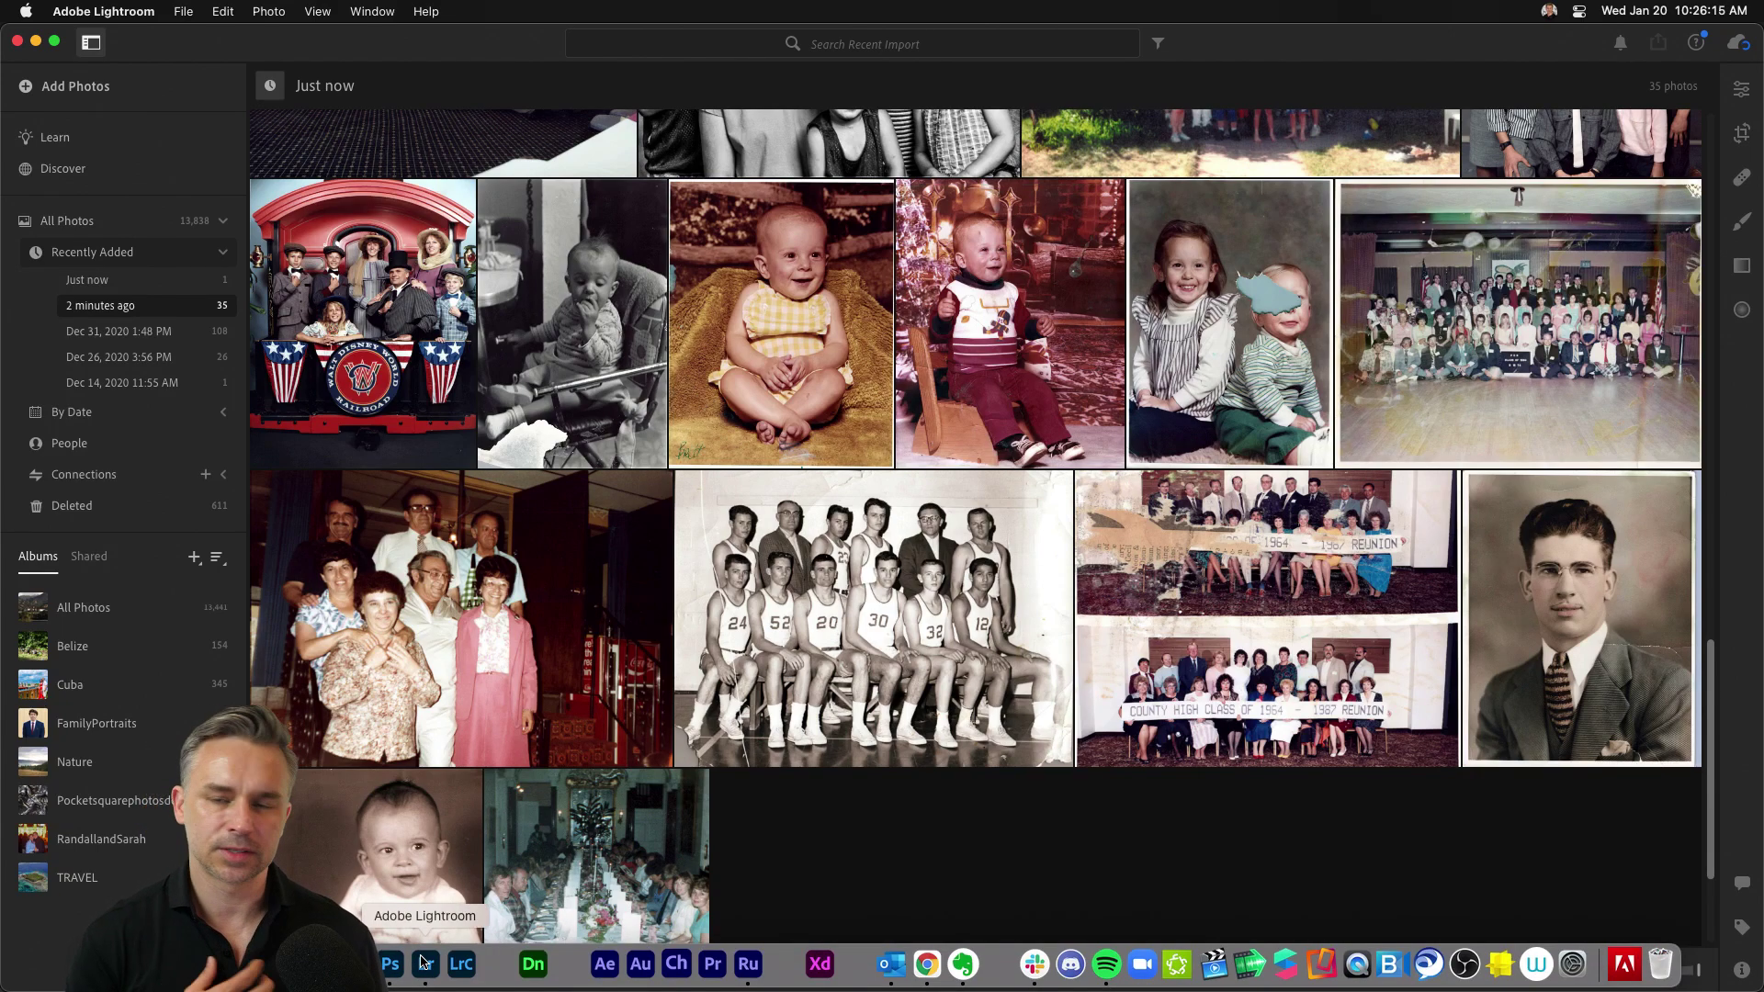
left_click(588, 859)
scroll(860, 824, "up", 10)
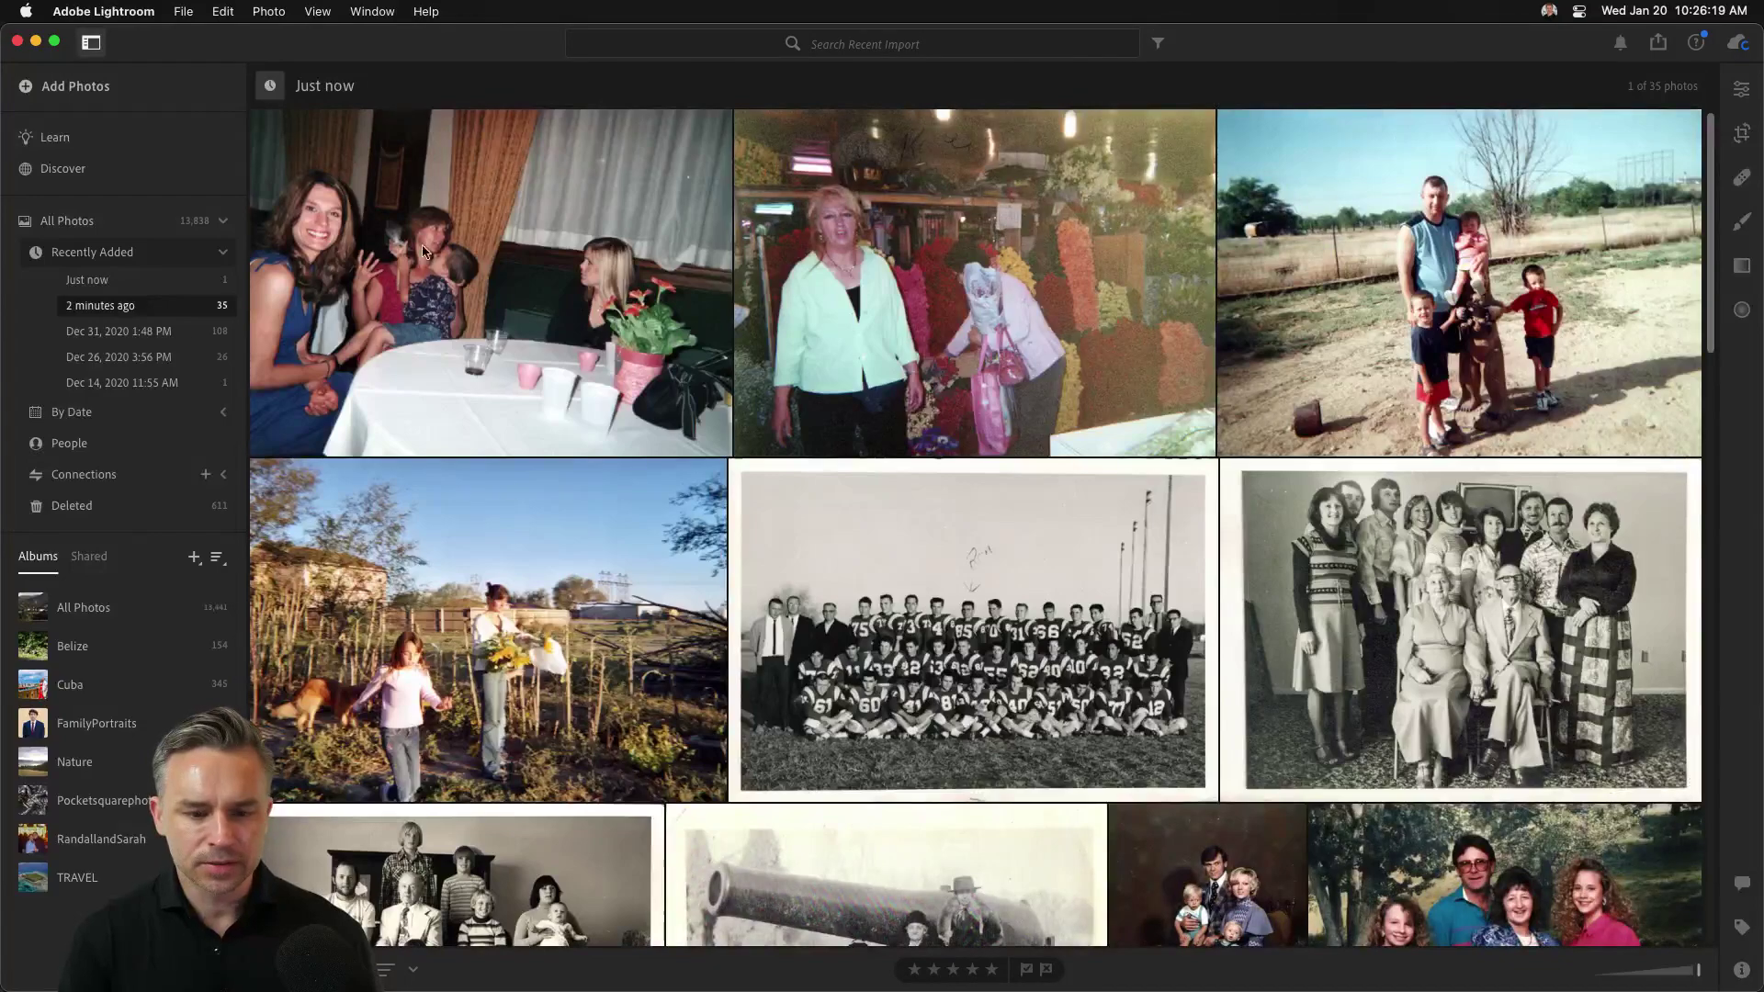
scroll(450, 260, "down", 10)
Step: Export all 35 photos as full-size JPGs into a new Desktop folder named 'Family Photos'
key("super+a")
left_click(183, 11)
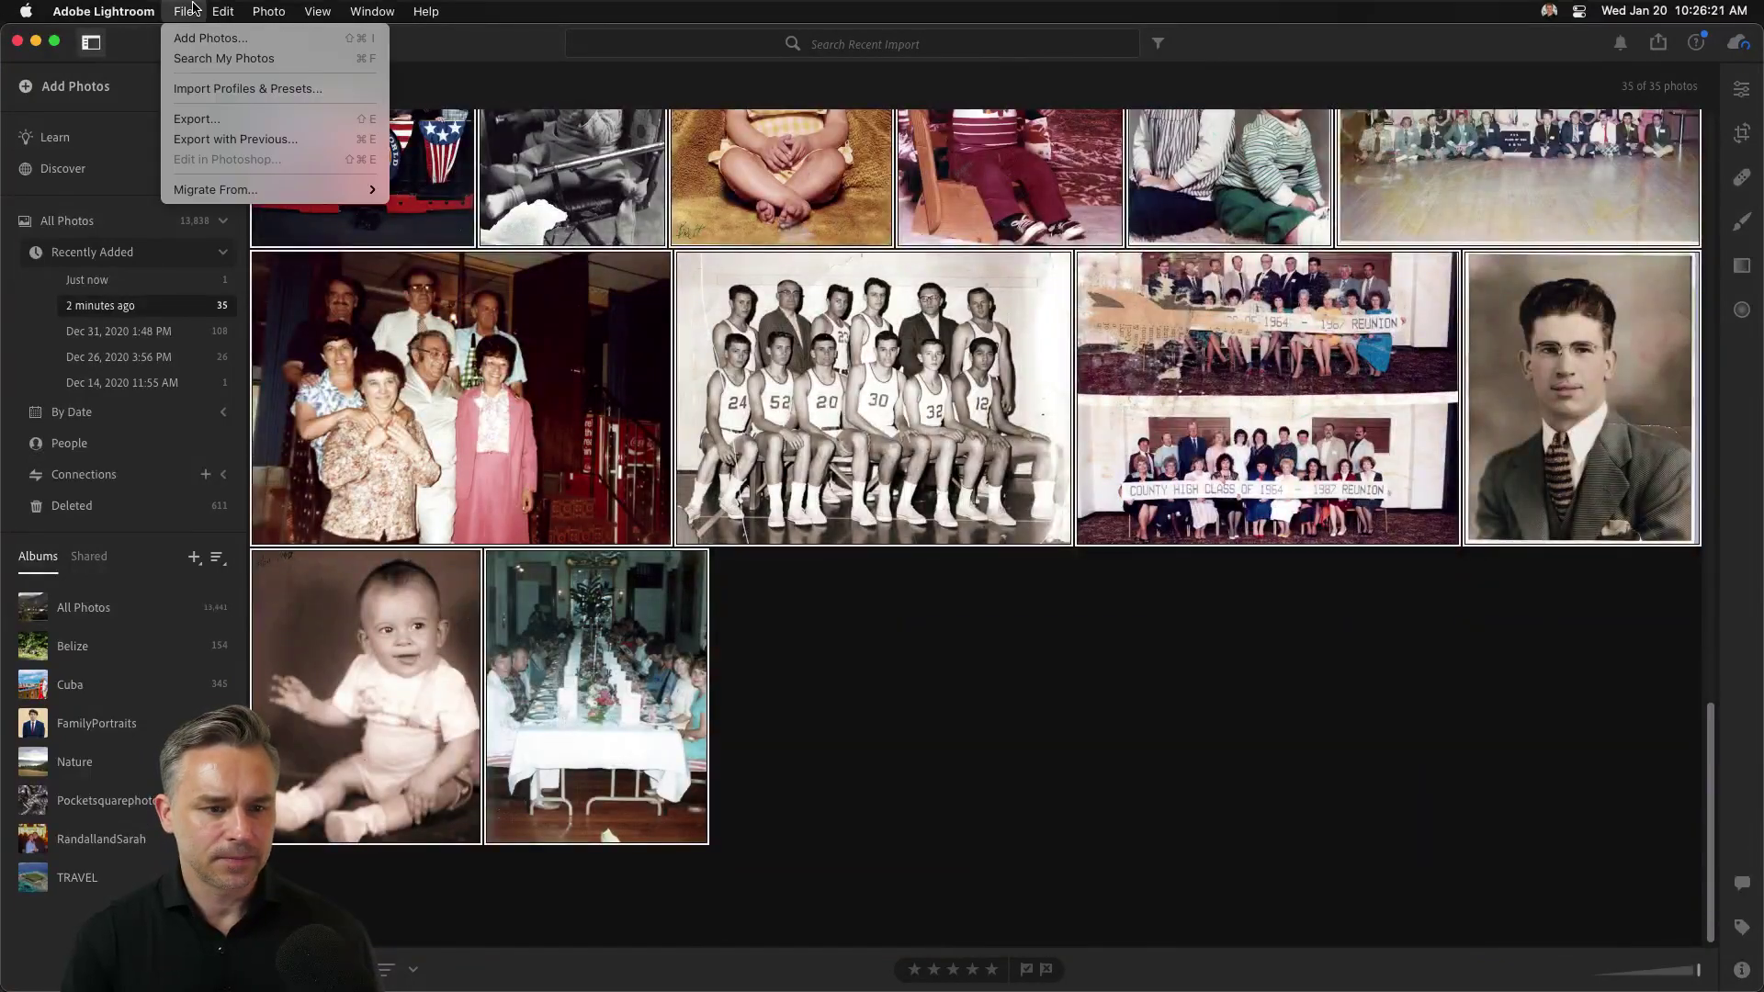
left_click(191, 120)
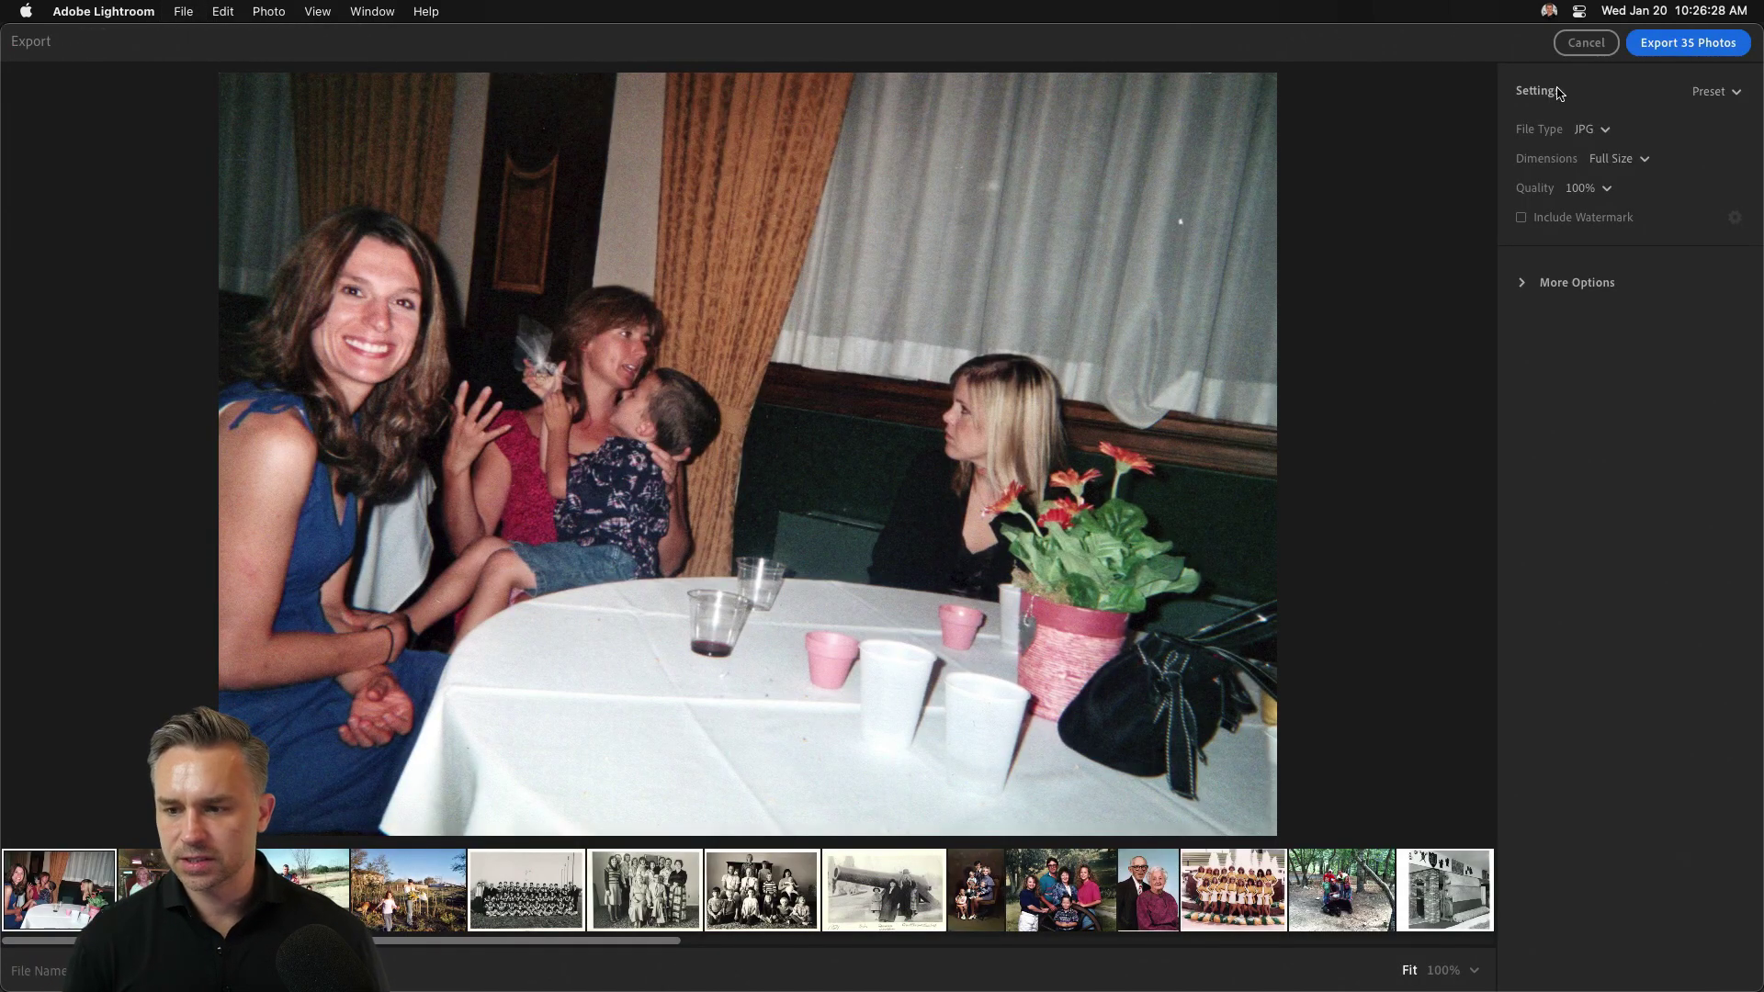
left_click(1654, 44)
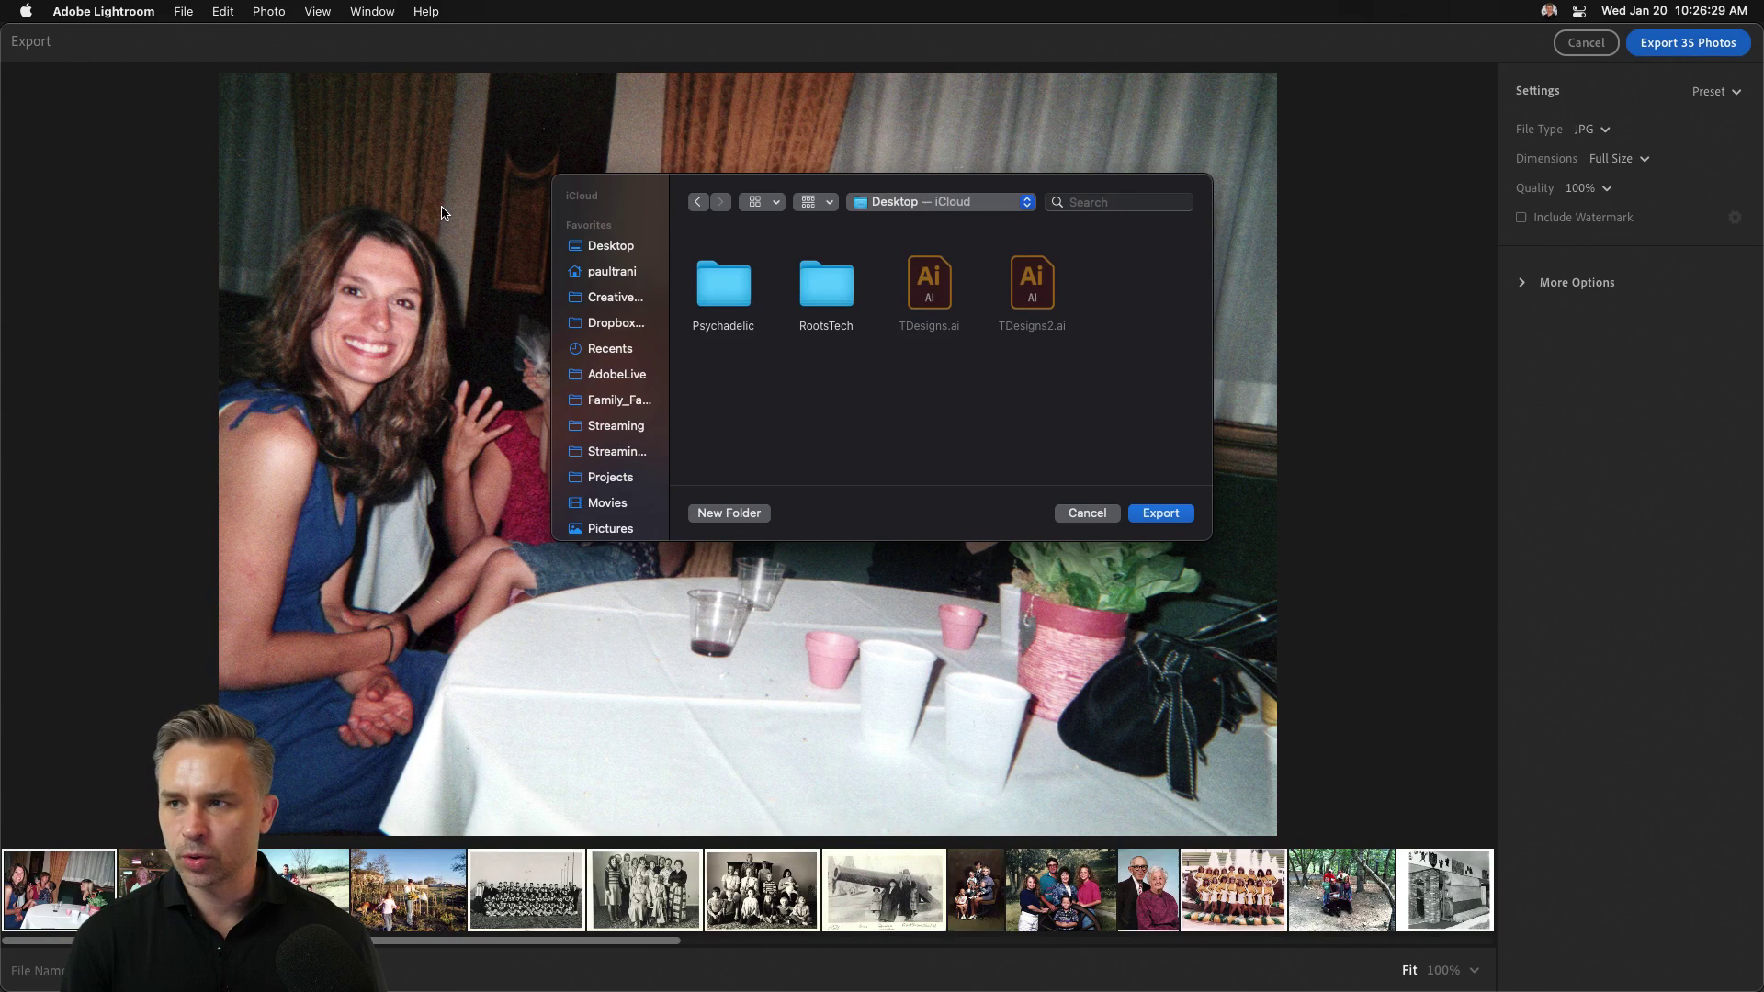
left_click(591, 246)
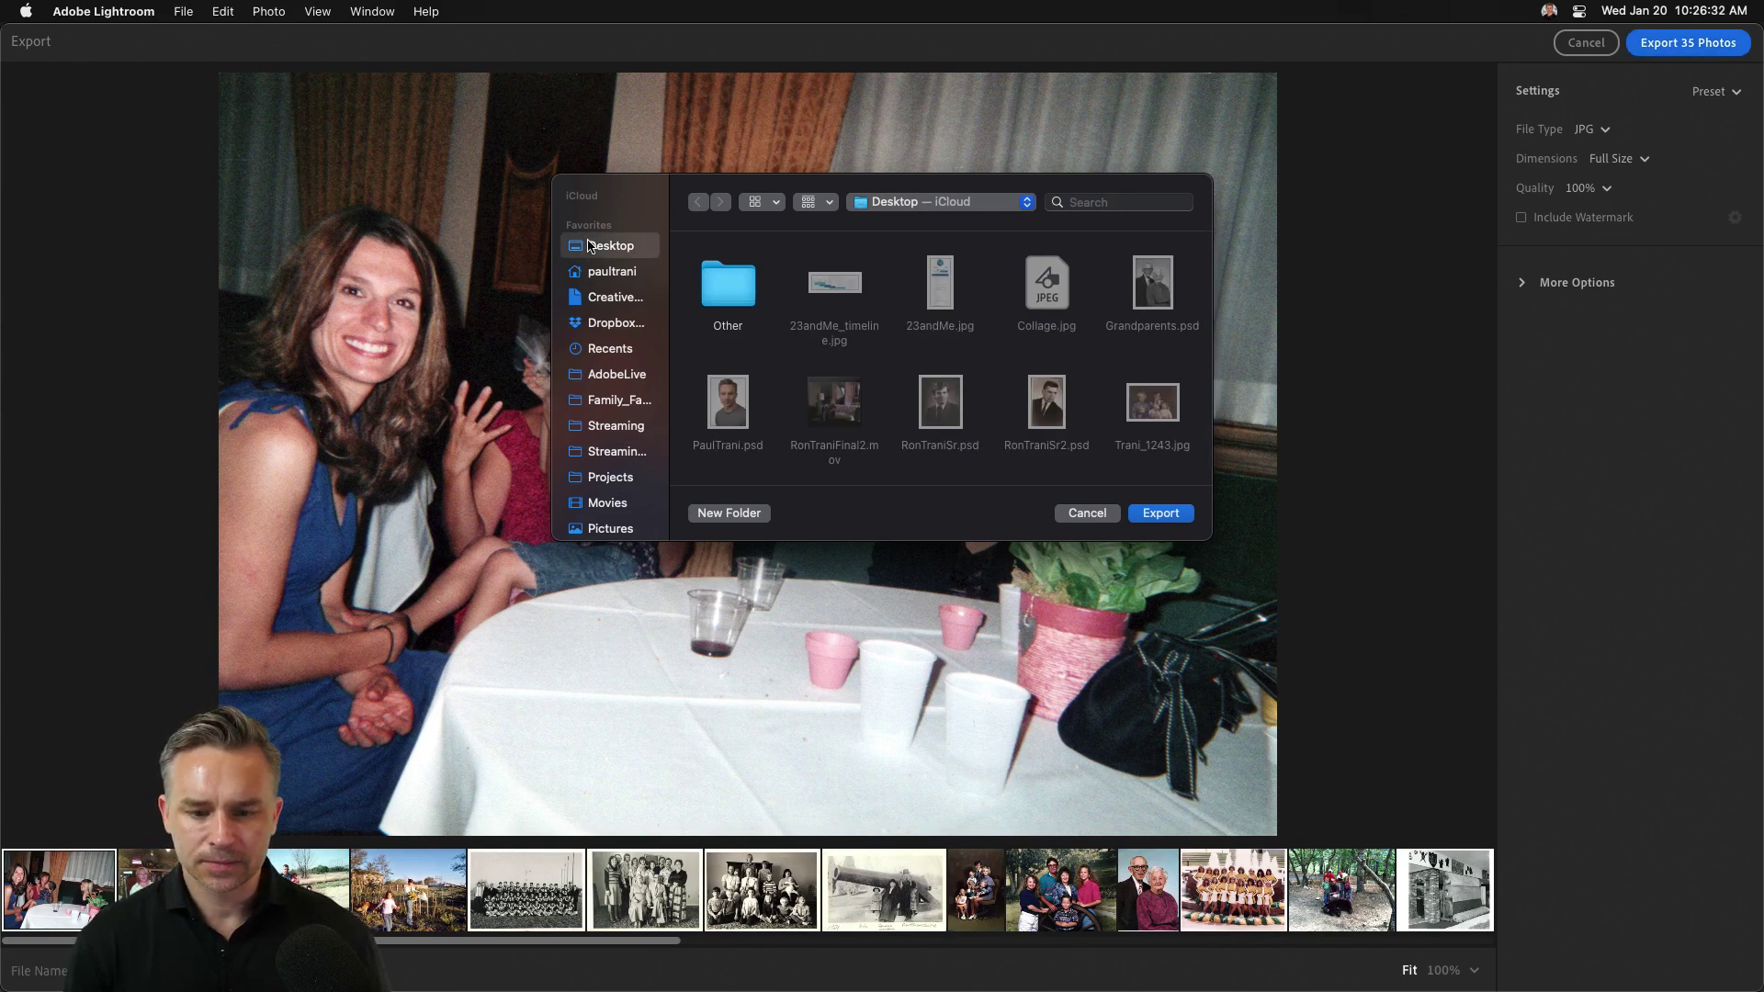
left_click(726, 512)
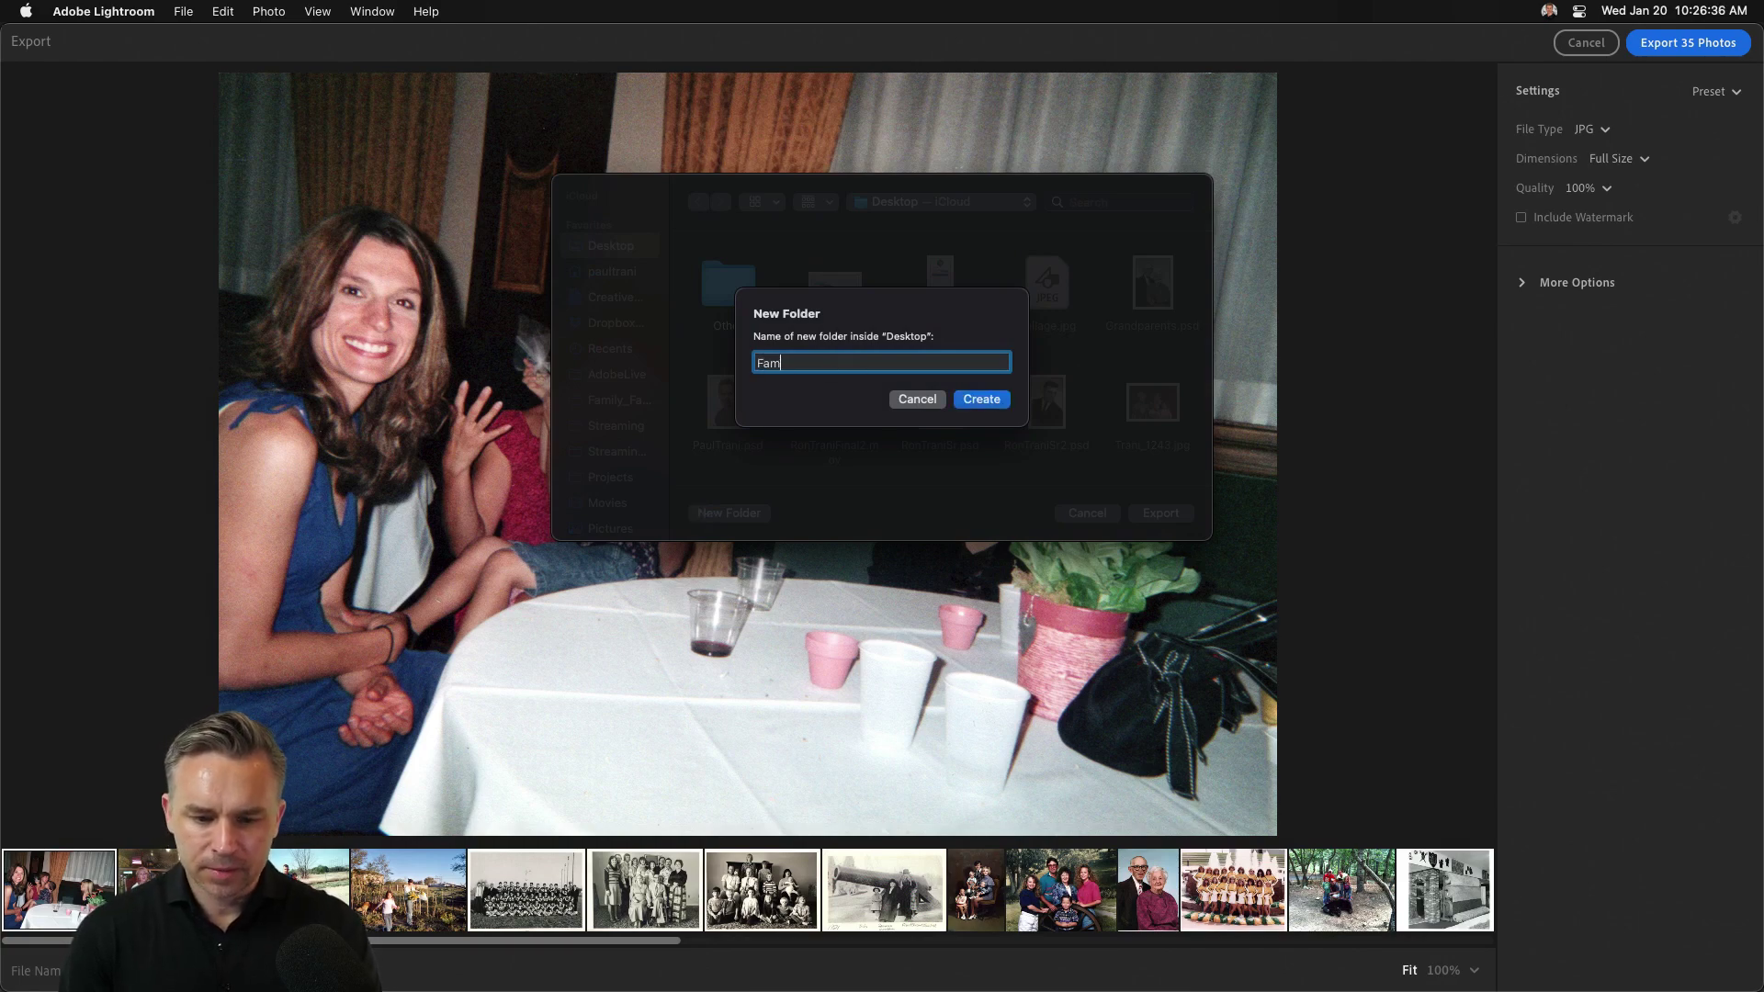
type("Family Phot")
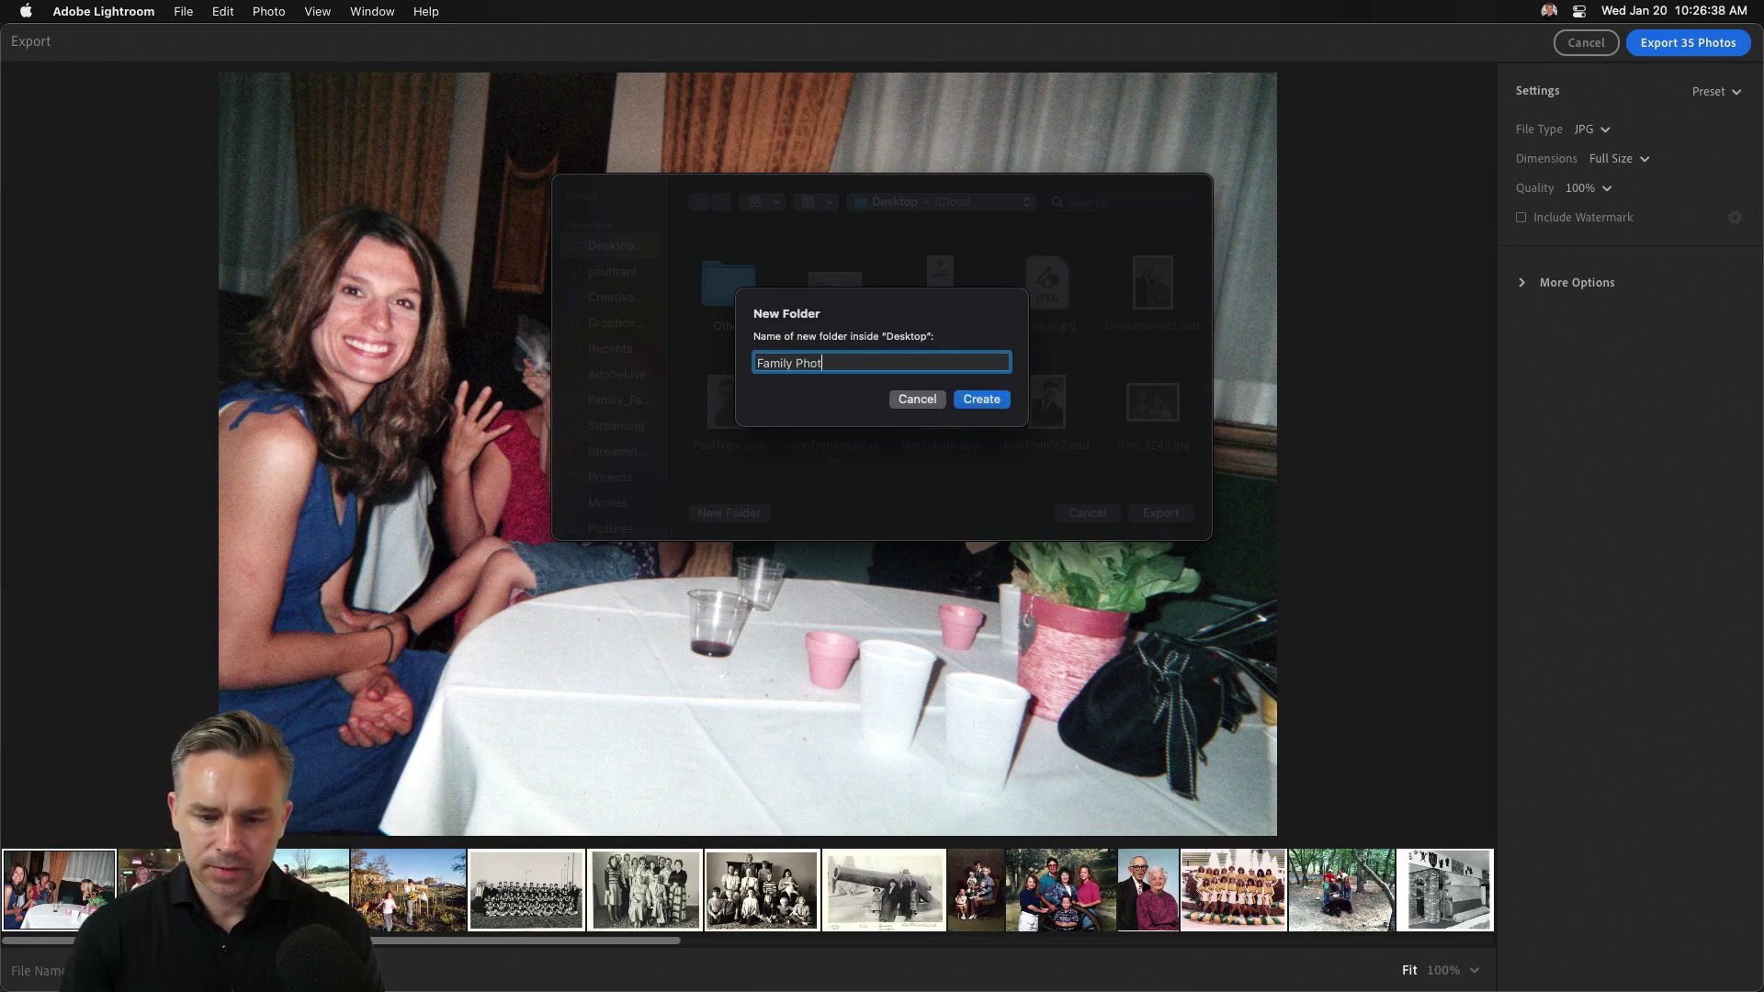
type("os")
key("Return")
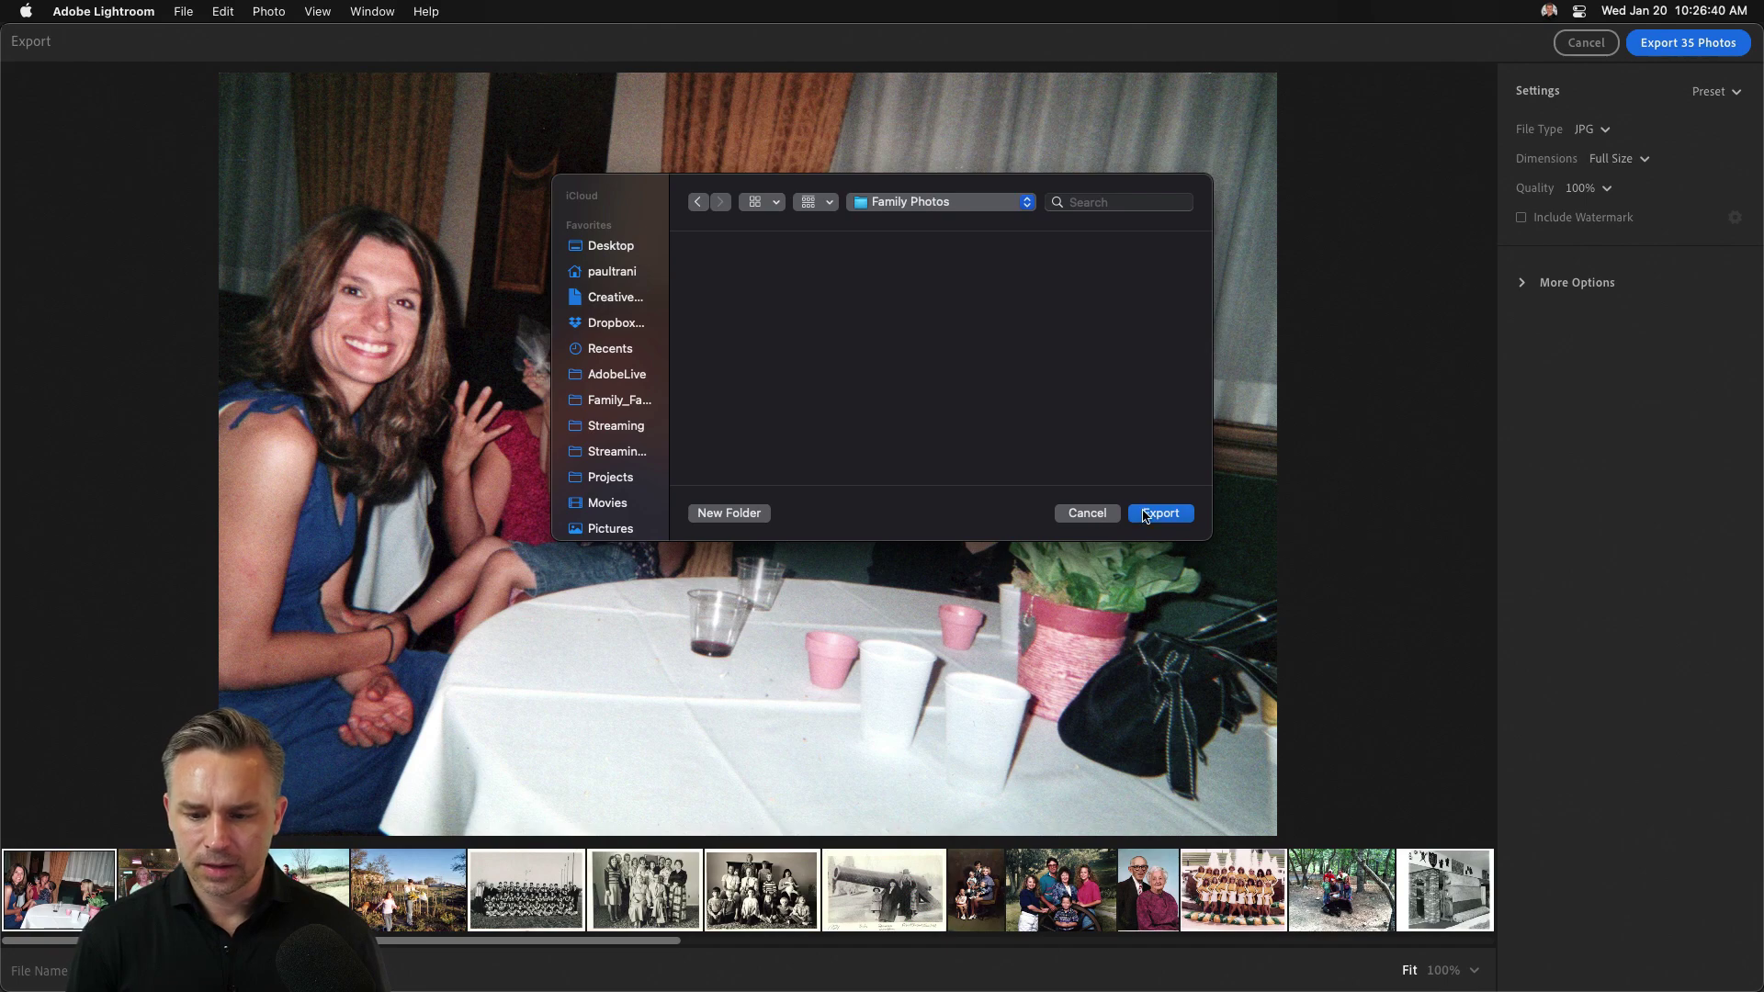
left_click(1145, 514)
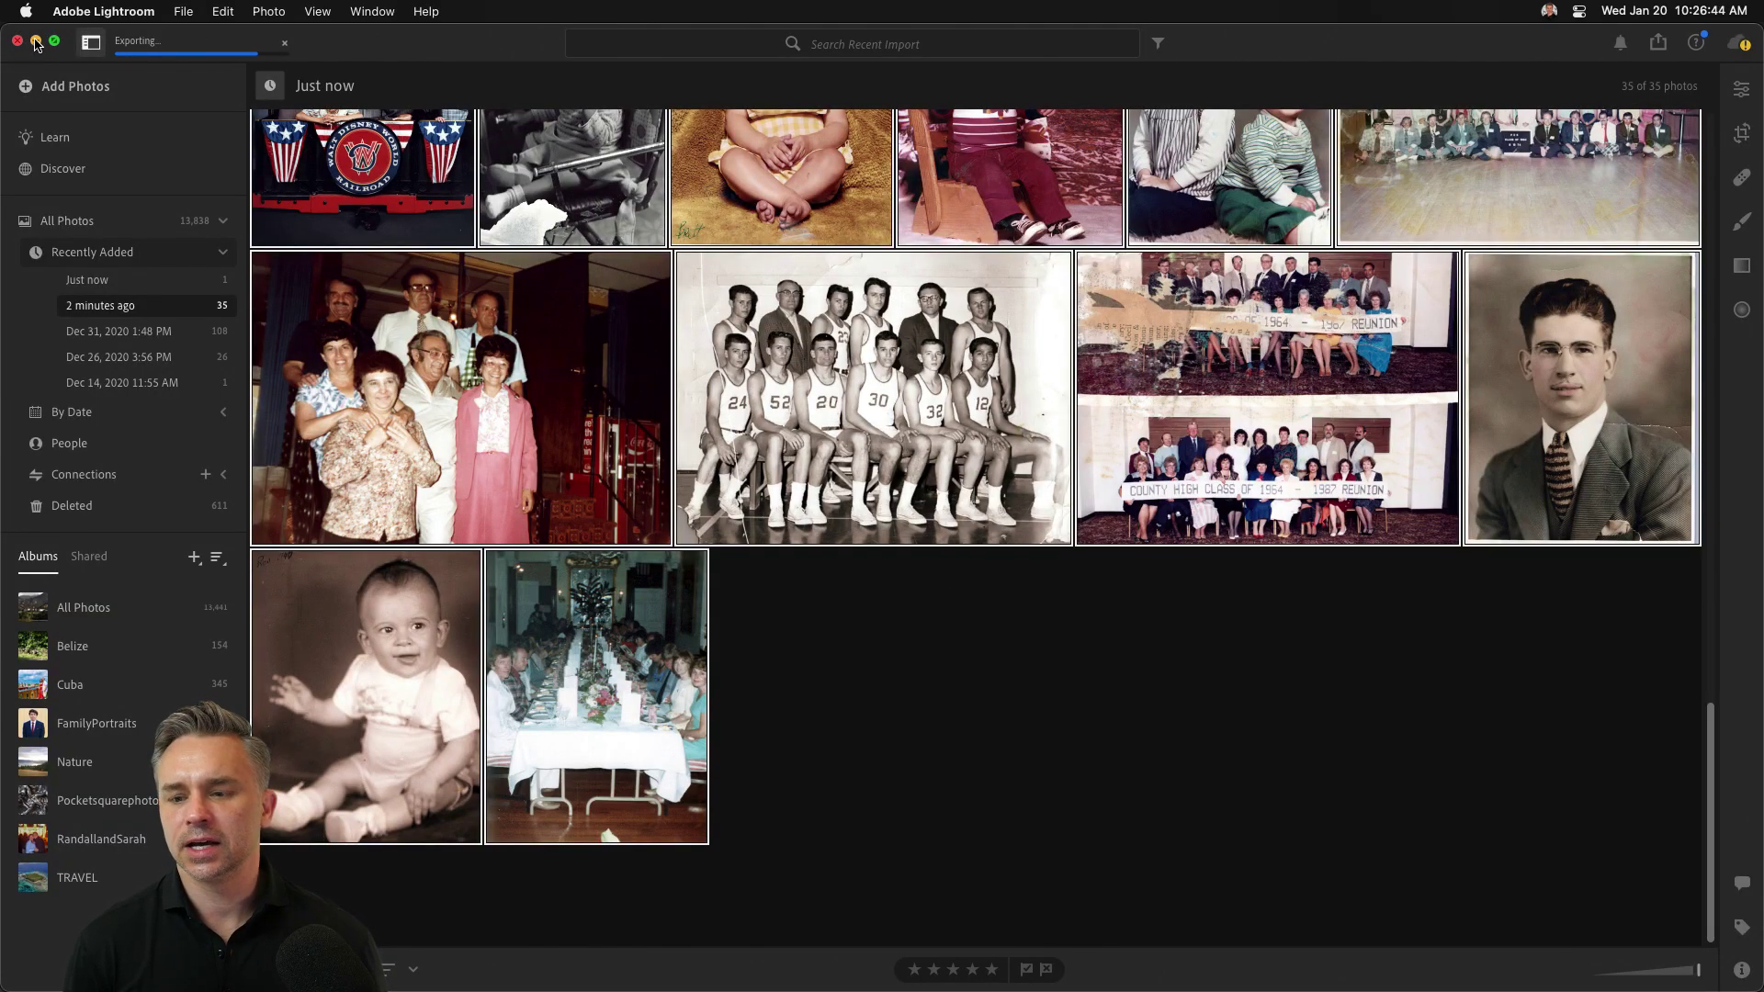
Step: Minimize Lightroom, close the Family_FastFoto window, and check then close the Family Photos folder
left_click(35, 42)
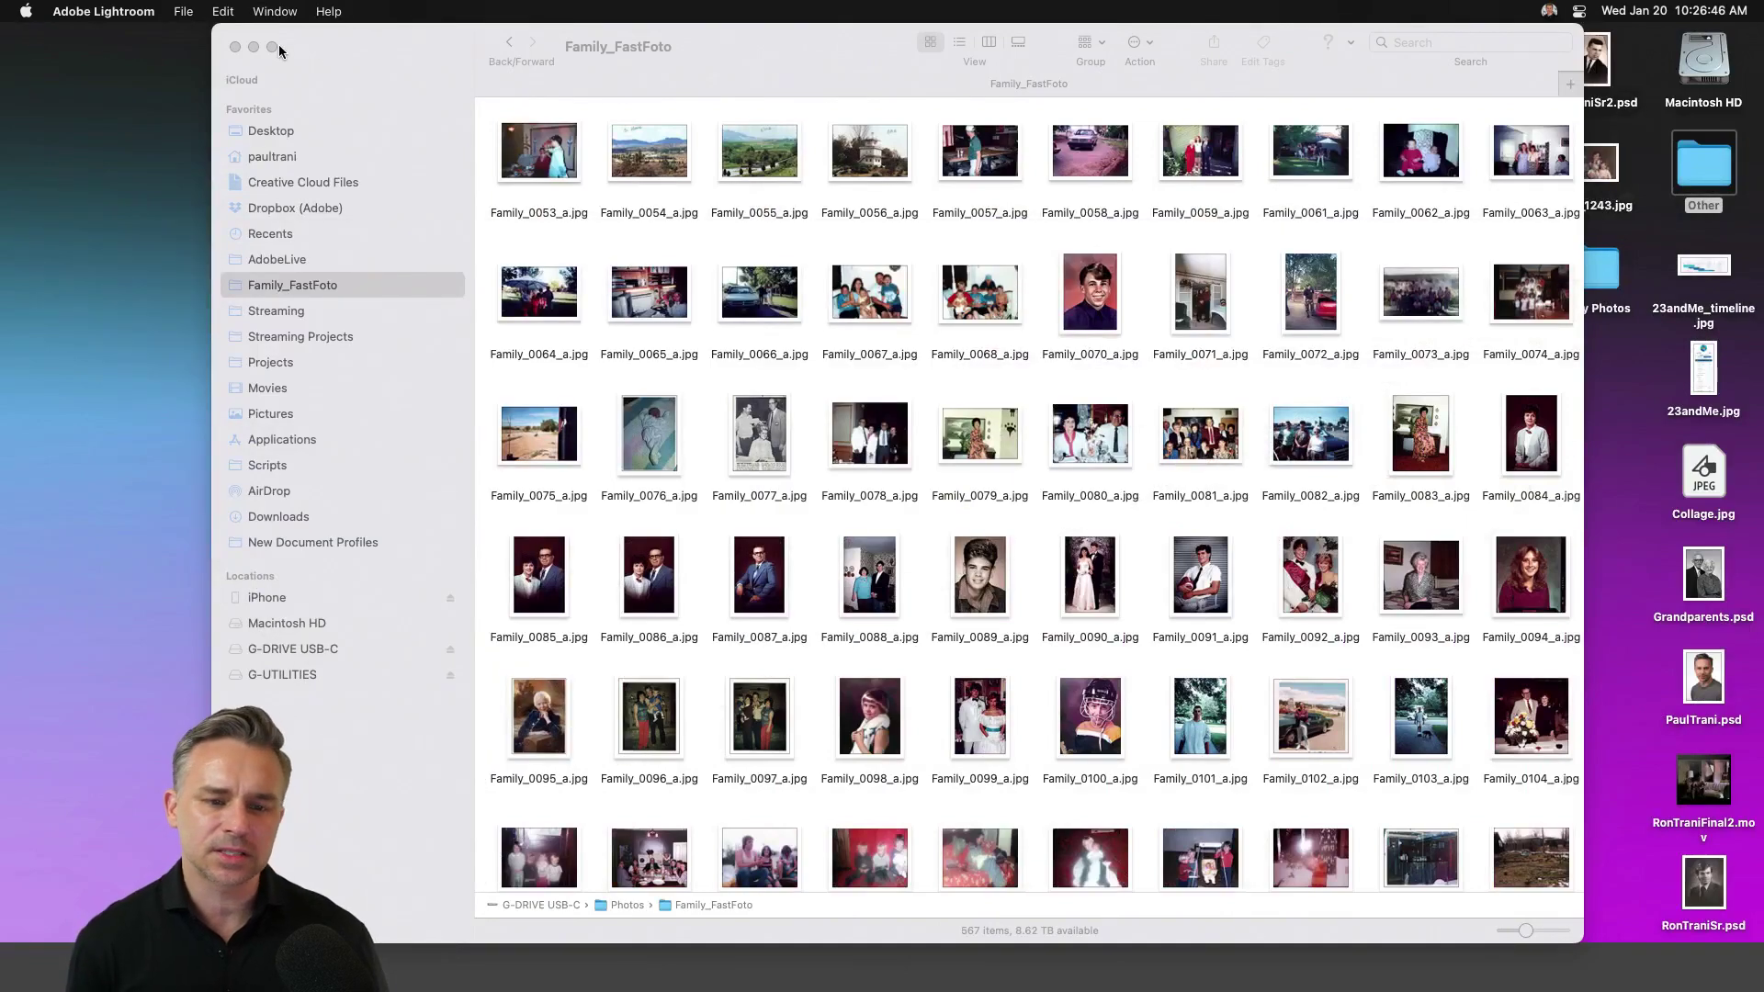
left_click(235, 47)
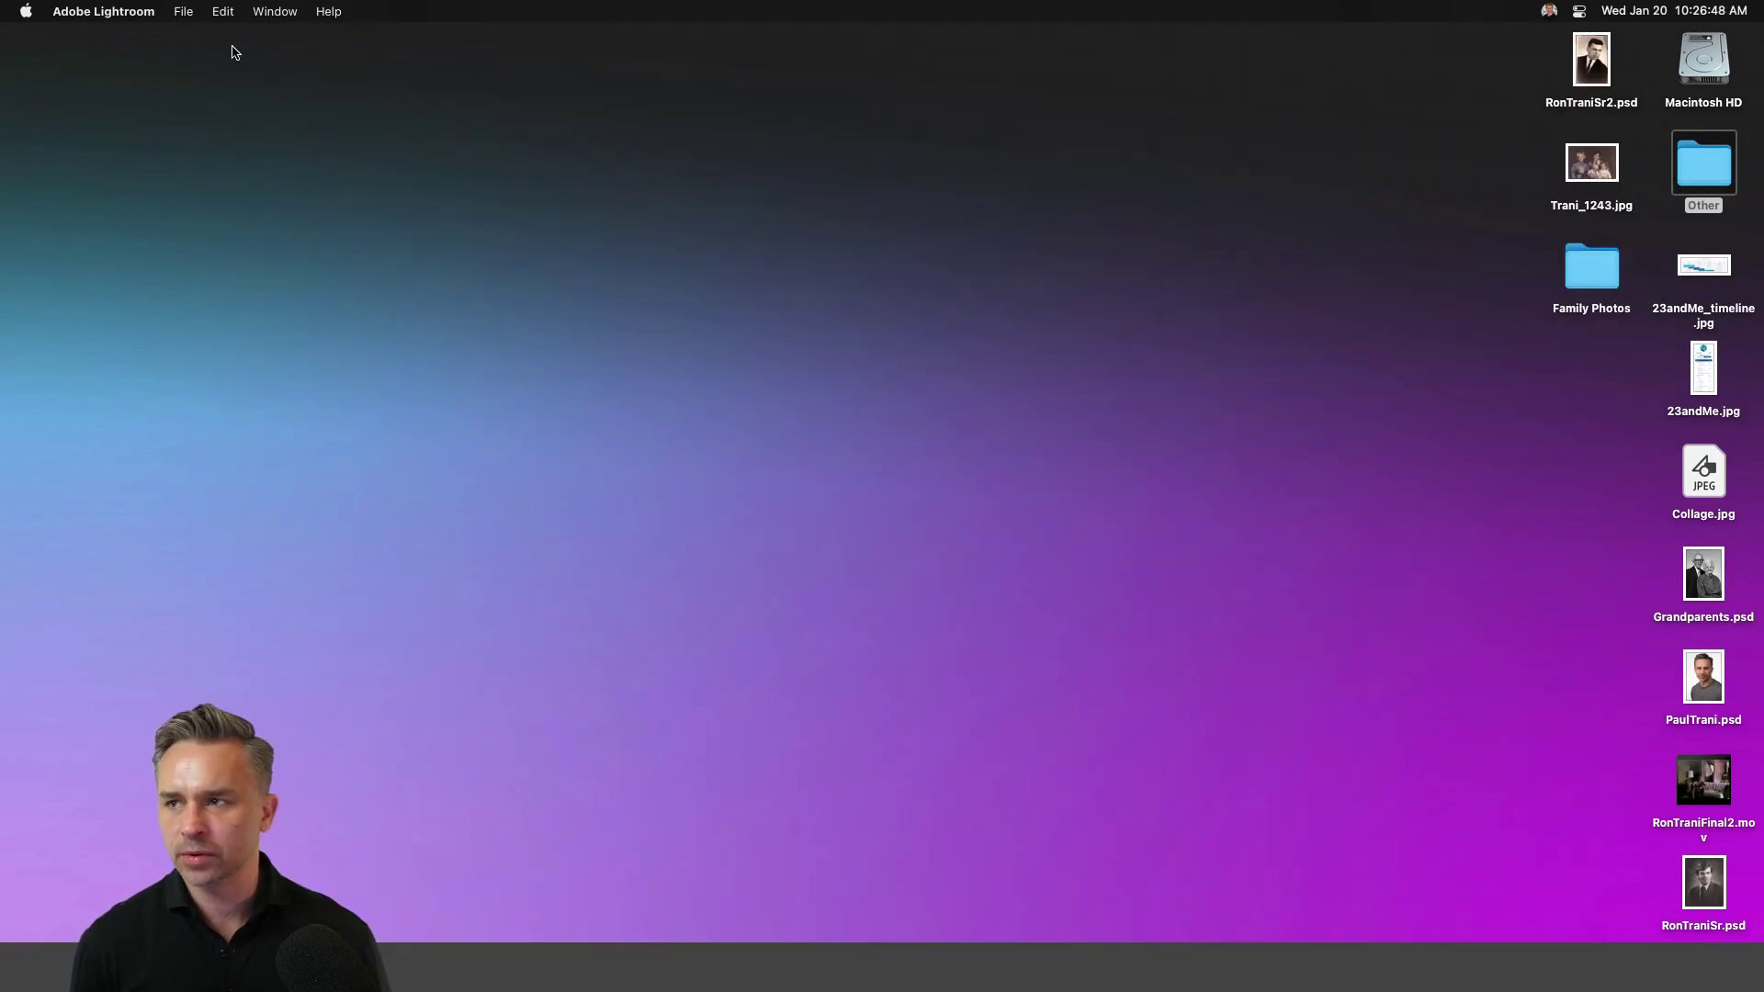
double_click(1593, 269)
left_click(480, 180)
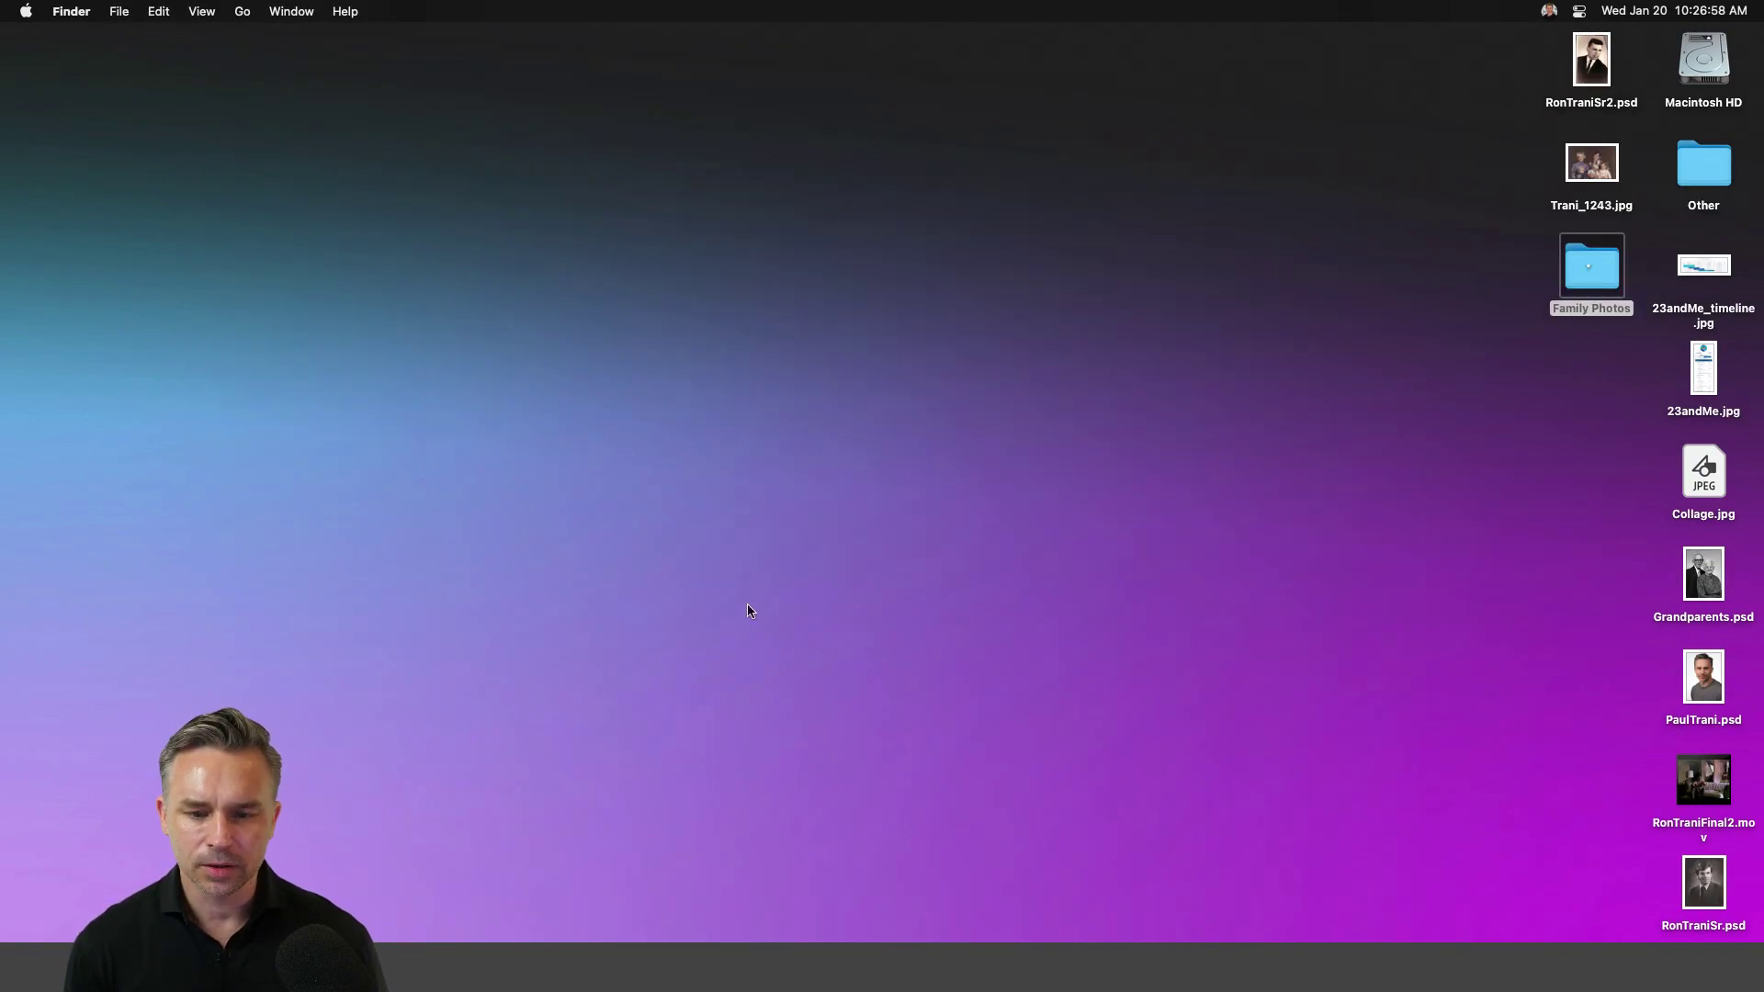
Step: Bring Chrome forward and browse the Creative Cloud page's Creativity & Design product listings
mouse_move(748, 964)
left_click(927, 965)
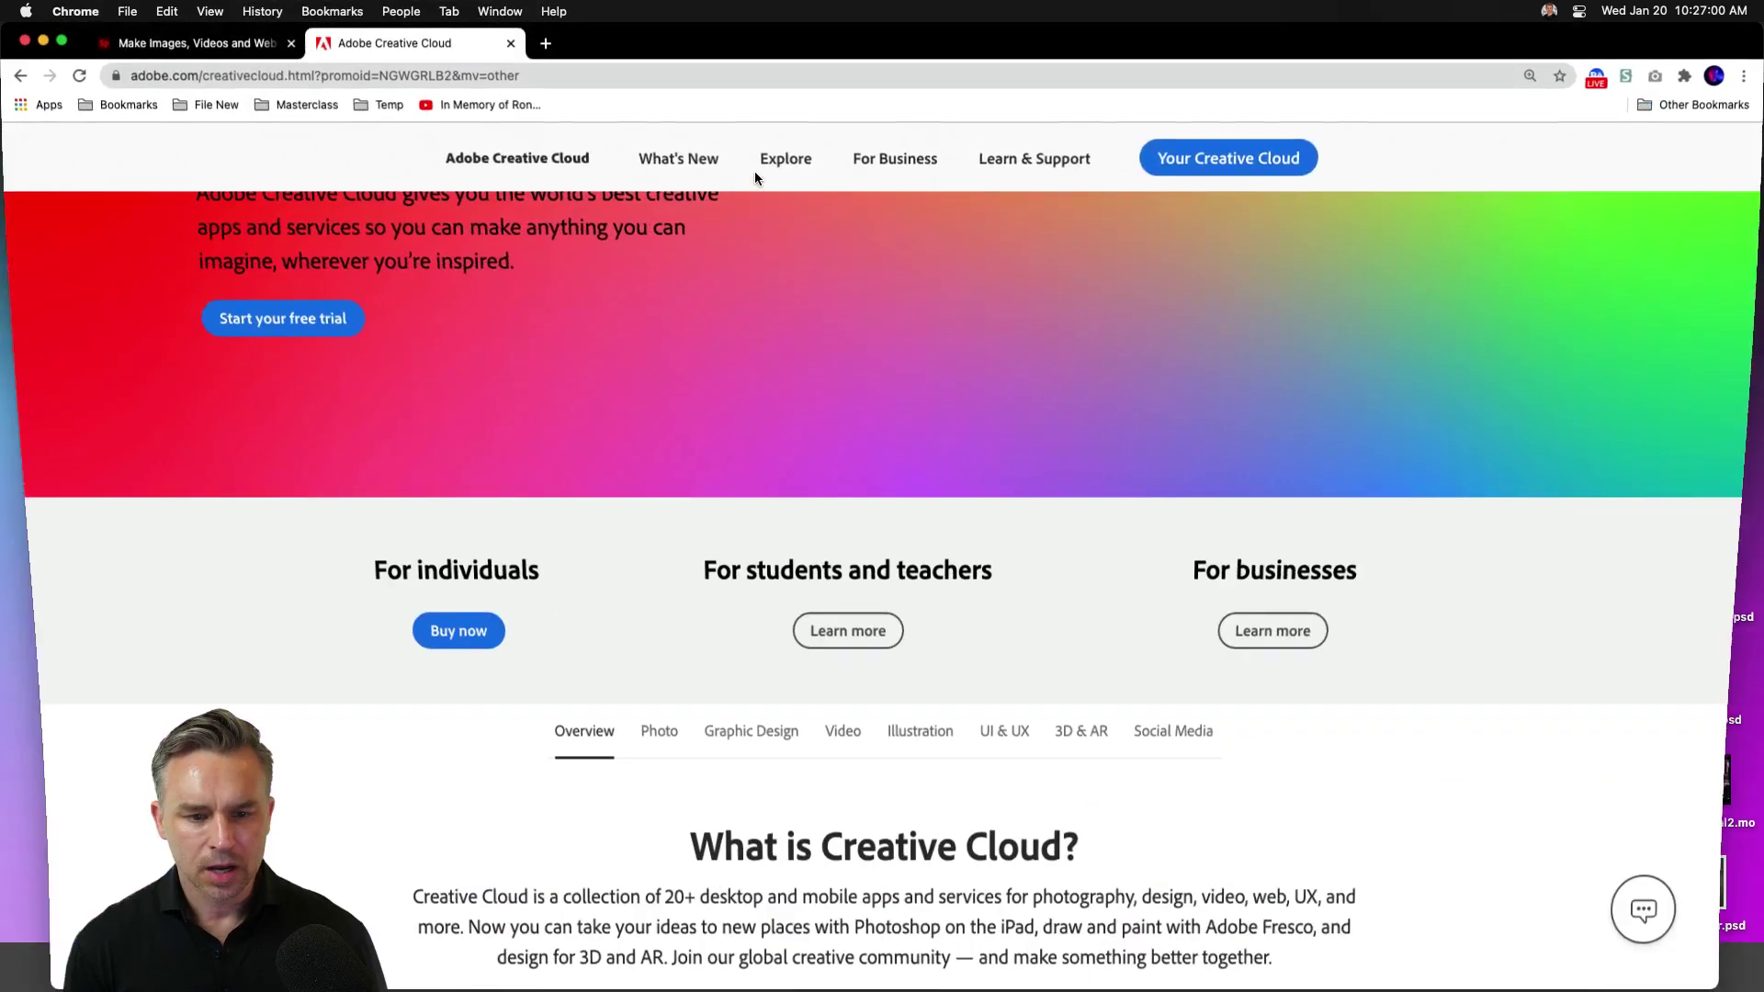
scroll(373, 616, "up", 5)
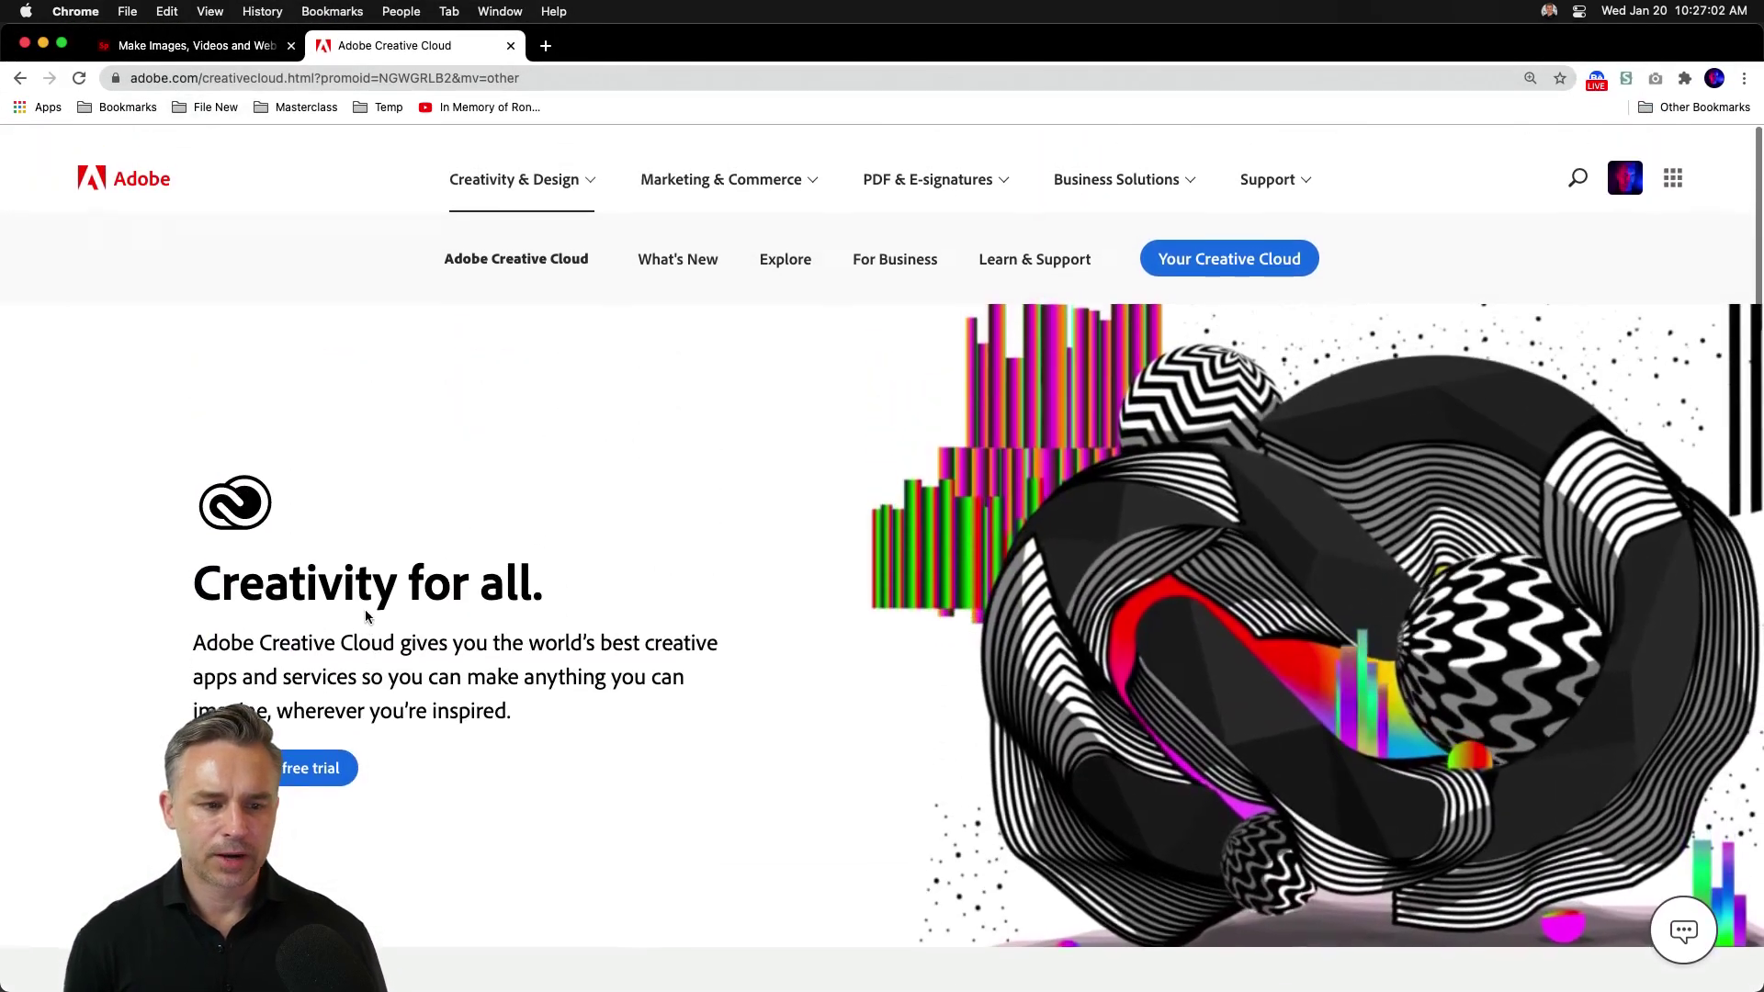
left_click(465, 179)
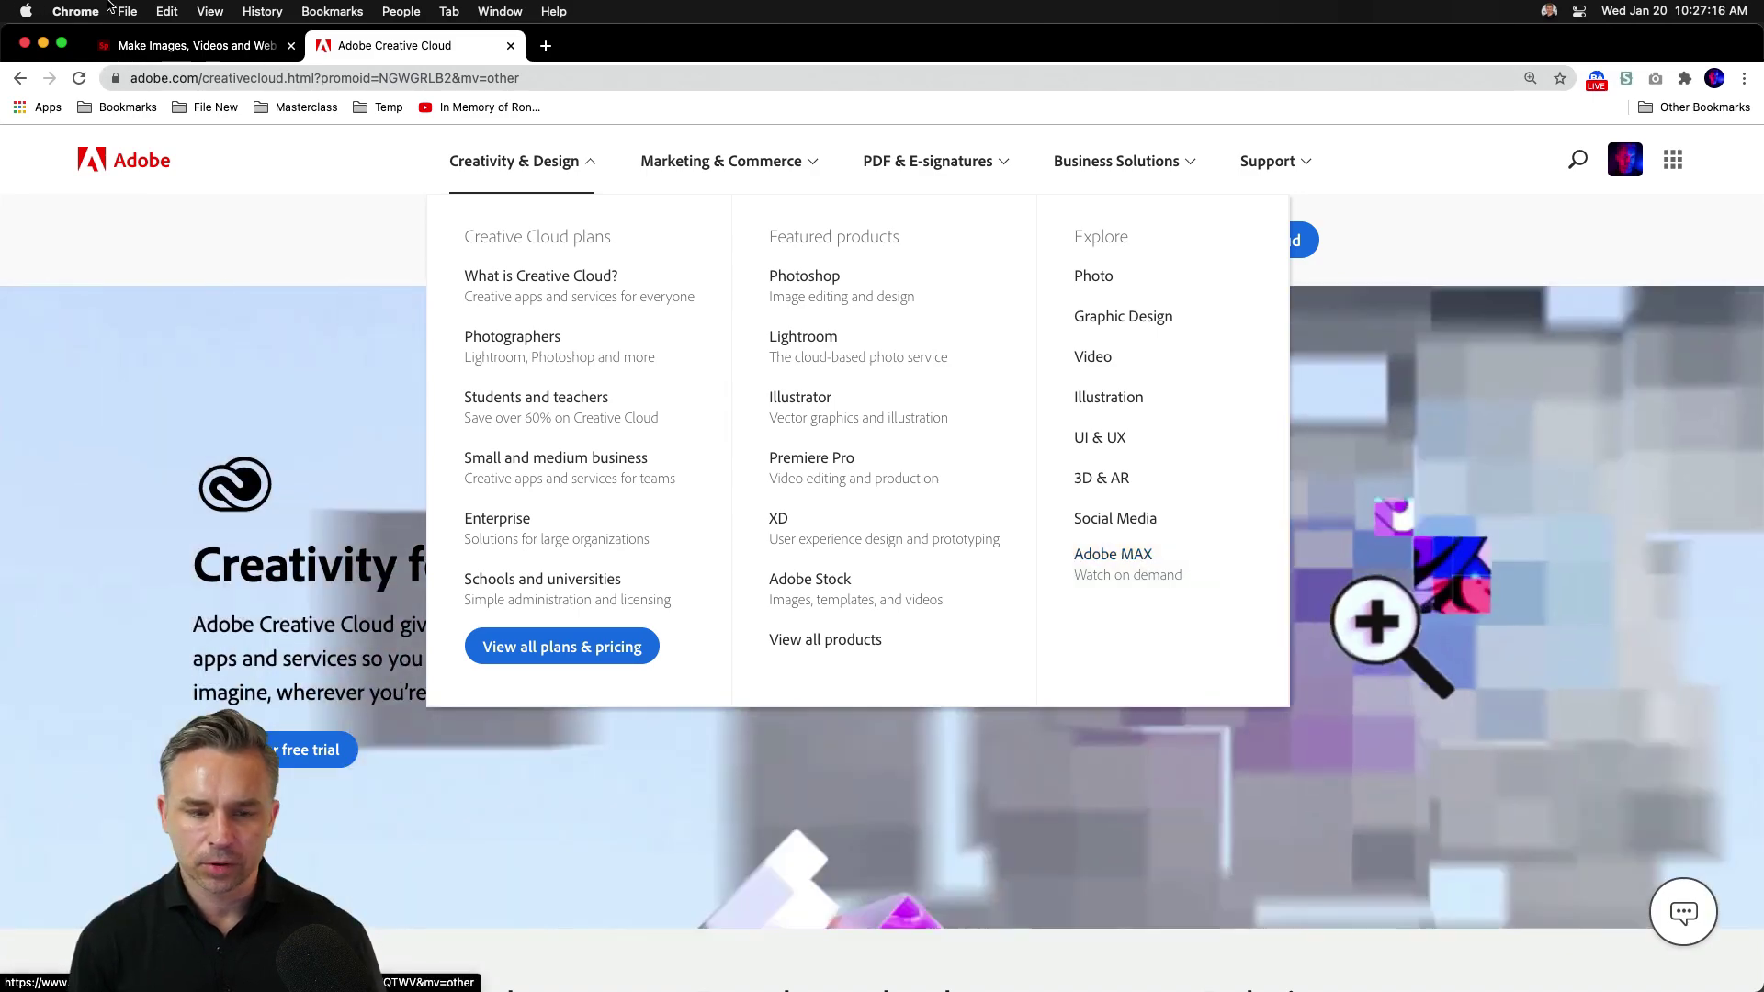
left_click(271, 77)
Step: Go to the Adobe Spark site and create a new Web page project
type("spark")
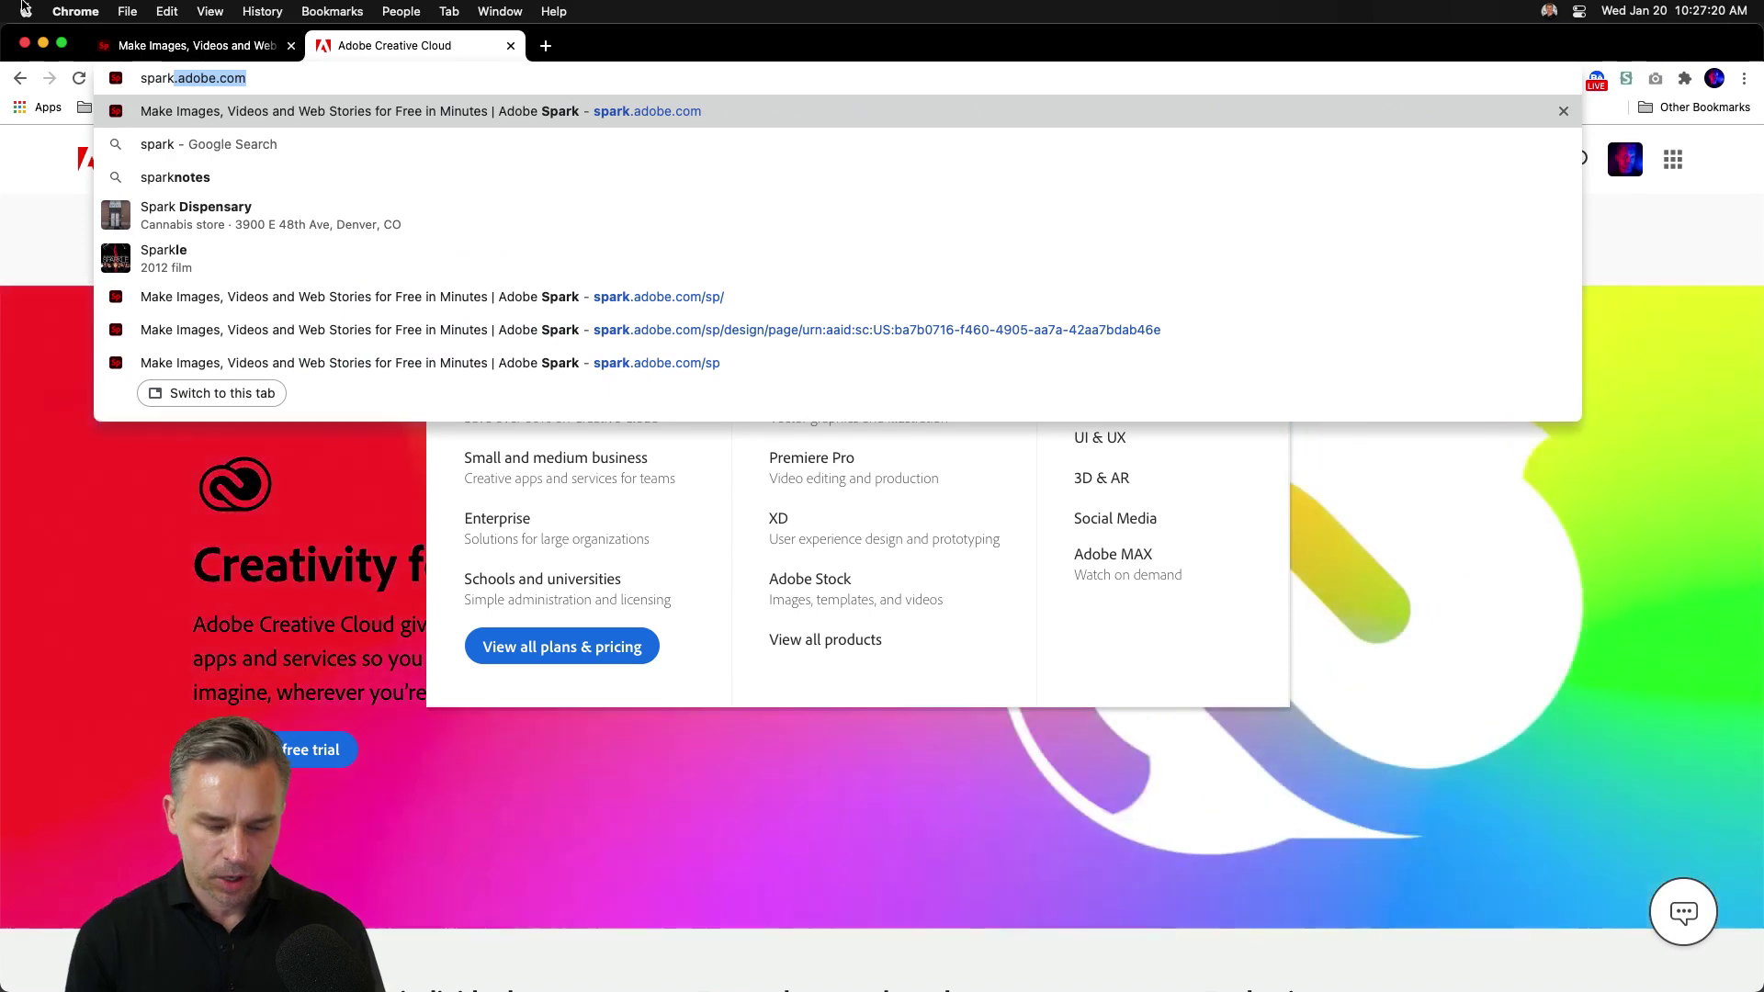
key("Return")
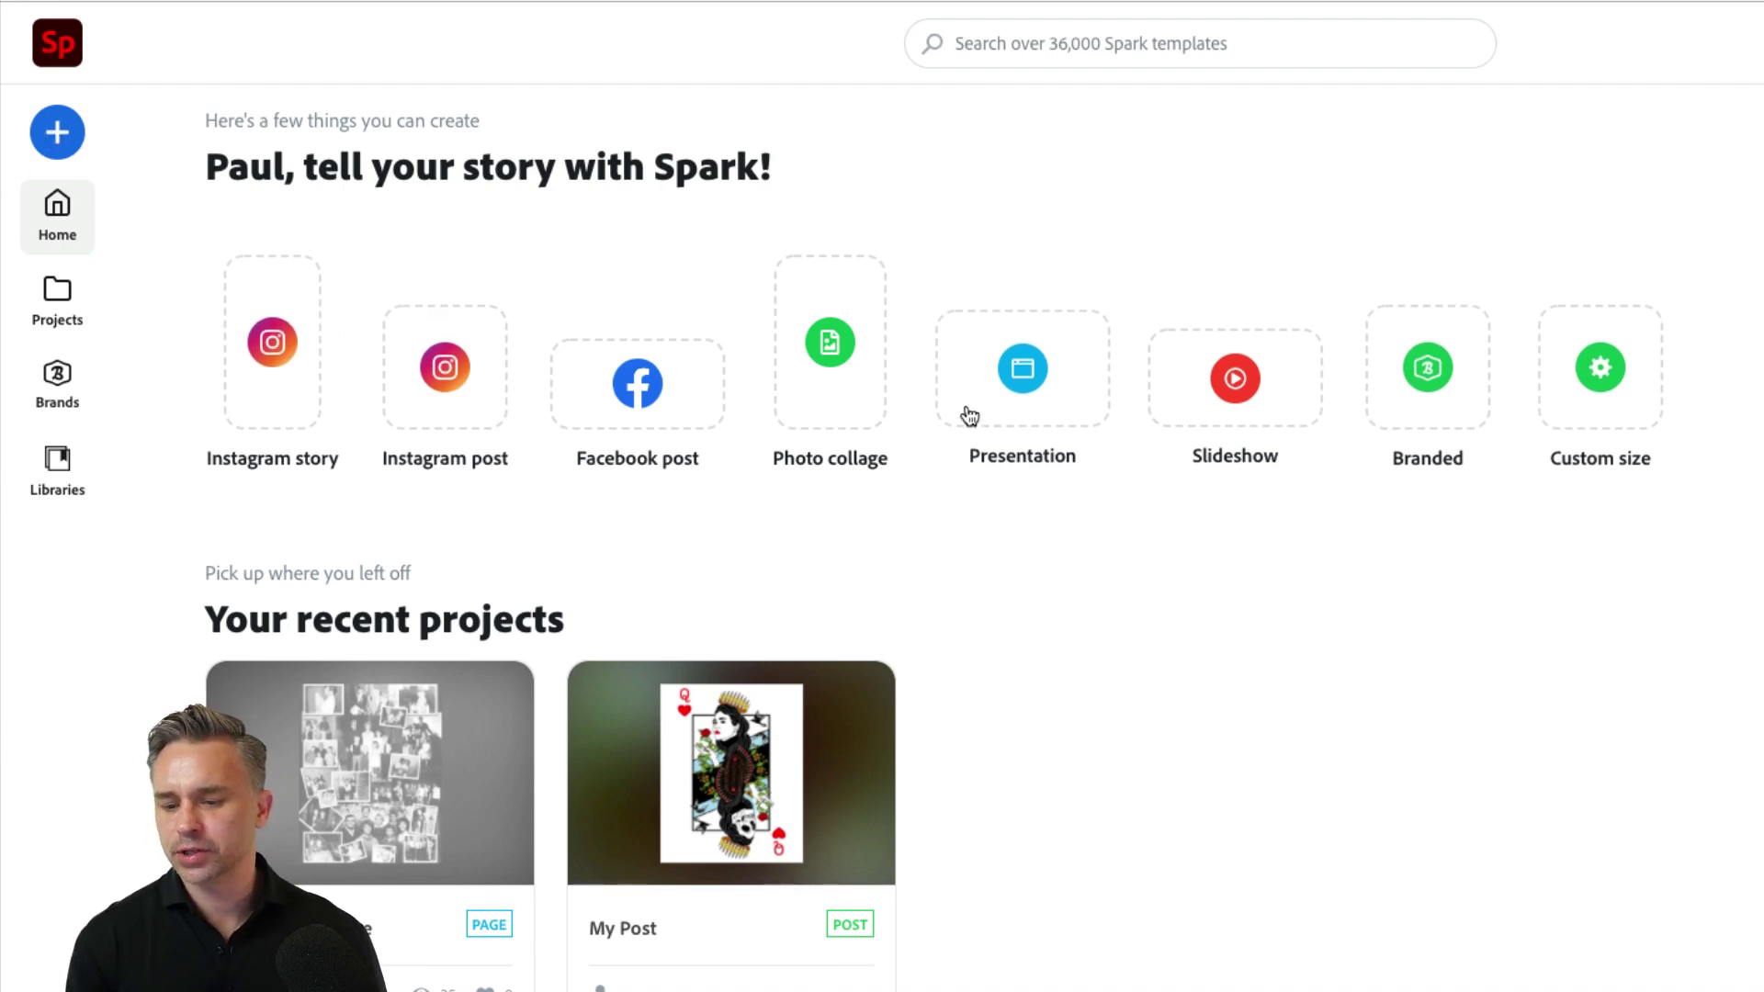
left_click(46, 136)
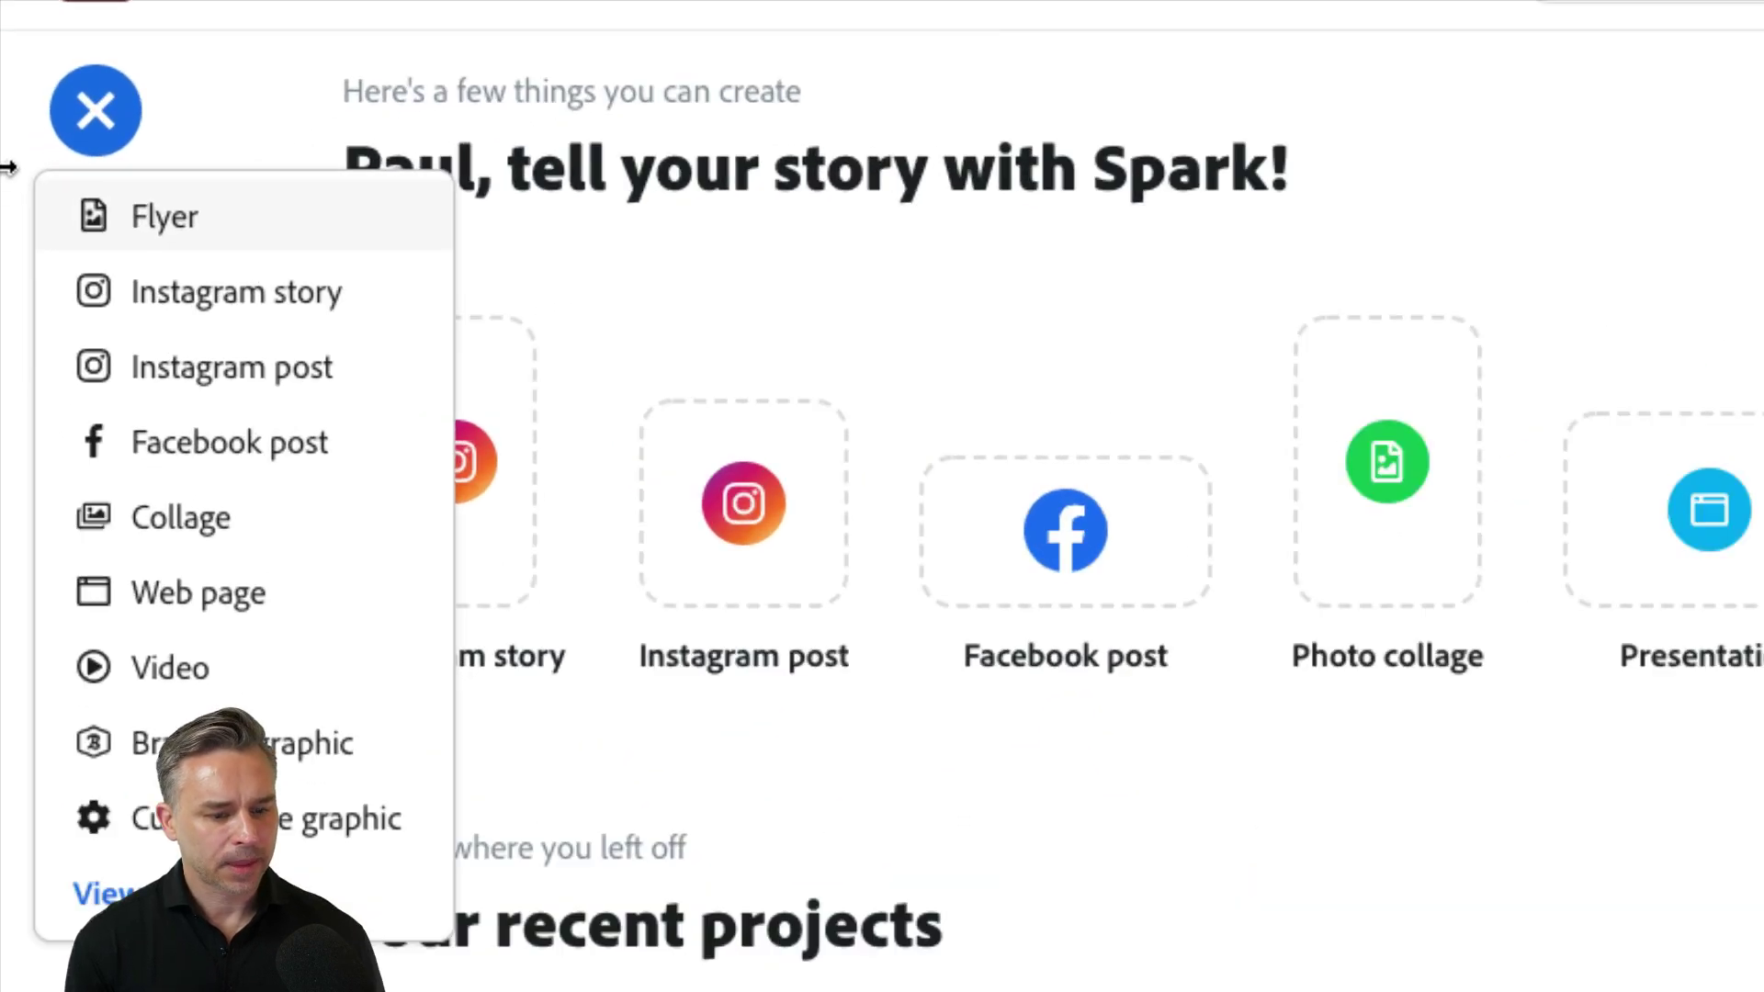
left_click(118, 599)
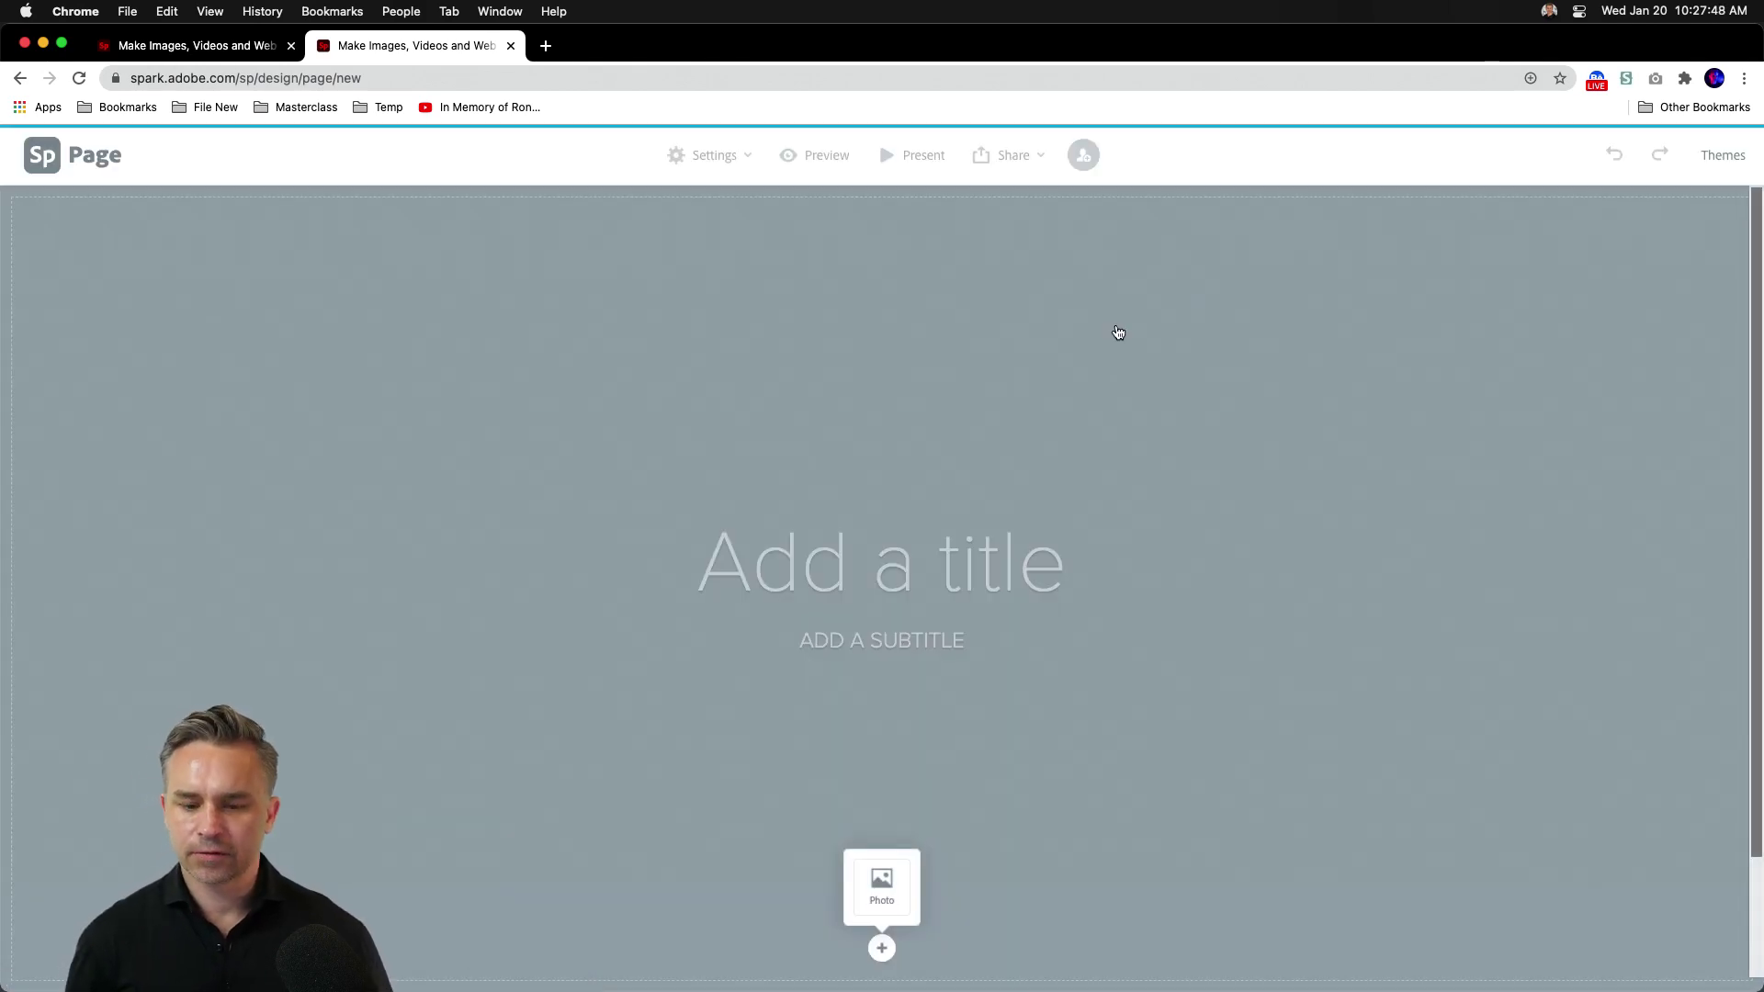
Step: Title the page 'Trani Family Tree' with subtitle '2021', and add a text block below
left_click(912, 561)
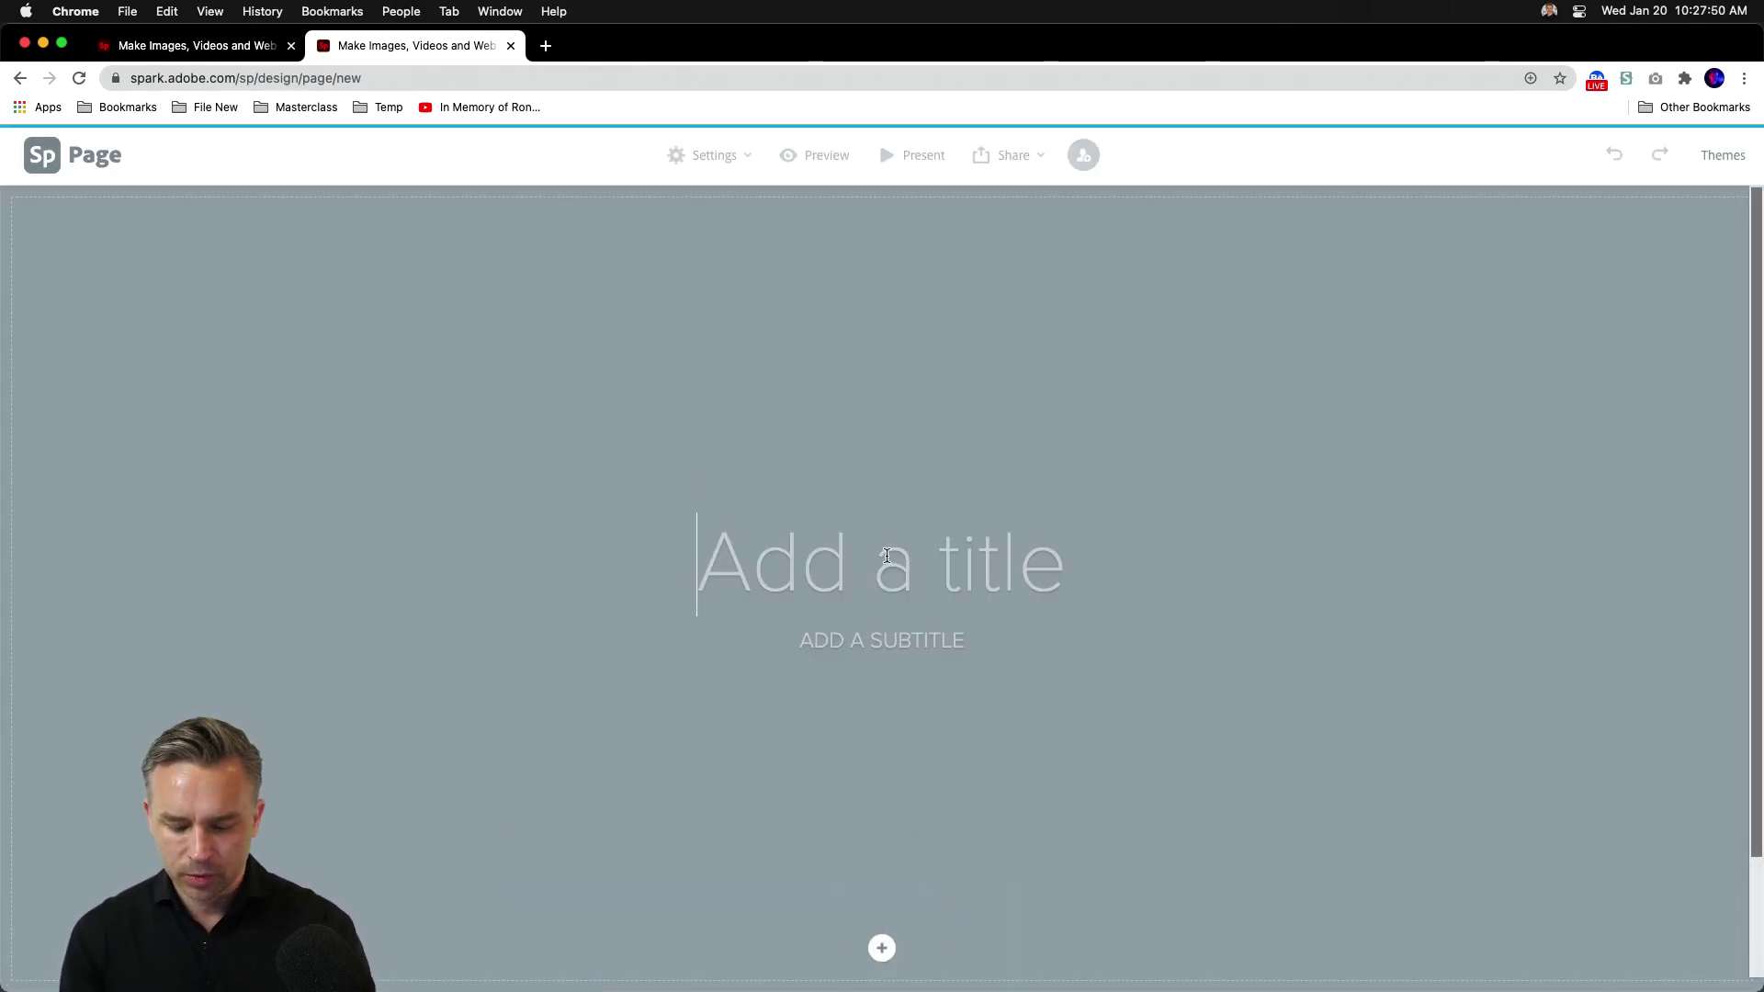
type("Trani fa")
key("BackSpace")
key("BackSpace")
type("F")
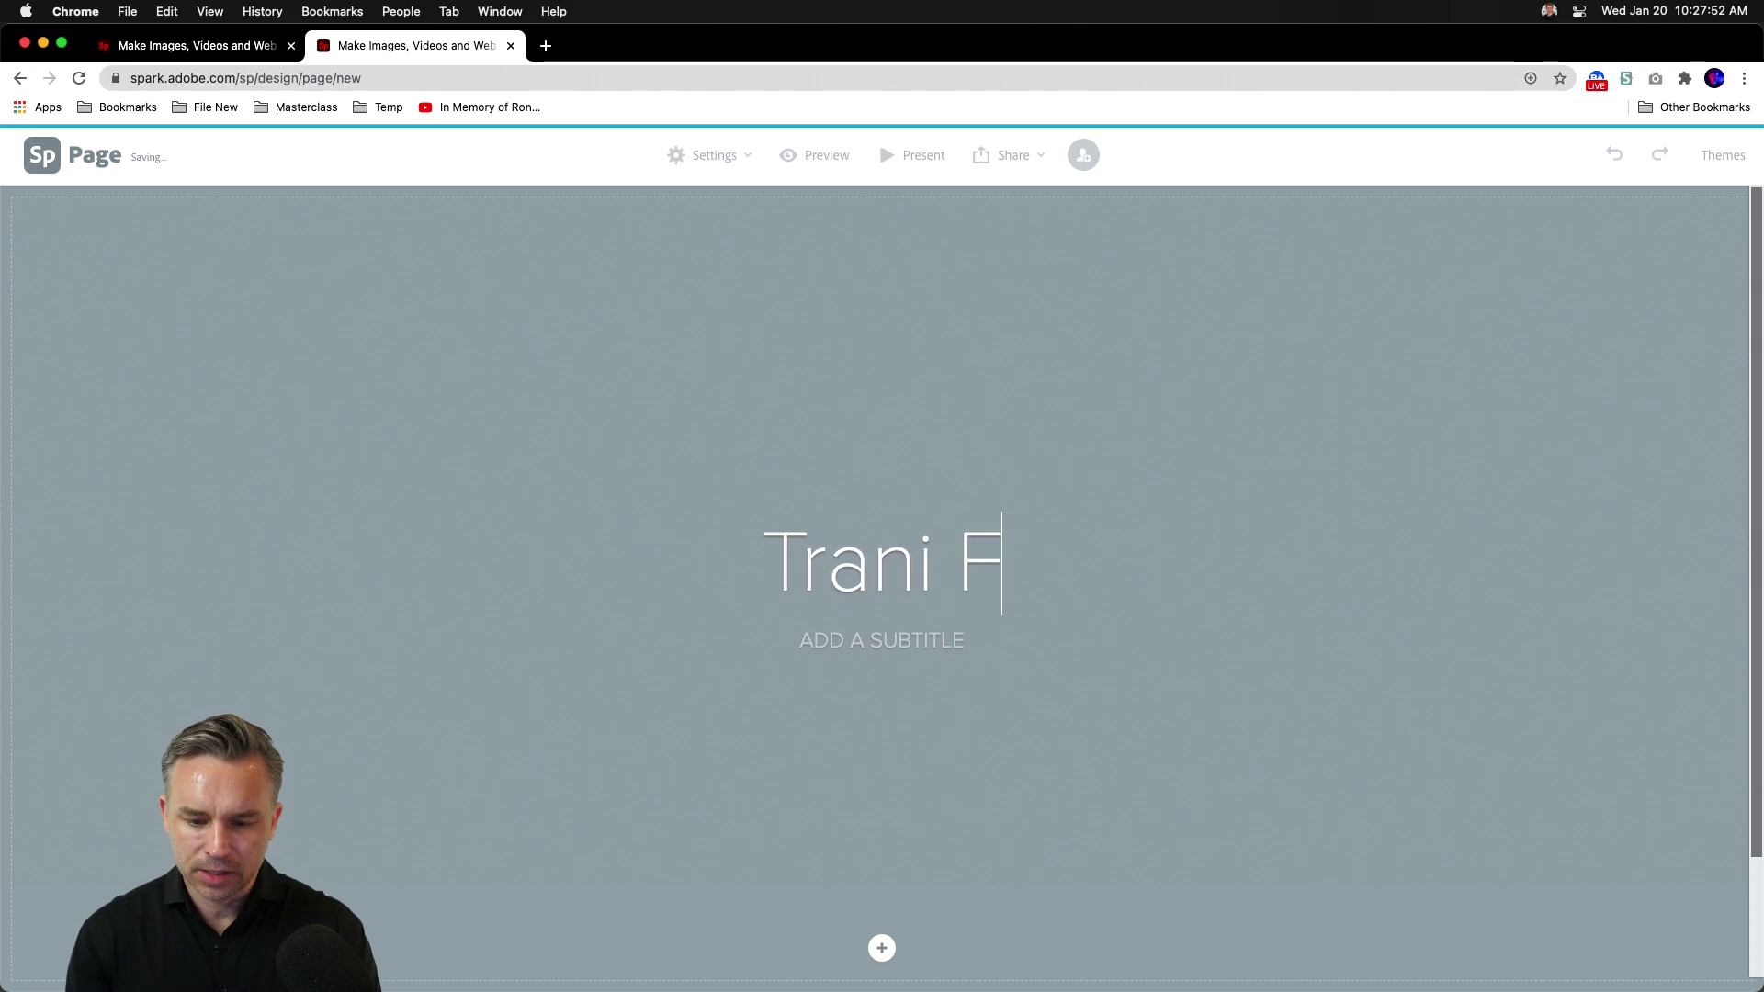
type("amily Tree")
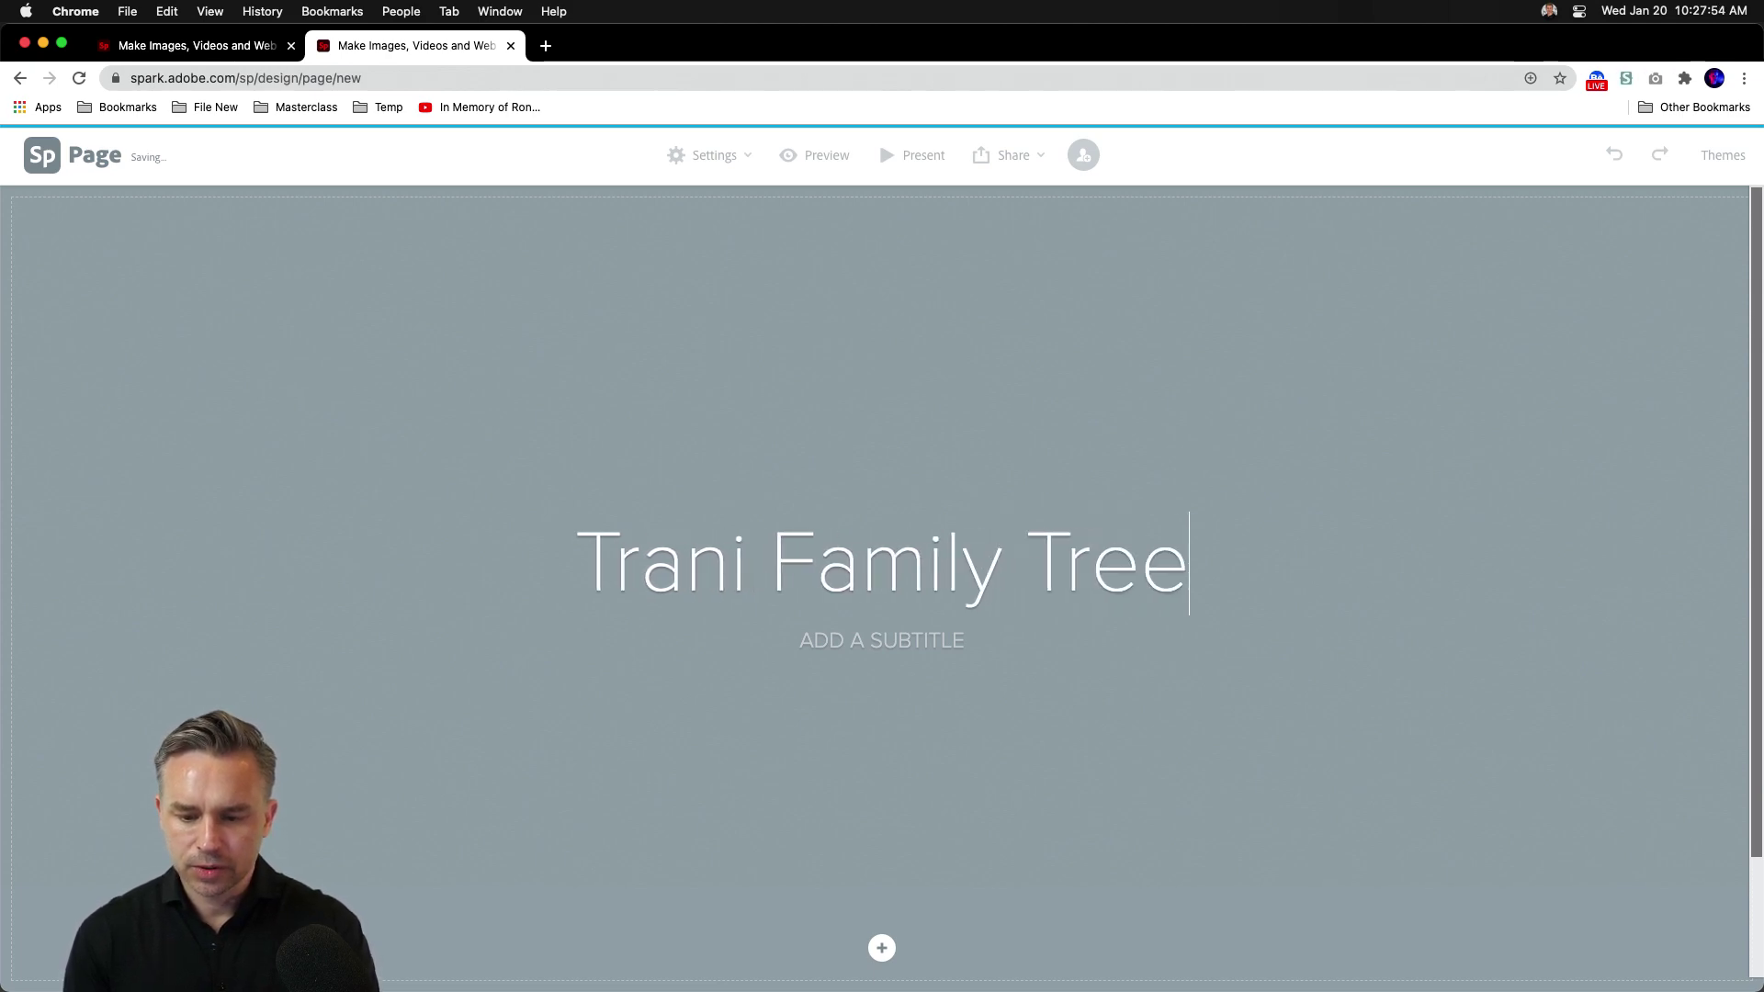
key("Tab")
type("2021")
scroll(988, 701, "down", 2)
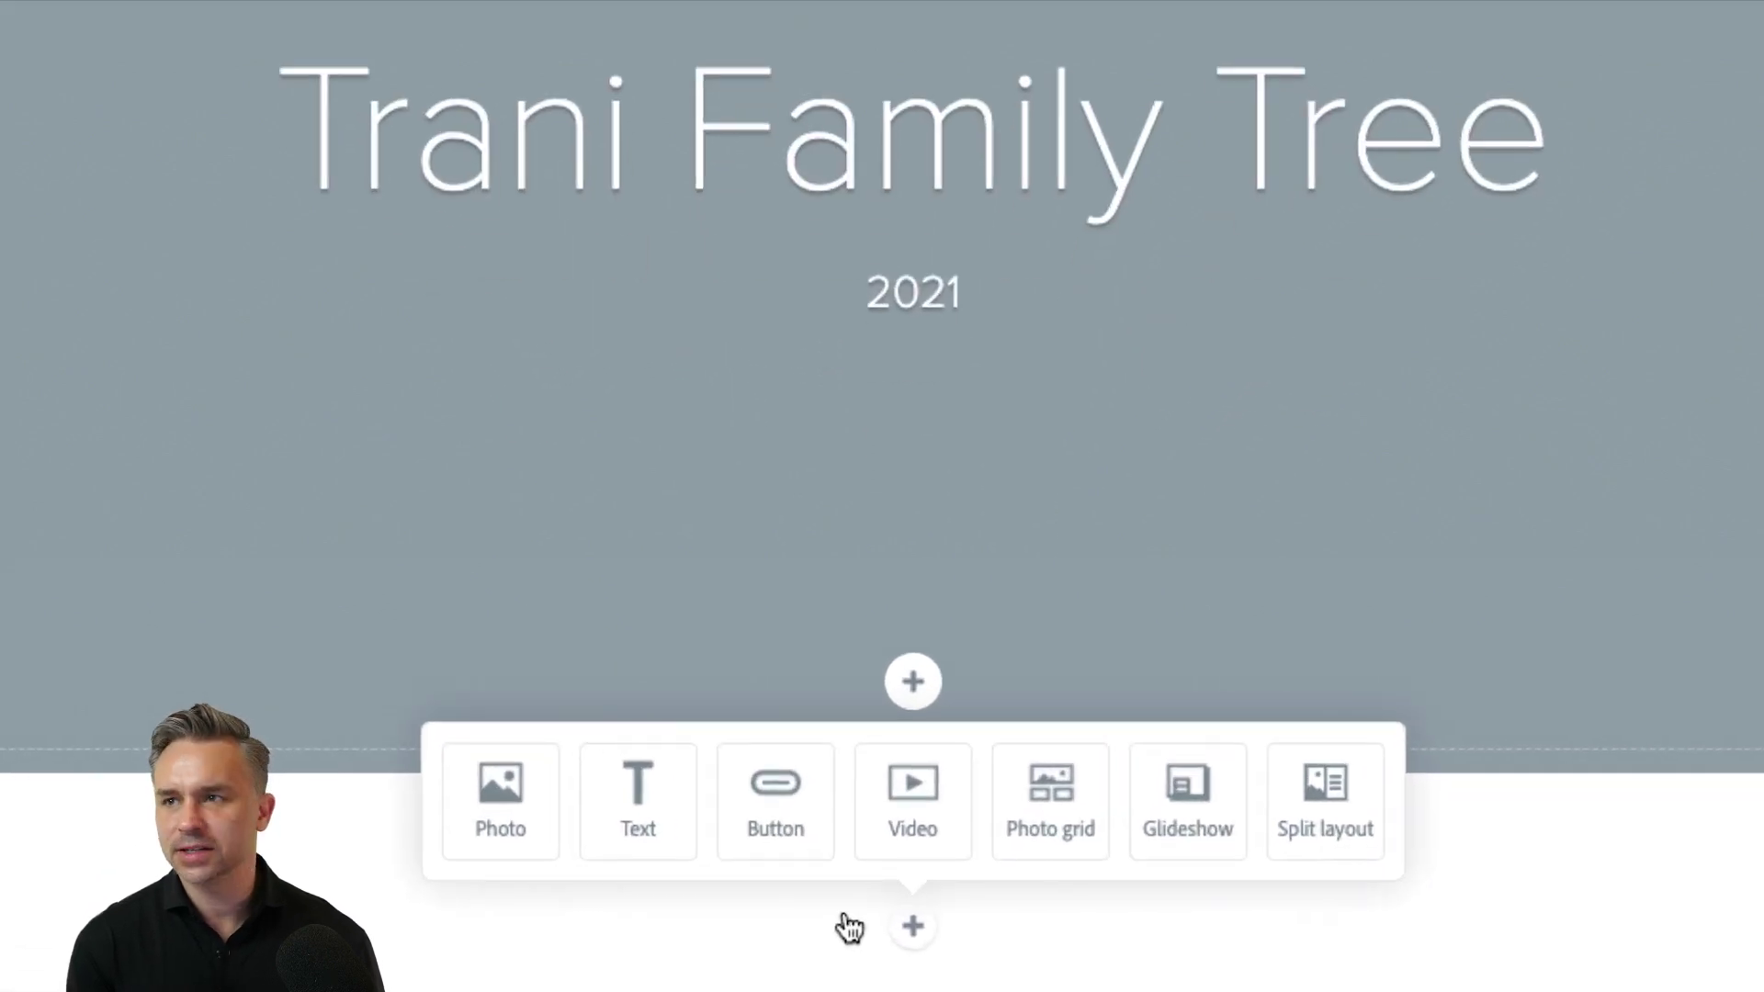
left_click(640, 813)
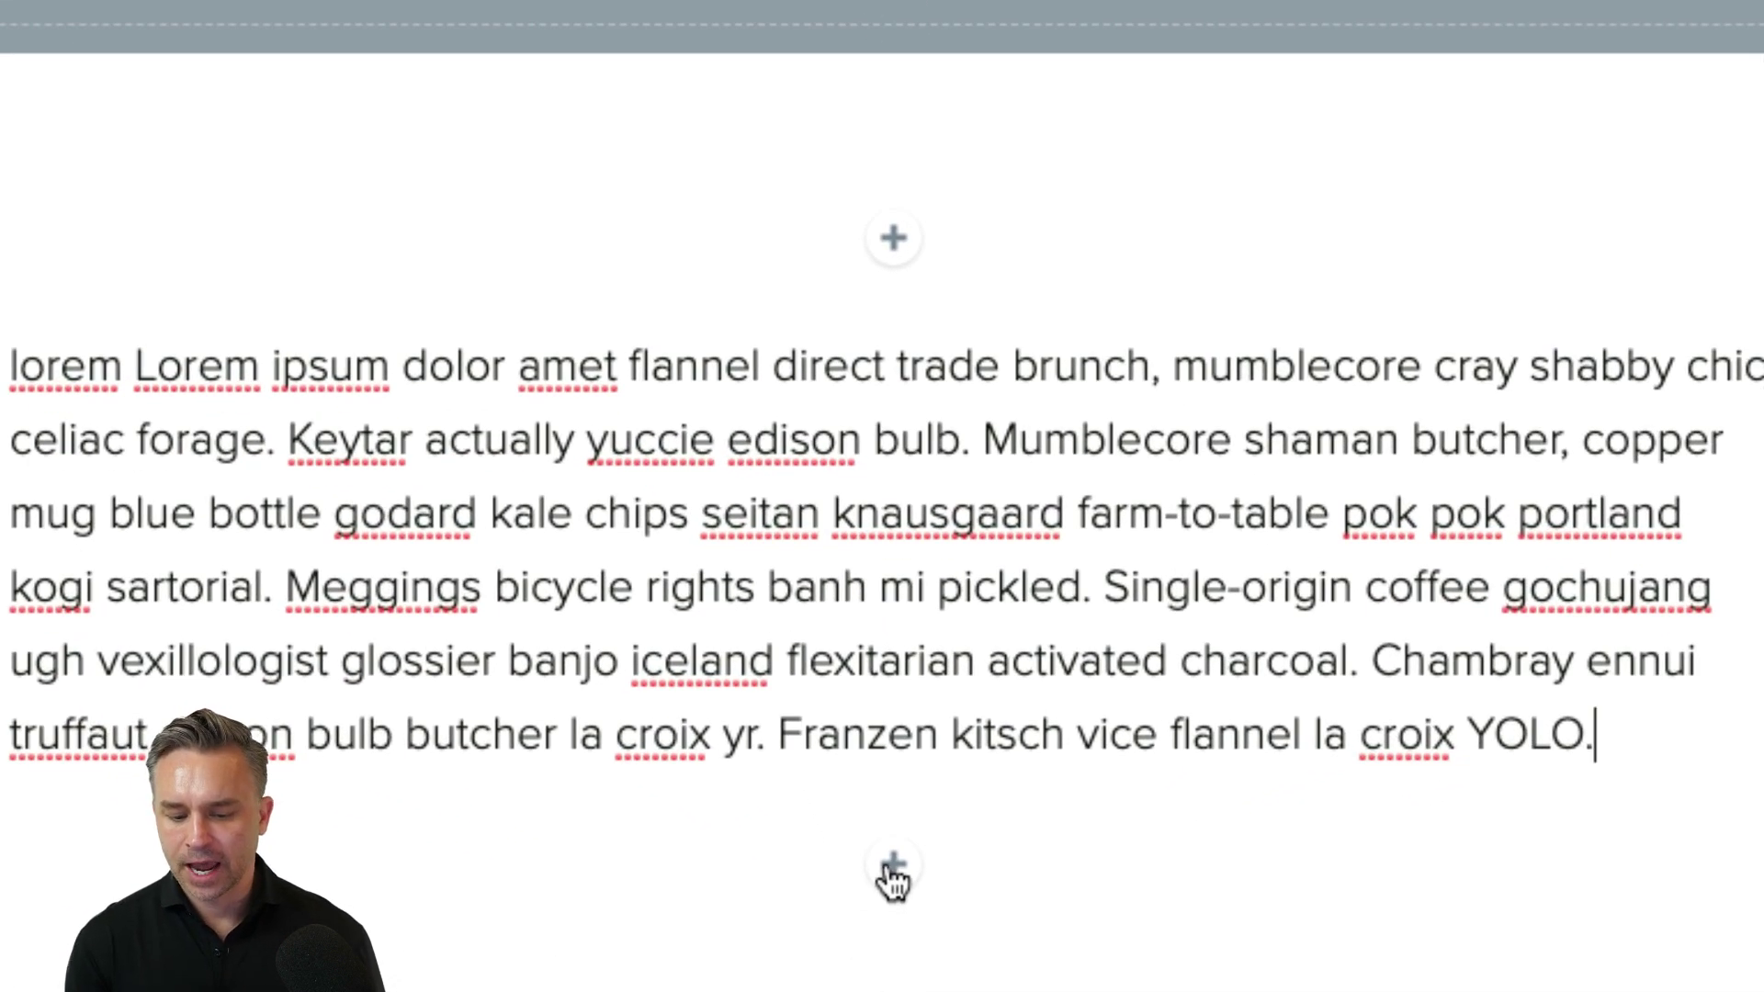
Step: Add a photo grid and upload all 35 photos from the Family Photos folder into it
left_click(891, 868)
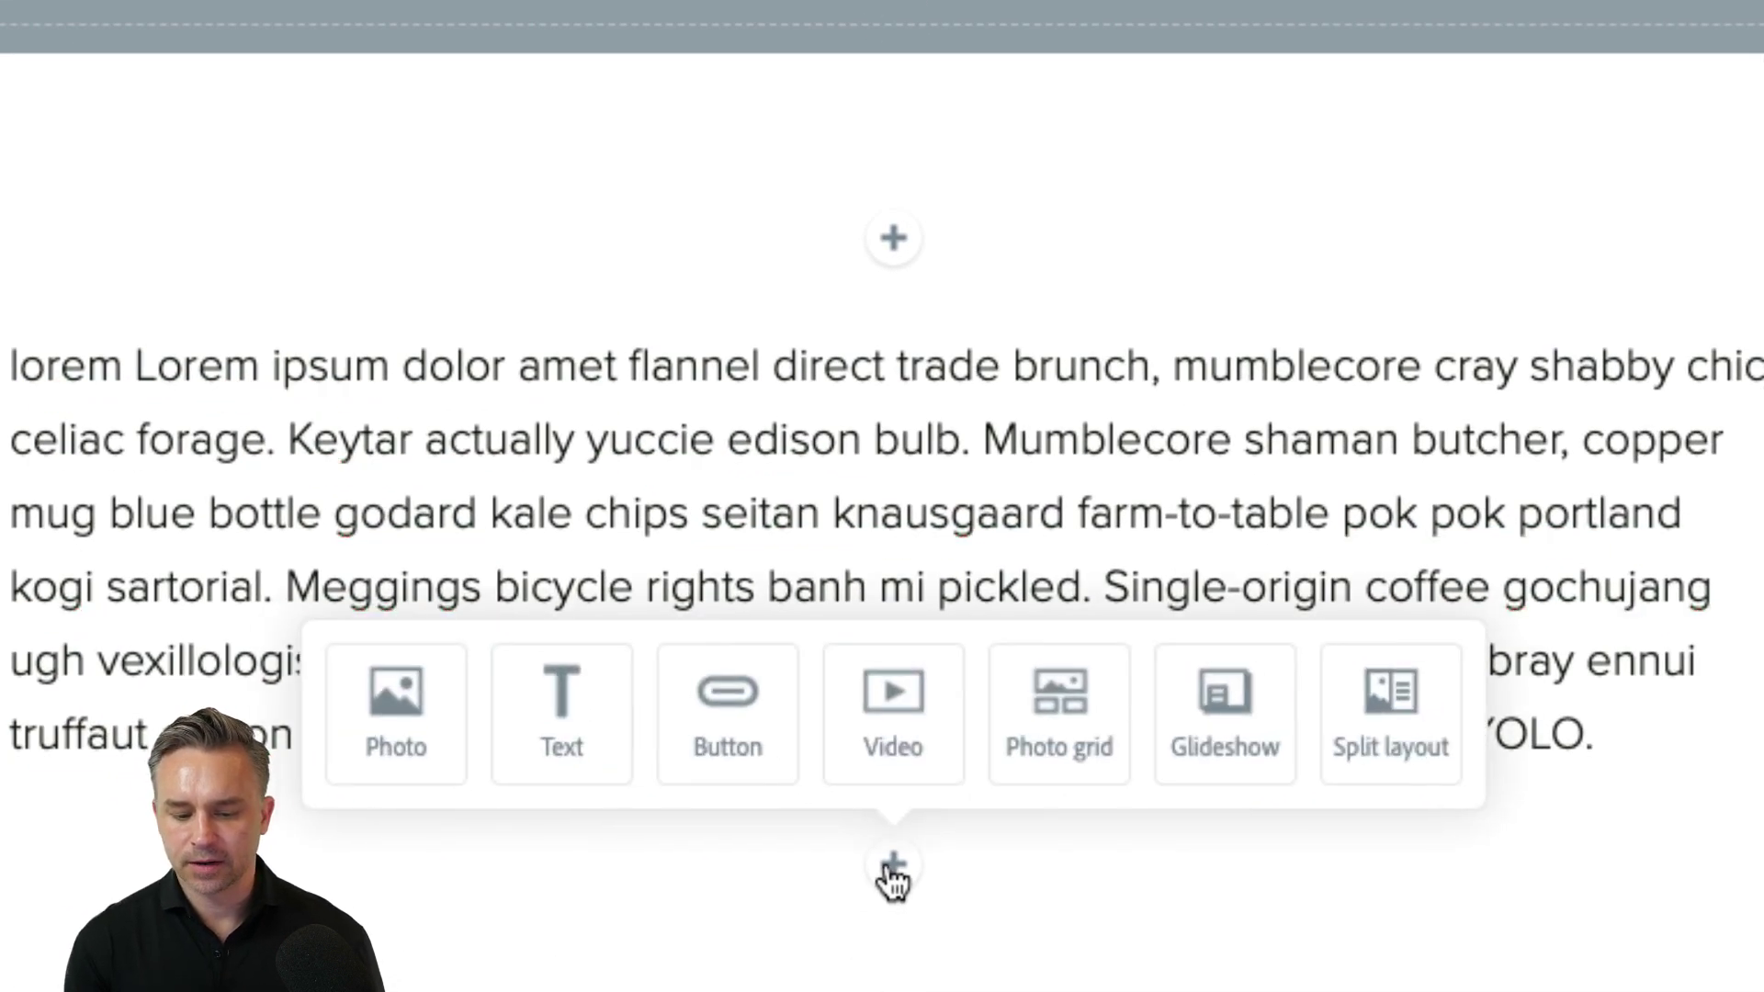
left_click(1098, 705)
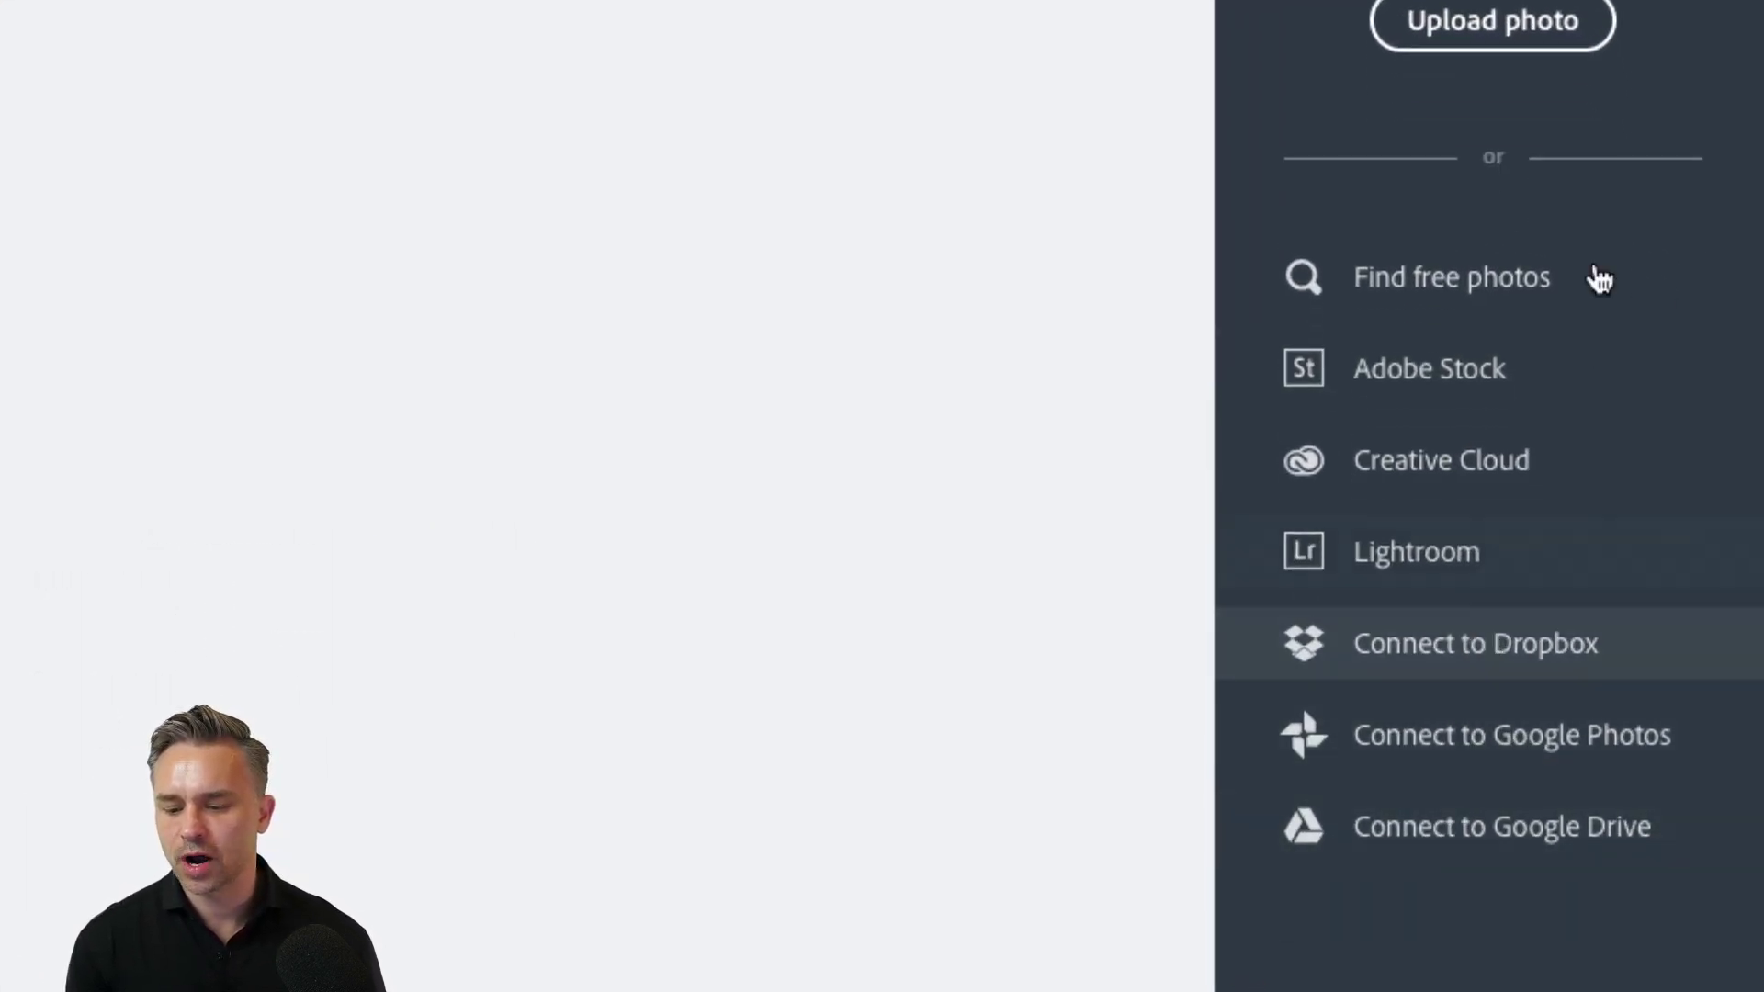
left_click(1429, 32)
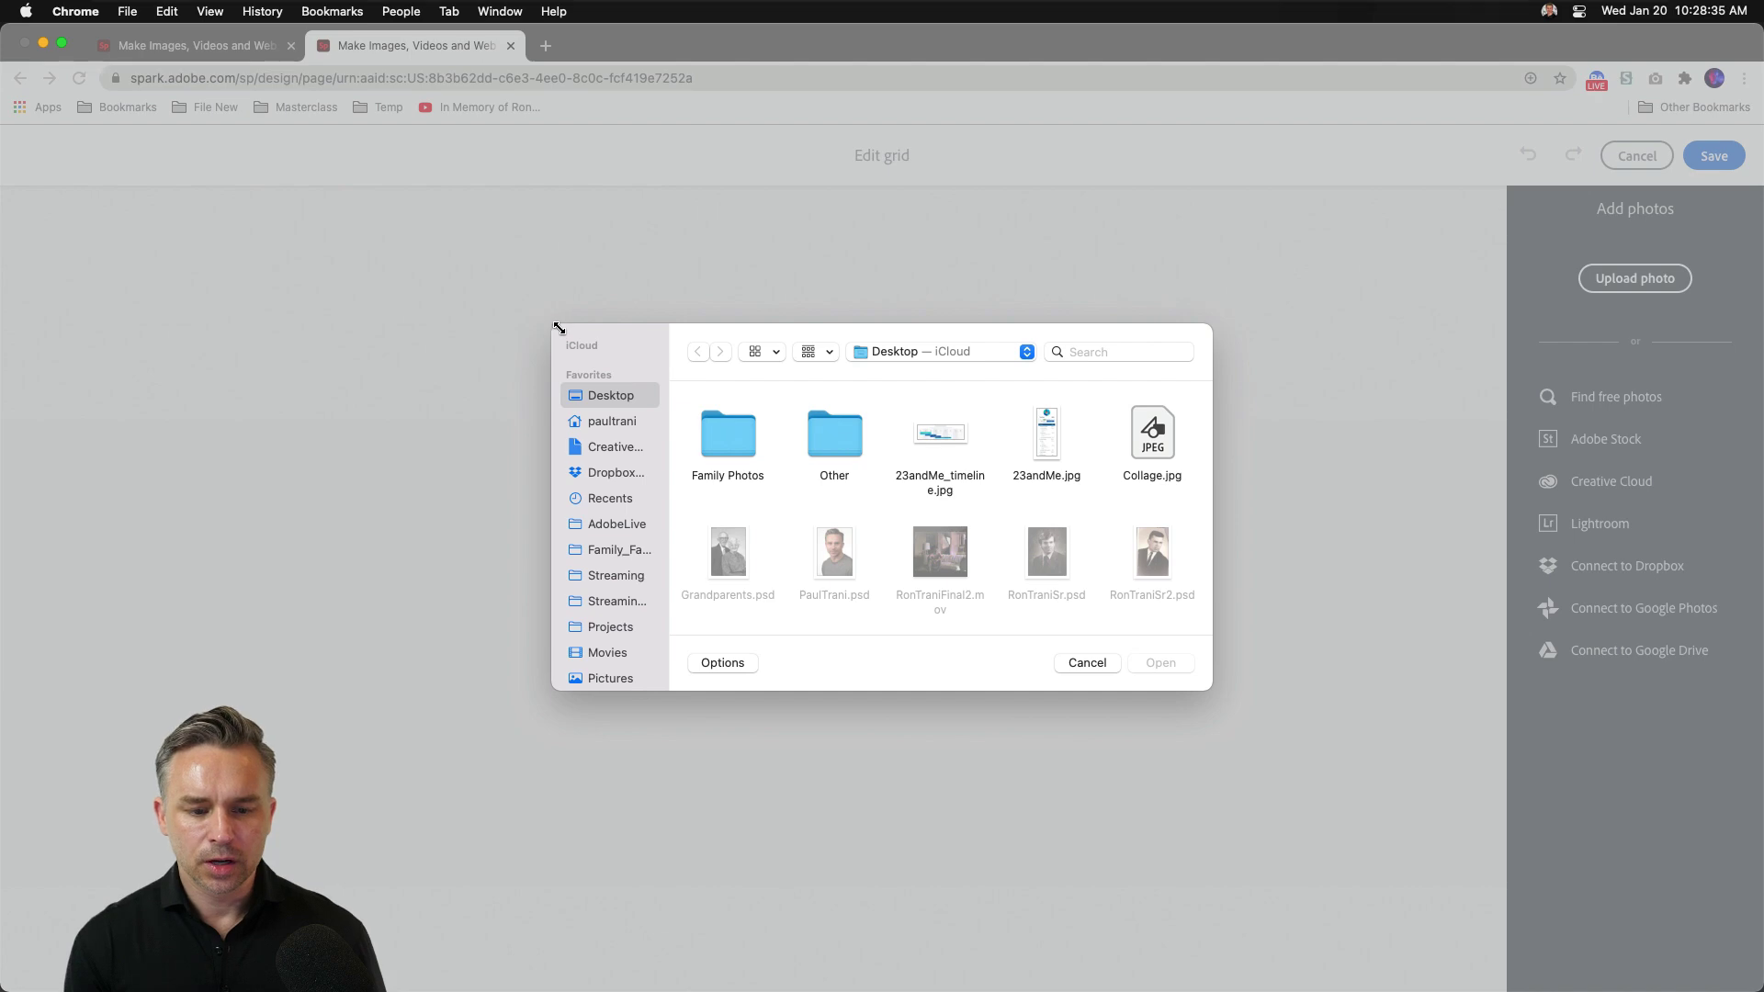
left_click_drag(554, 327, 295, 138)
double_click(459, 250)
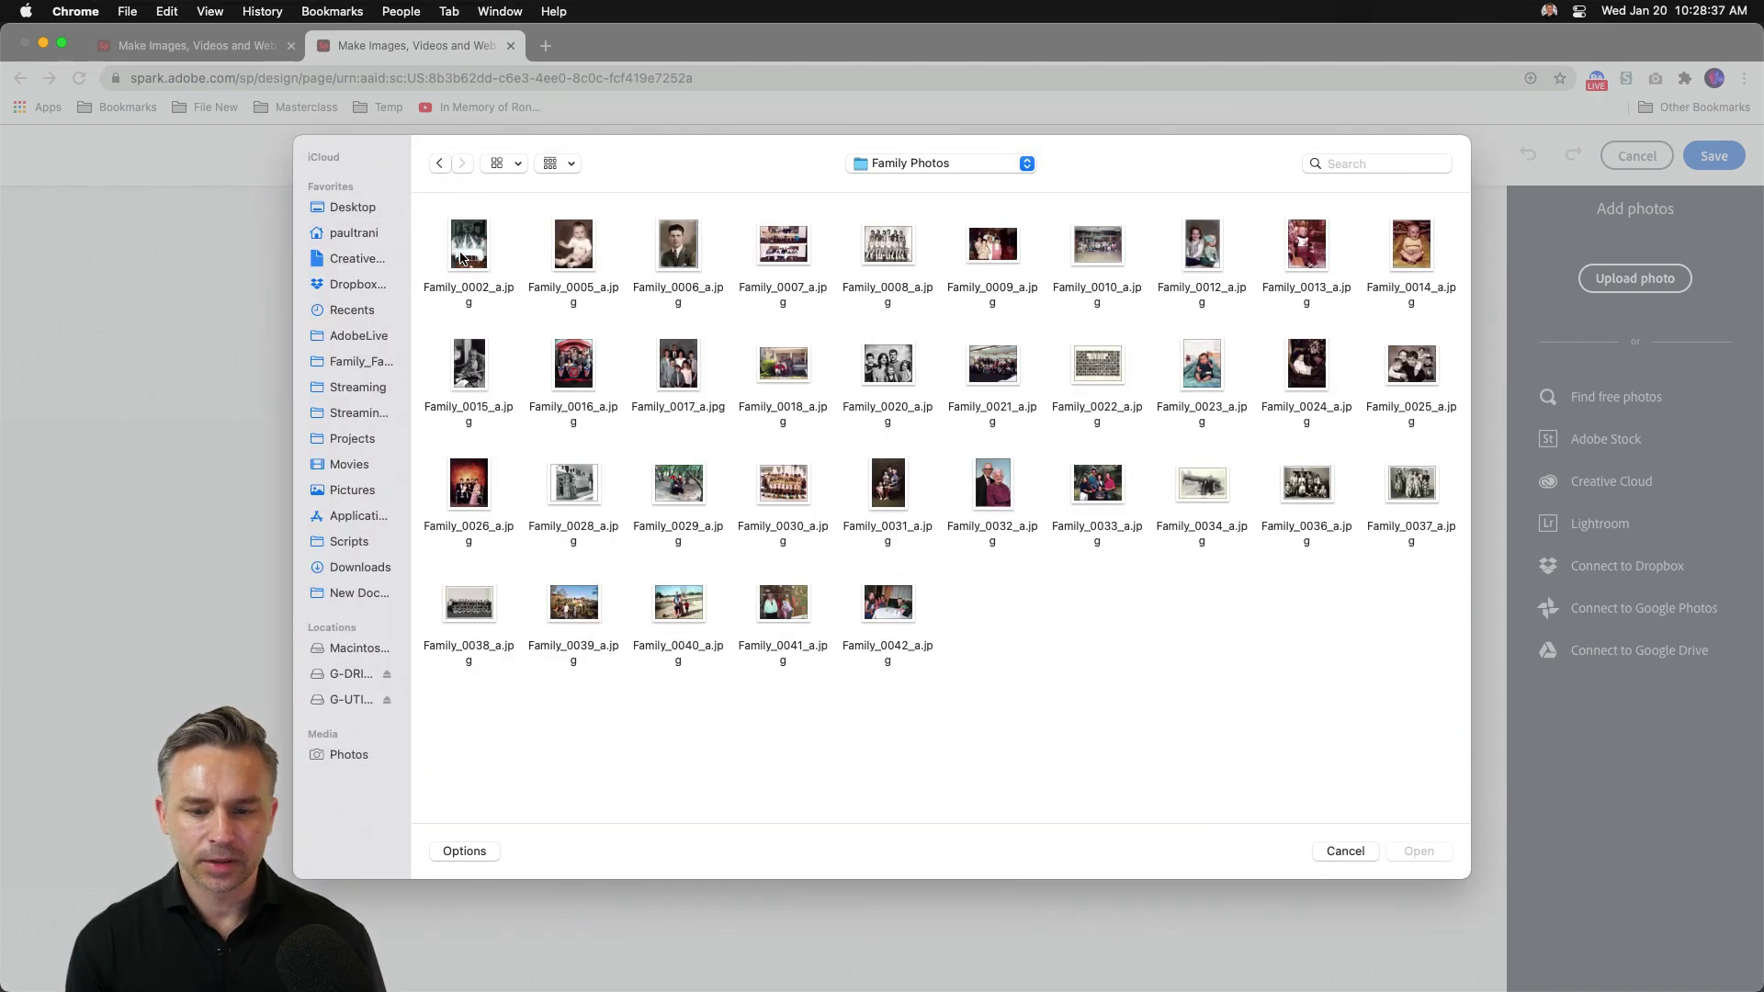
left_click_drag(1373, 697, 211, 11)
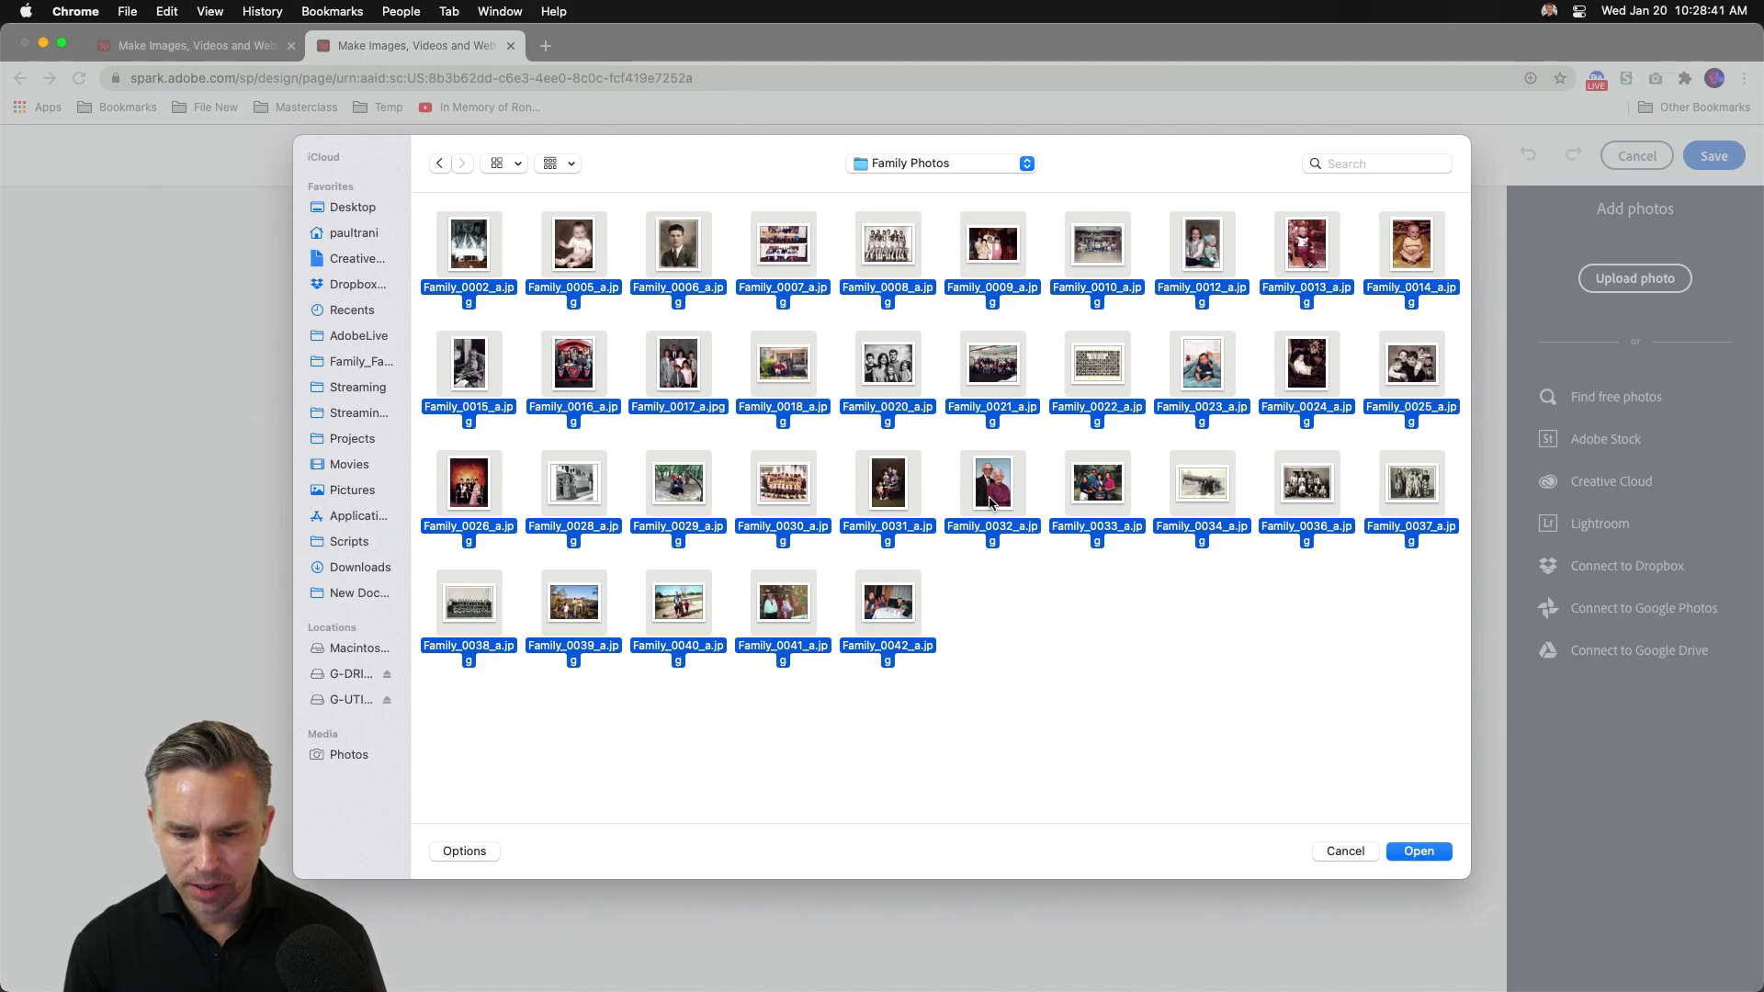
left_click(1419, 851)
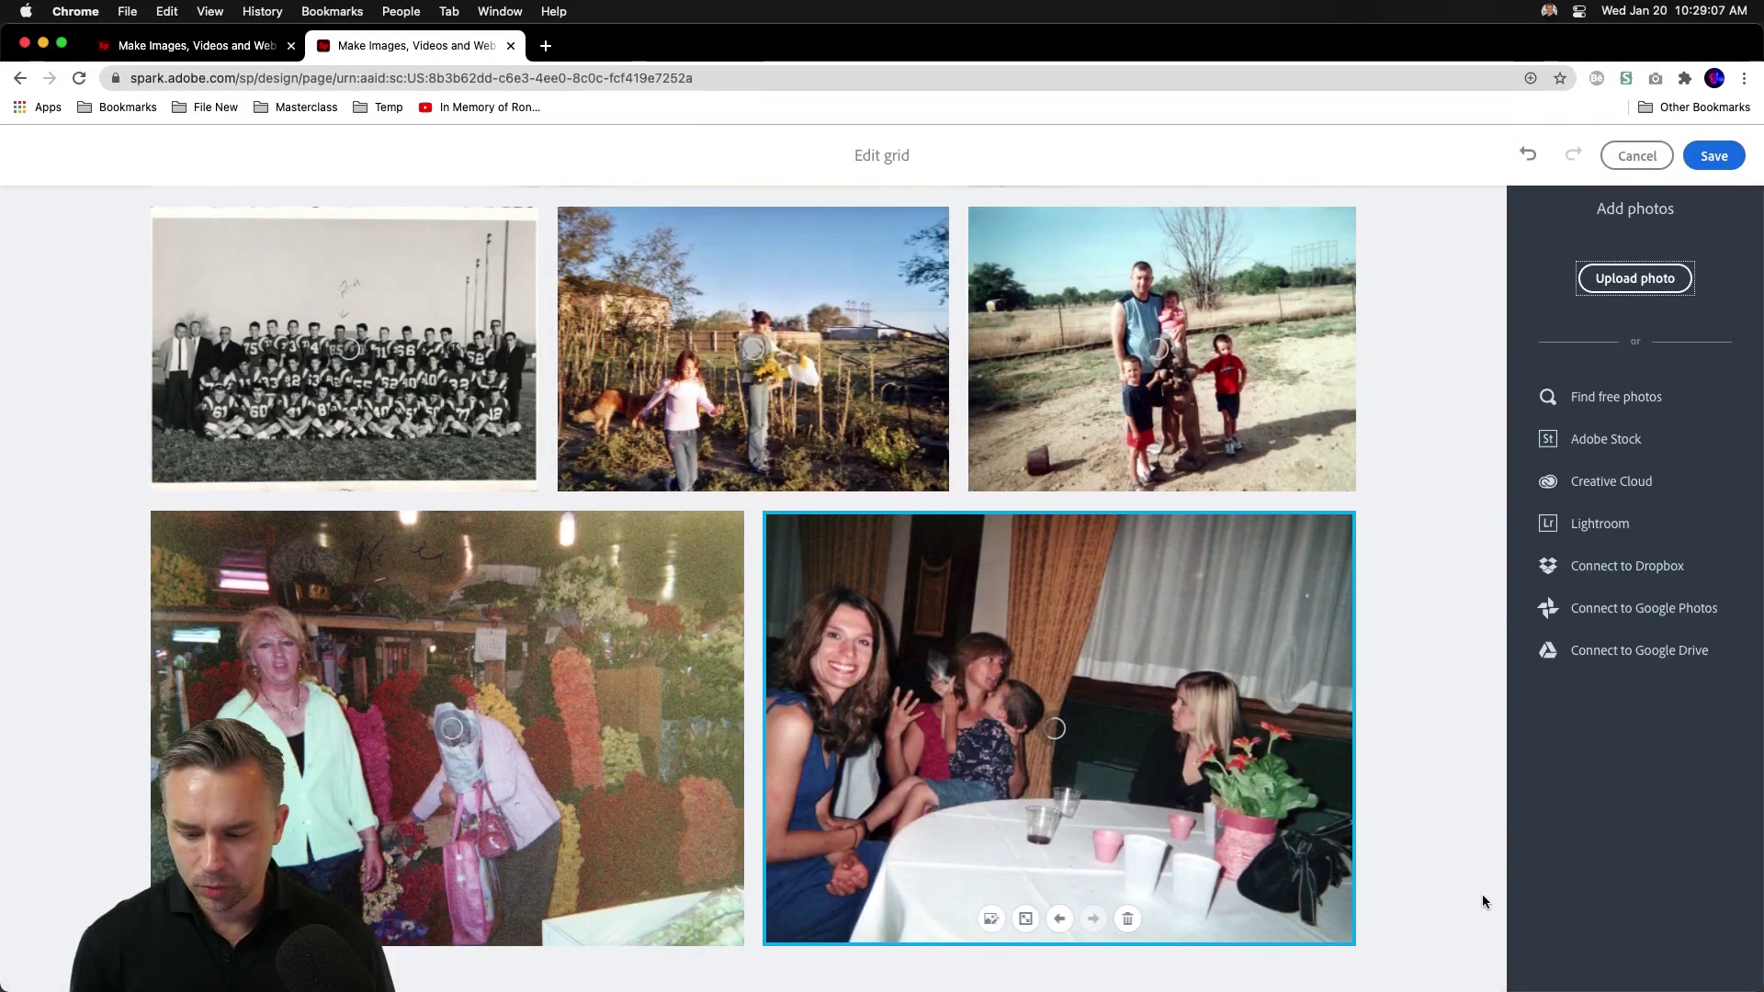
left_click(1715, 162)
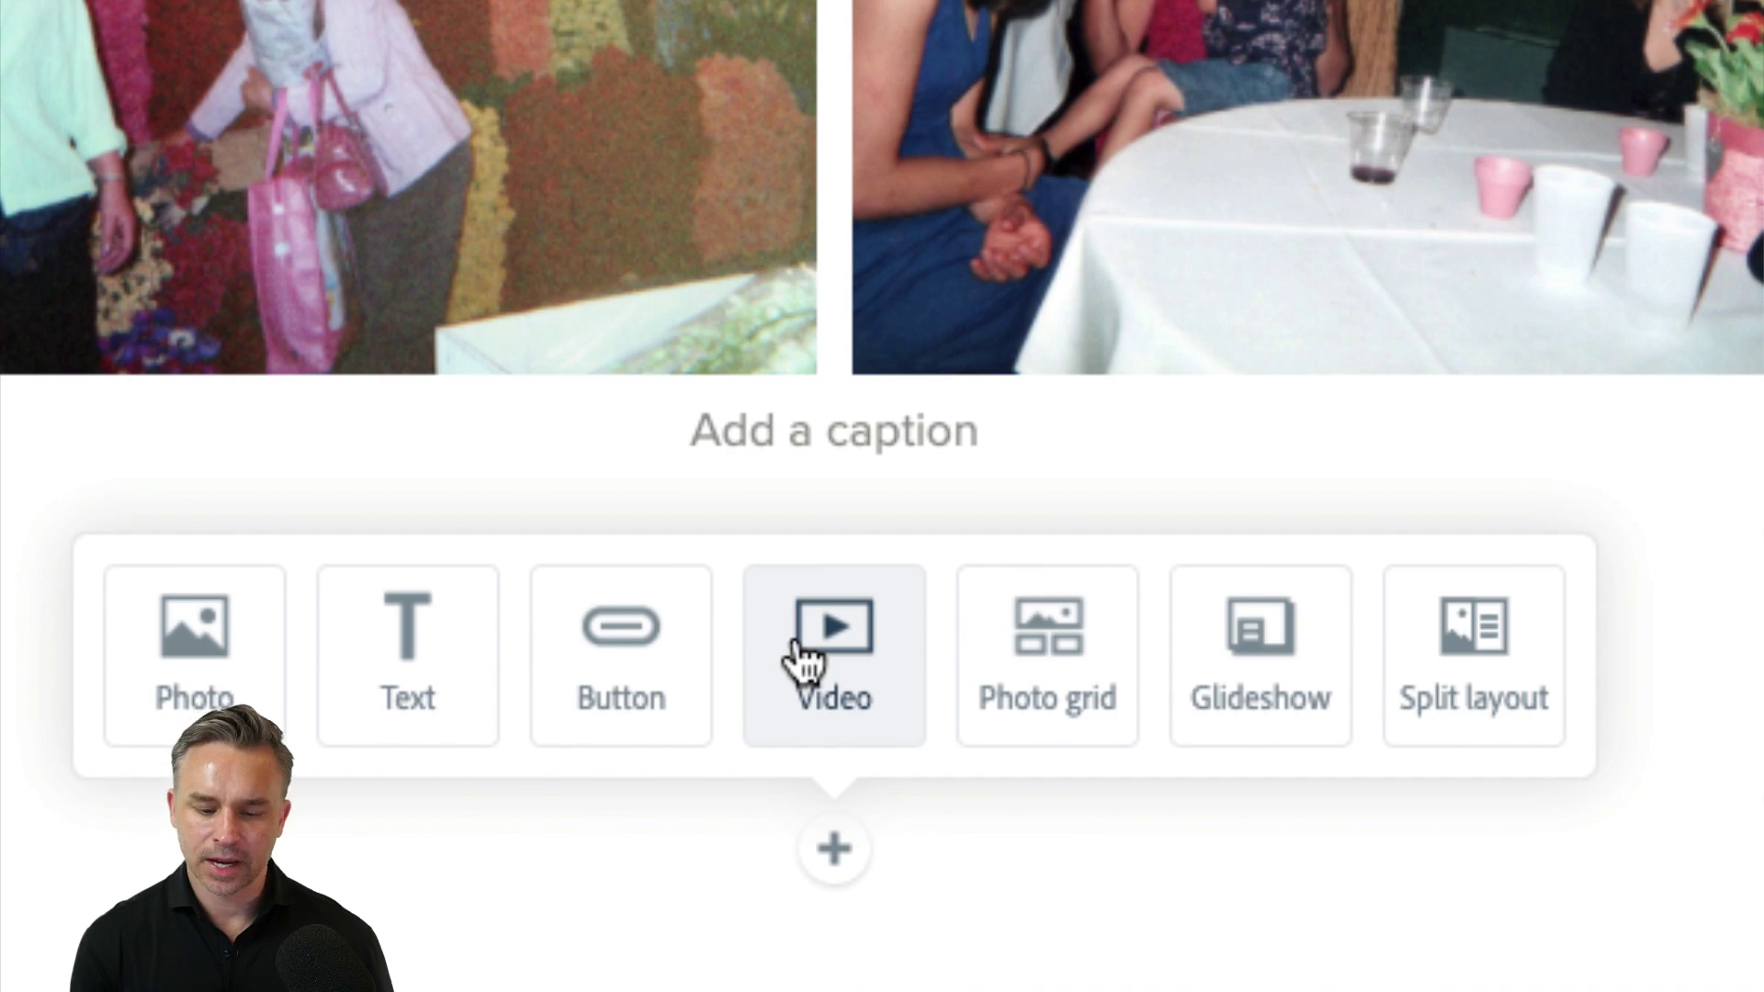
left_click(799, 654)
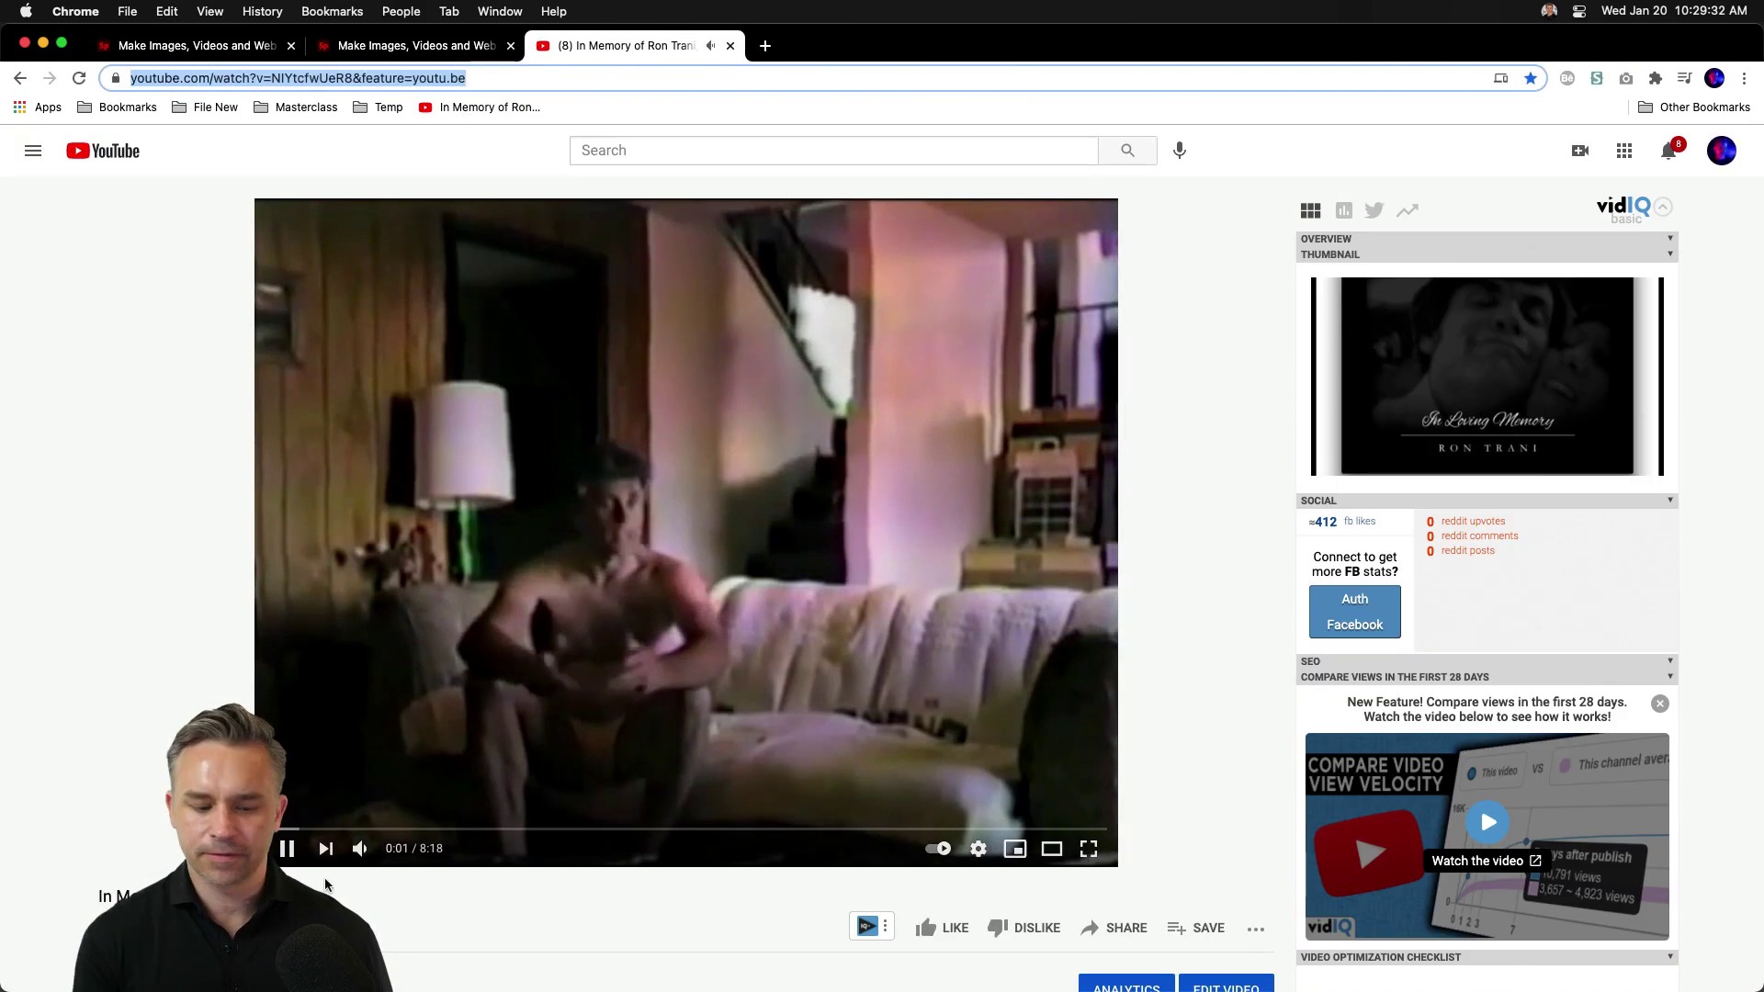
left_click(306, 830)
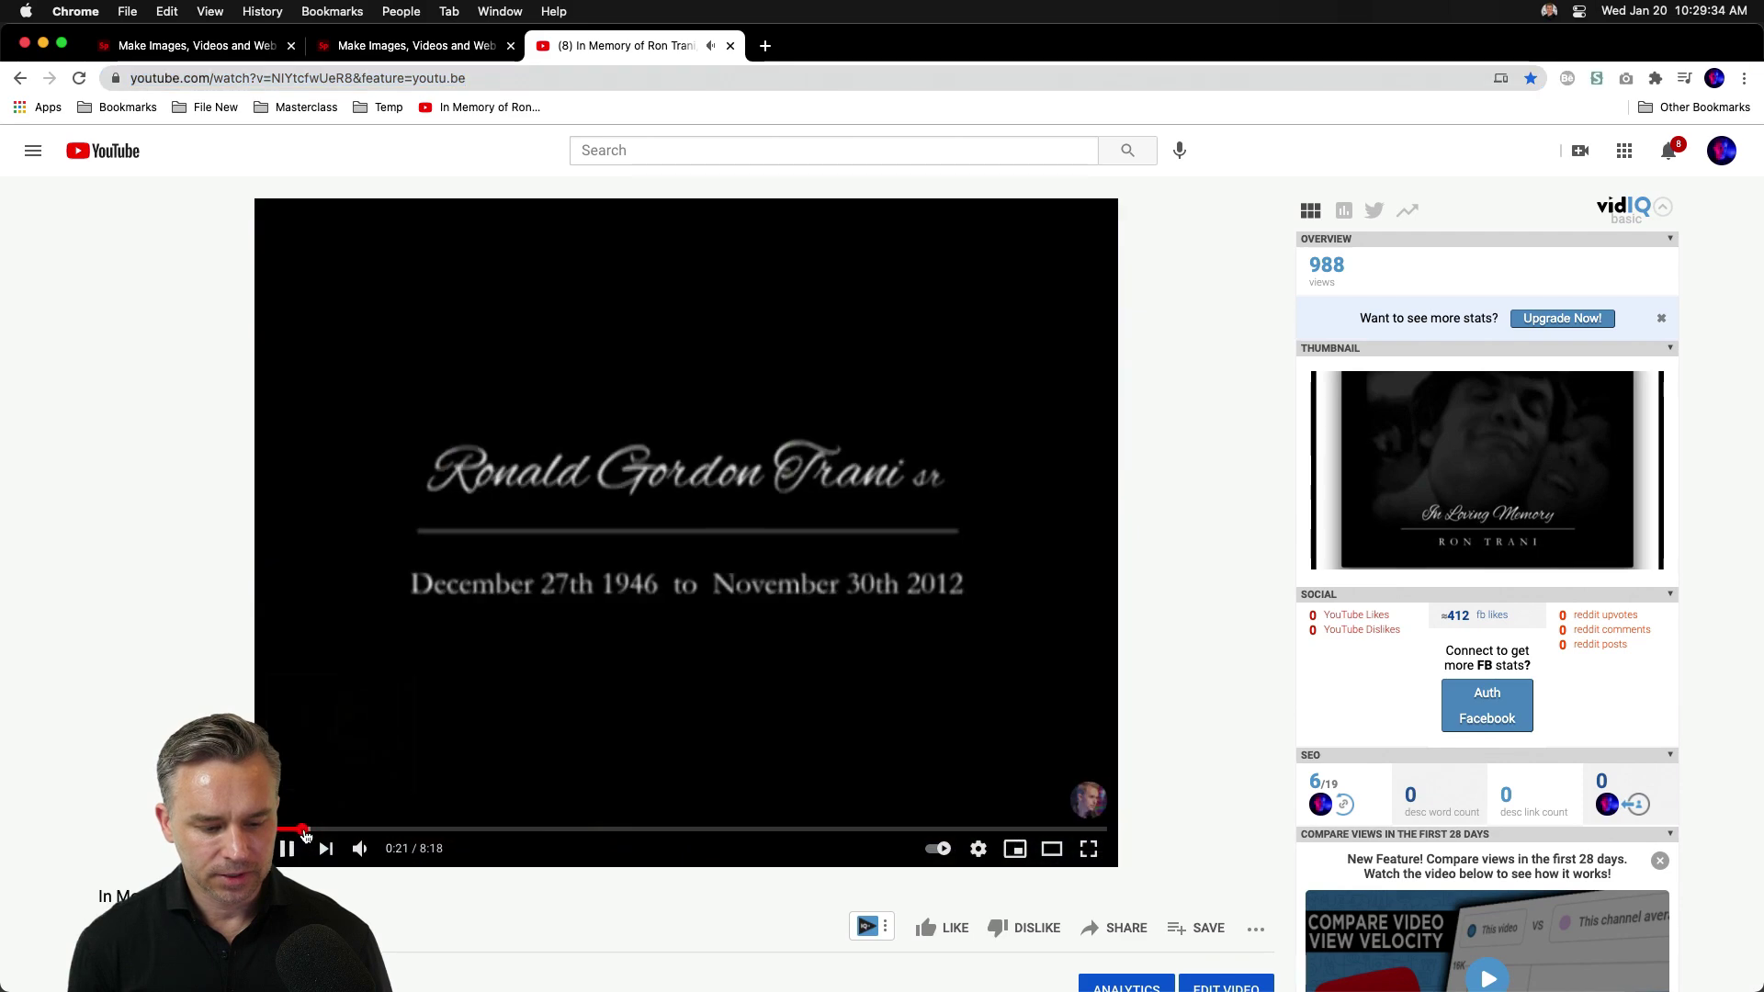
key("space")
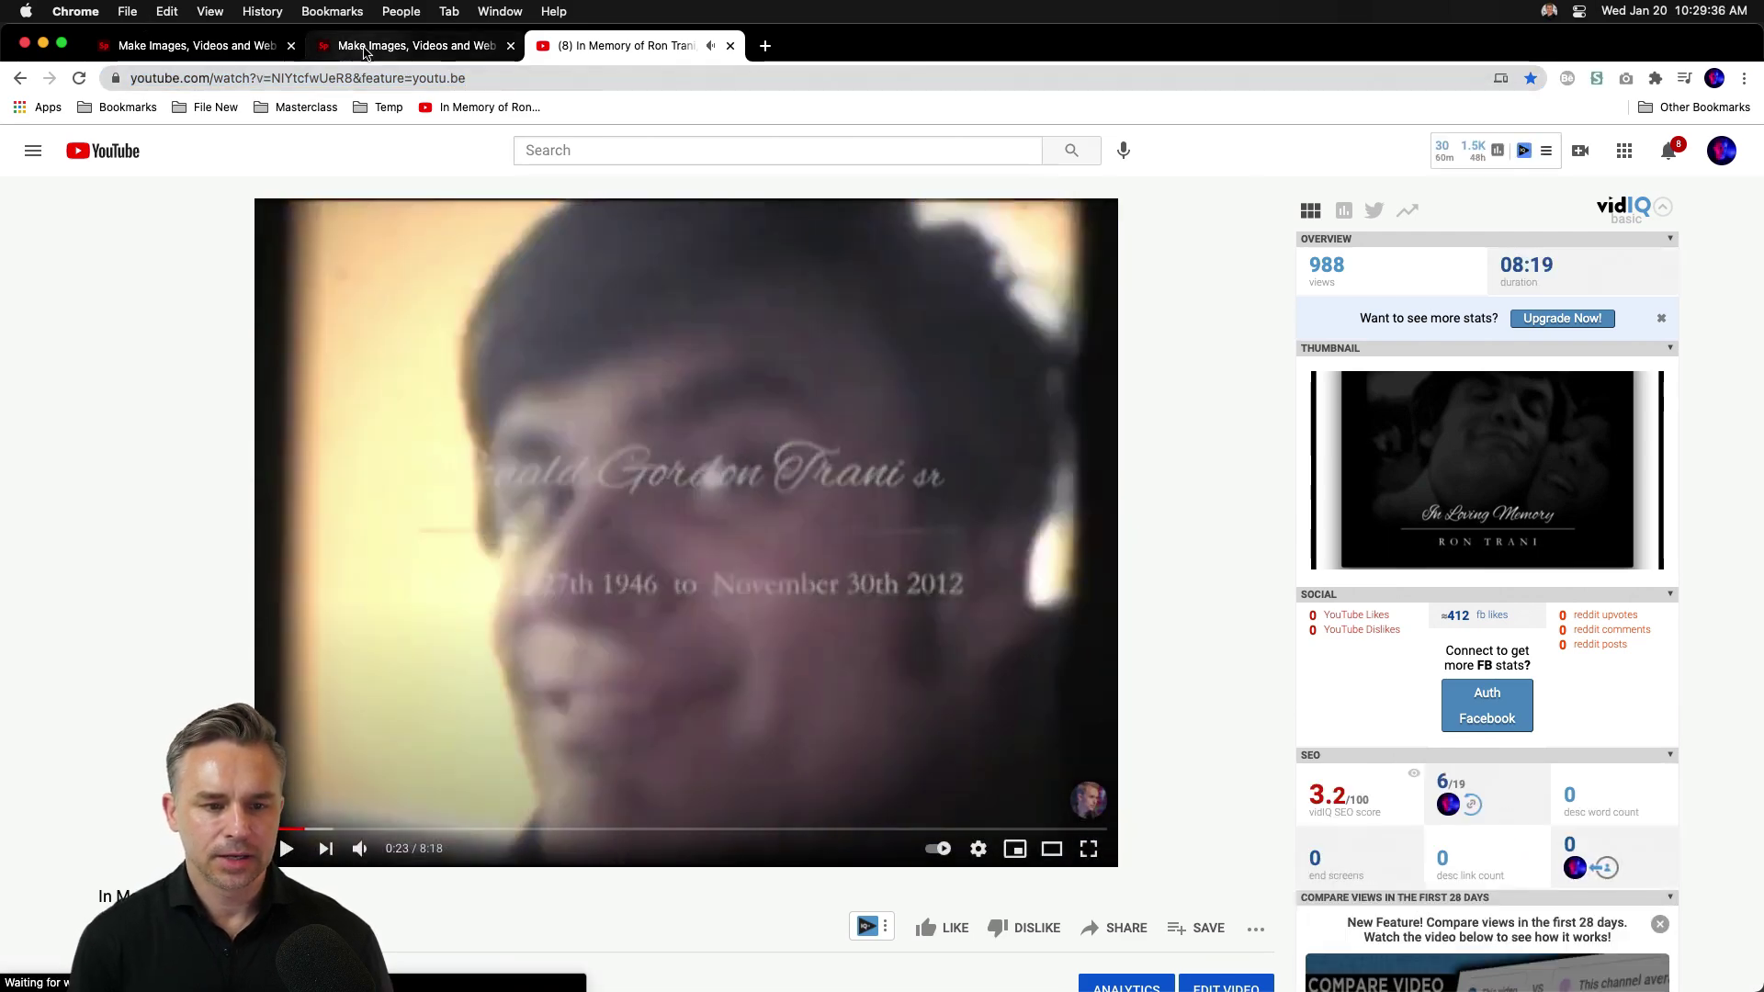
left_click(364, 48)
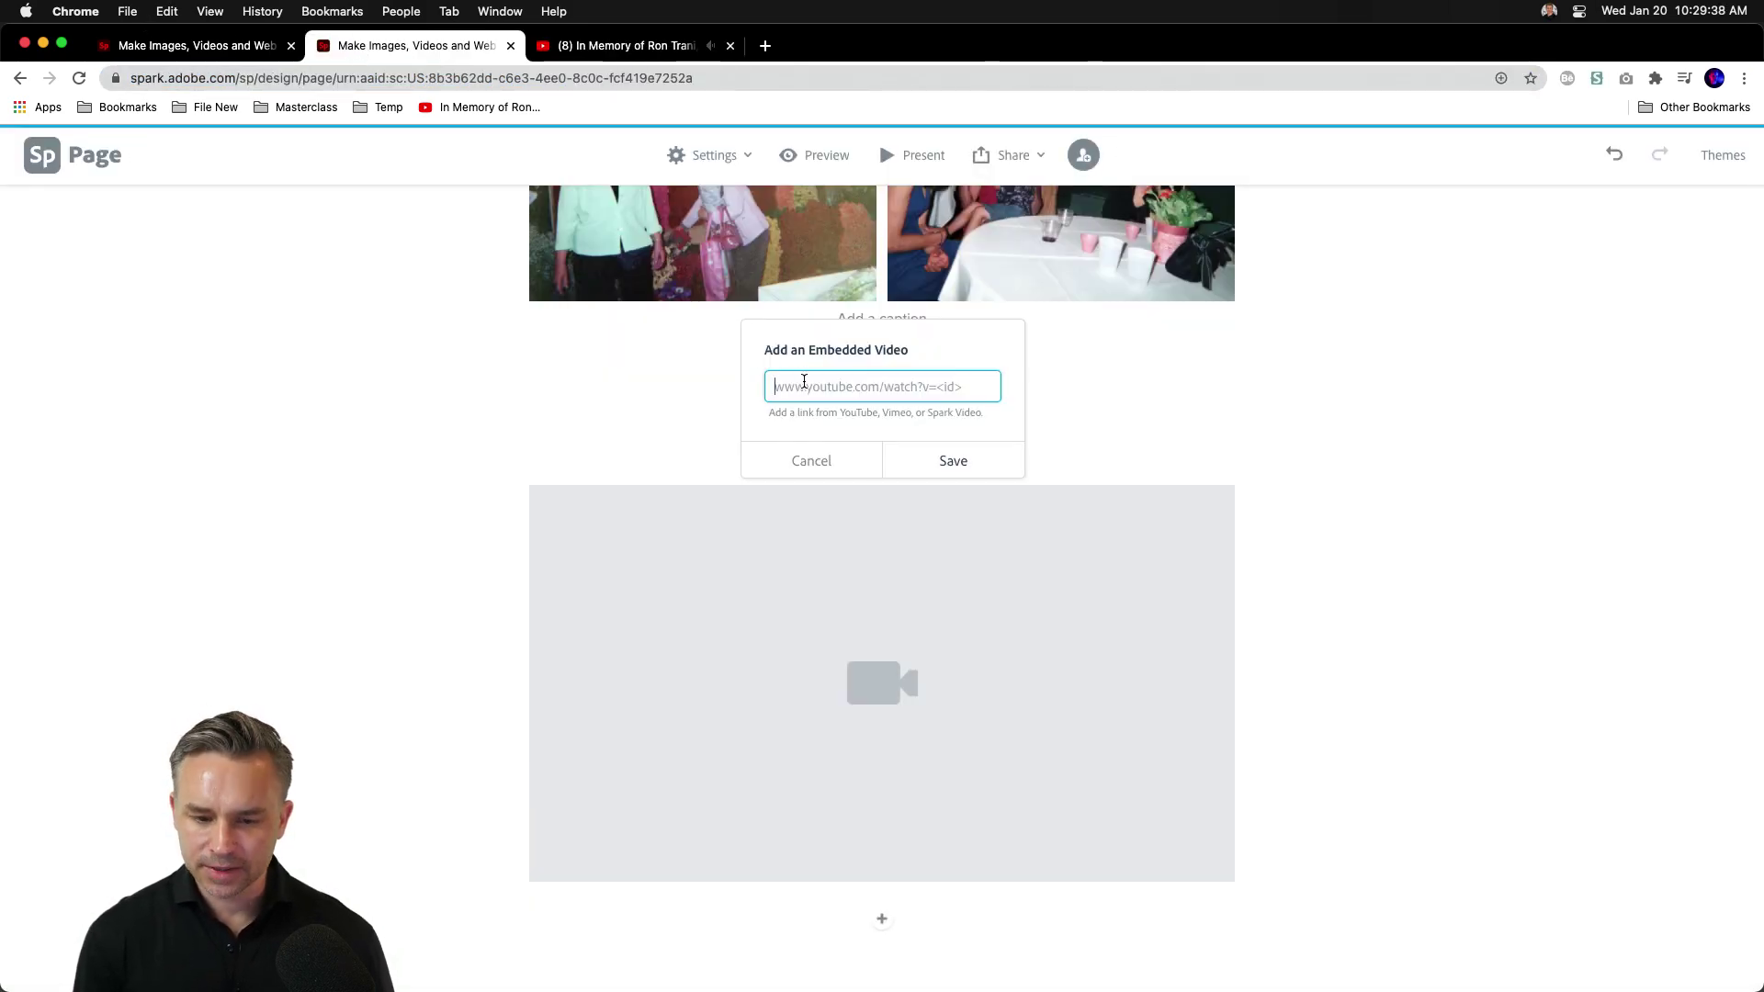
key("super+v")
left_click(920, 464)
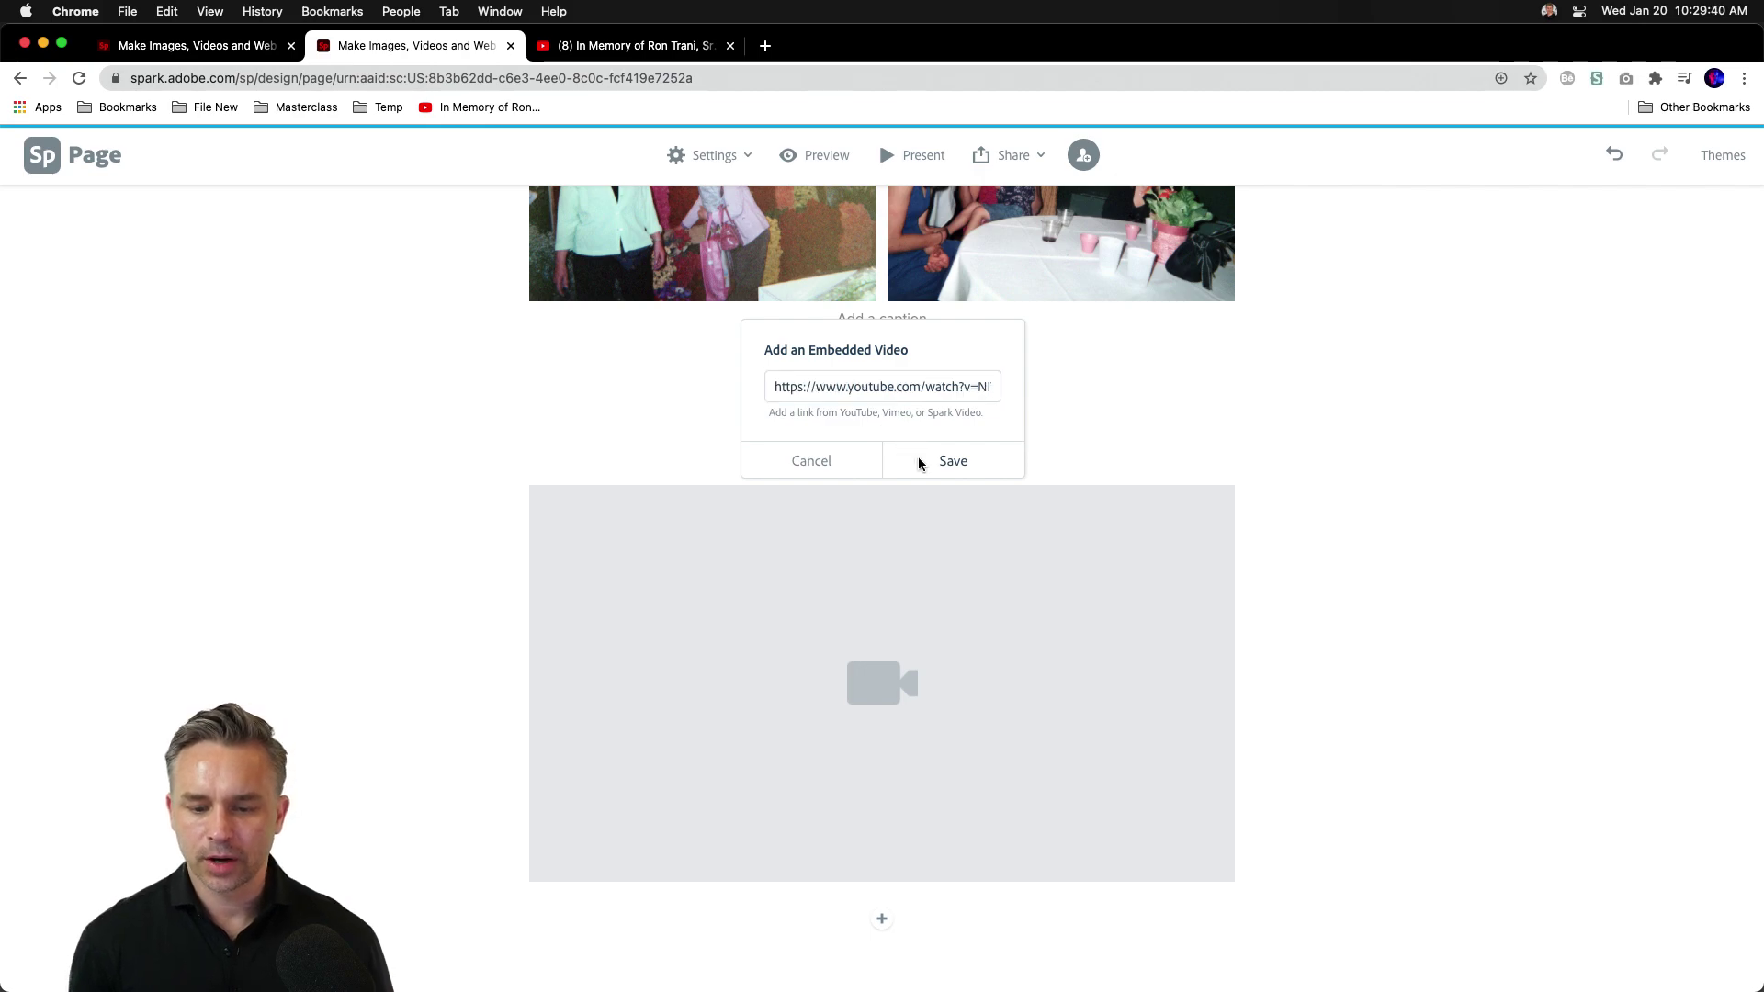
scroll(920, 464, "up", 20)
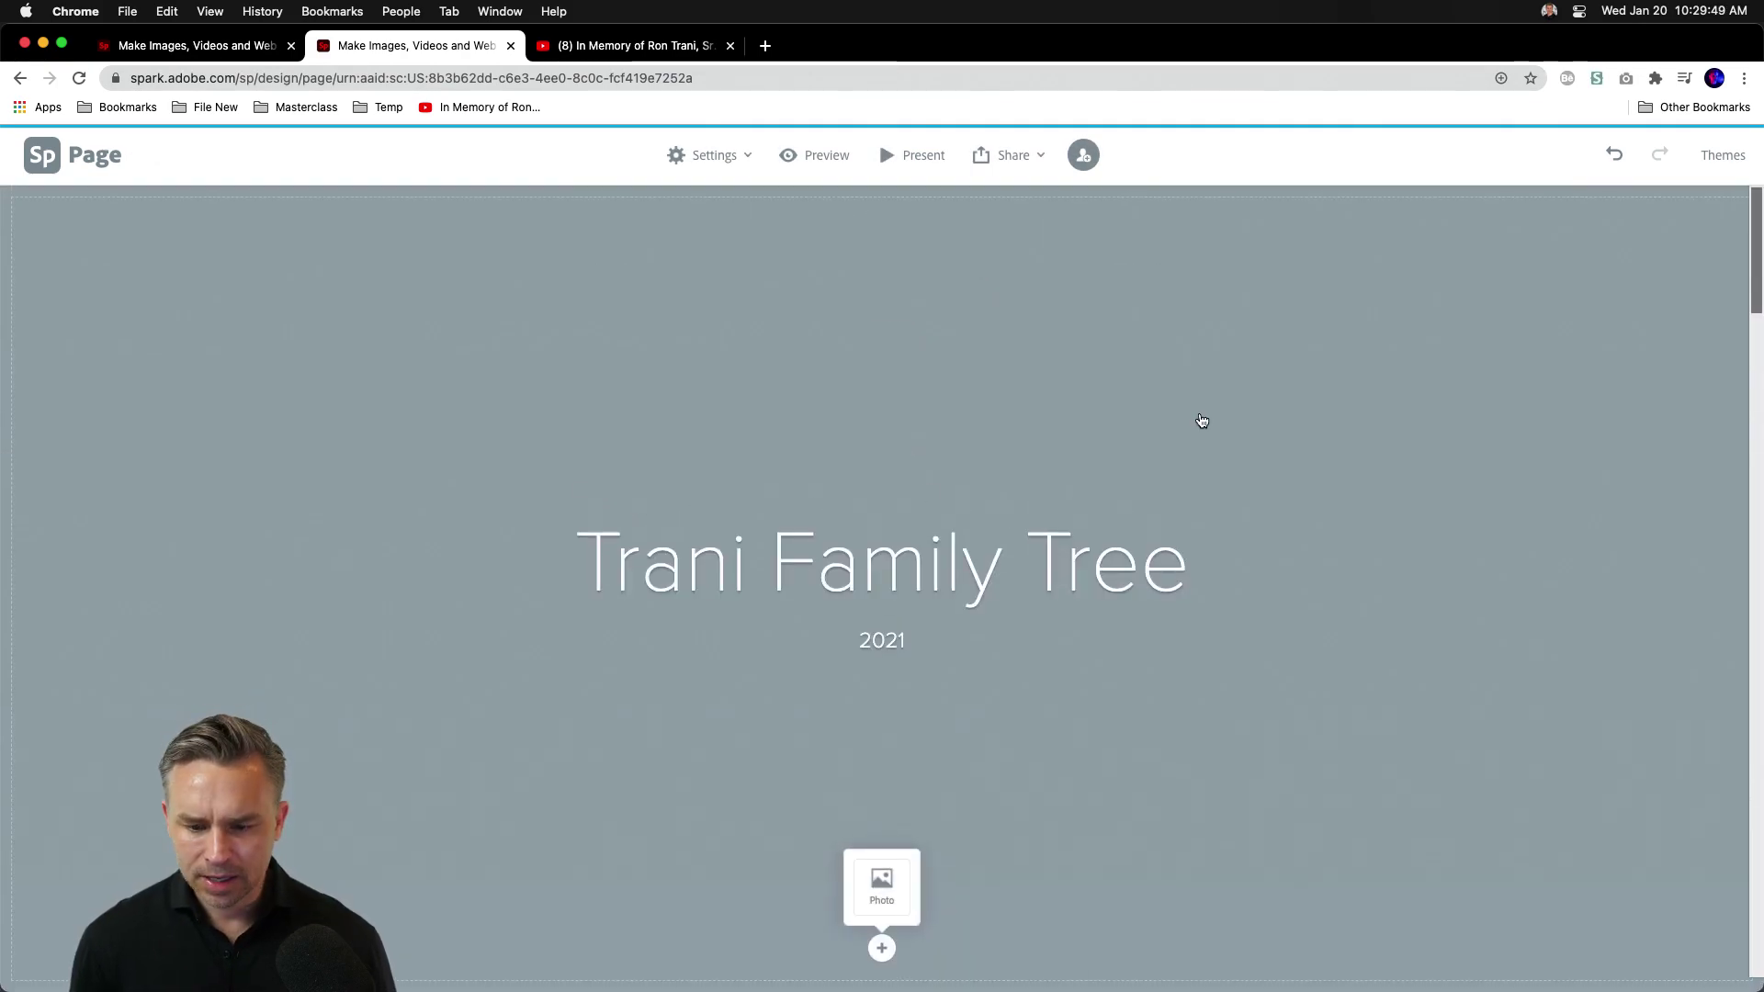
Step: Upload Collage.jpg from the Desktop as the title header's background photo
scroll(836, 599, "down", 2)
scroll(834, 717, "up", 2)
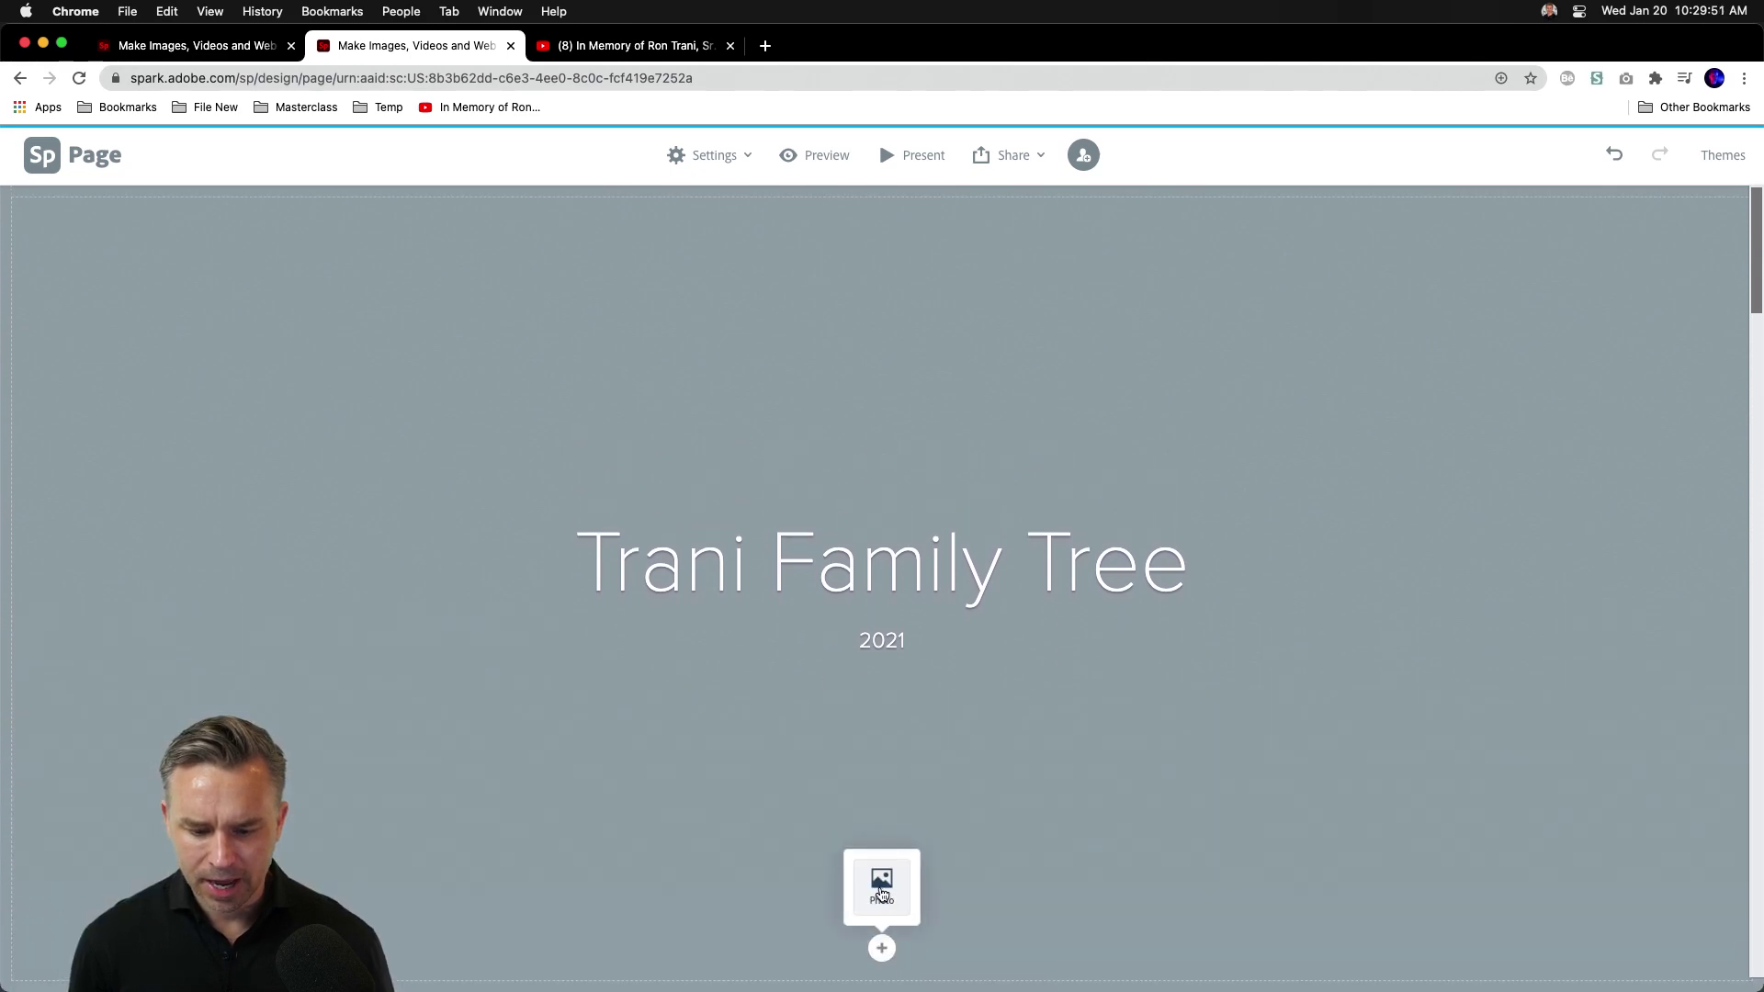
left_click(881, 891)
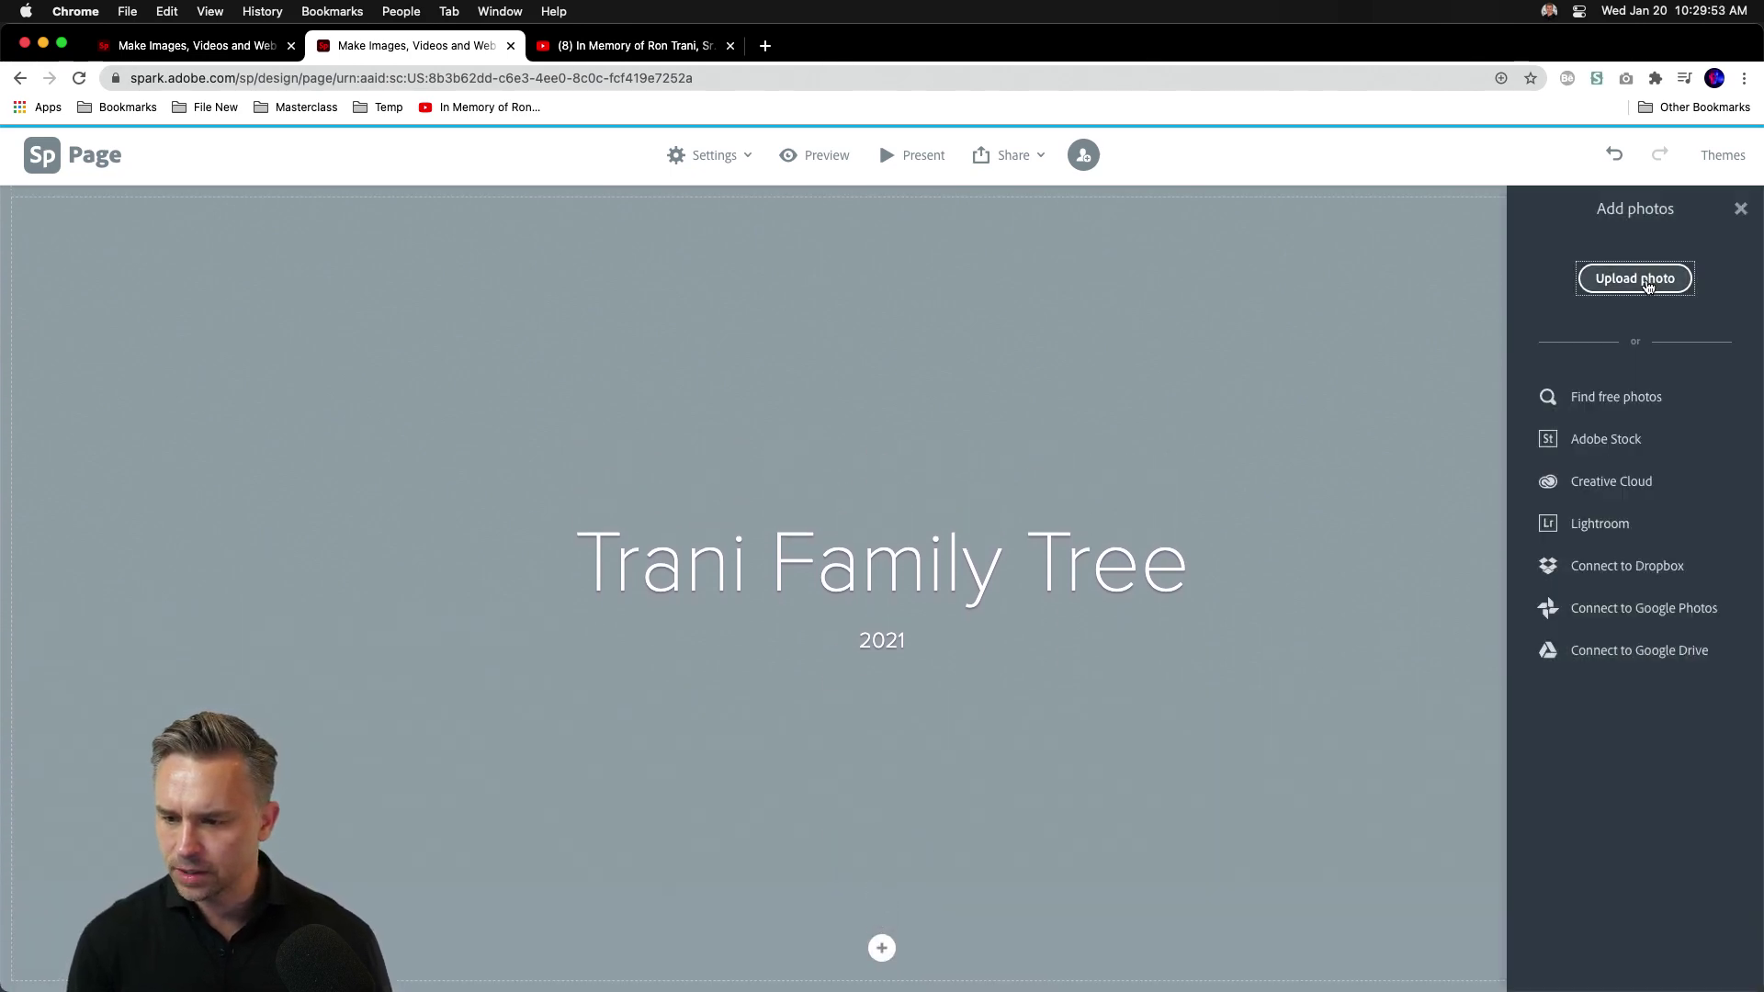
left_click(1645, 280)
left_click(613, 395)
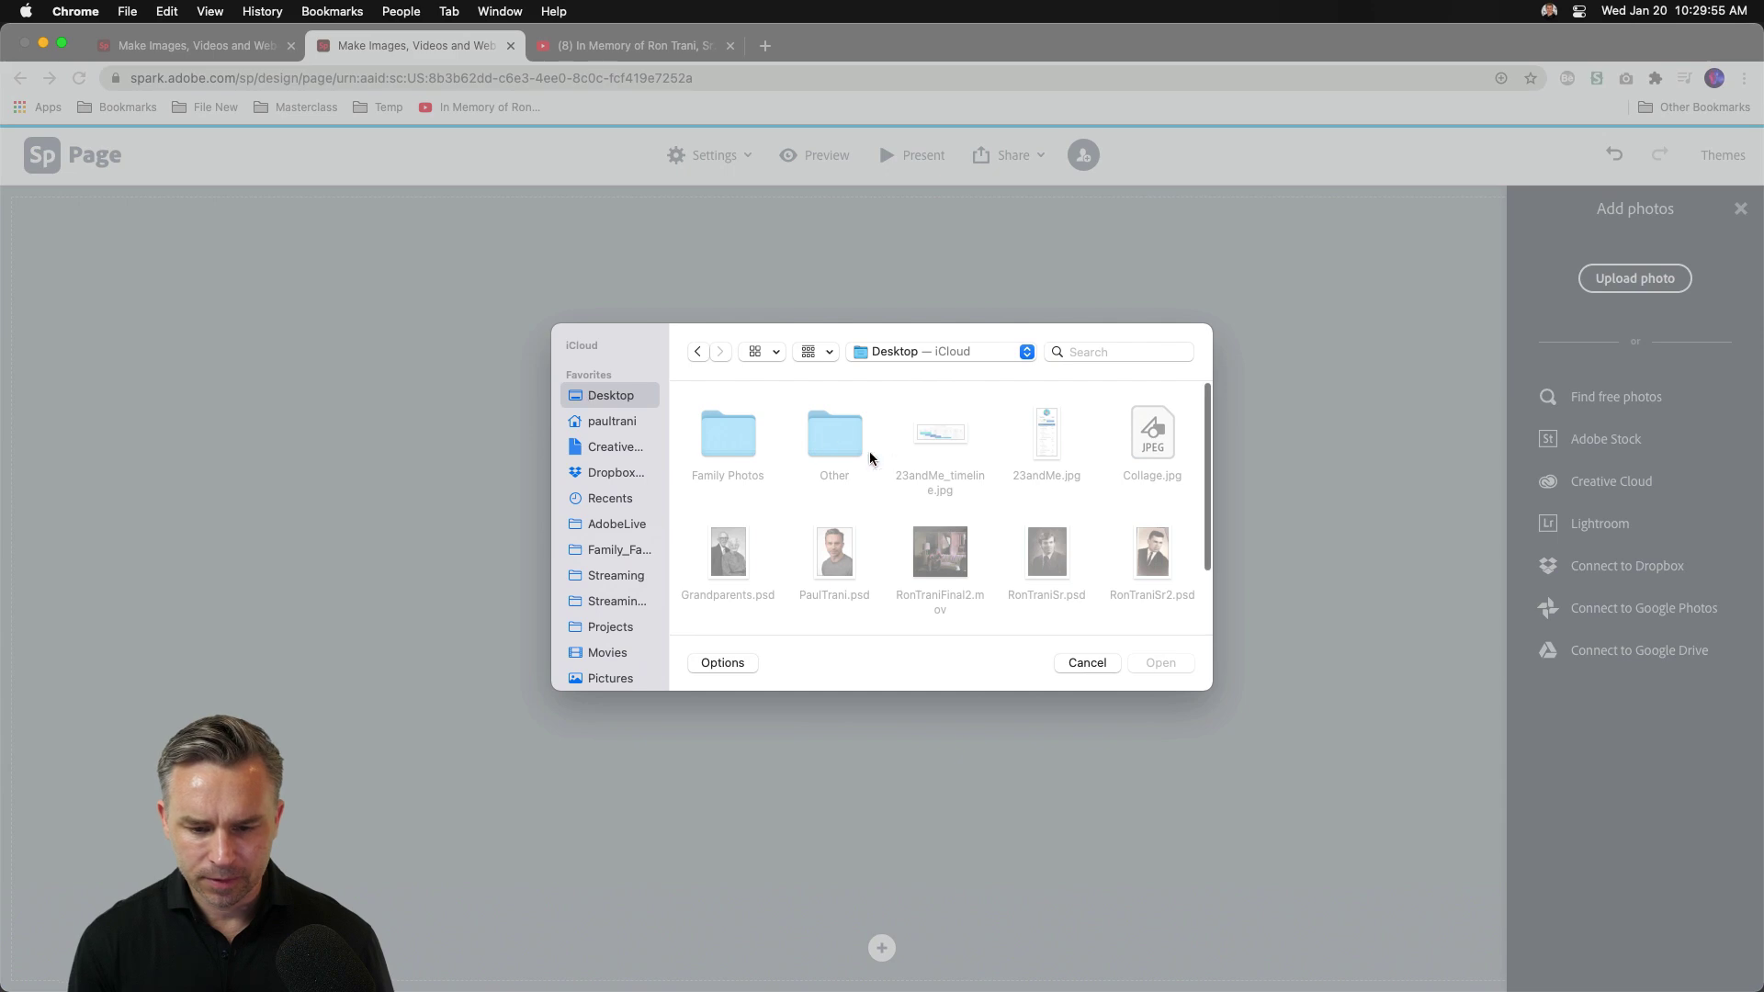
double_click(1152, 434)
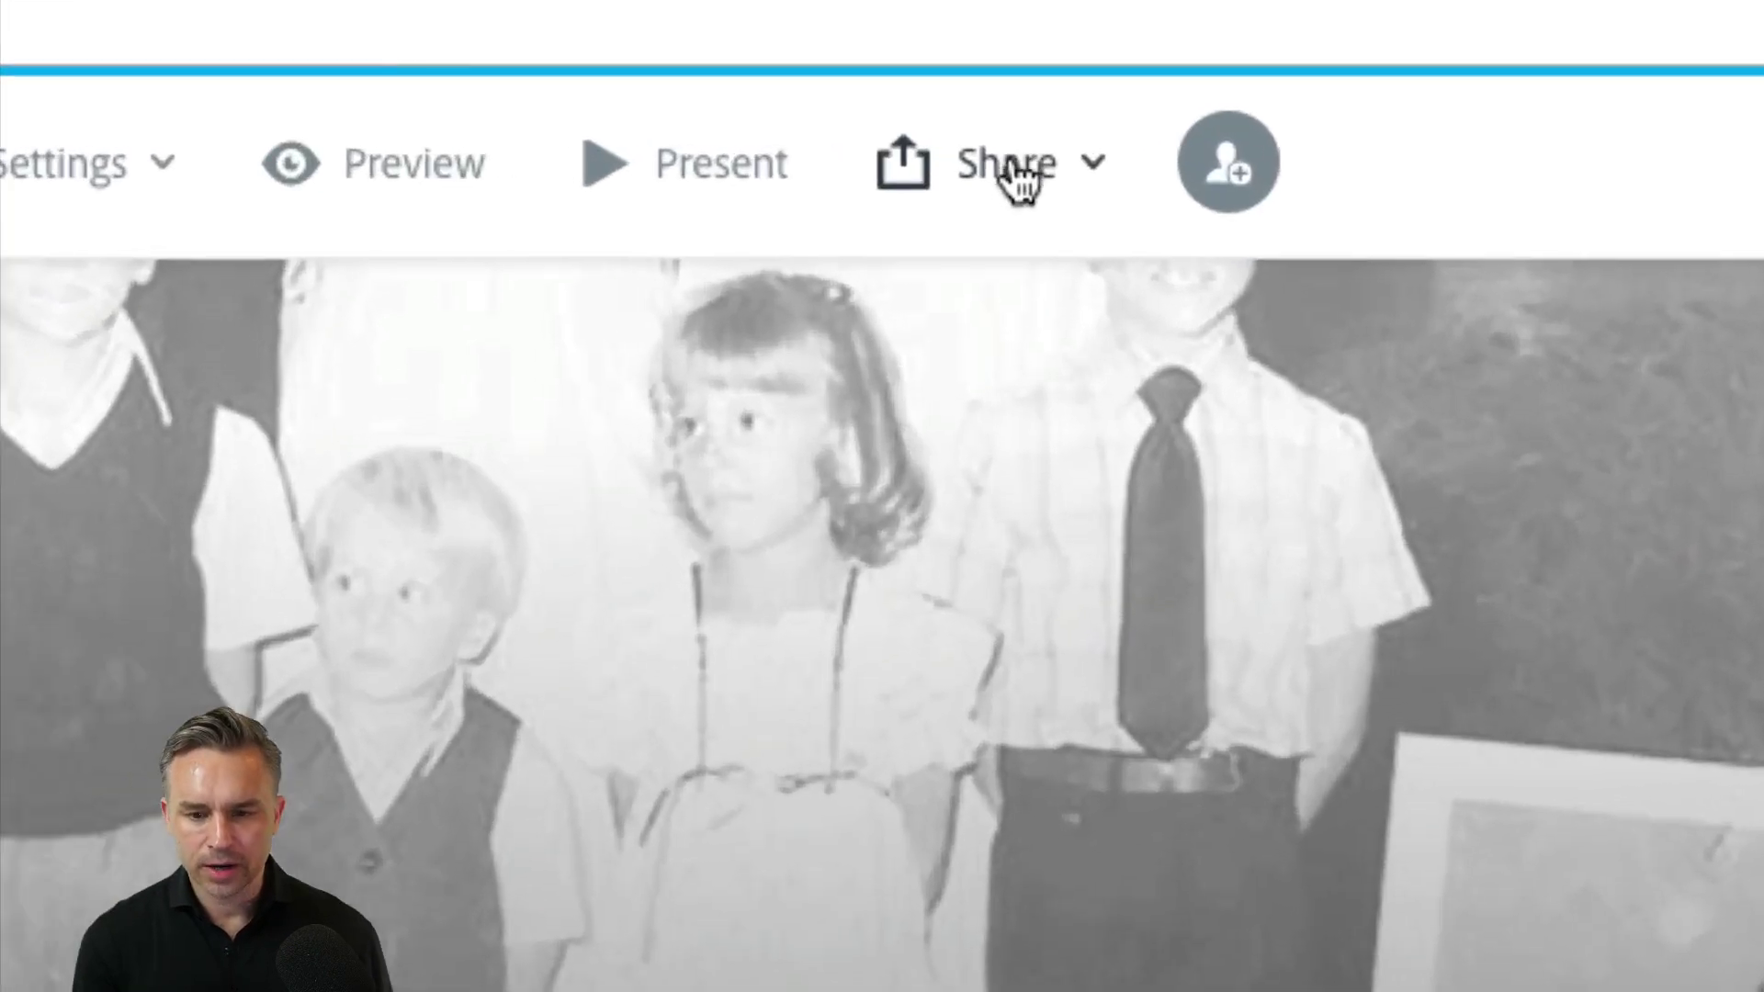
Step: Open the Share options for publishing the Trani Family Tree page
left_click(1052, 161)
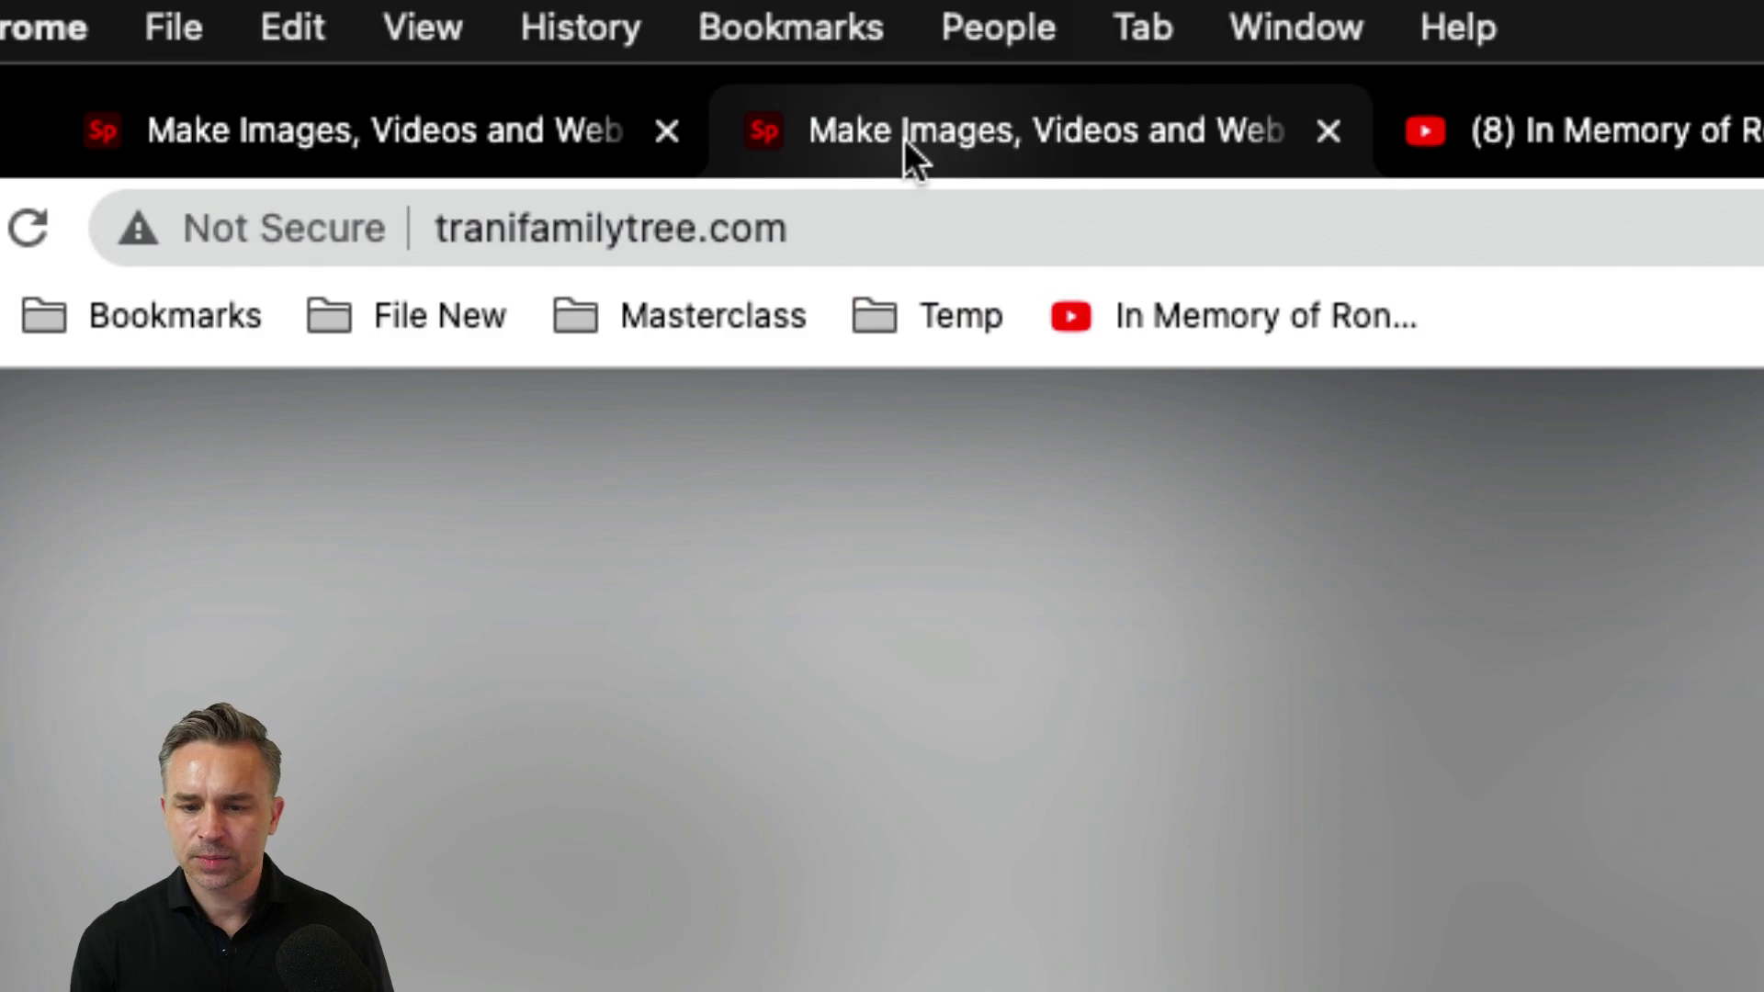
Step: Cycle through the Spark and memorial video tabs, then scroll down the published Trani Family Tree site
left_click(903, 138)
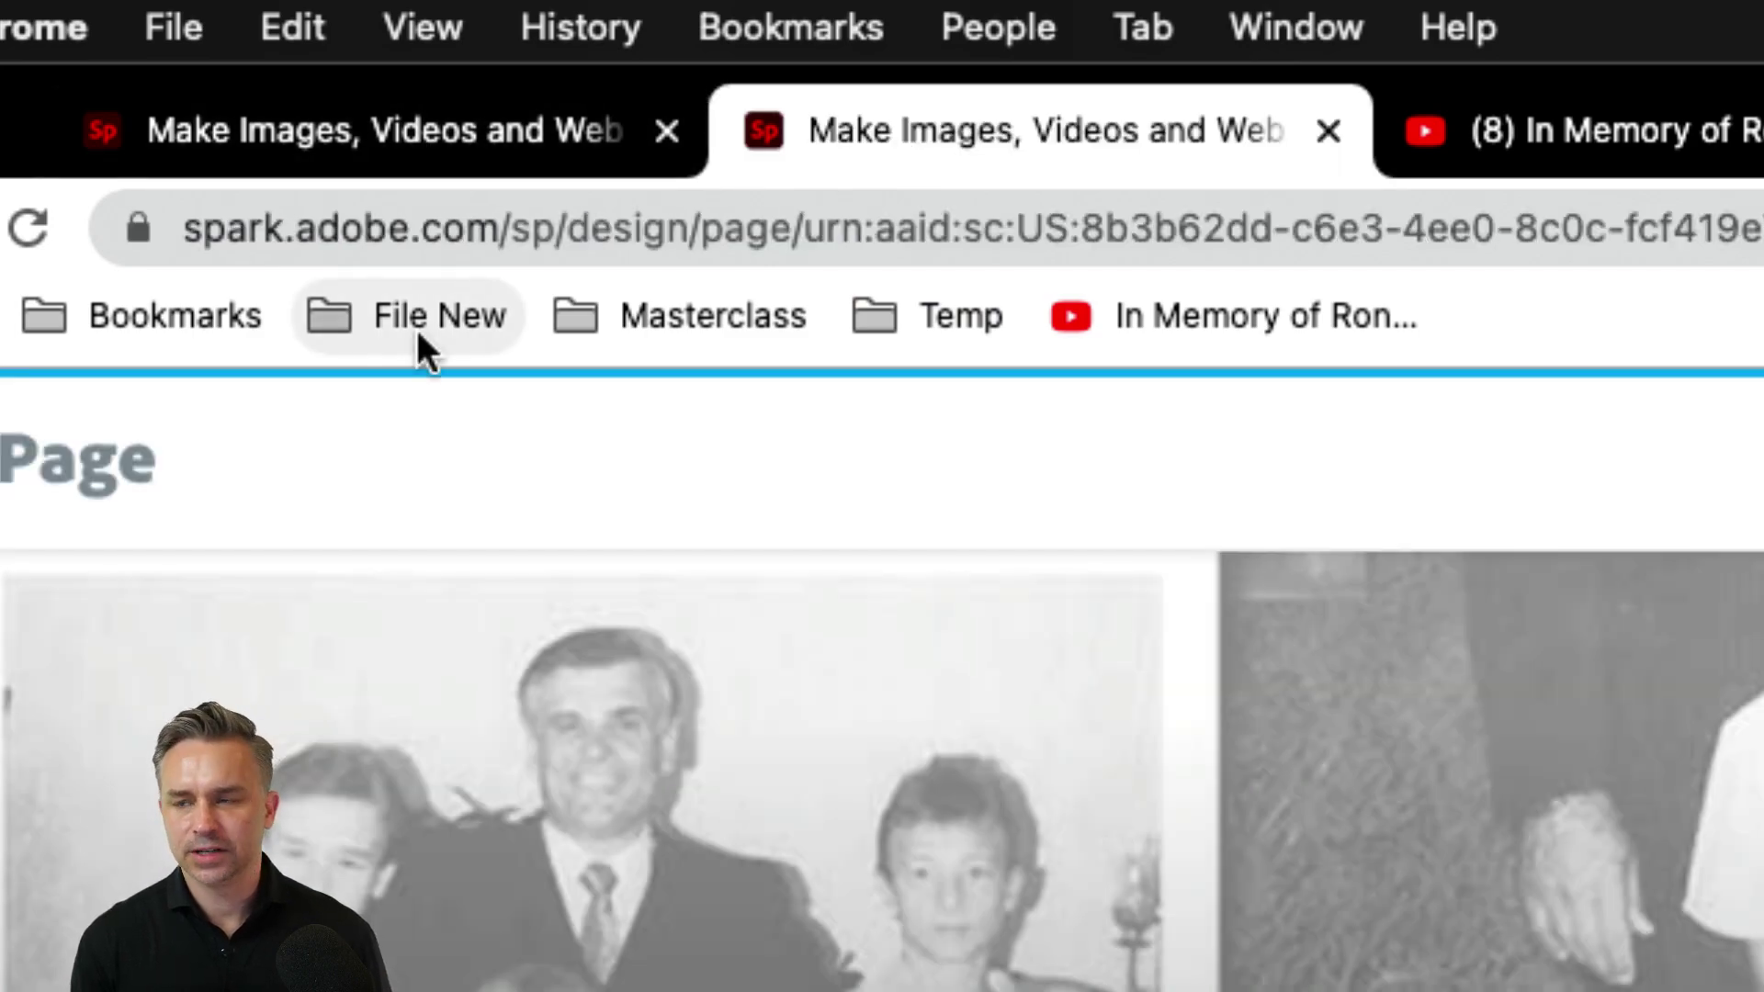
left_click(1470, 134)
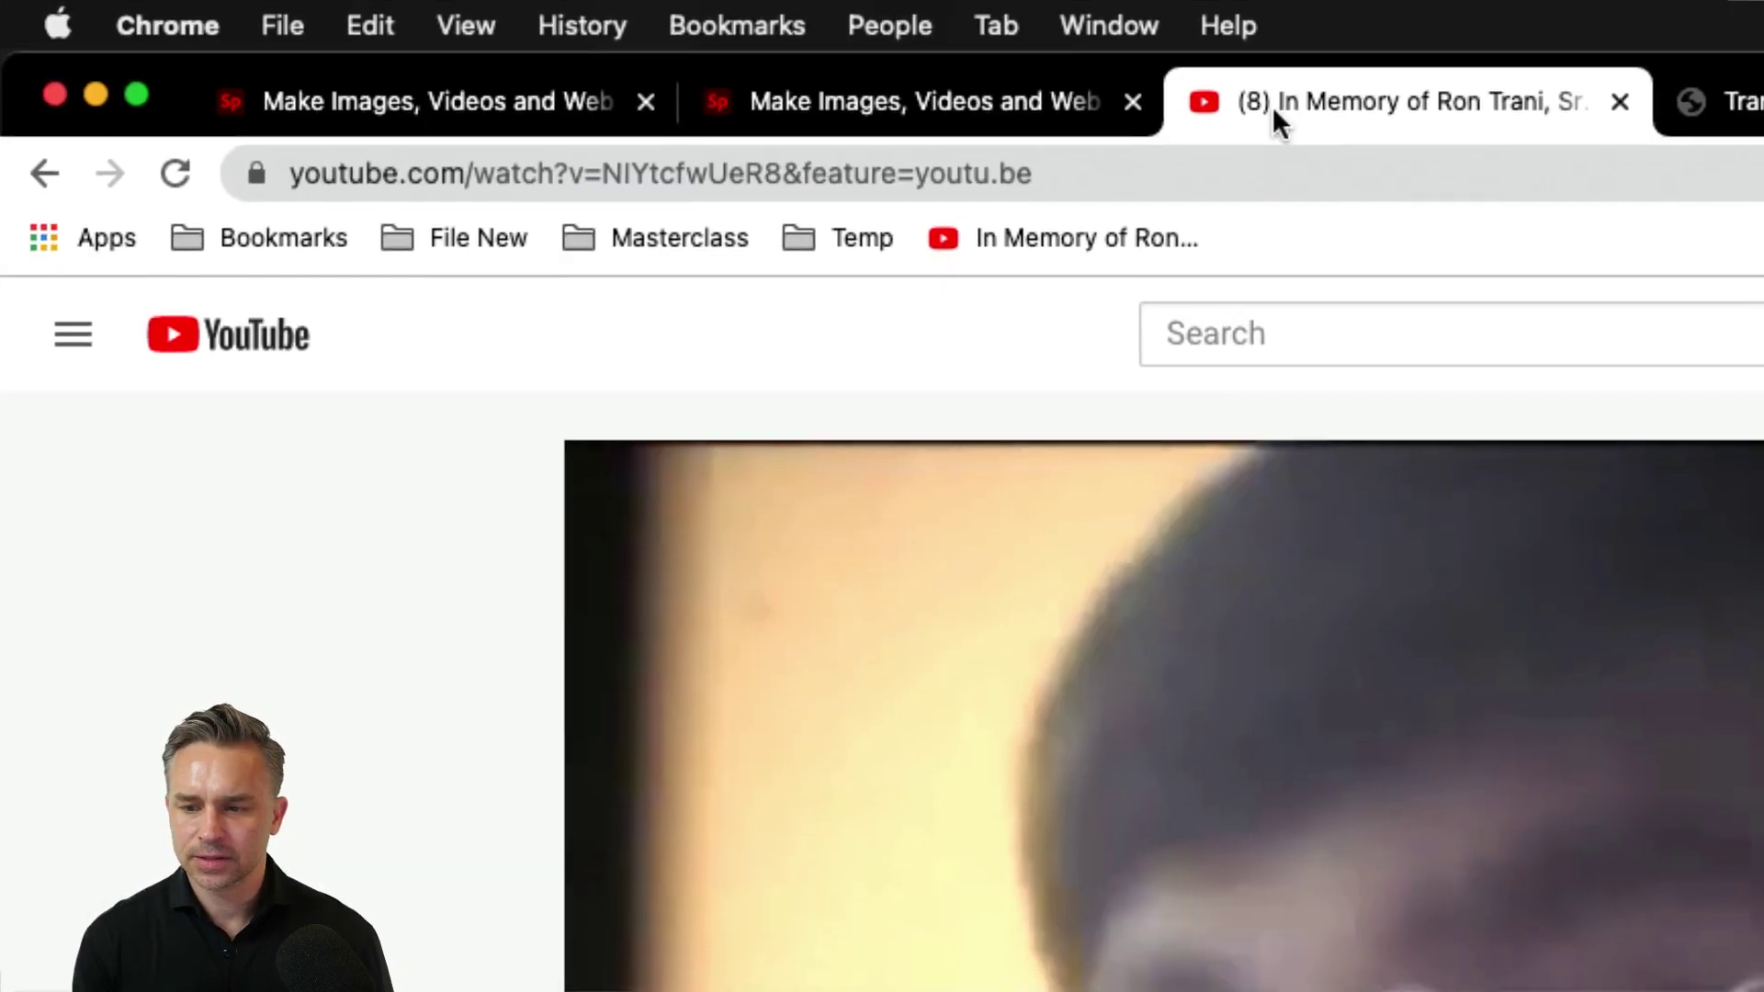
left_click(1746, 103)
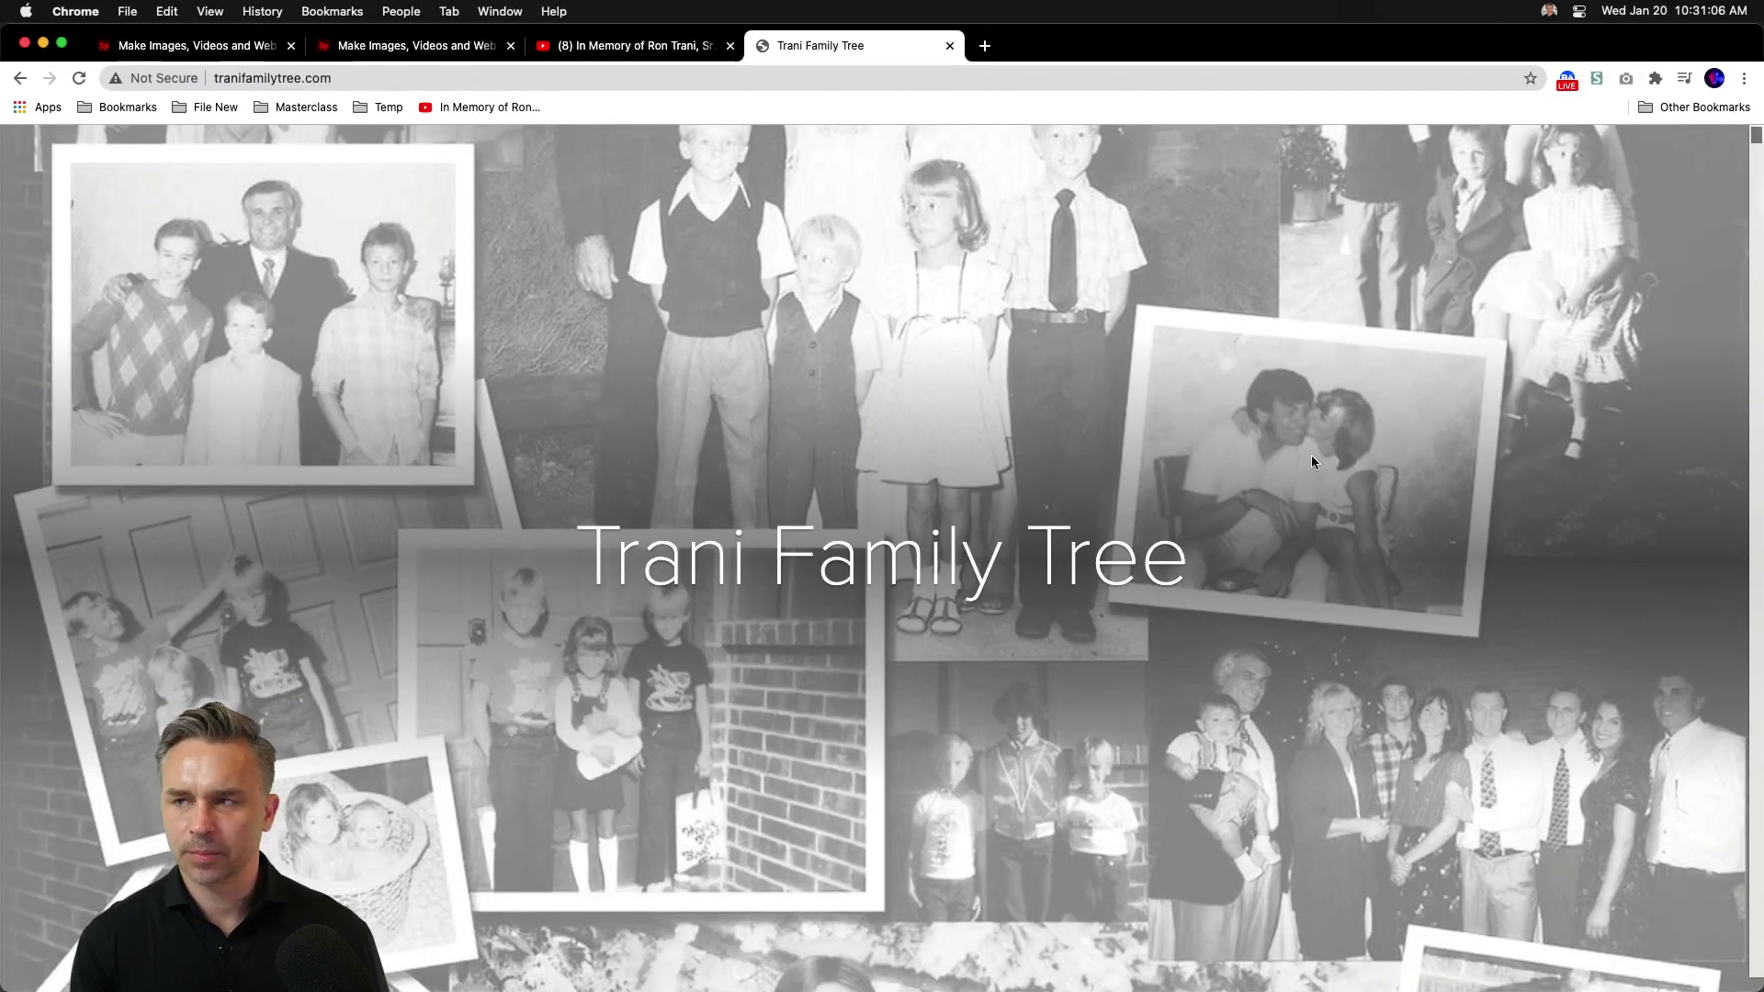
scroll(1613, 563, "down", 3)
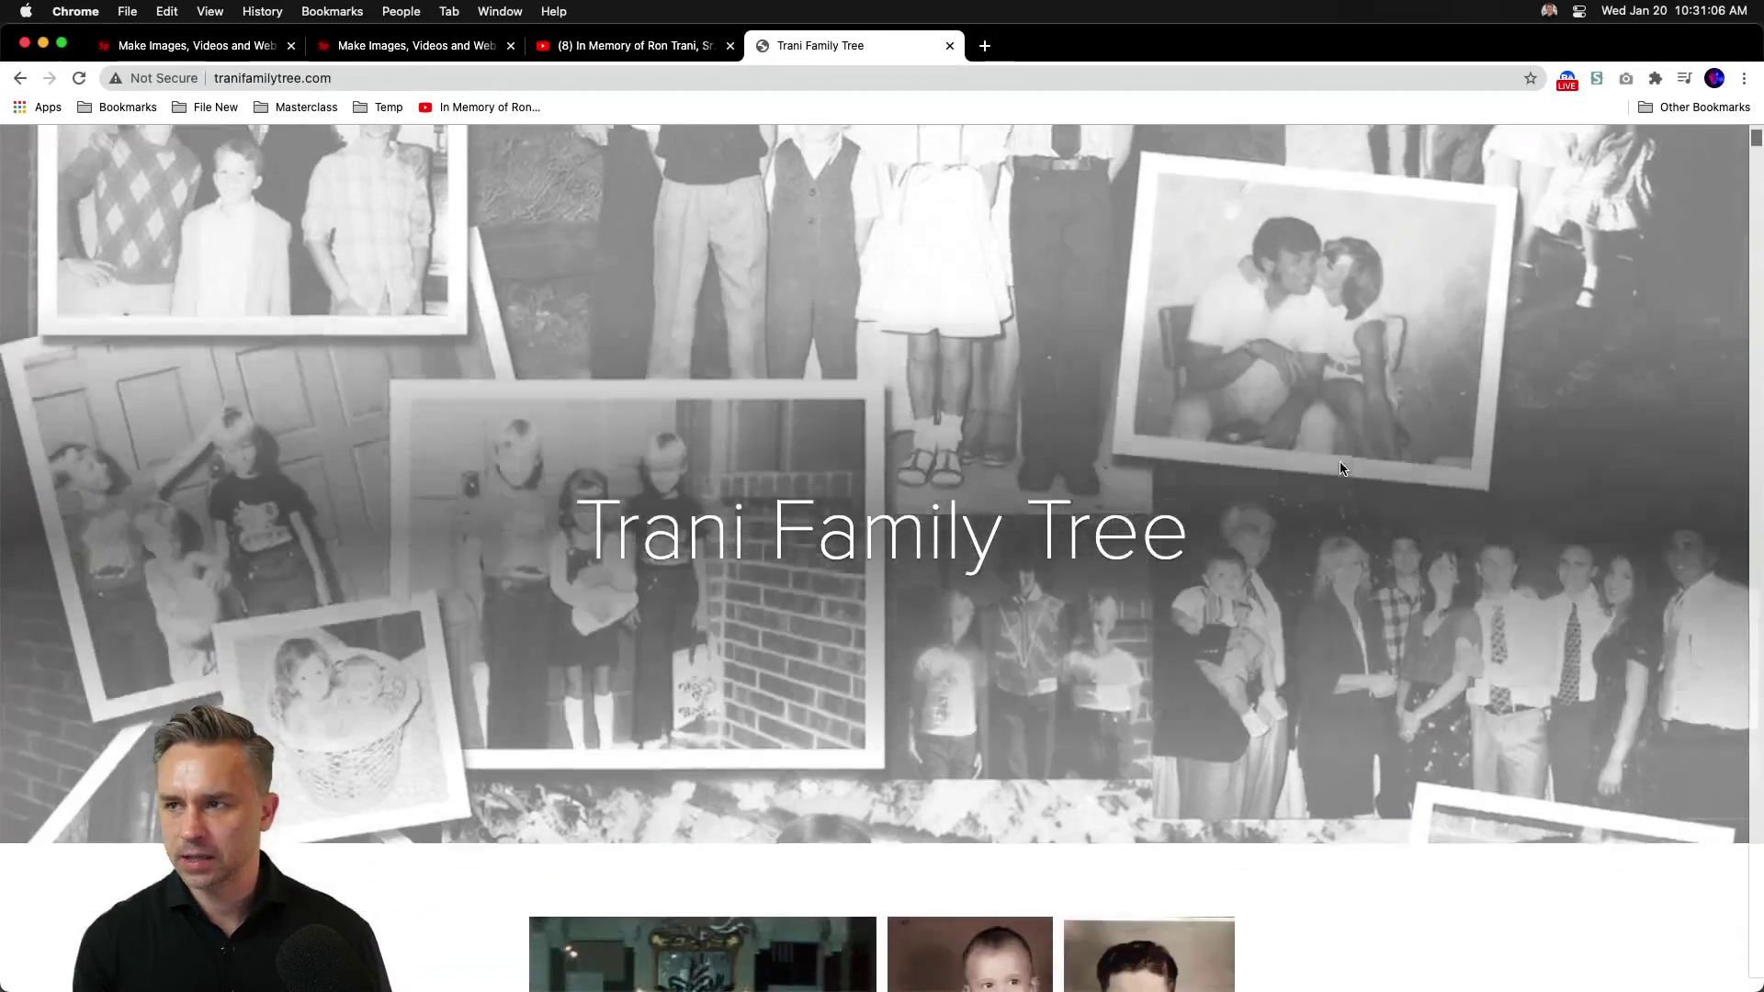
scroll(1340, 468, "down", 15)
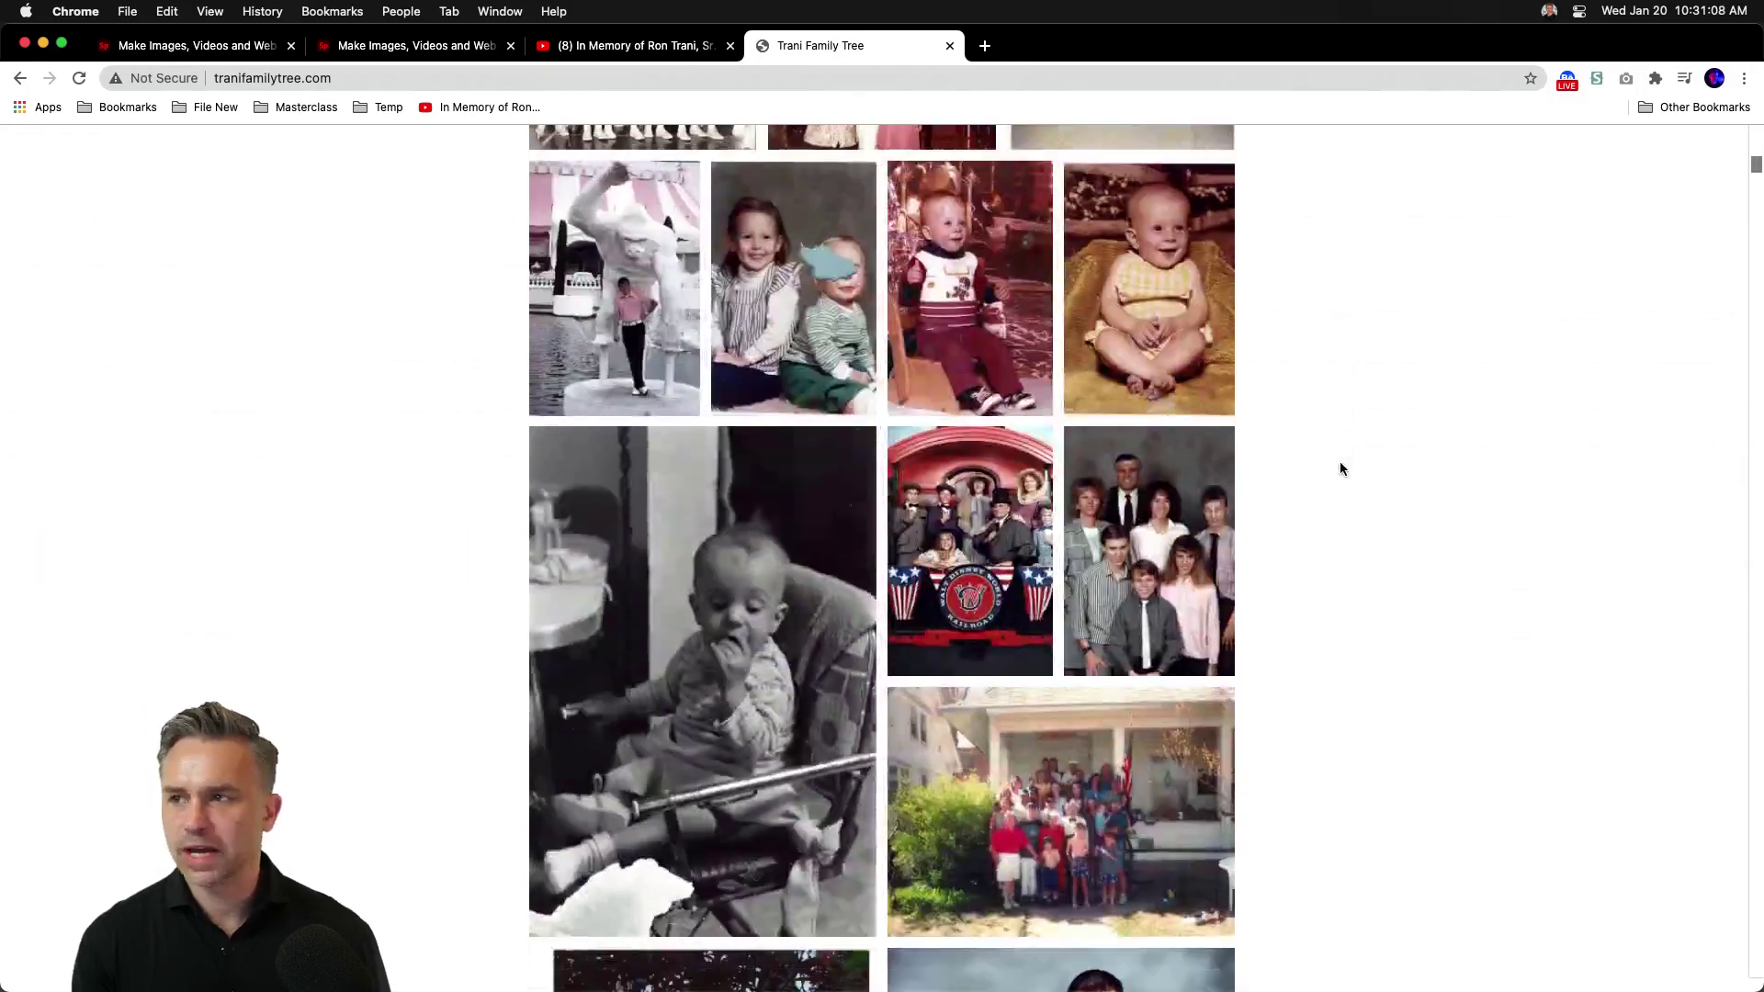
scroll(1339, 468, "down", 3)
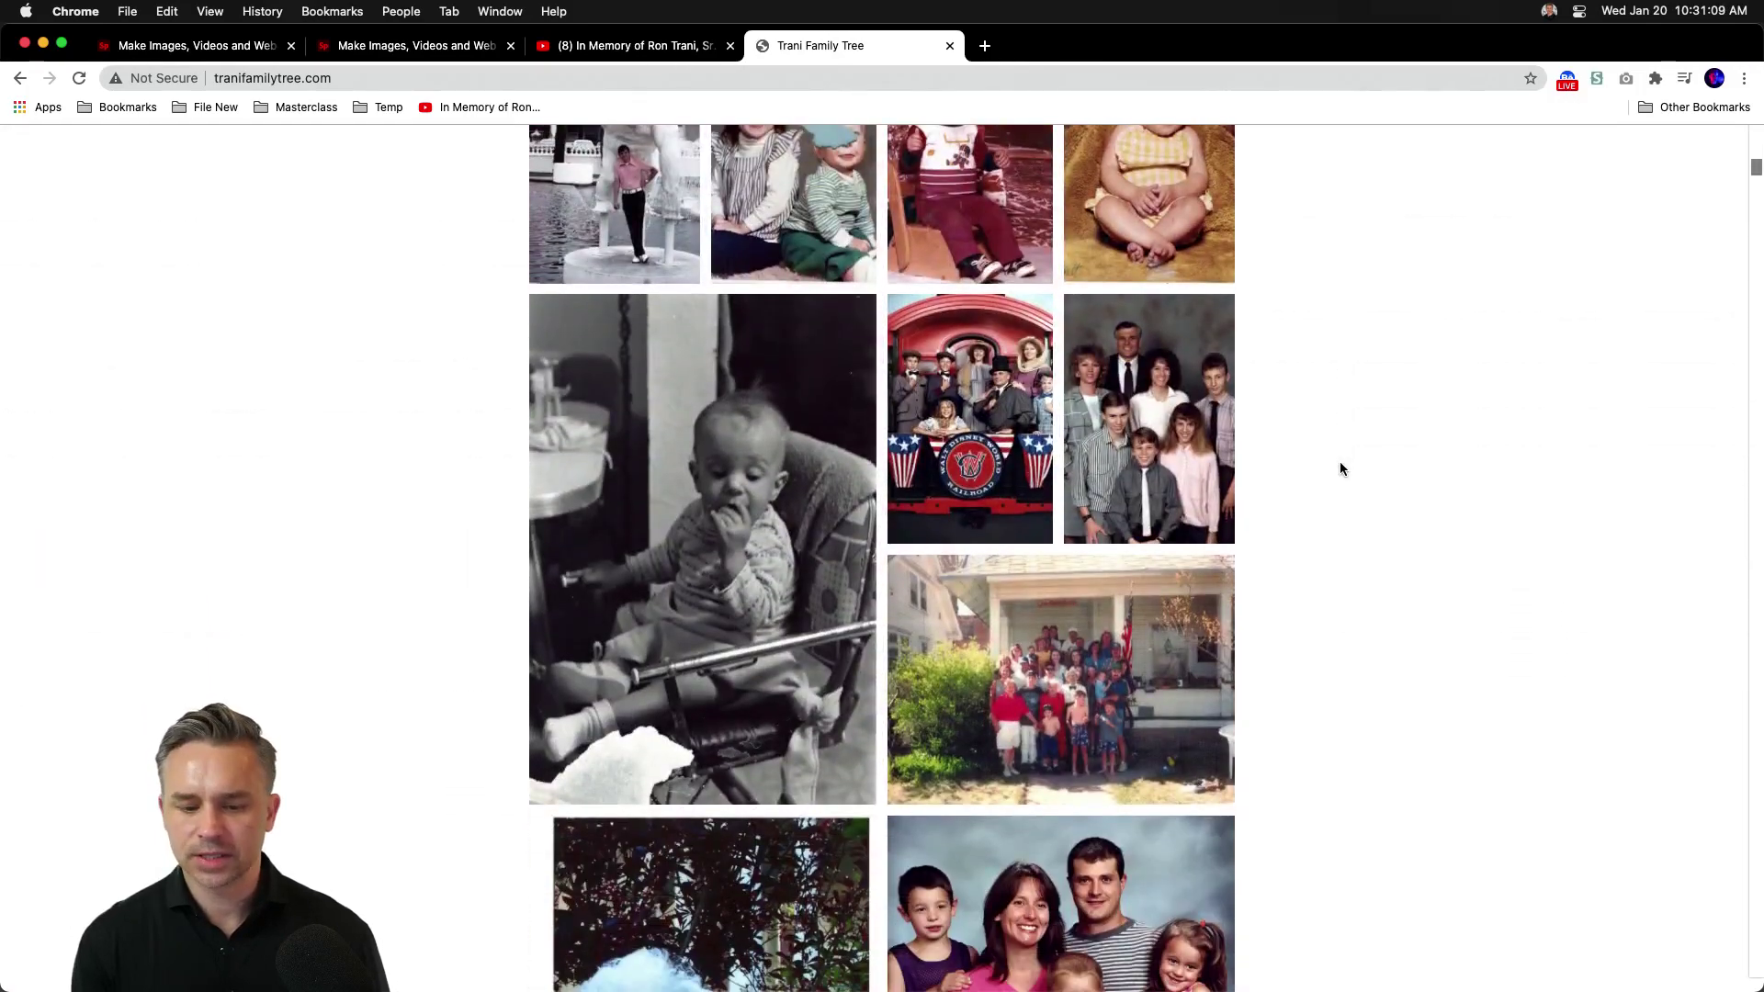
Step: Enlarge the Disney railroad family photo in the gallery, close it, and scroll around the page
left_click(930, 424)
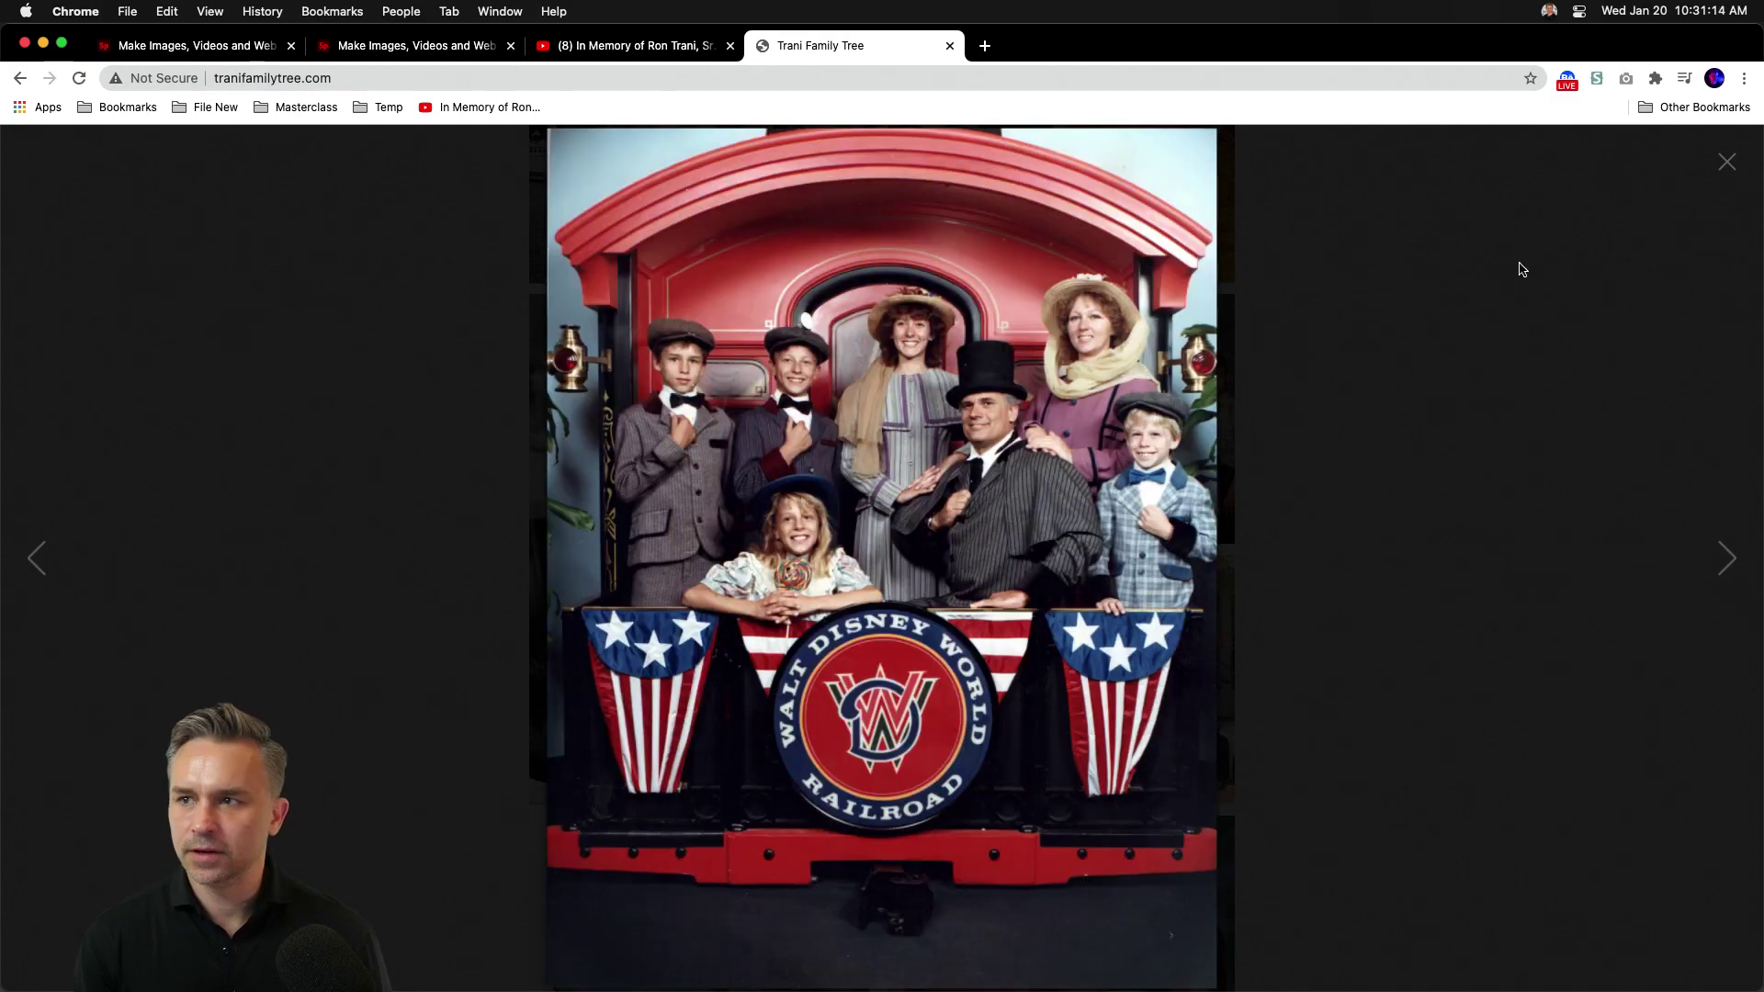
left_click(1723, 162)
scroll(1103, 533, "down", 20)
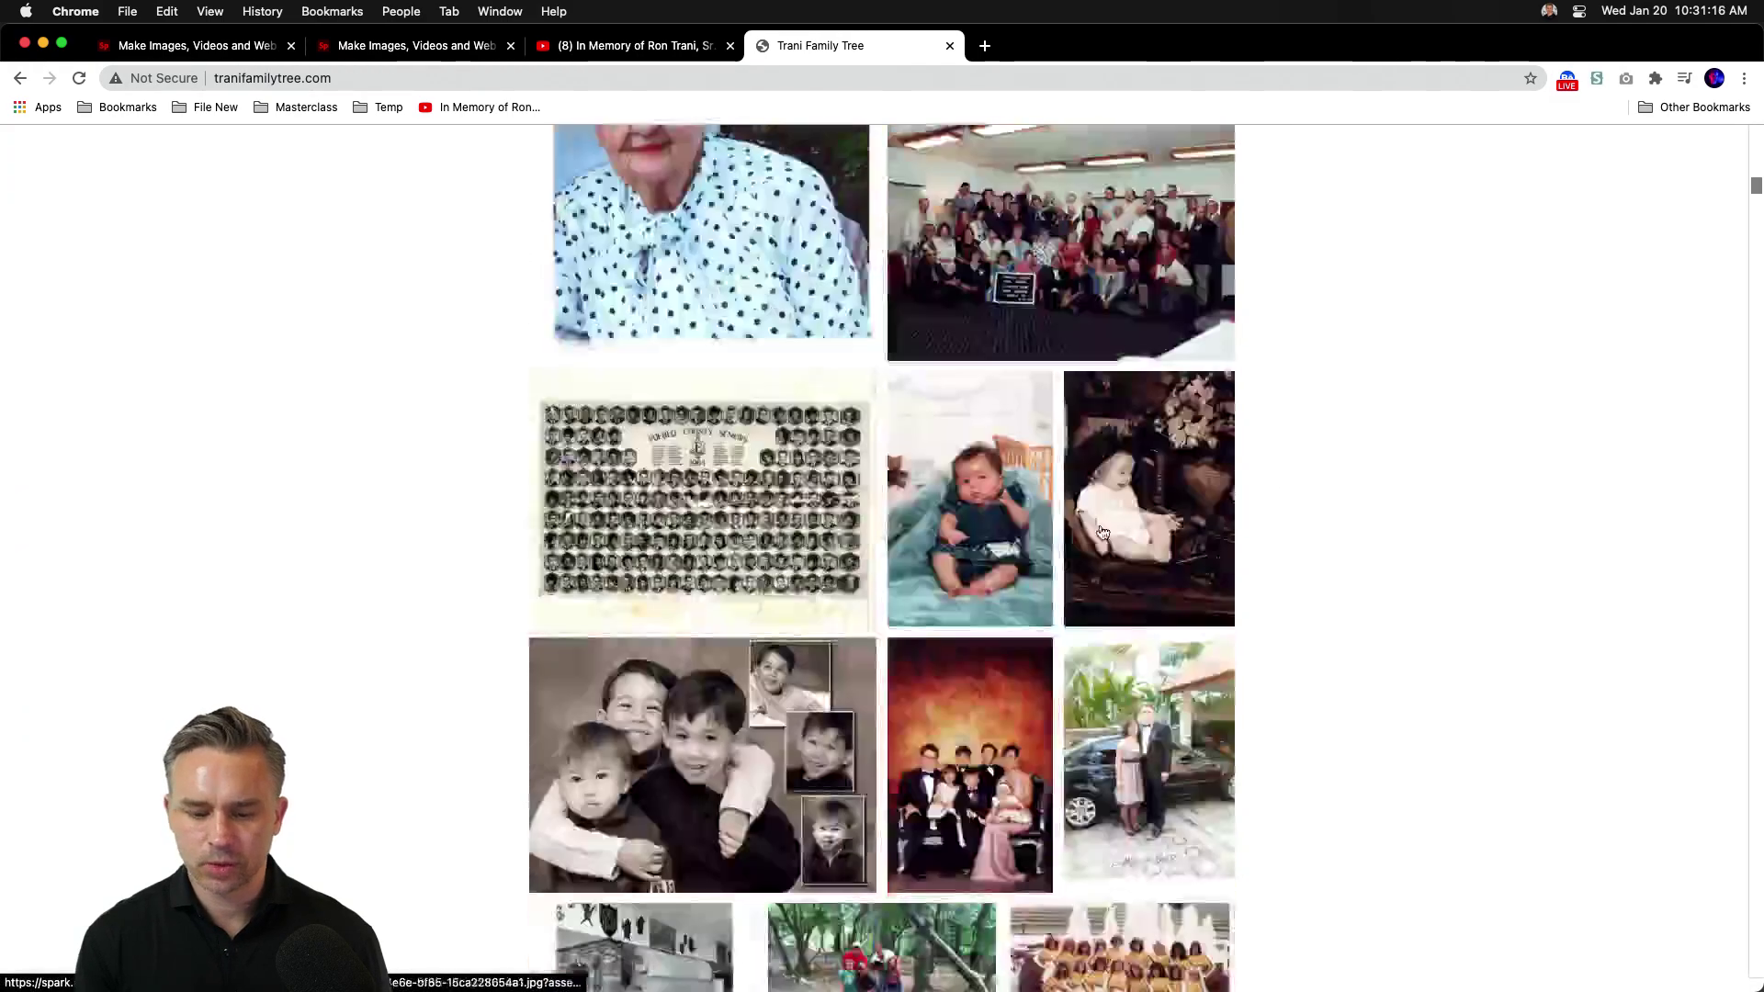
scroll(1102, 533, "up", 20)
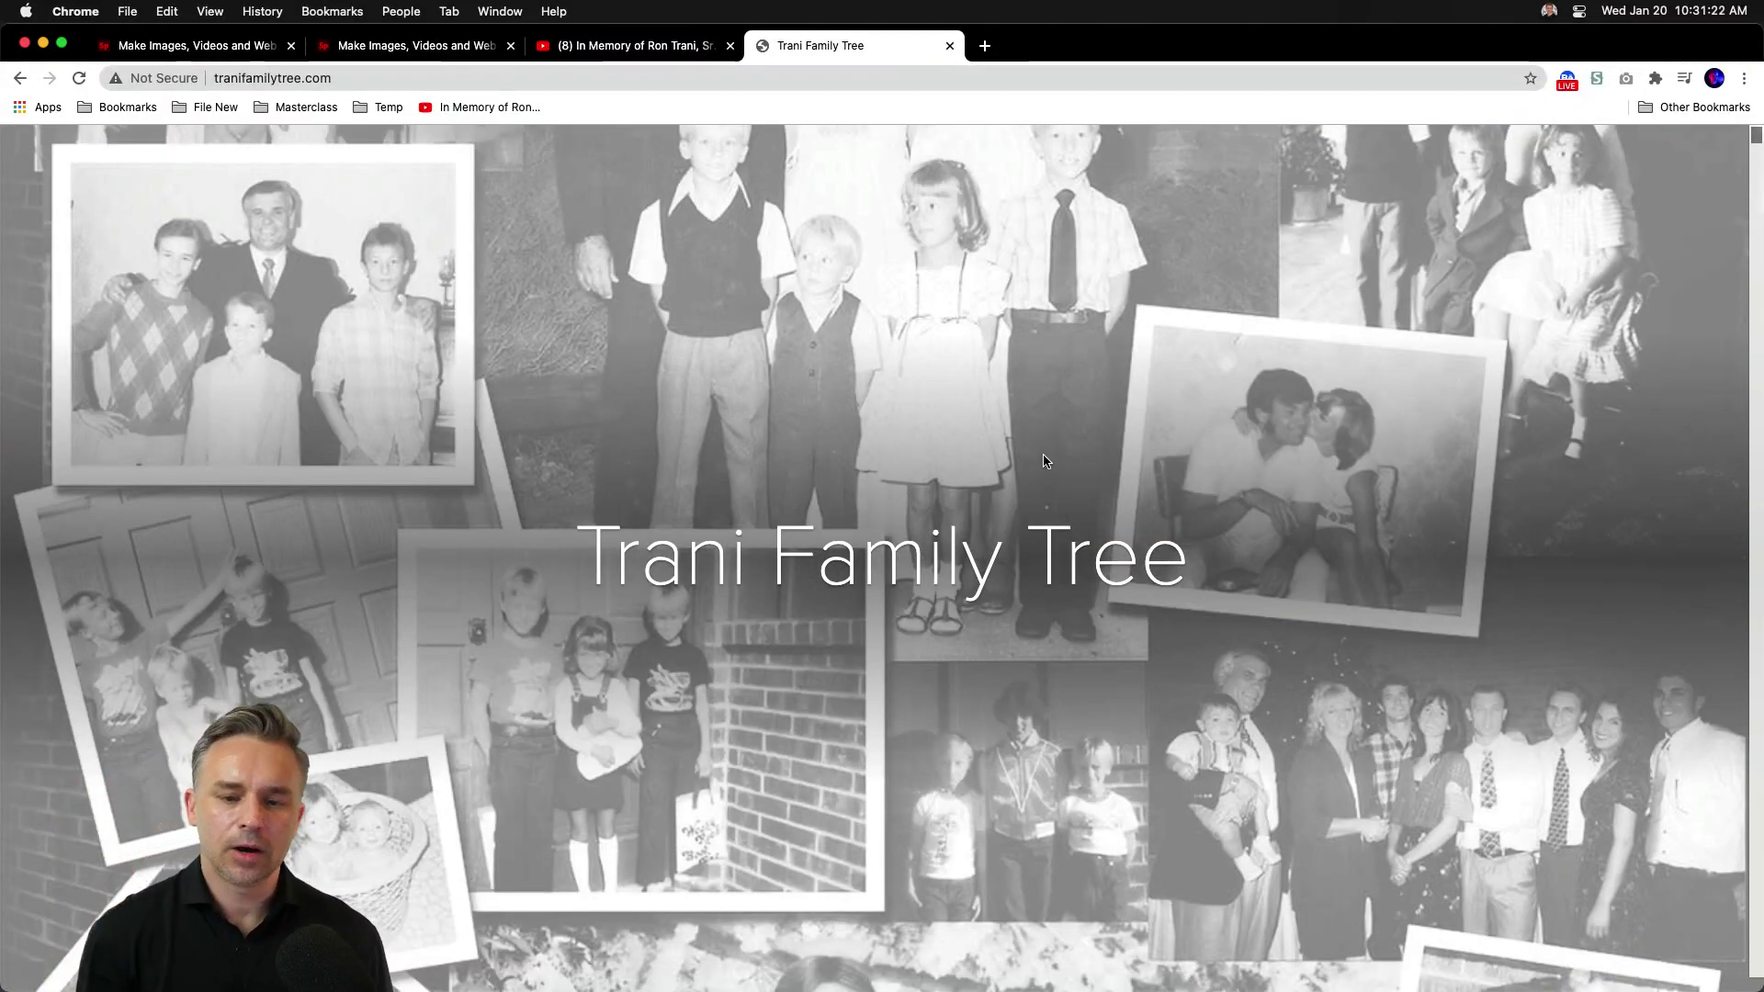
Step: Check the tranifamilytree.com address, then return to the Adobe Spark home page
left_click(368, 78)
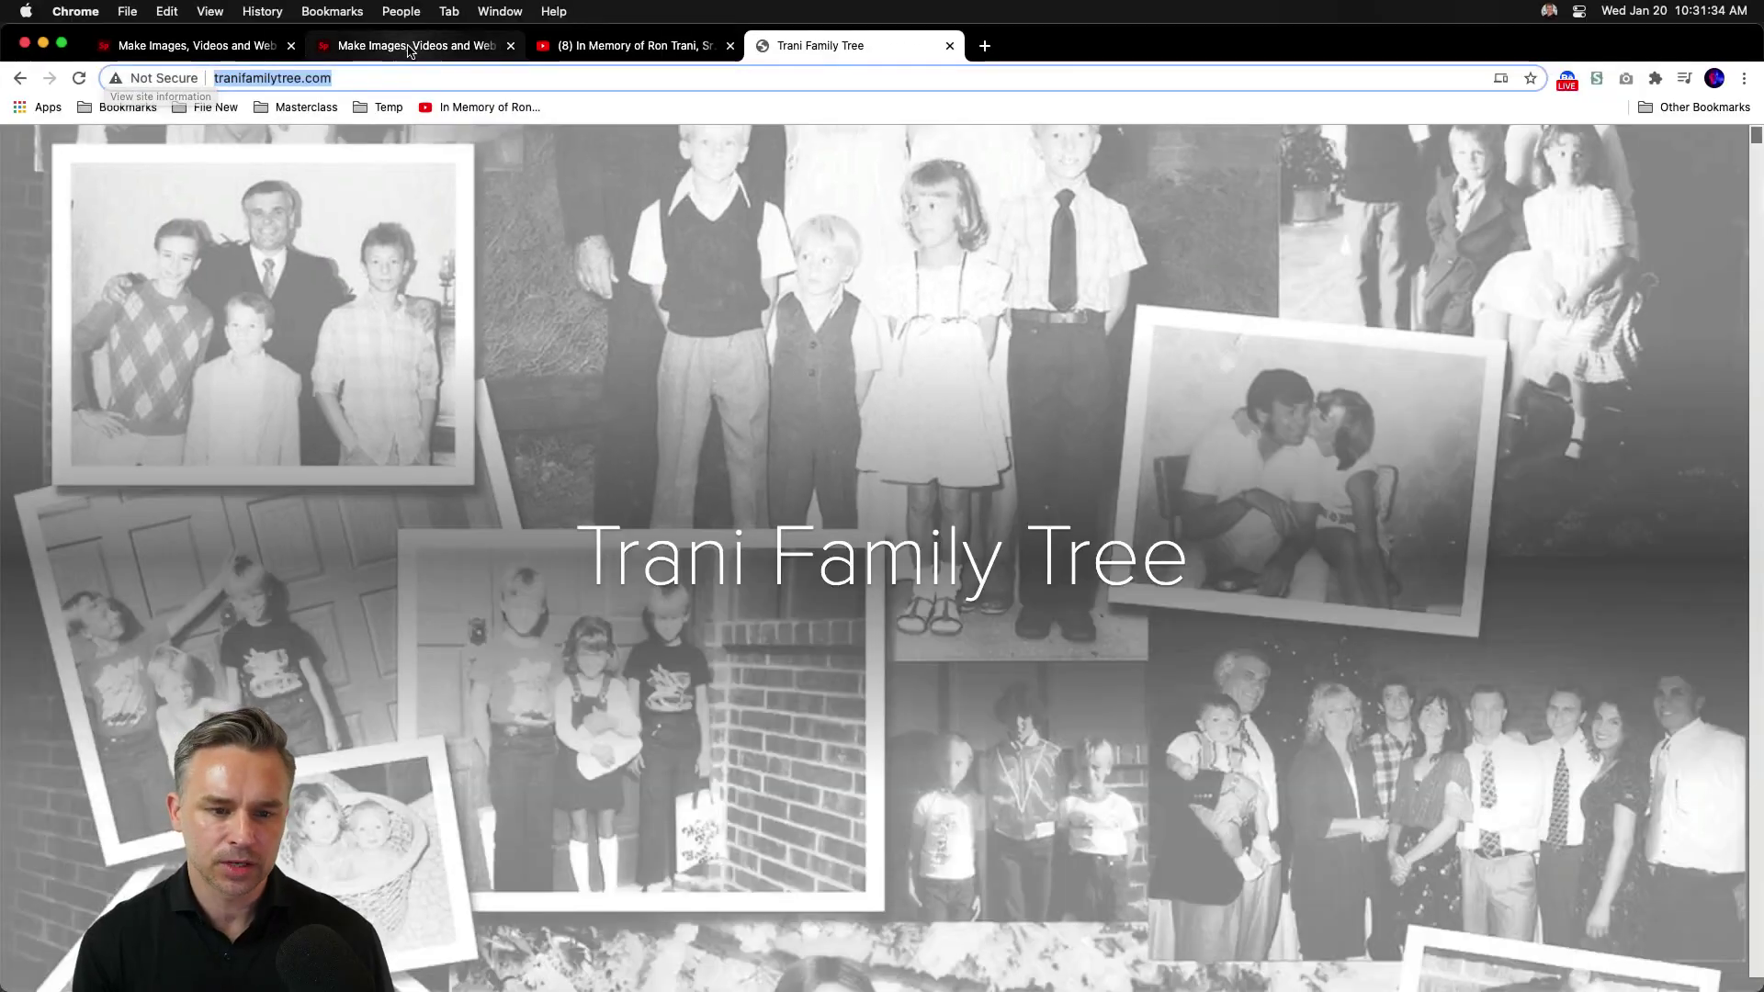
left_click(405, 48)
left_click(183, 55)
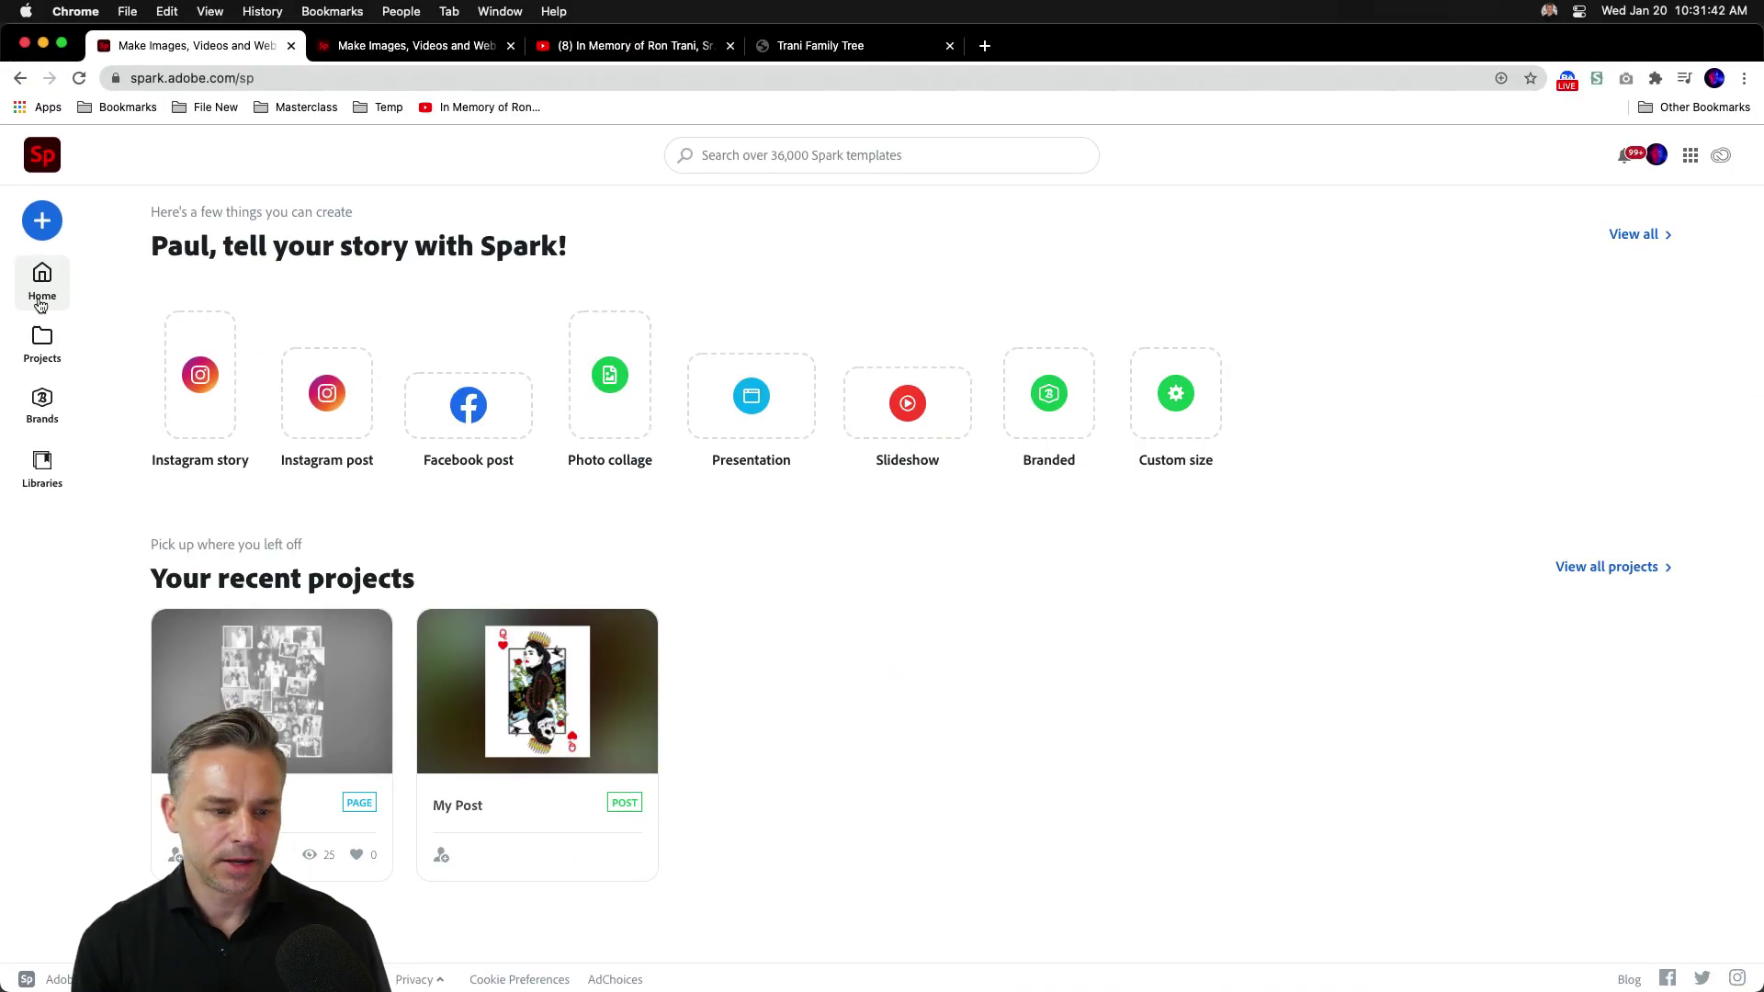
Step: Glance at the new-project choices, dismiss them, and minimize Chrome to reveal the desktop
left_click(42, 217)
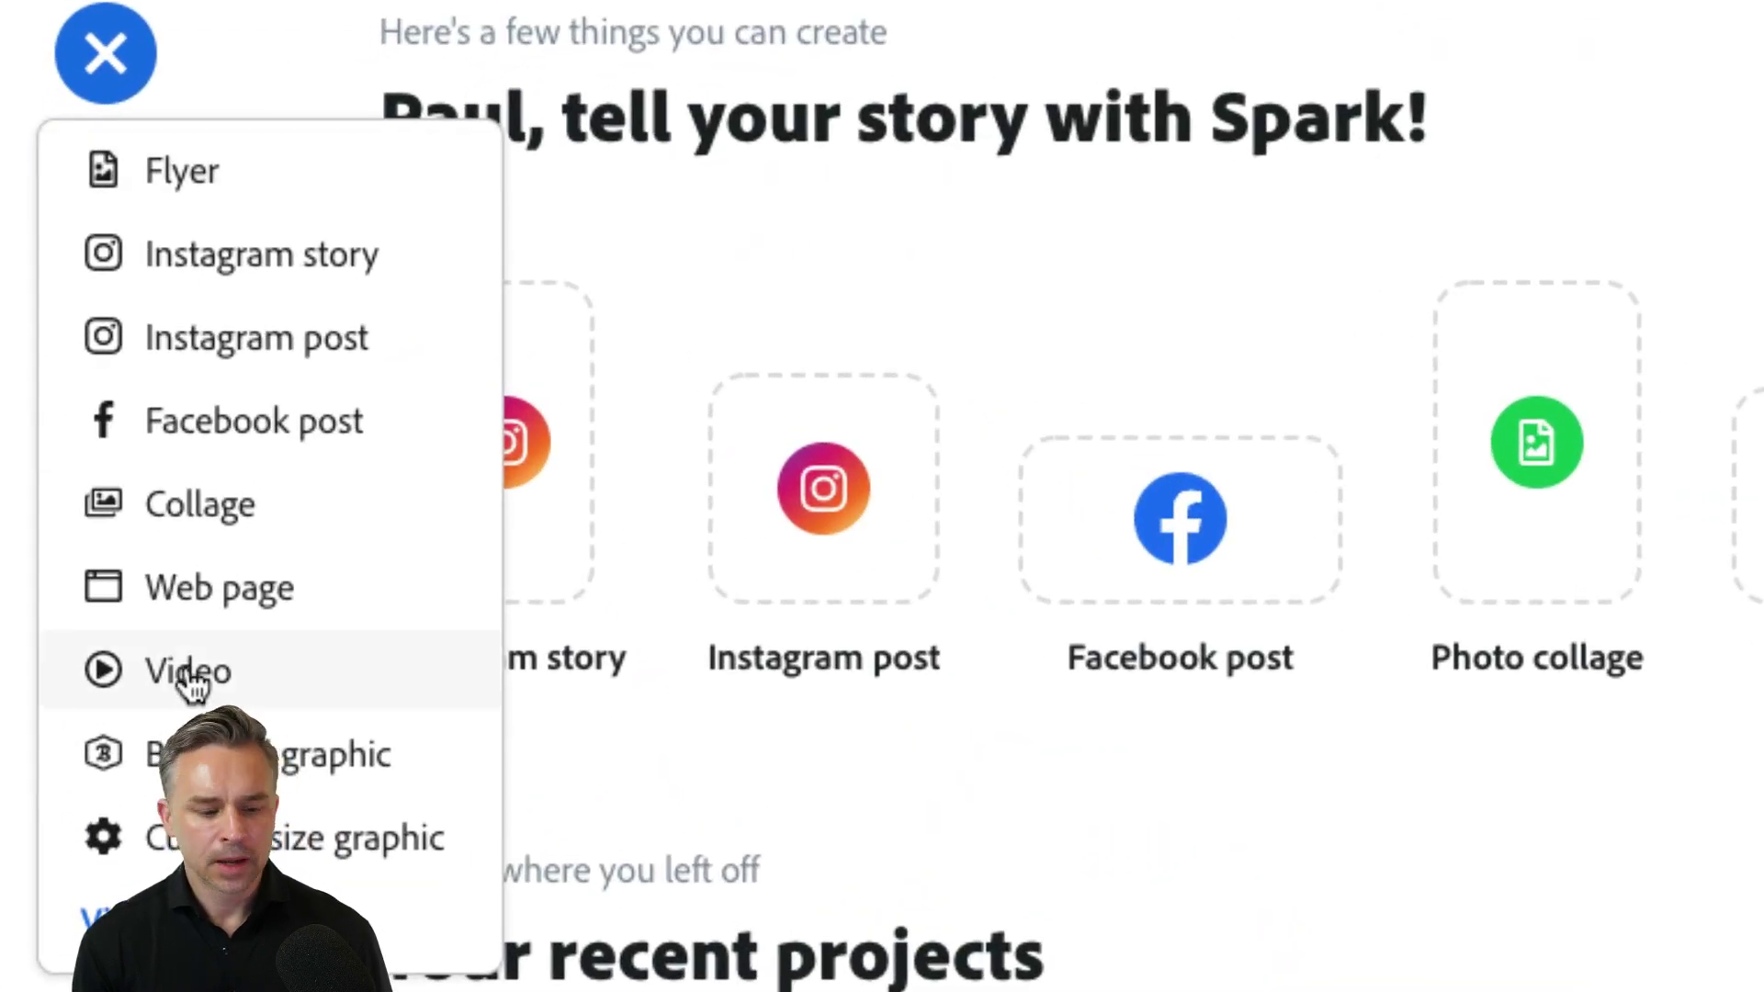
left_click(1516, 690)
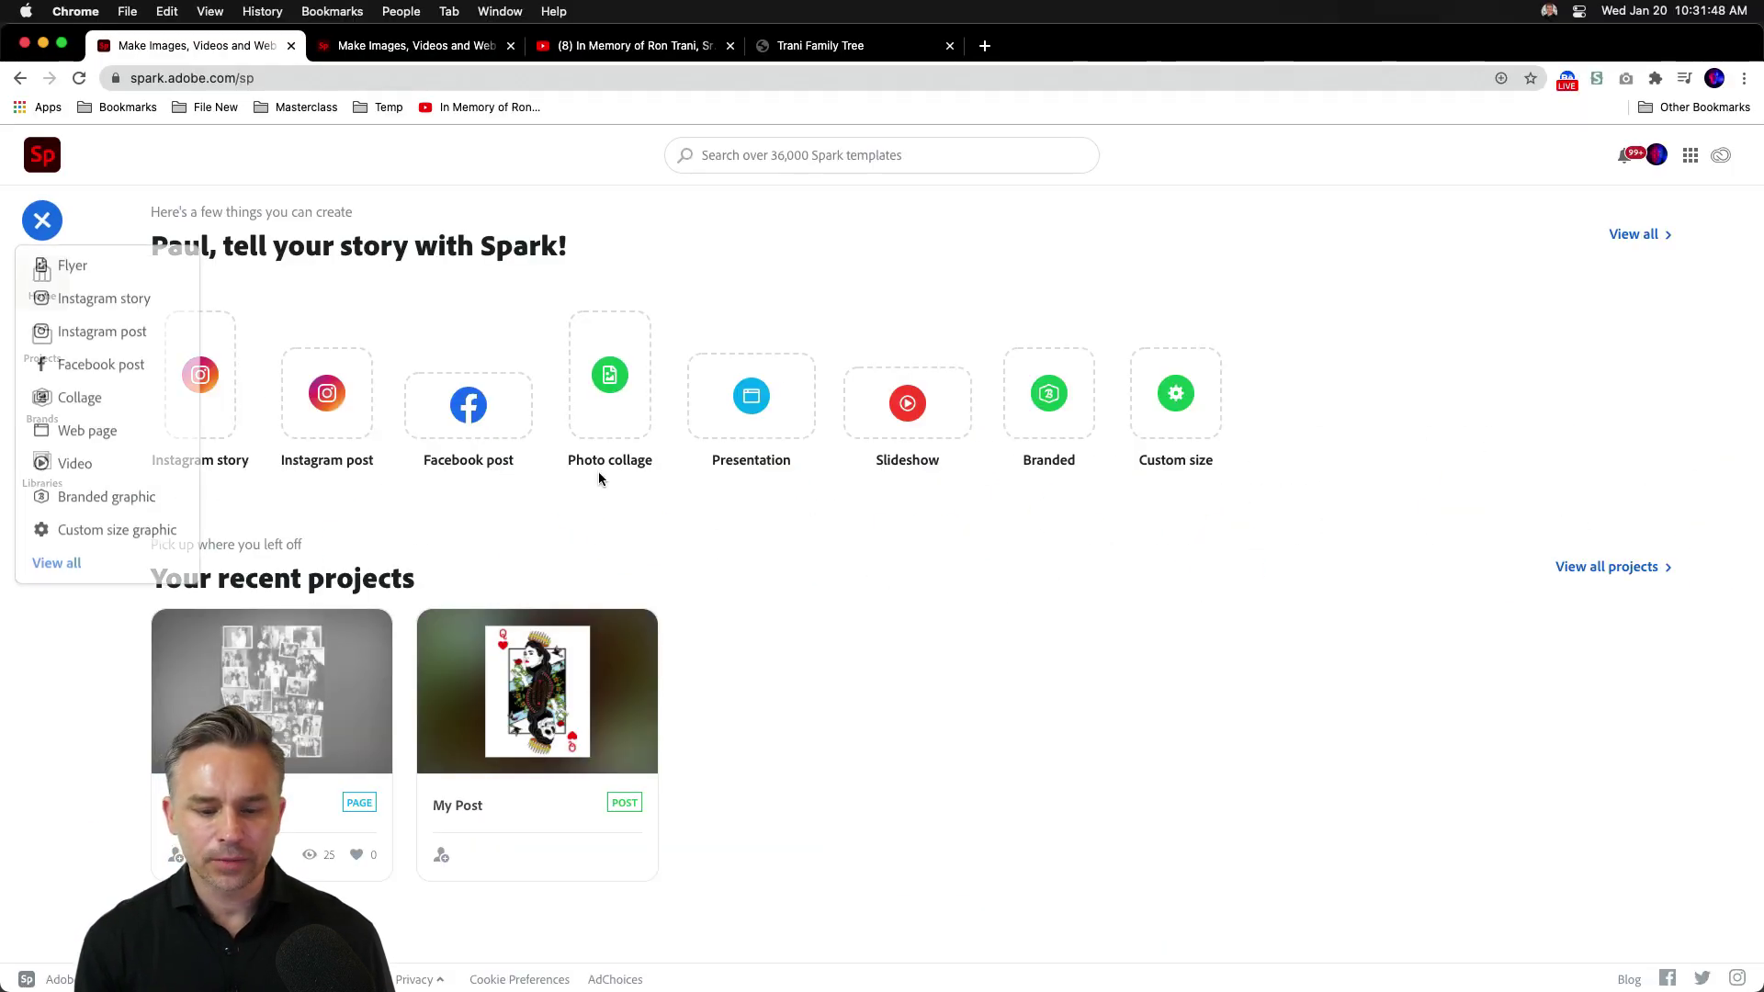
left_click(41, 44)
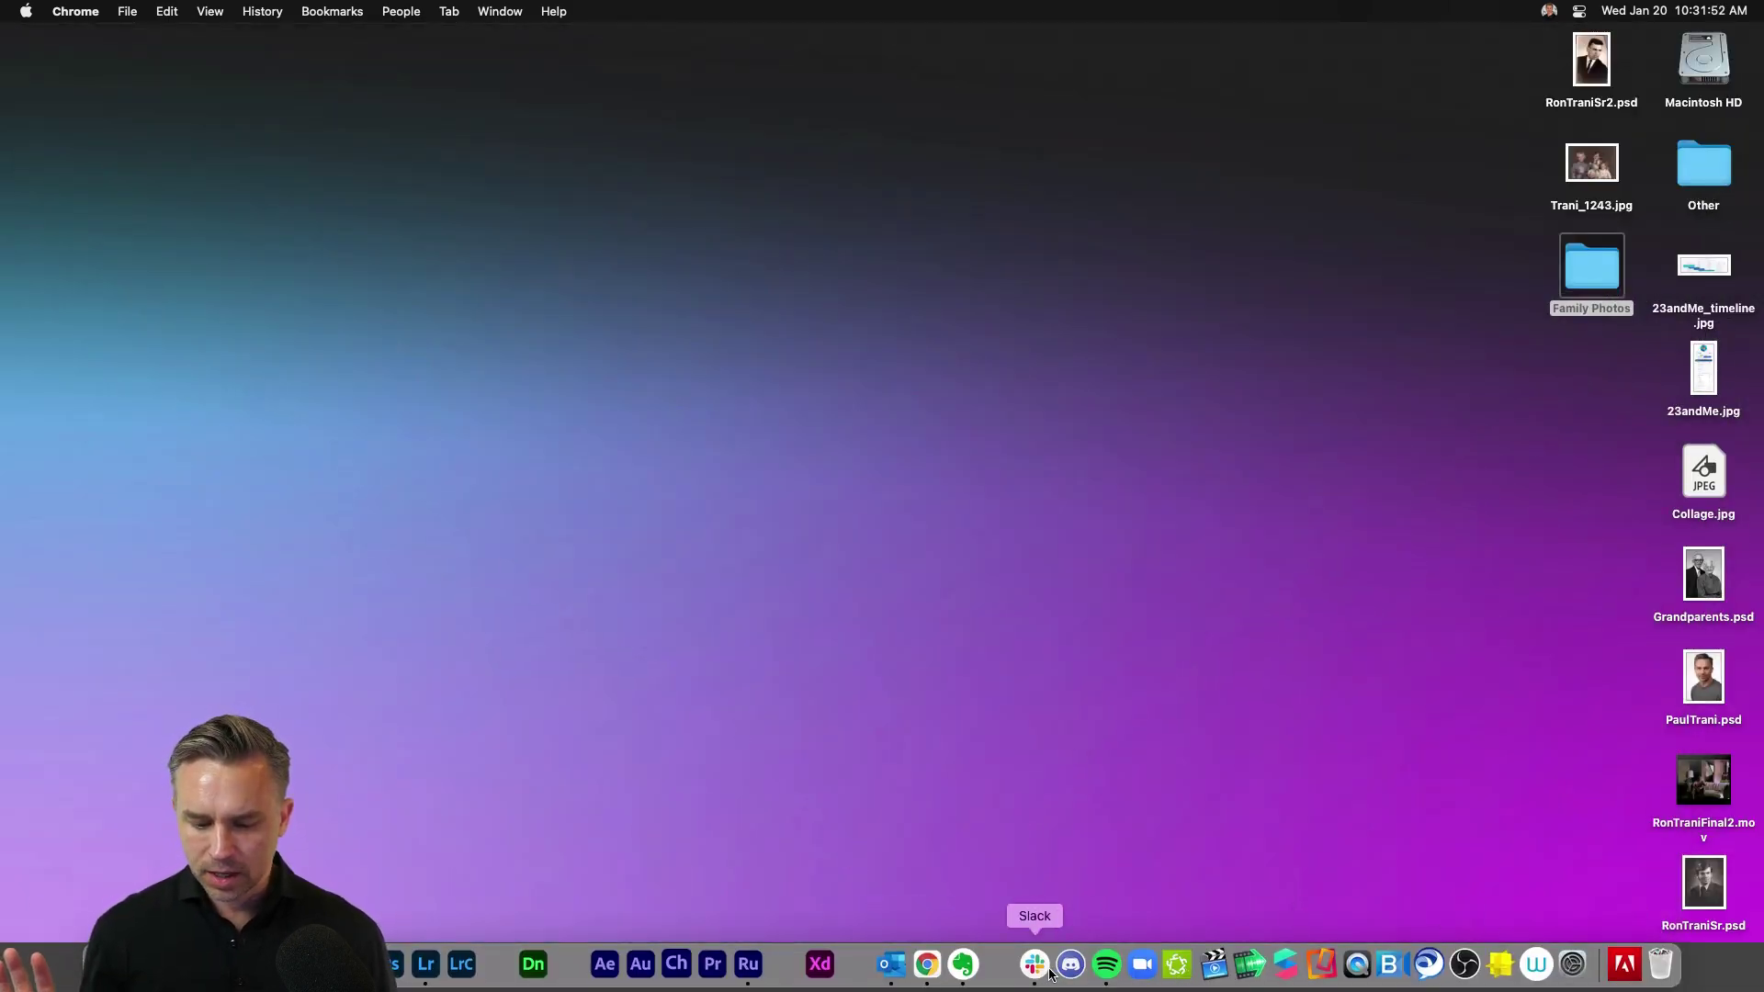
left_click(748, 964)
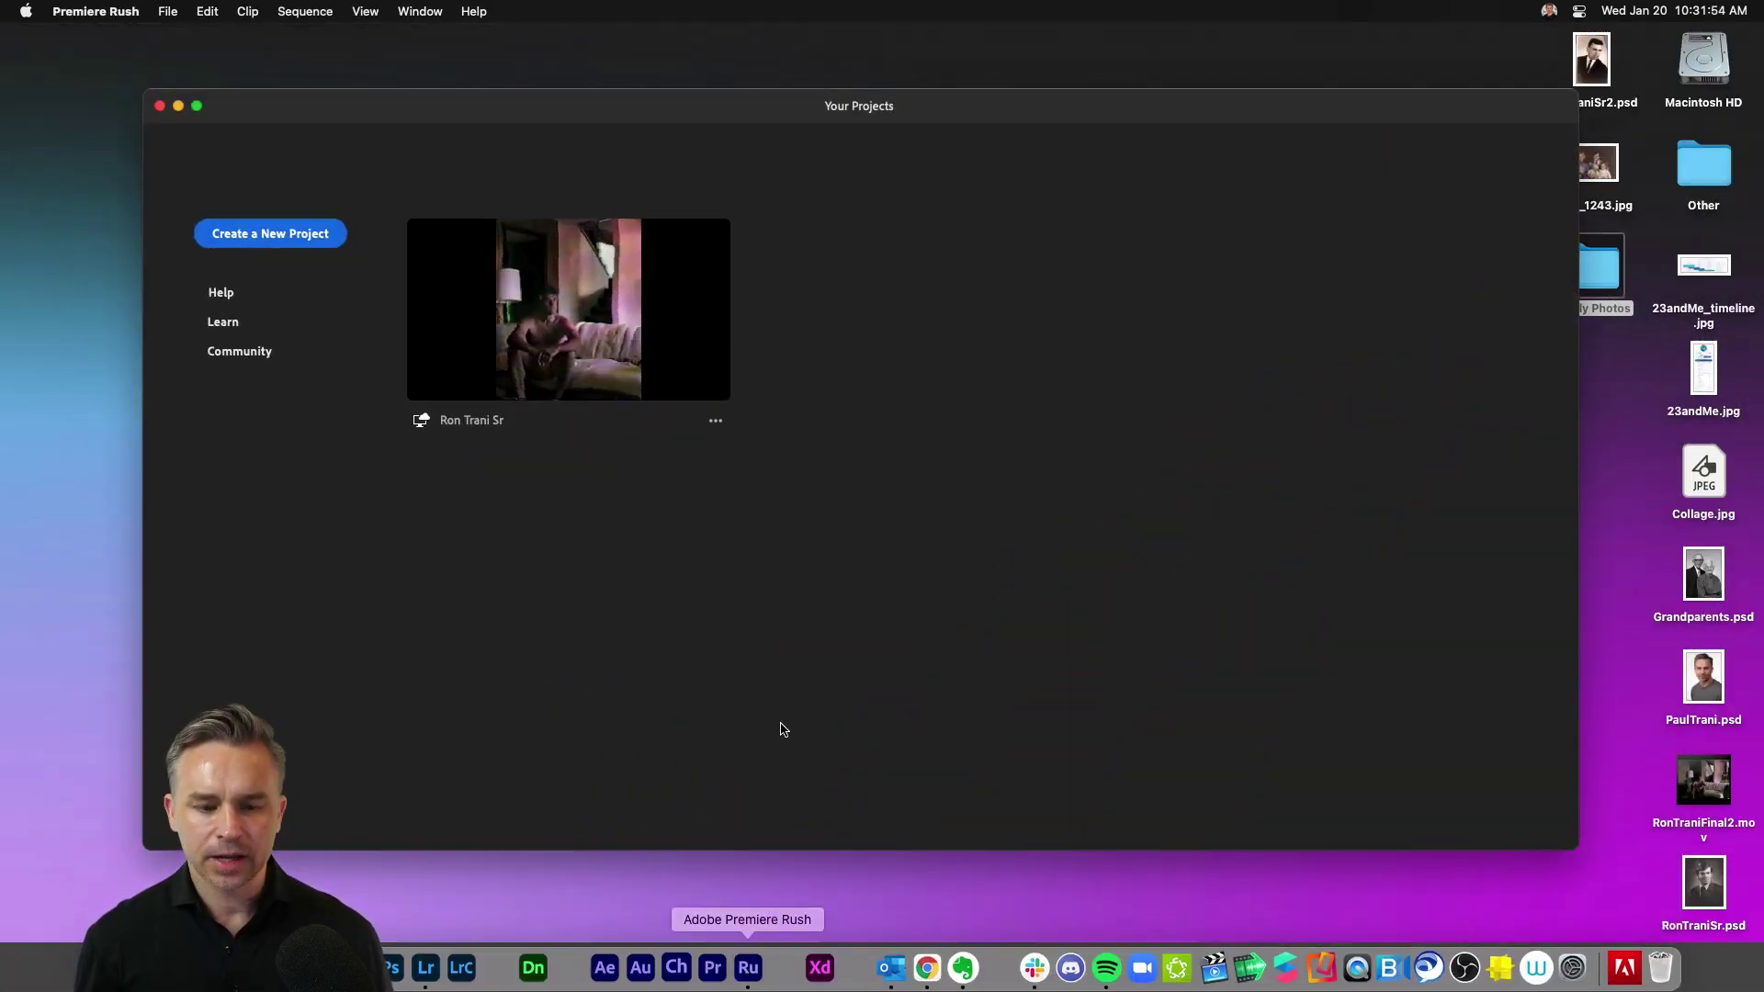
left_click(270, 233)
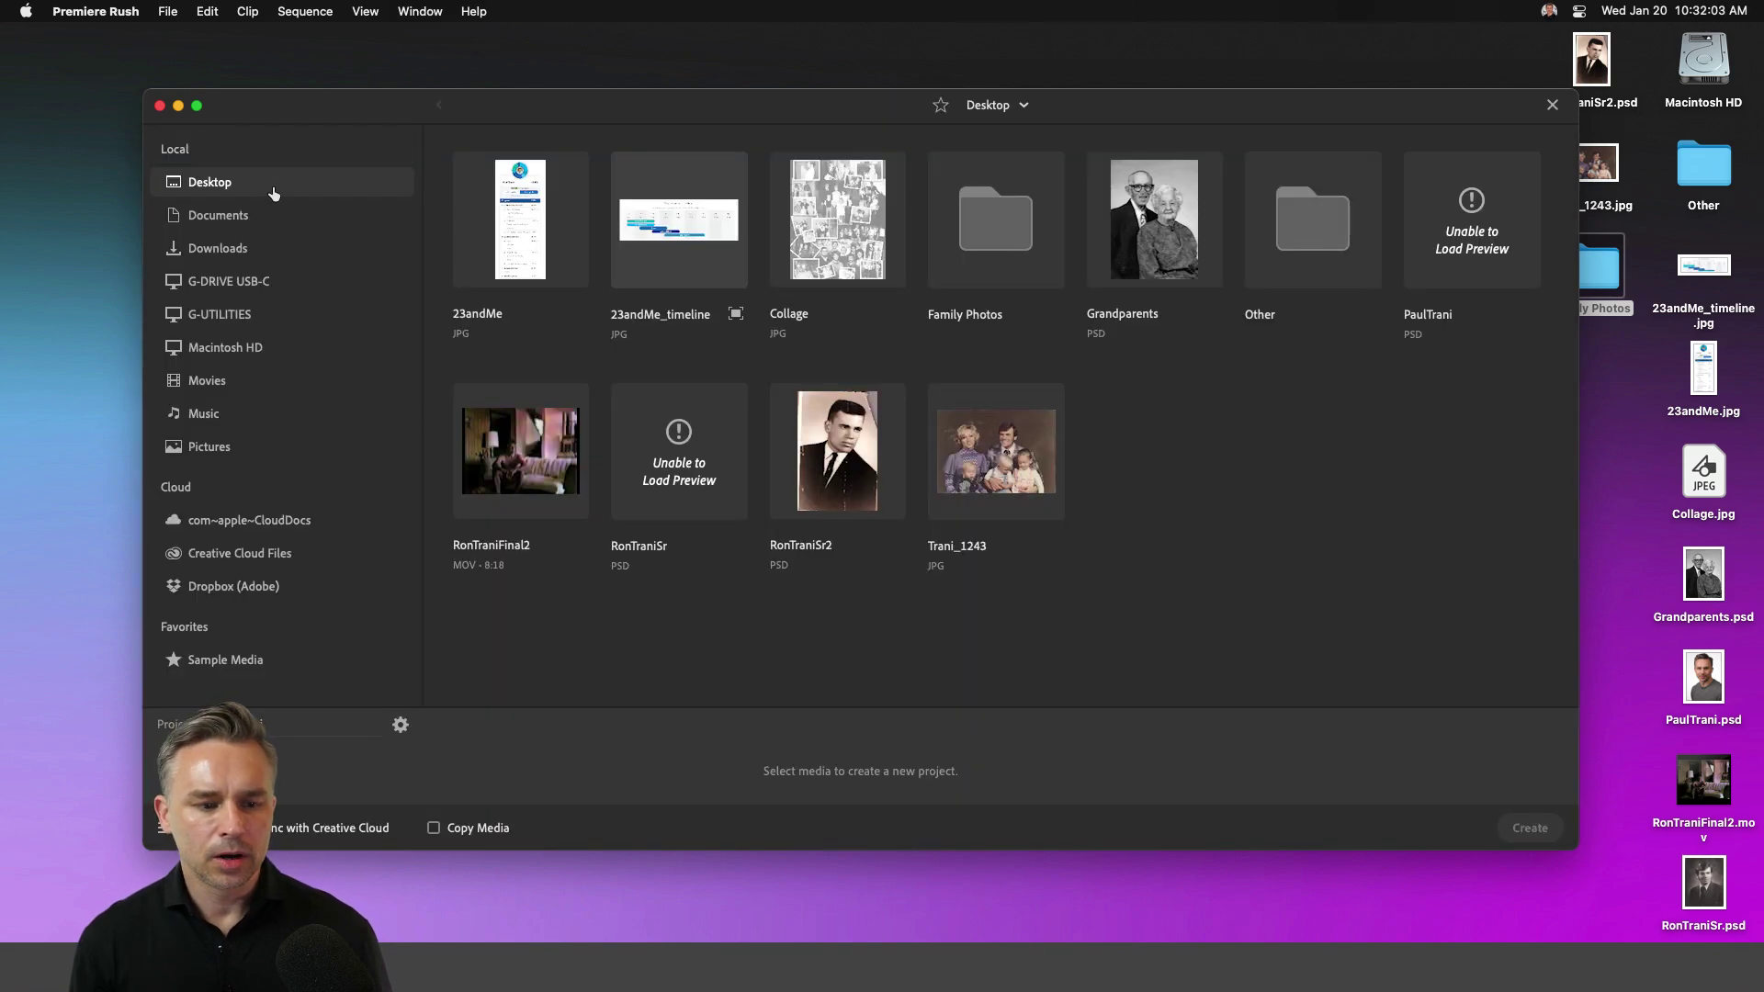
left_click(978, 493)
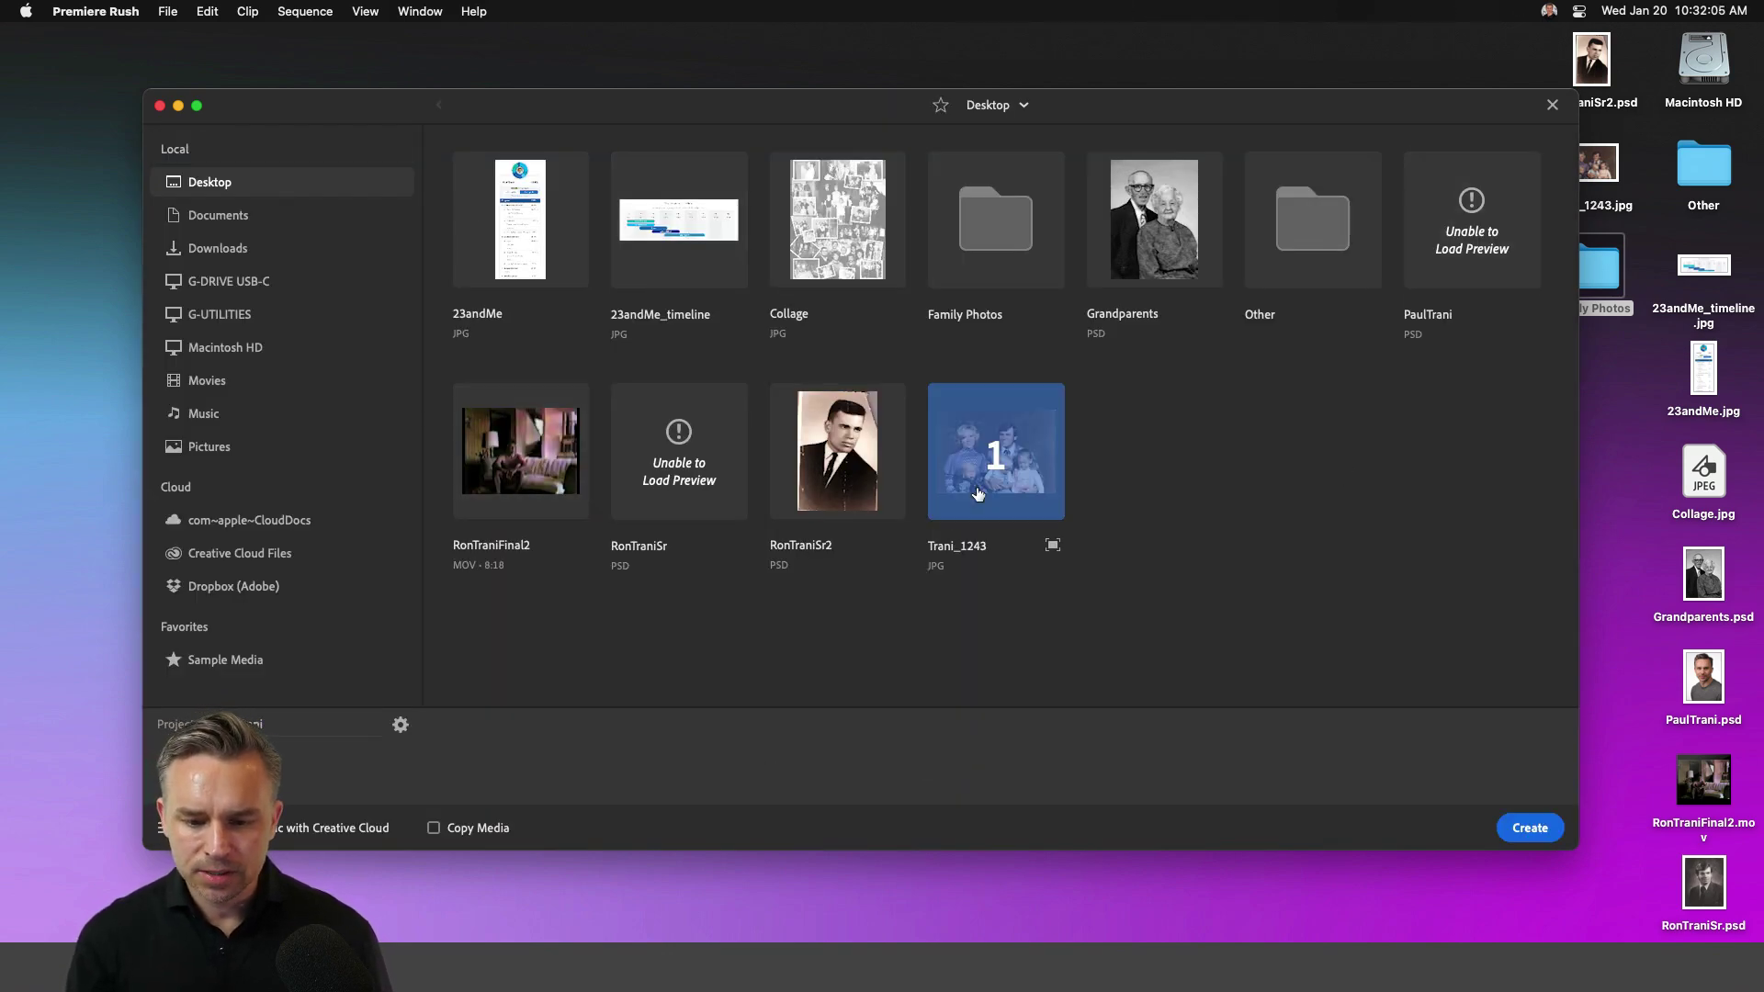
left_click(830, 476)
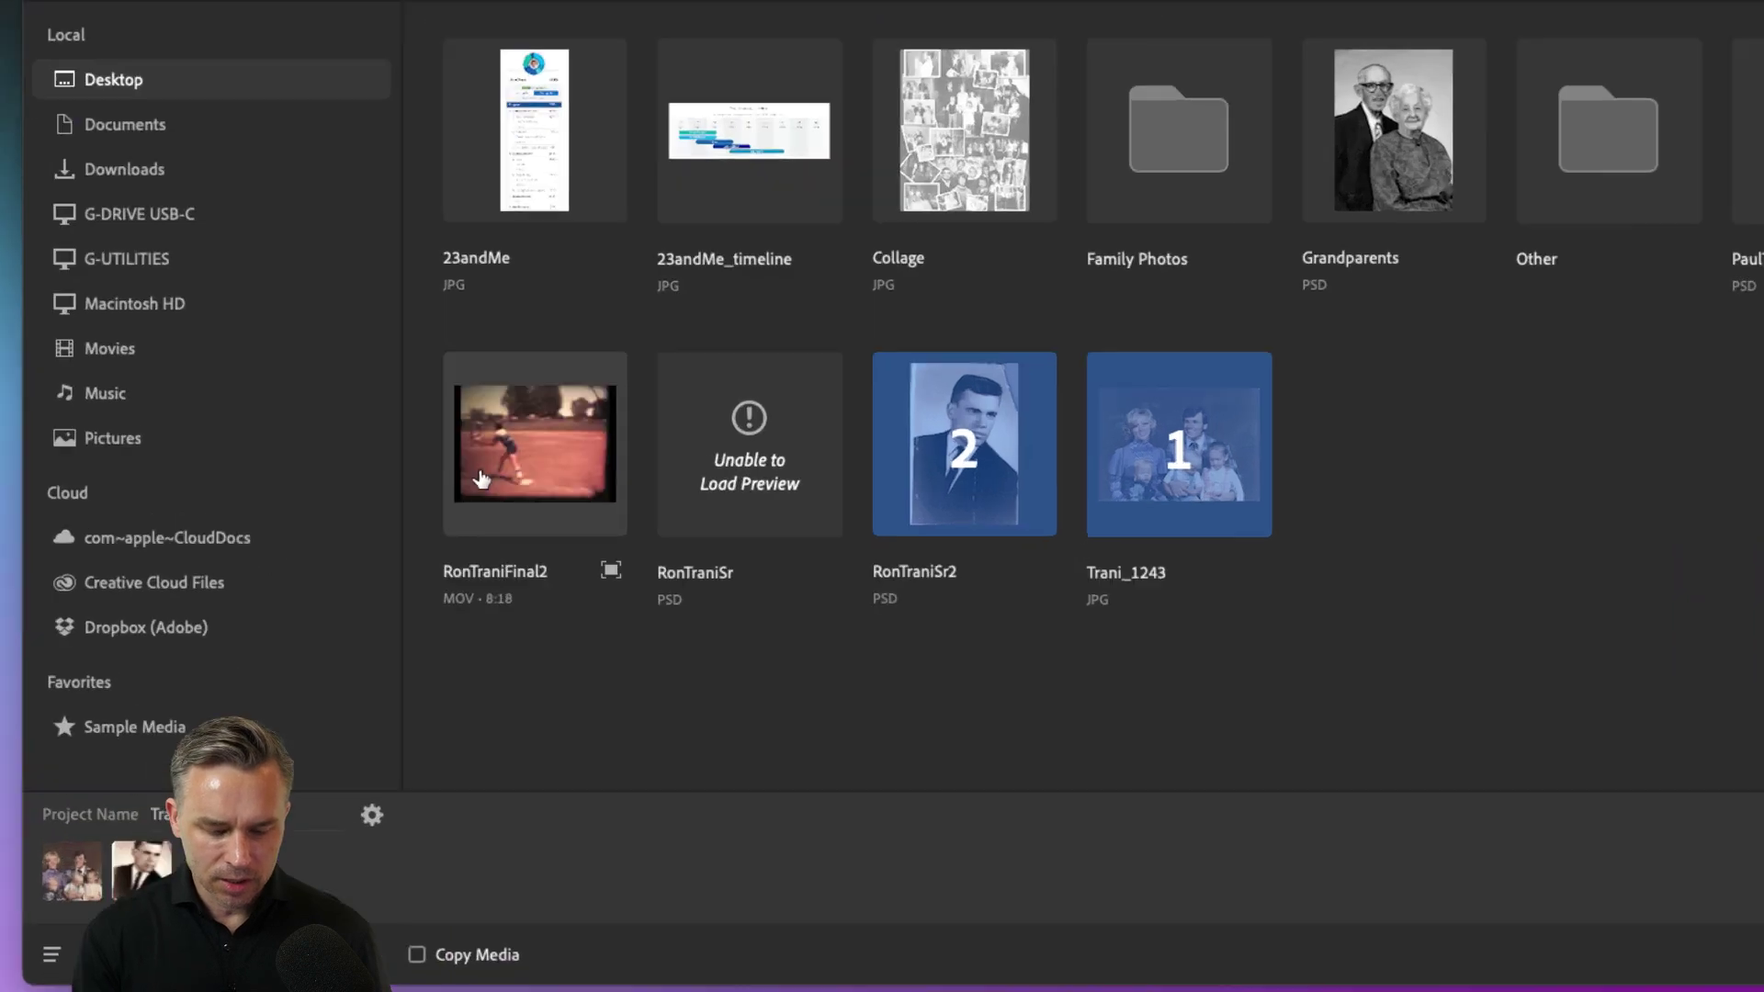
left_click(480, 478)
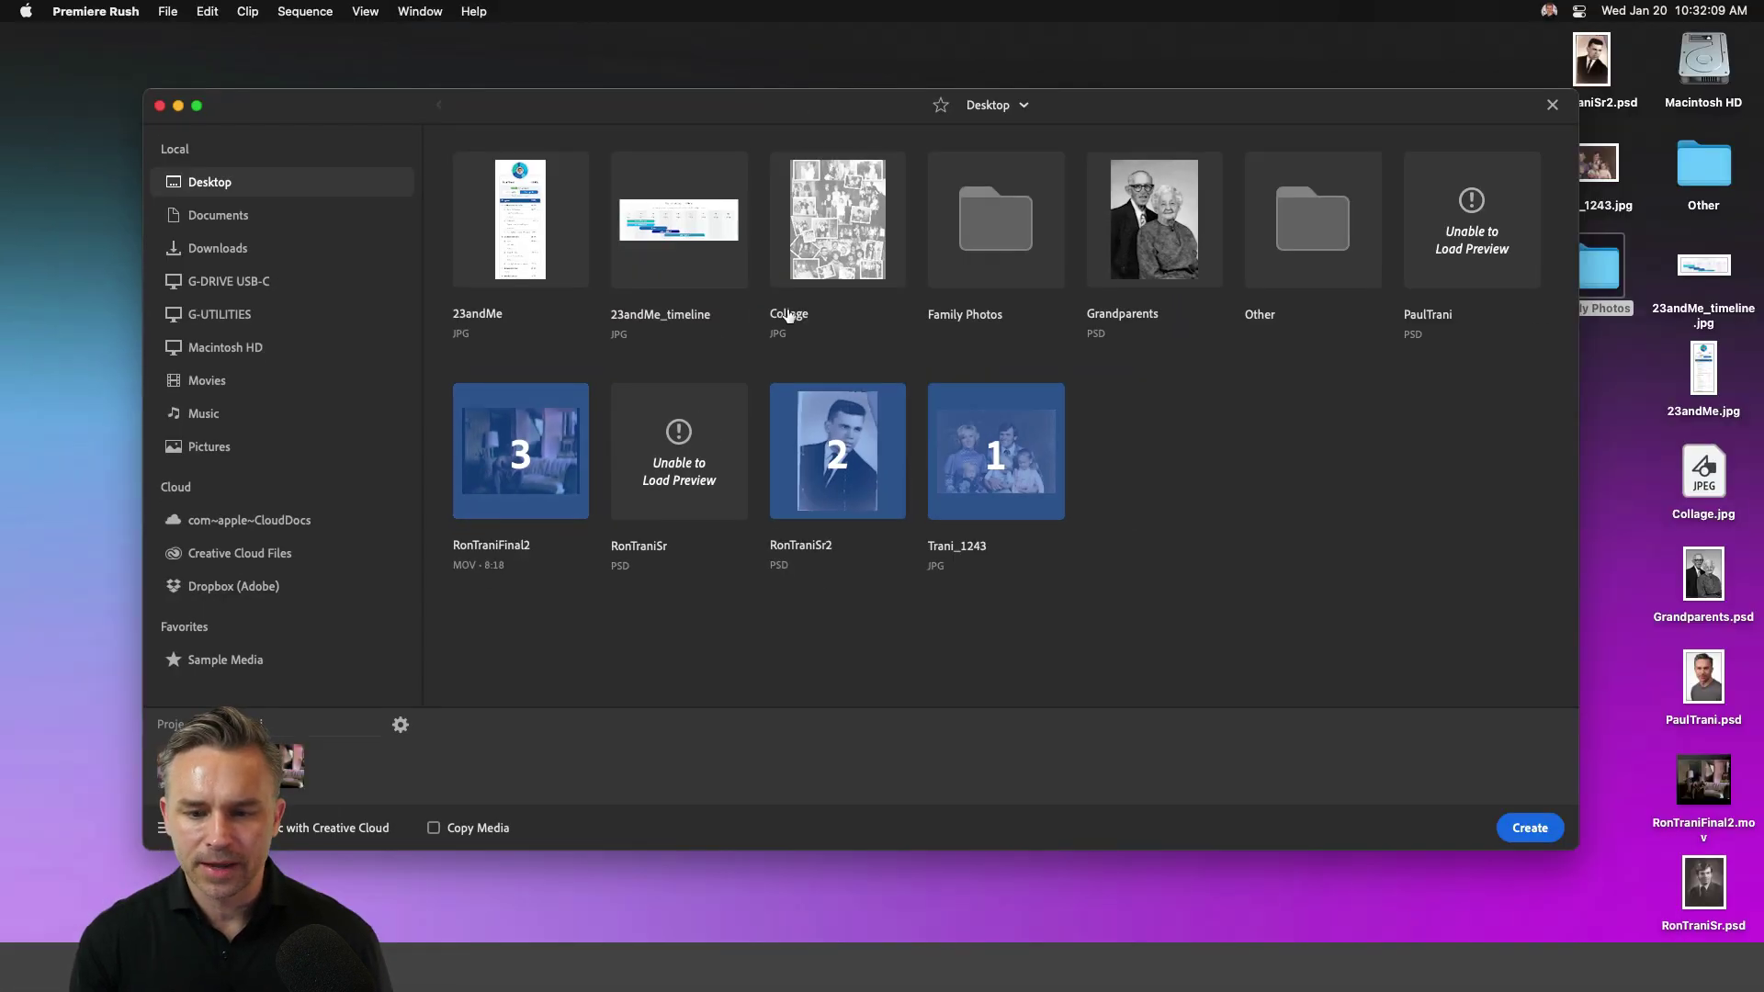
left_click(1154, 230)
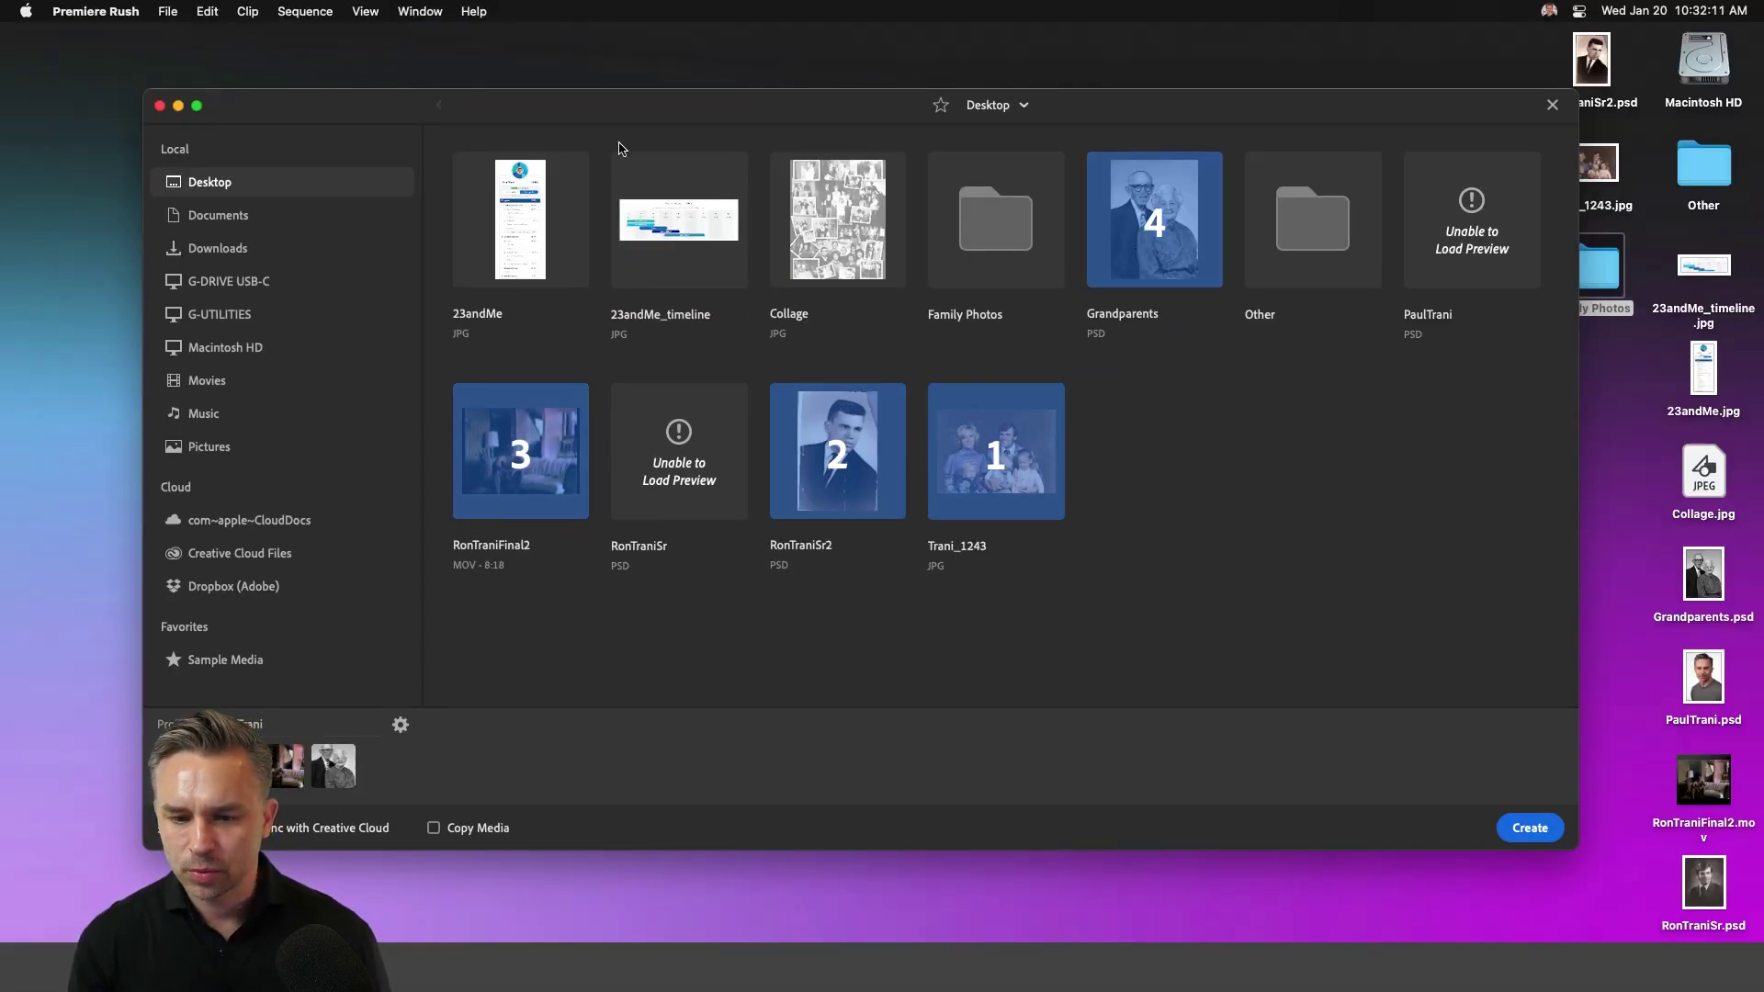
left_click(809, 259)
left_click(650, 241)
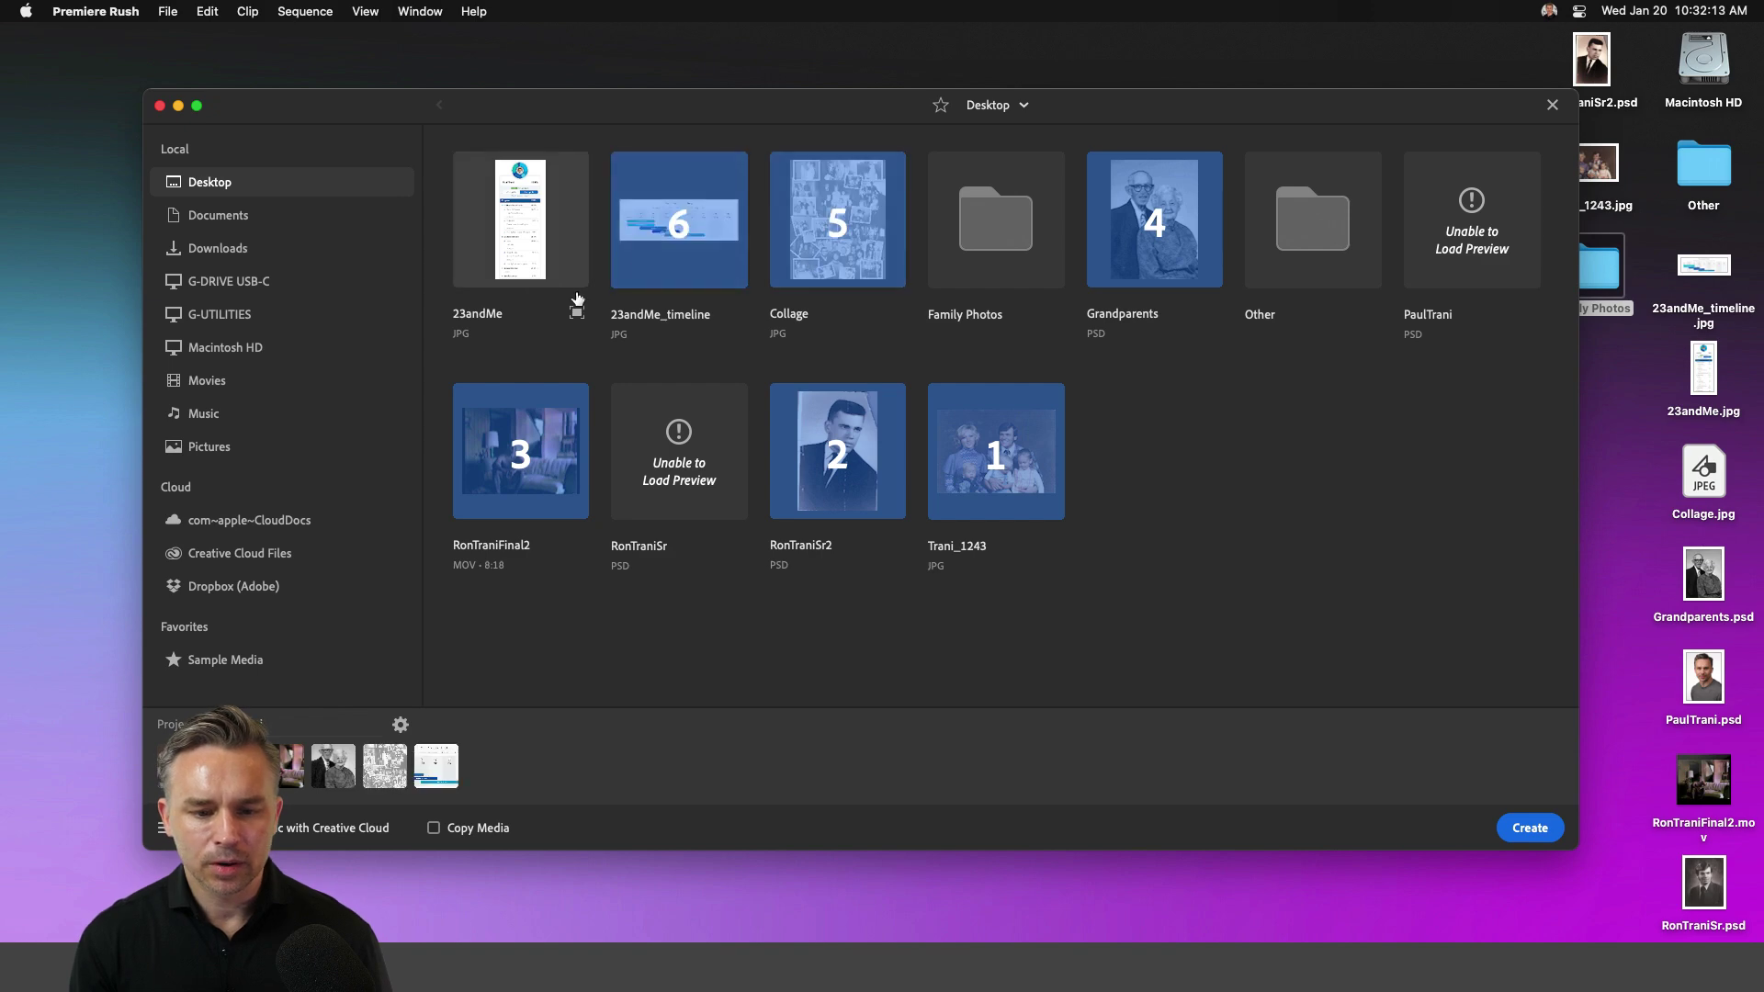
left_click(490, 247)
left_click(1525, 830)
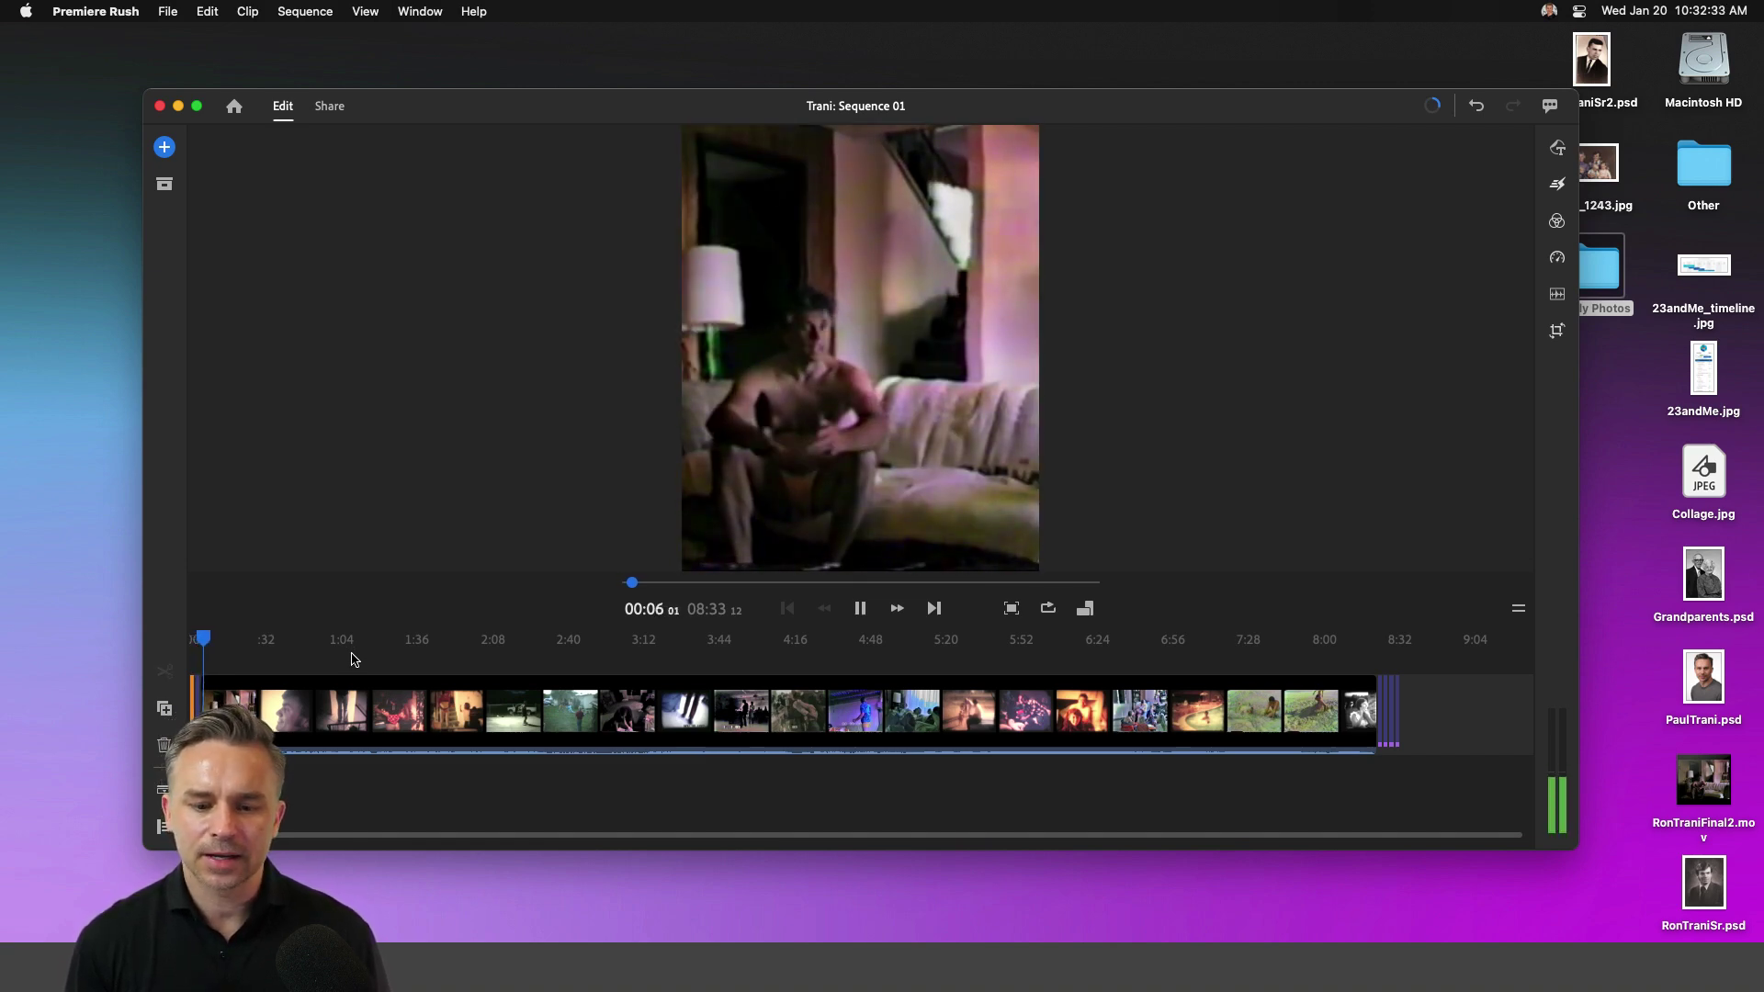
Step: Pause playback, set the sequence to 16:9, return the playhead to 00:00, and maximize the editor
left_click(276, 689)
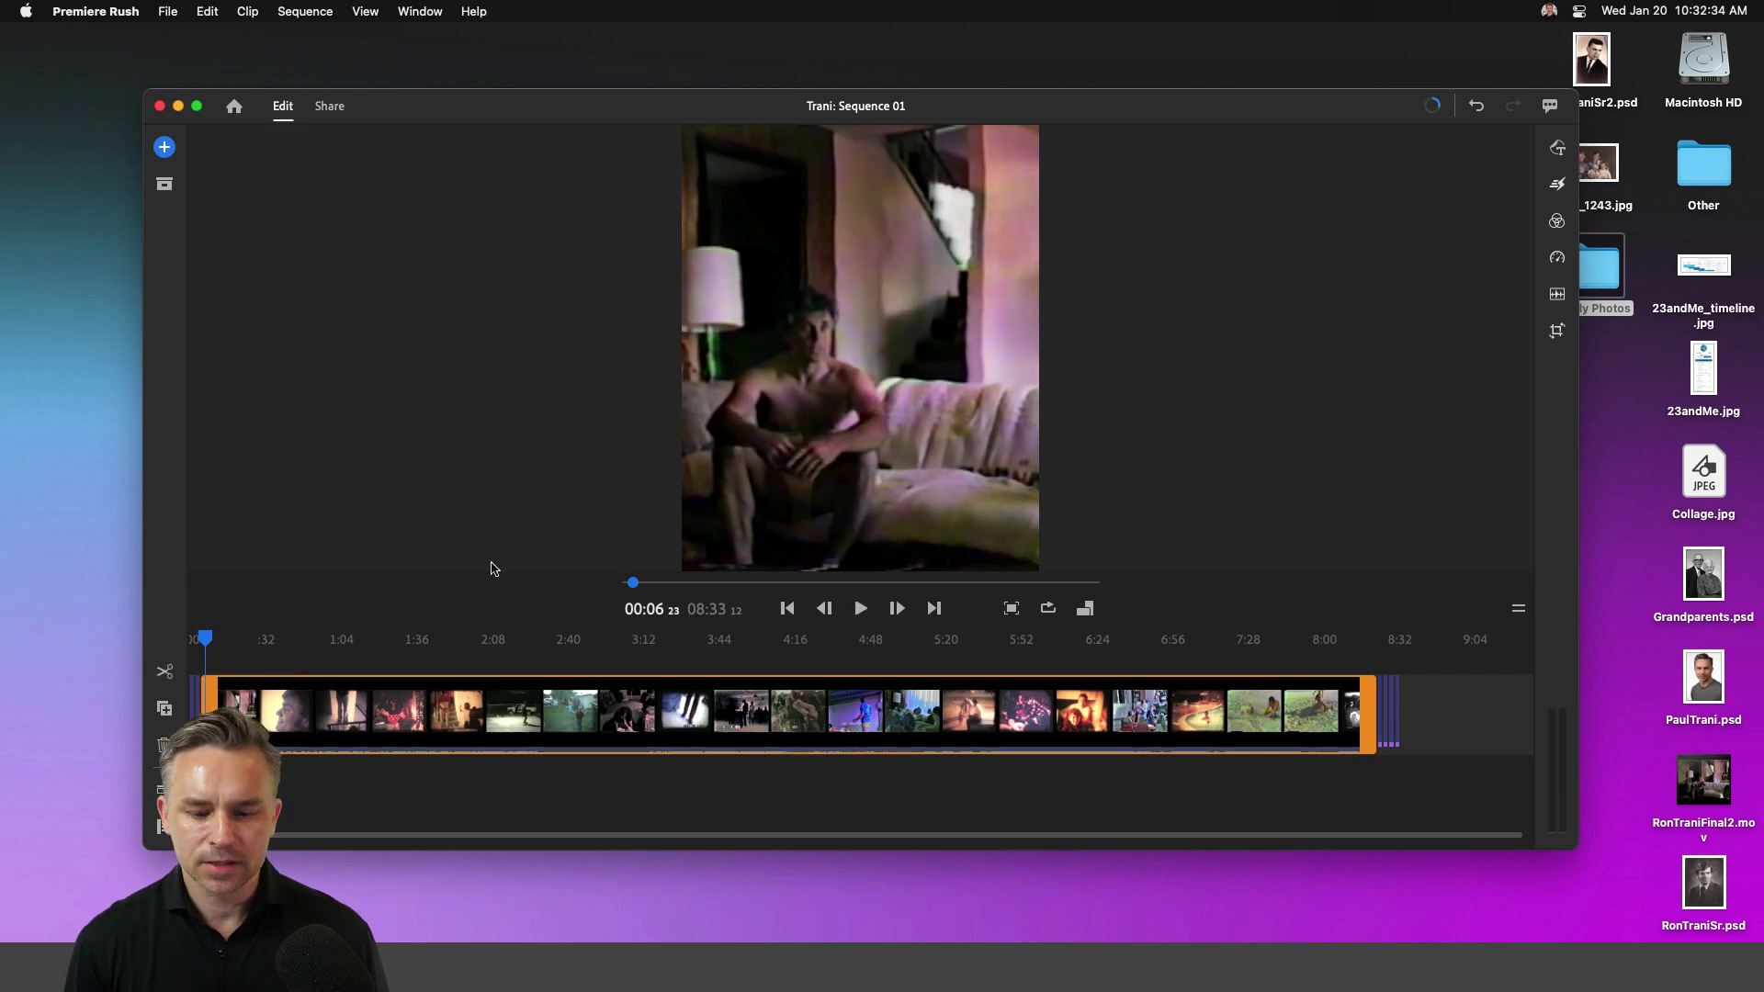
left_click(1084, 609)
left_click(950, 520)
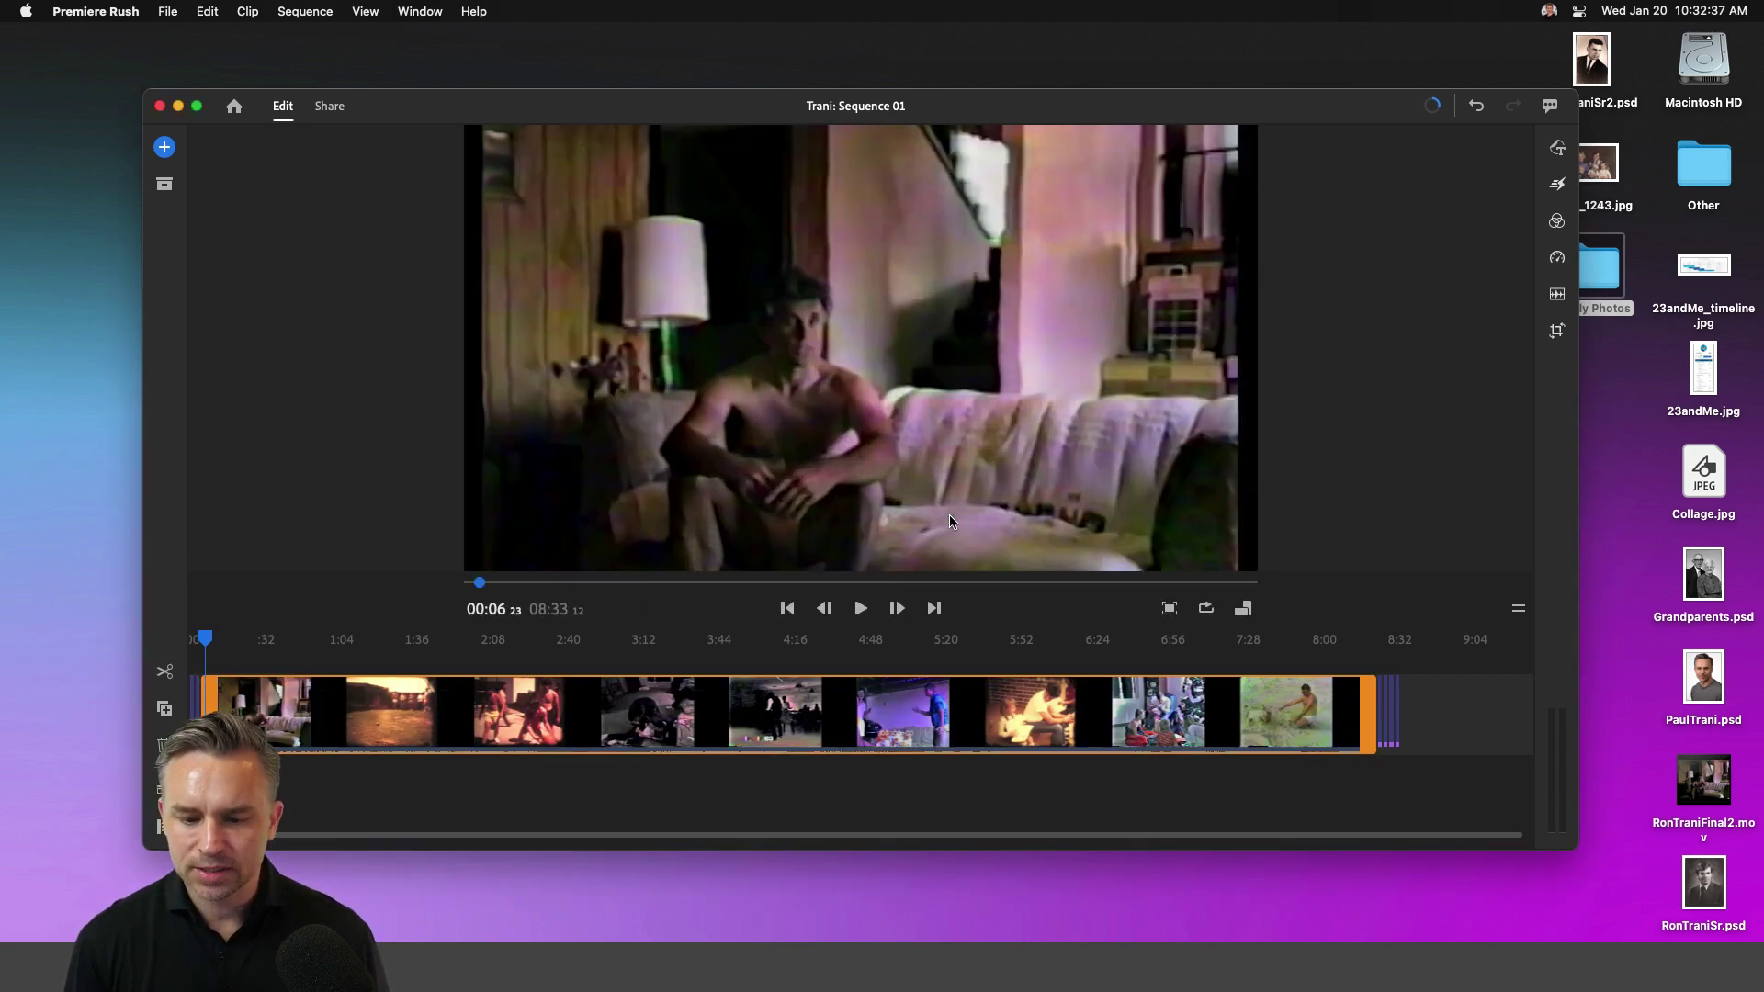
left_click_drag(219, 641, 193, 640)
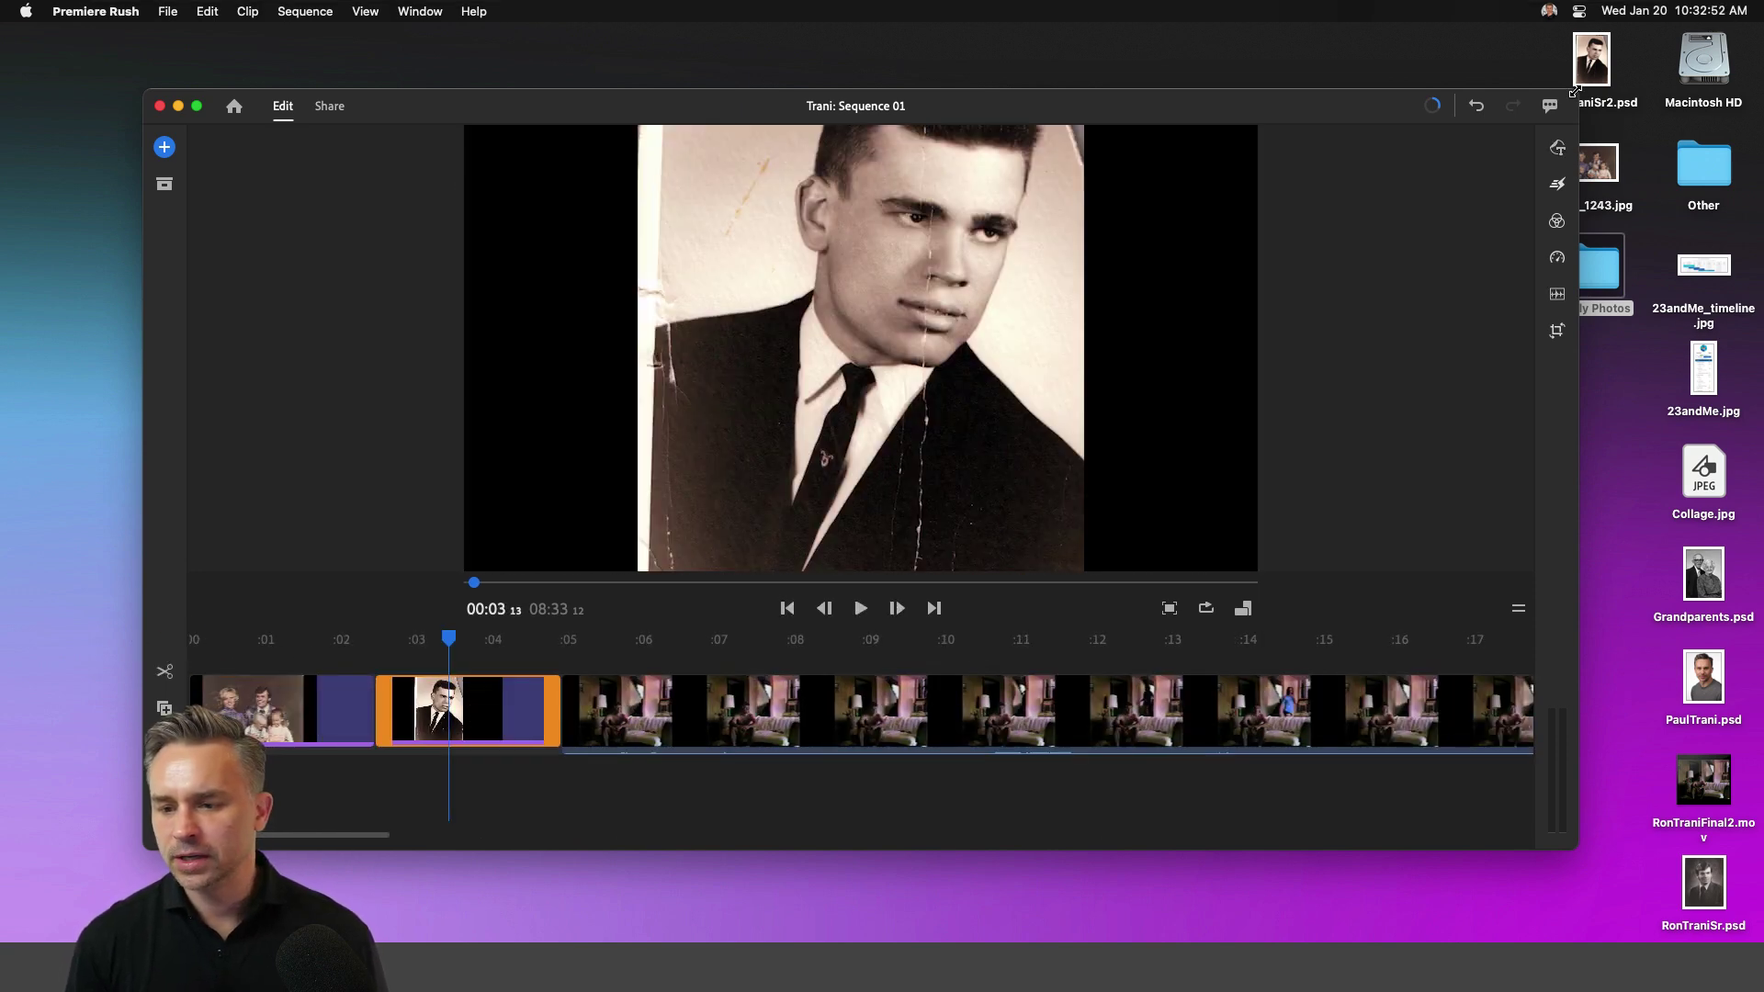
left_click_drag(1574, 91, 1759, 24)
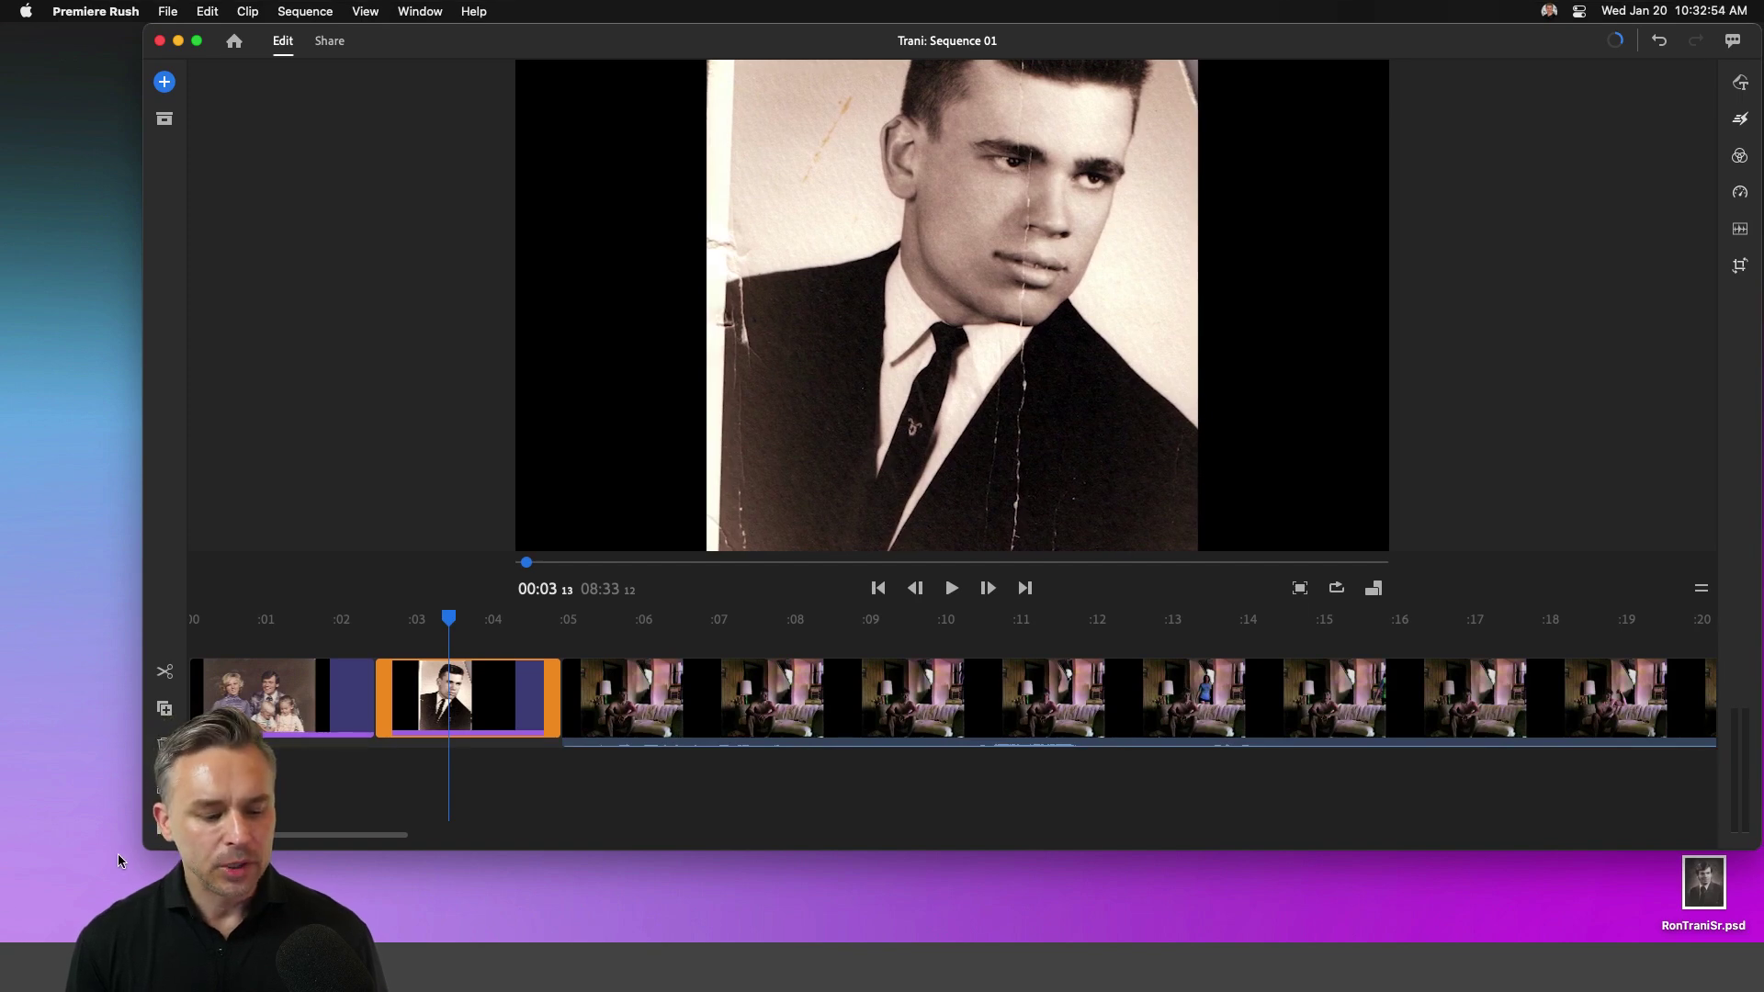
left_click_drag(141, 843, 3, 890)
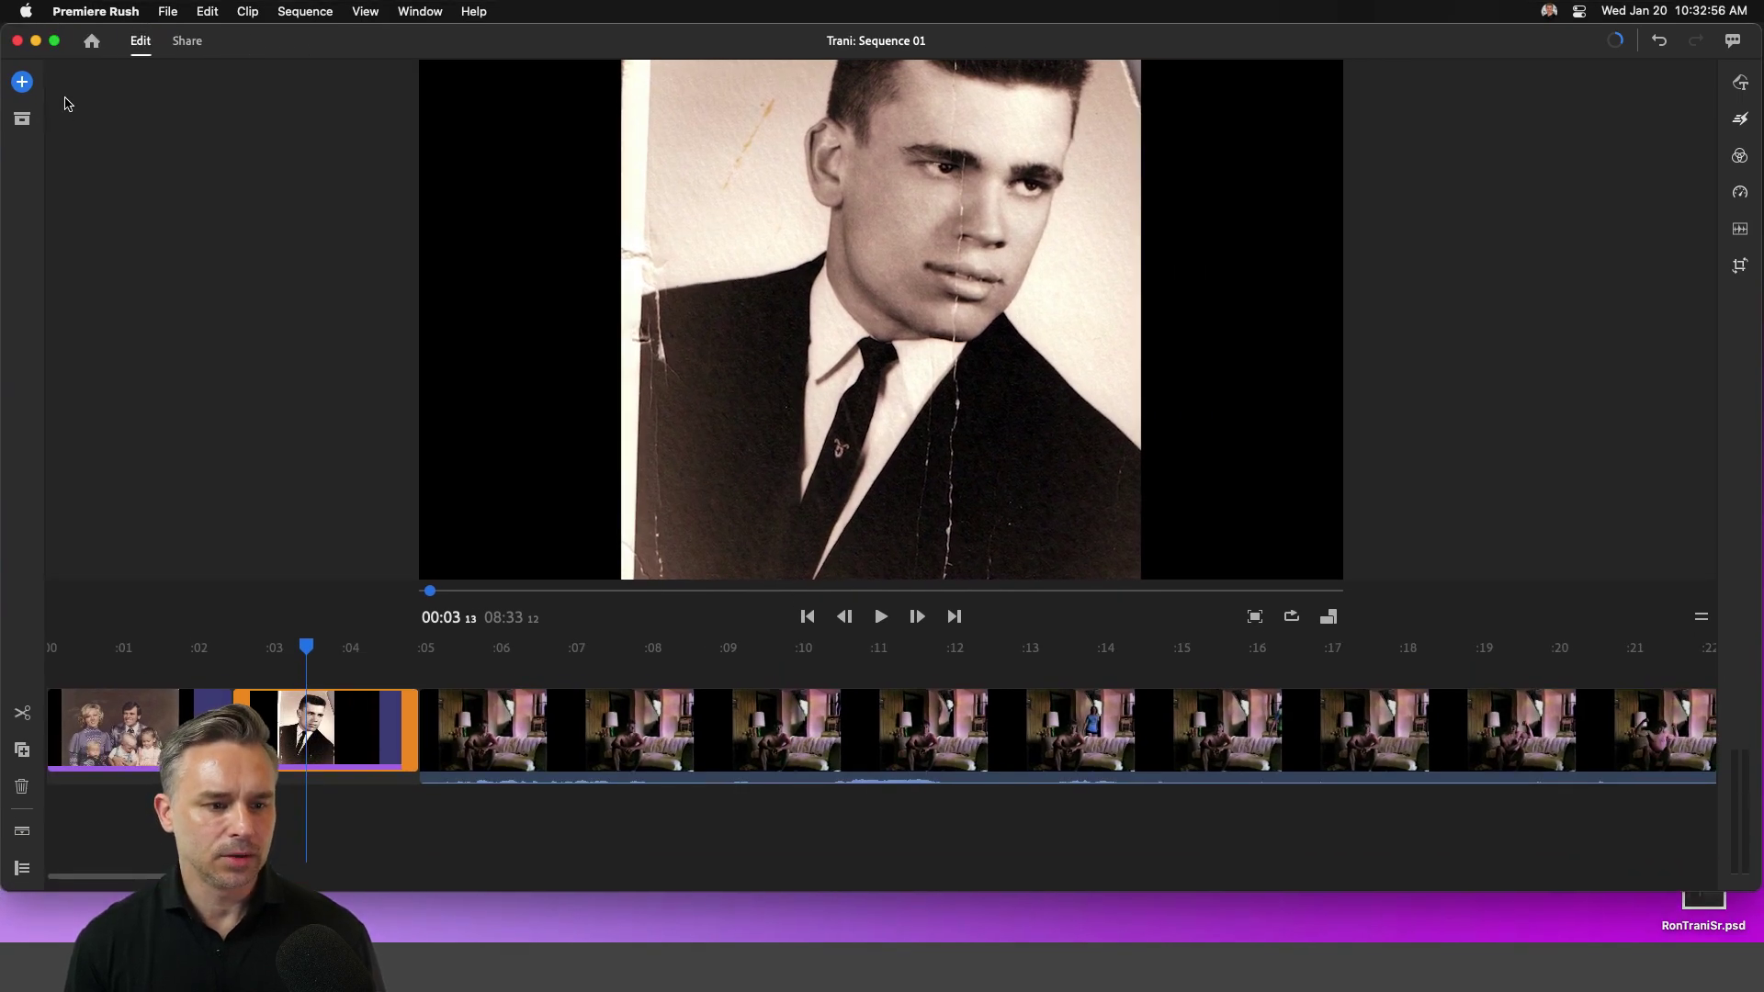
Step: Add the Big Shot soundtrack near the timeline start, preview it, and close the audio browser
left_click(18, 83)
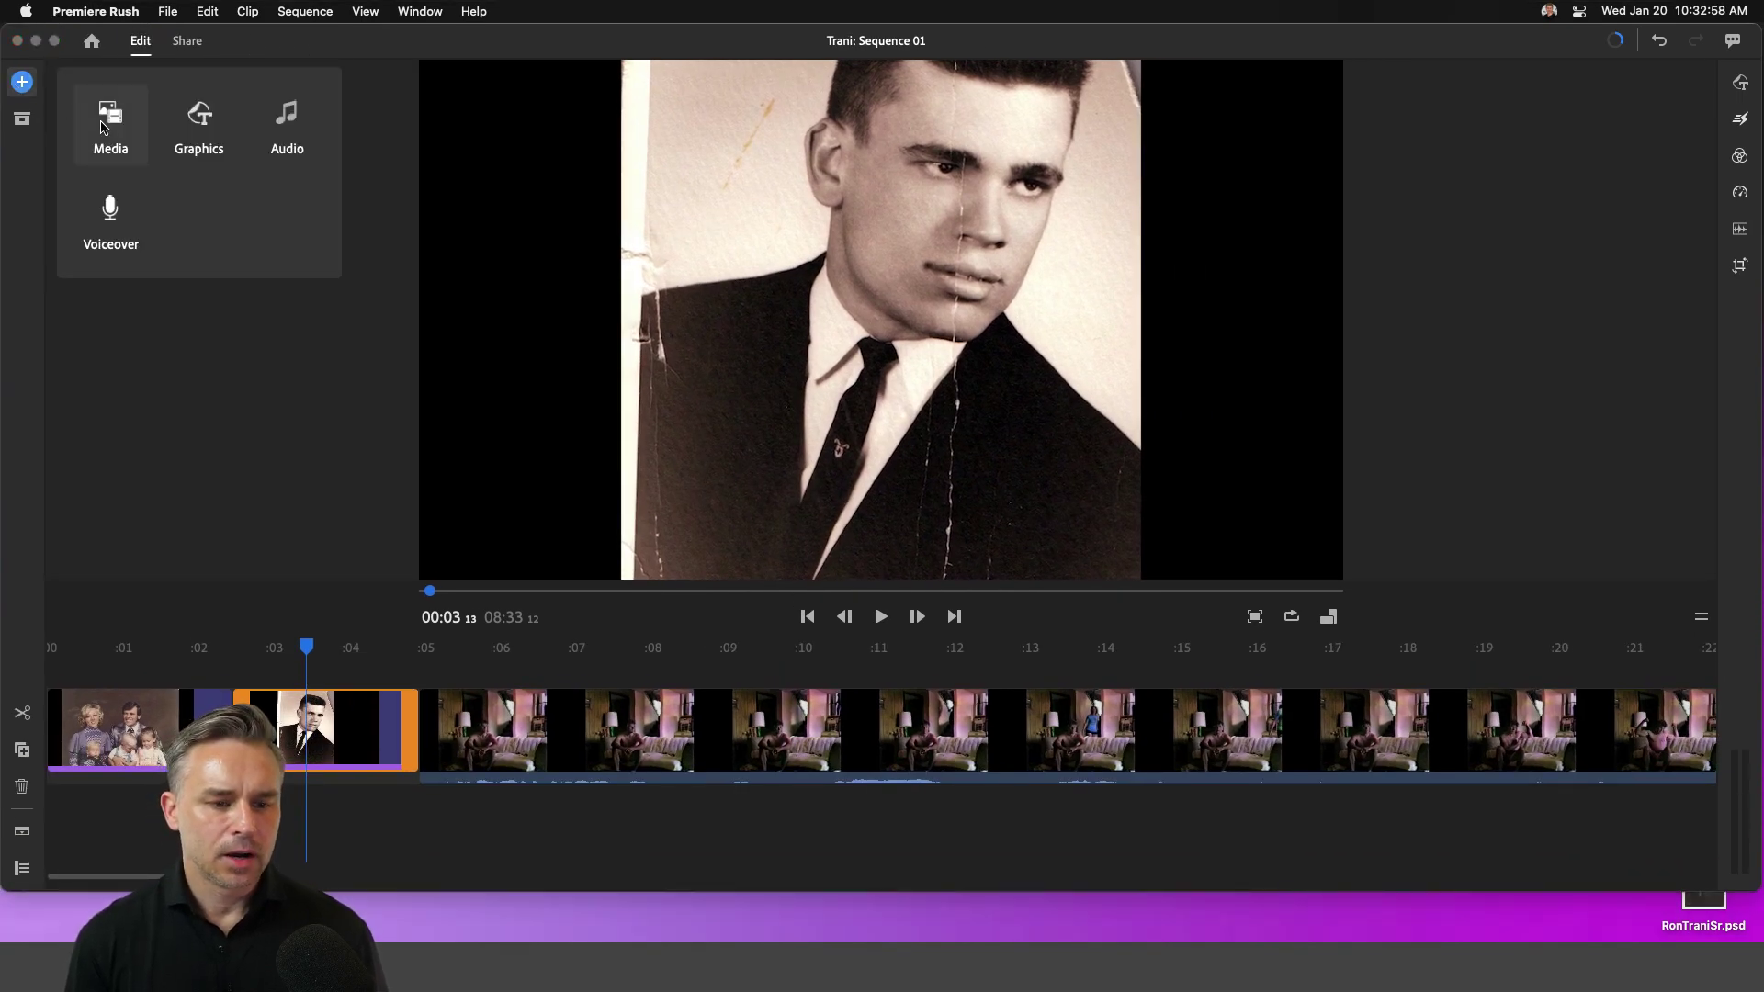
left_click(287, 124)
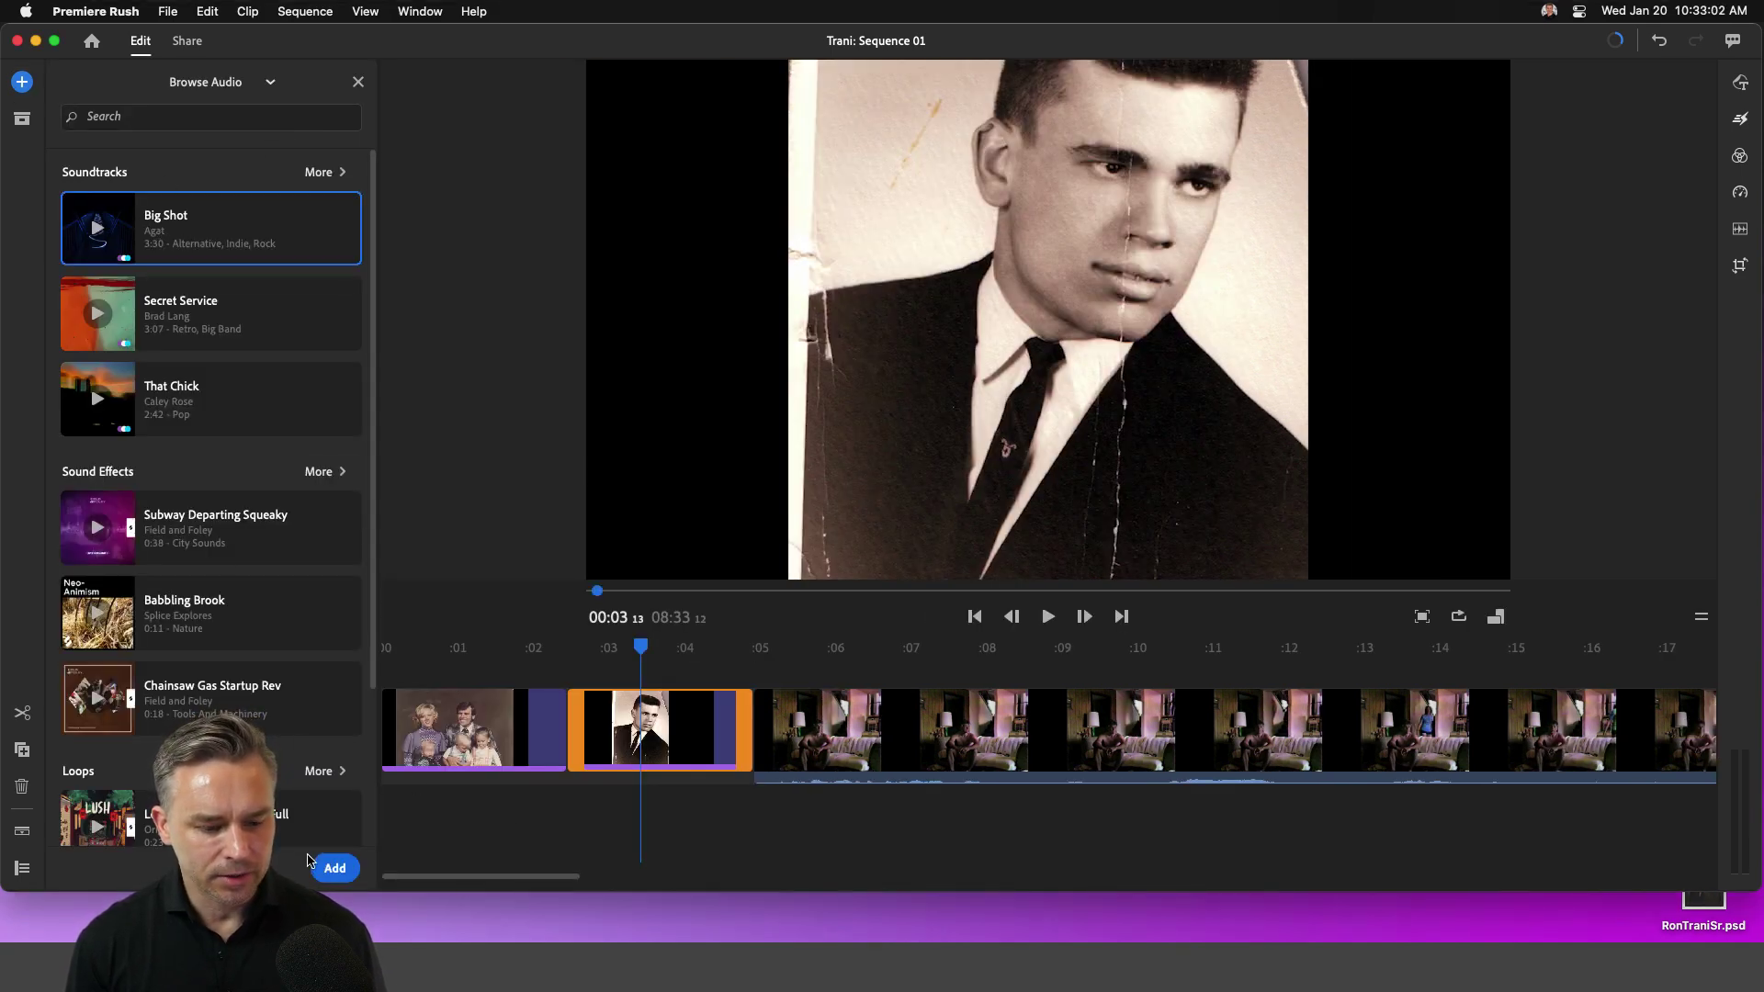
left_click(334, 868)
left_click_drag(731, 786, 466, 788)
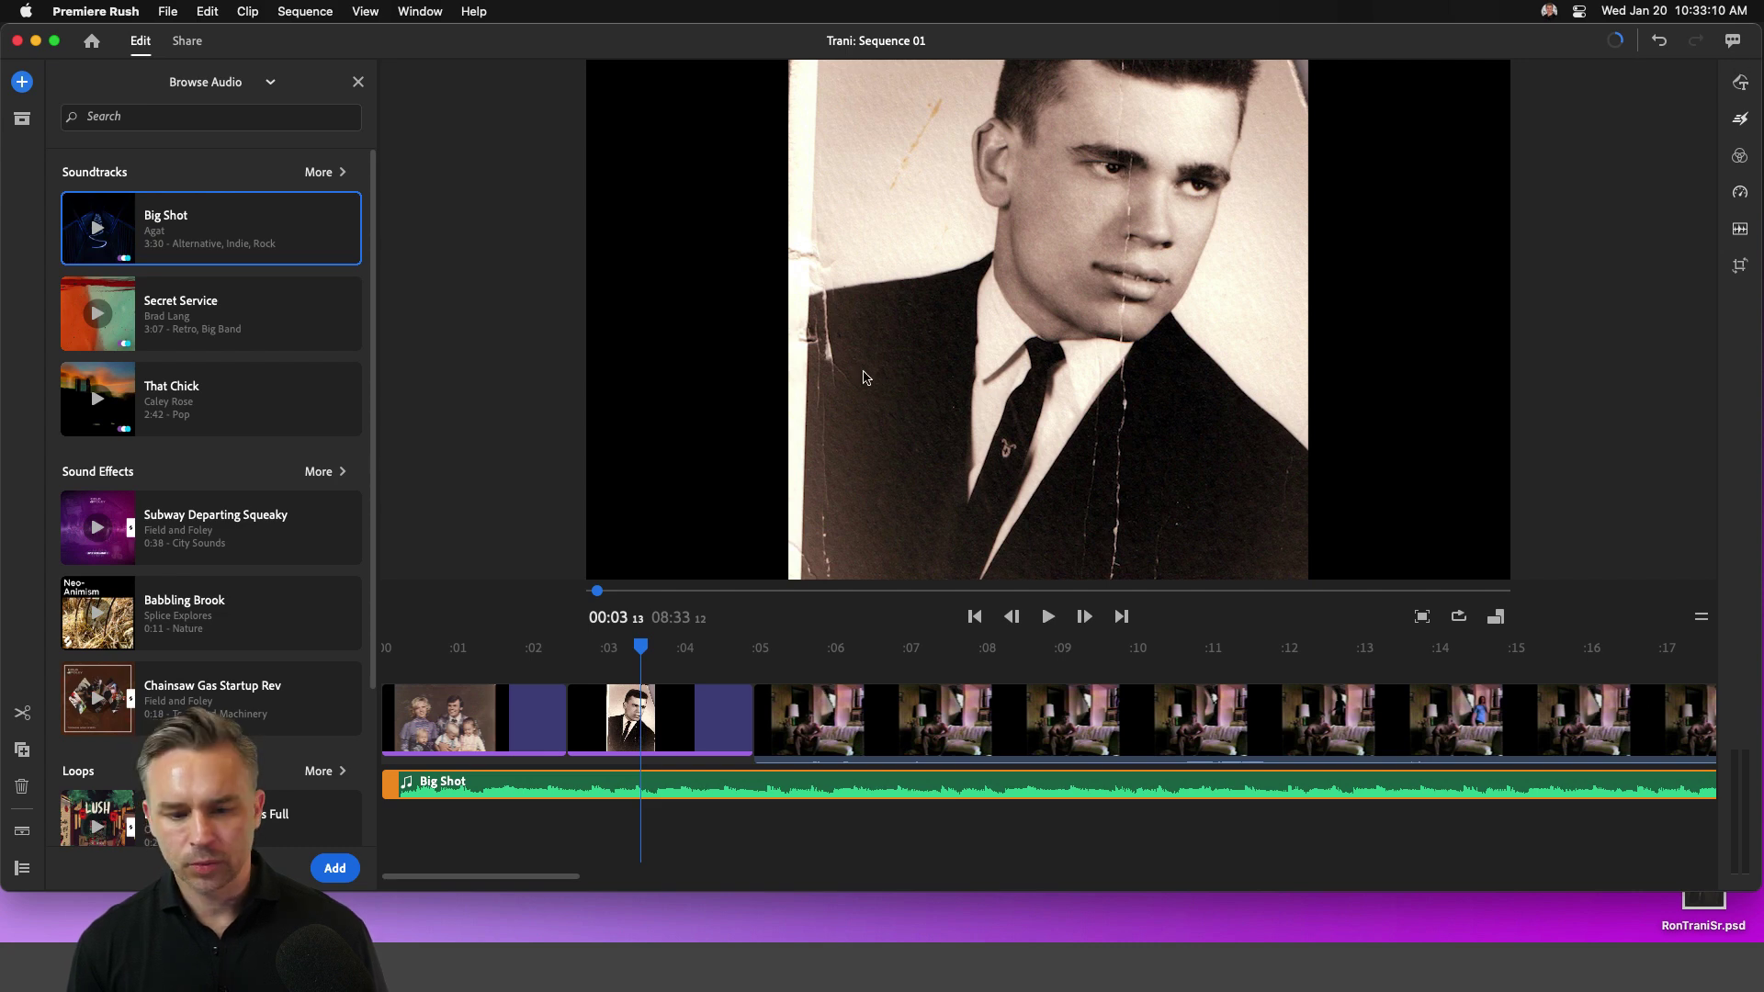
key("space")
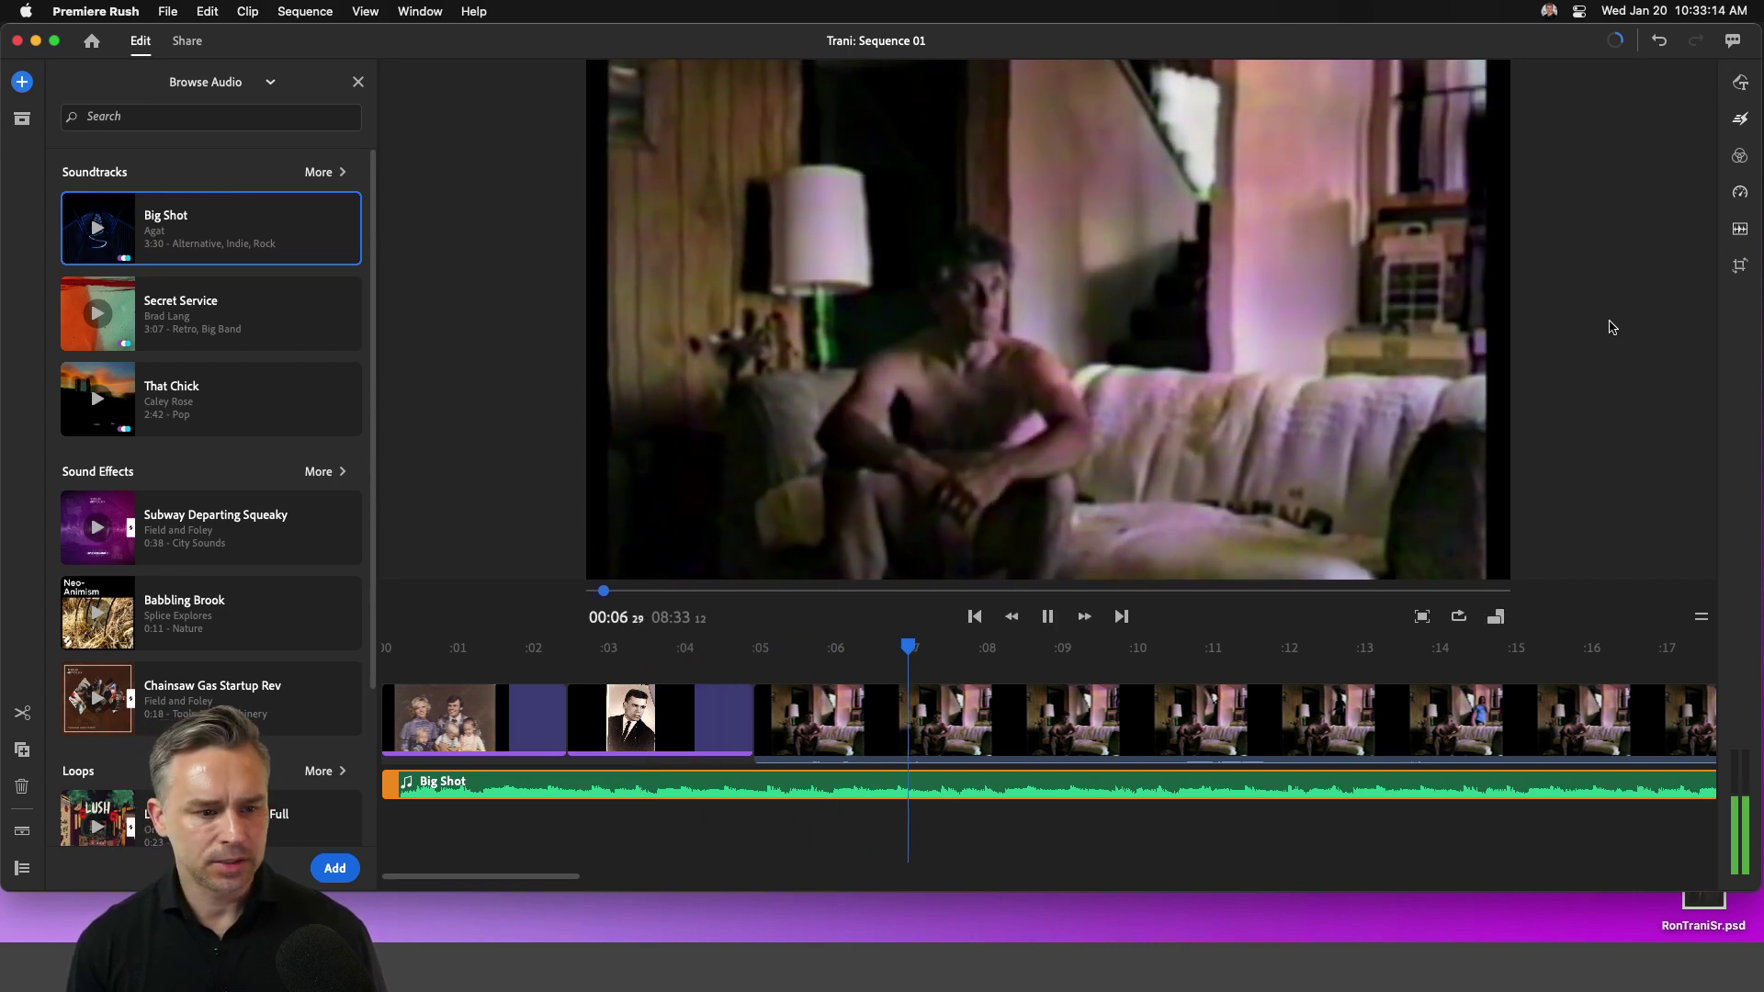
key("space")
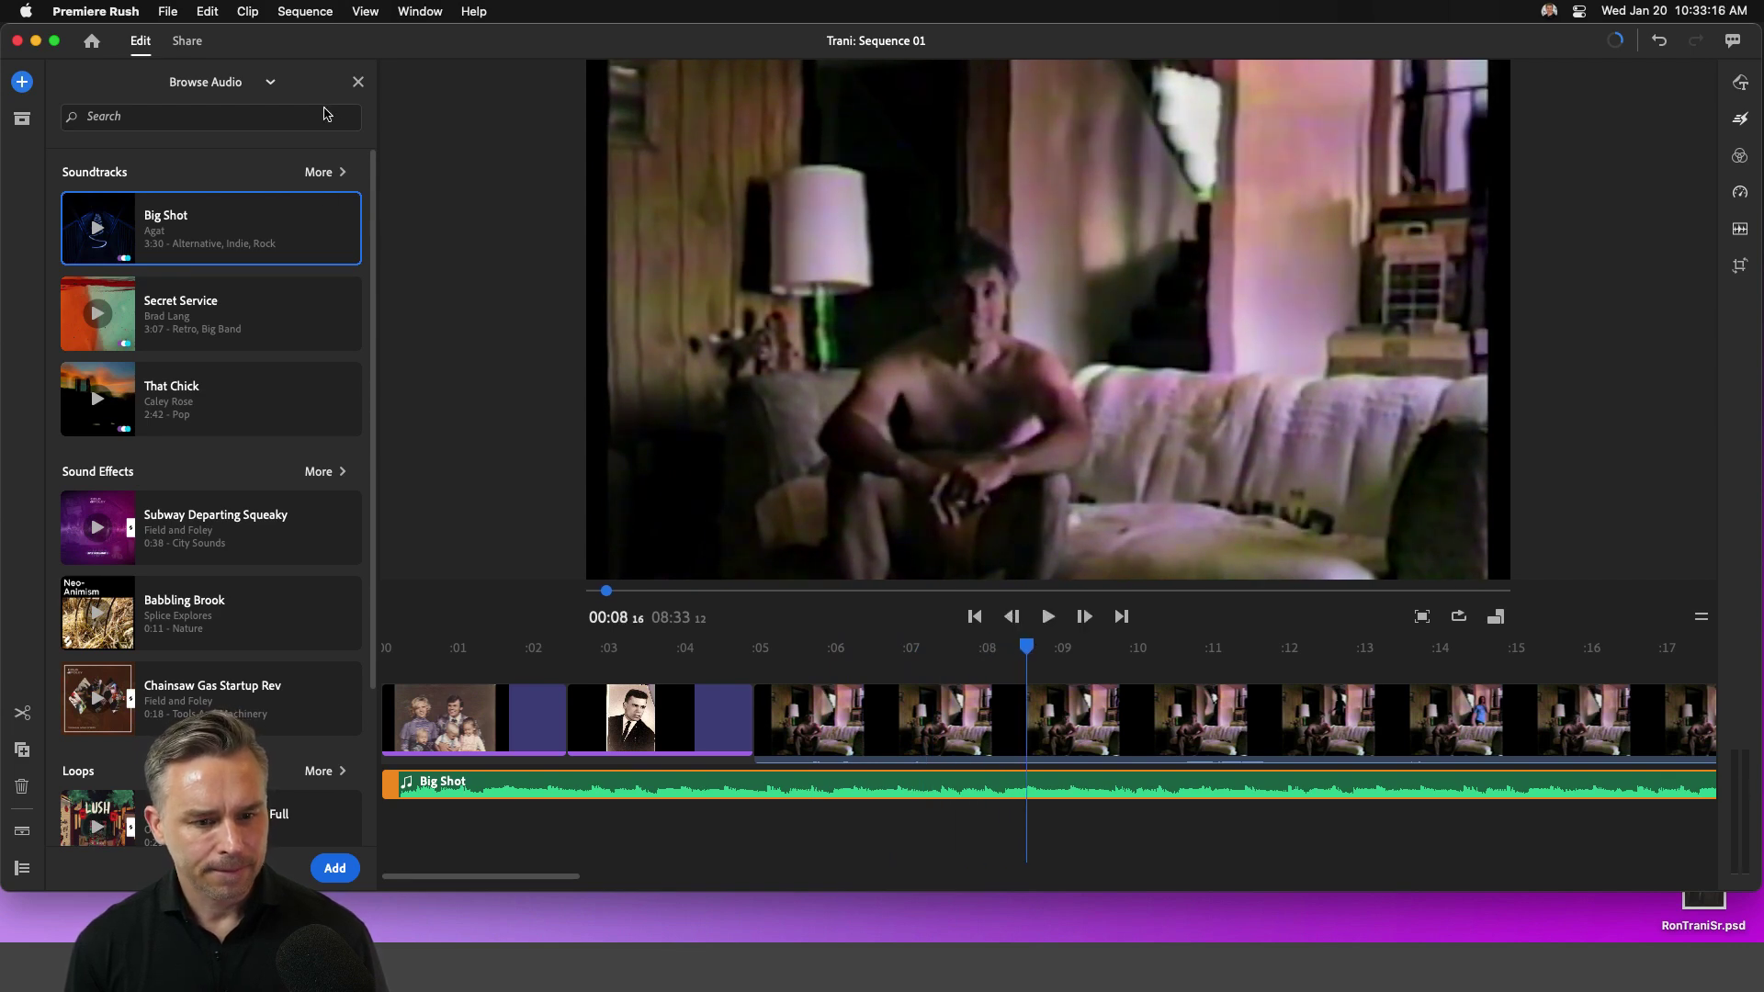
left_click(357, 83)
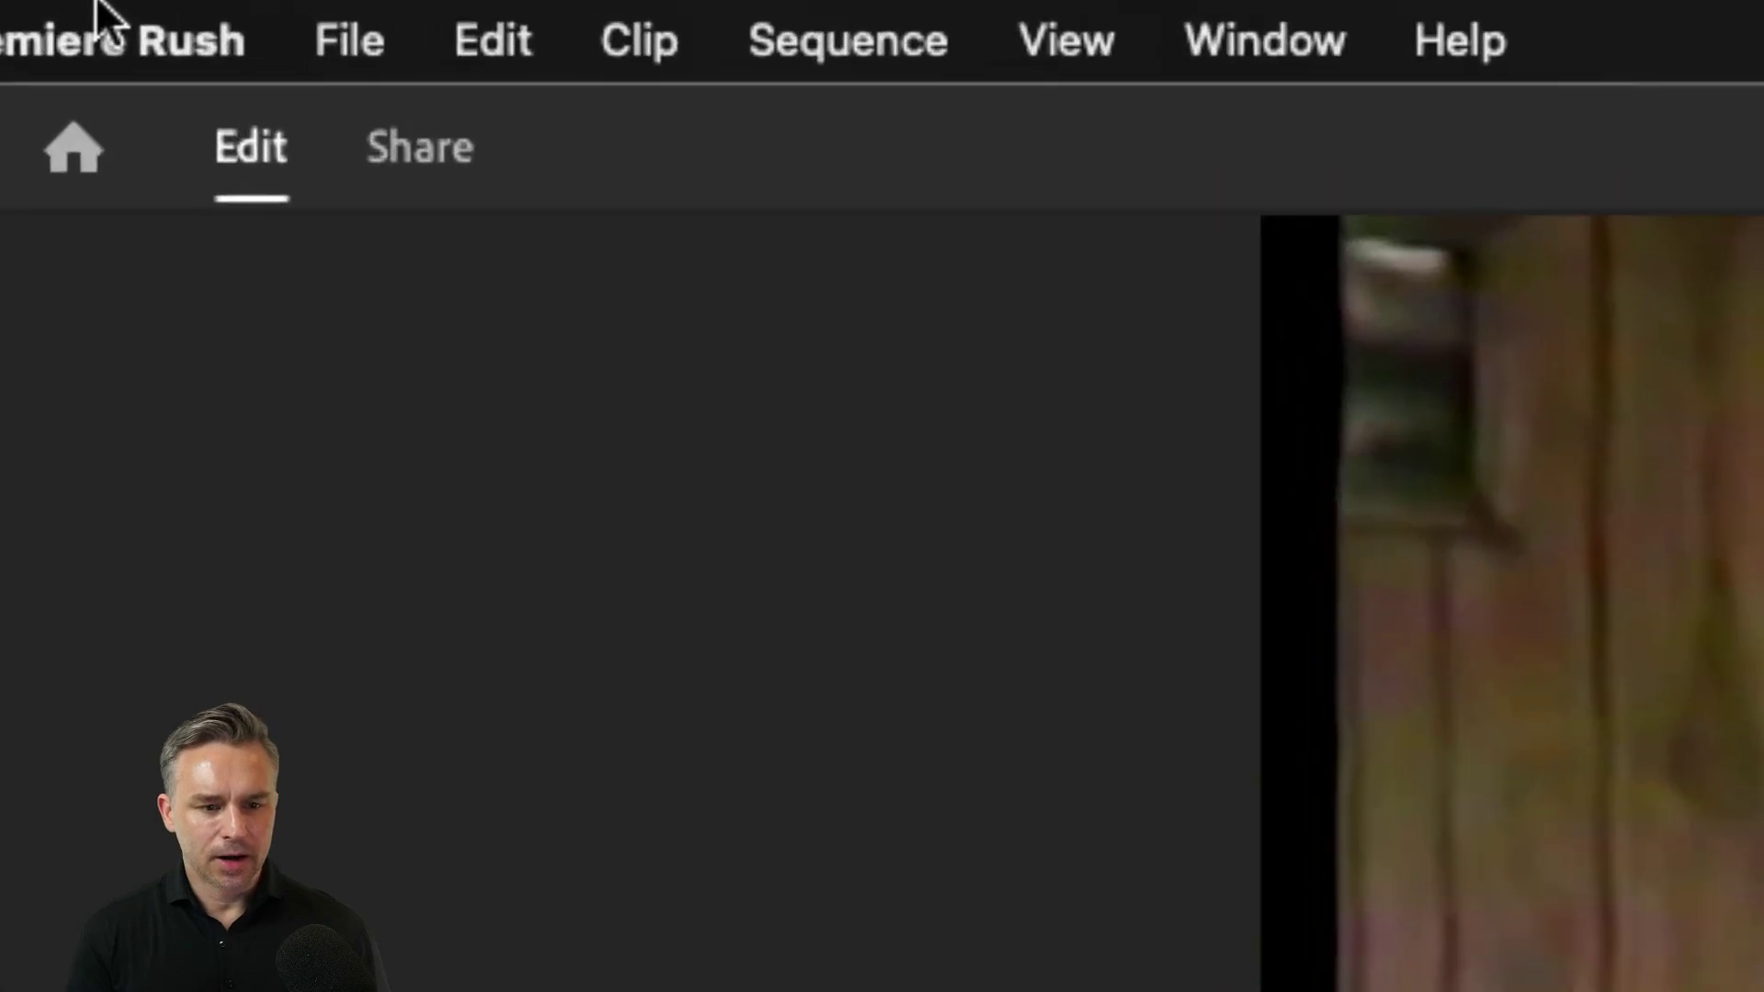
Step: In Share, keep Local export of Sequence 01.mp4 and switch on the YouTube destination
left_click(185, 41)
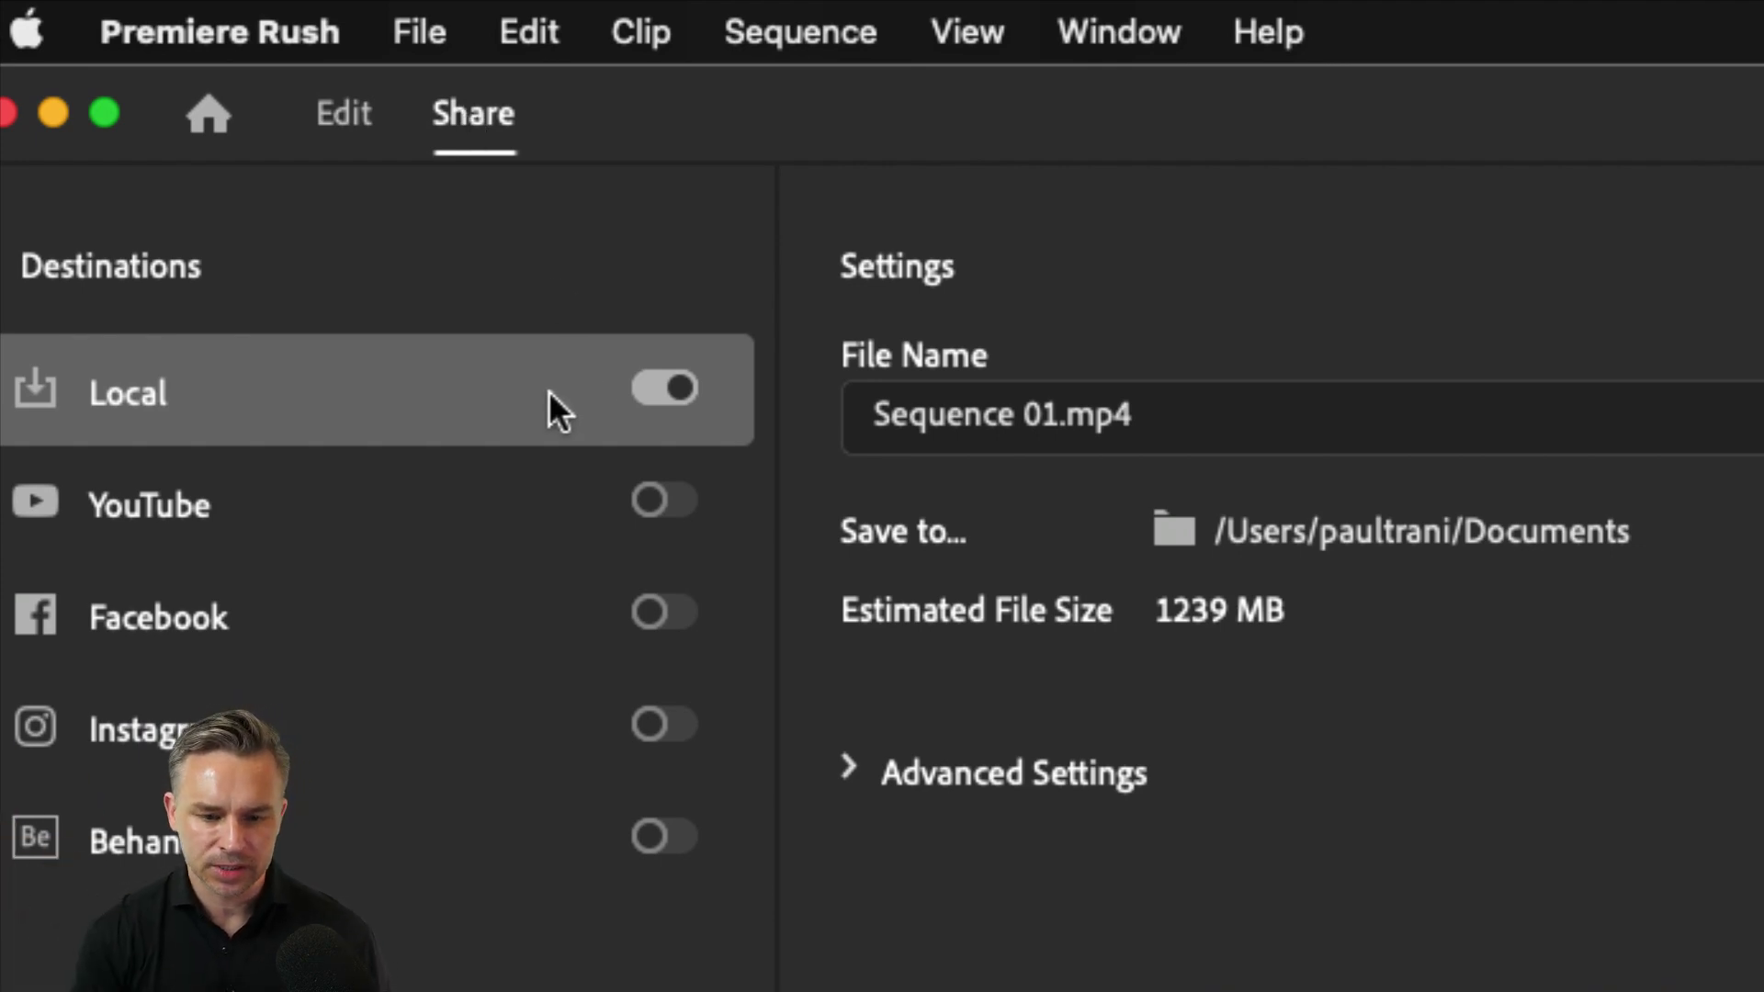
left_click(649, 497)
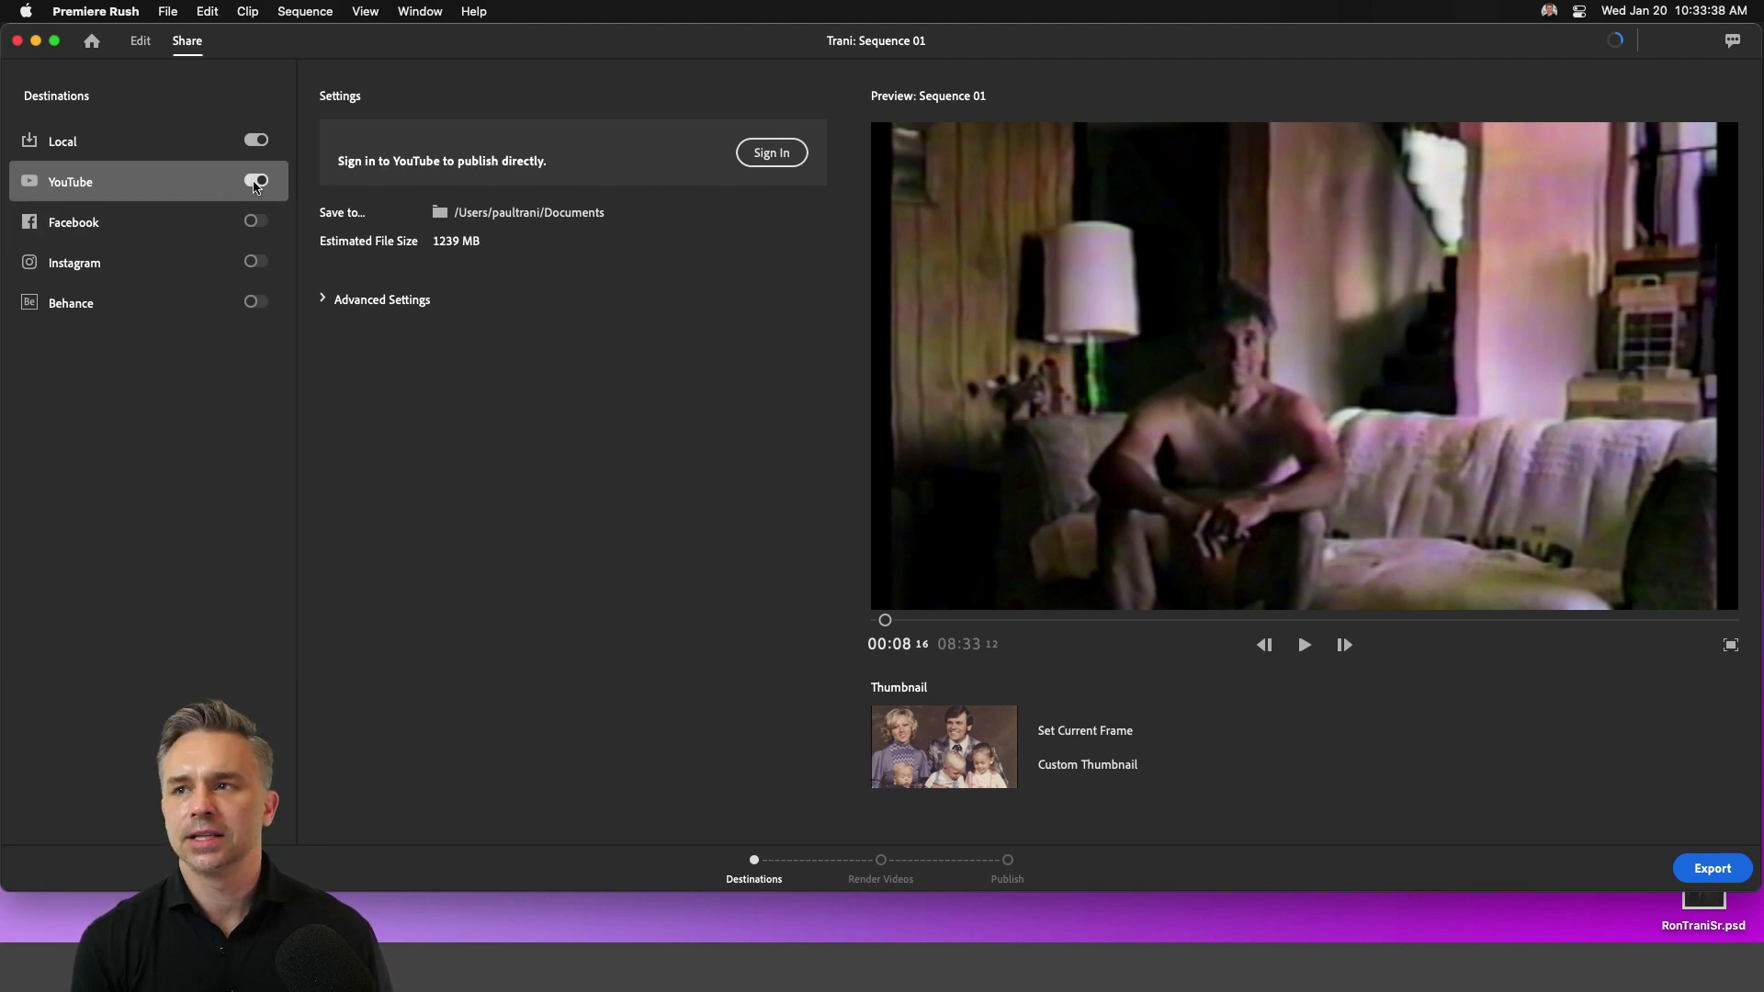
mouse_move(785, 987)
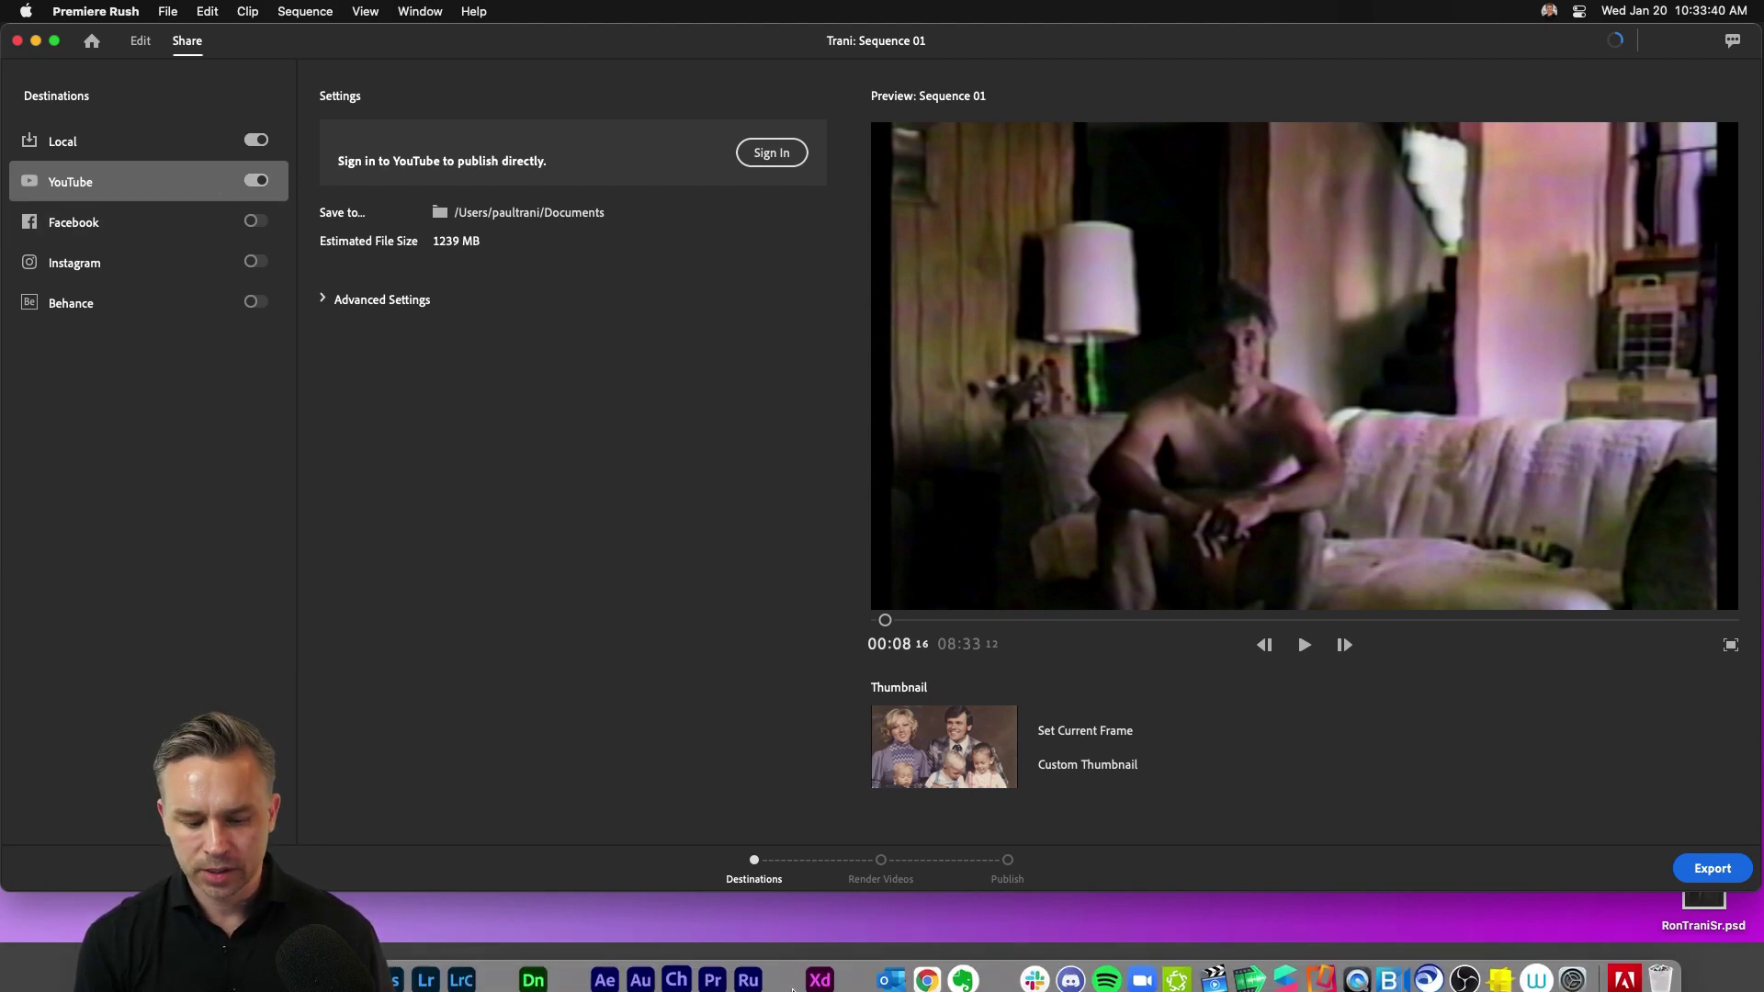
Step: Bring Chrome forward, view the memorial video on YouTube, then reopen the Trani Family Tree page editor
left_click(925, 970)
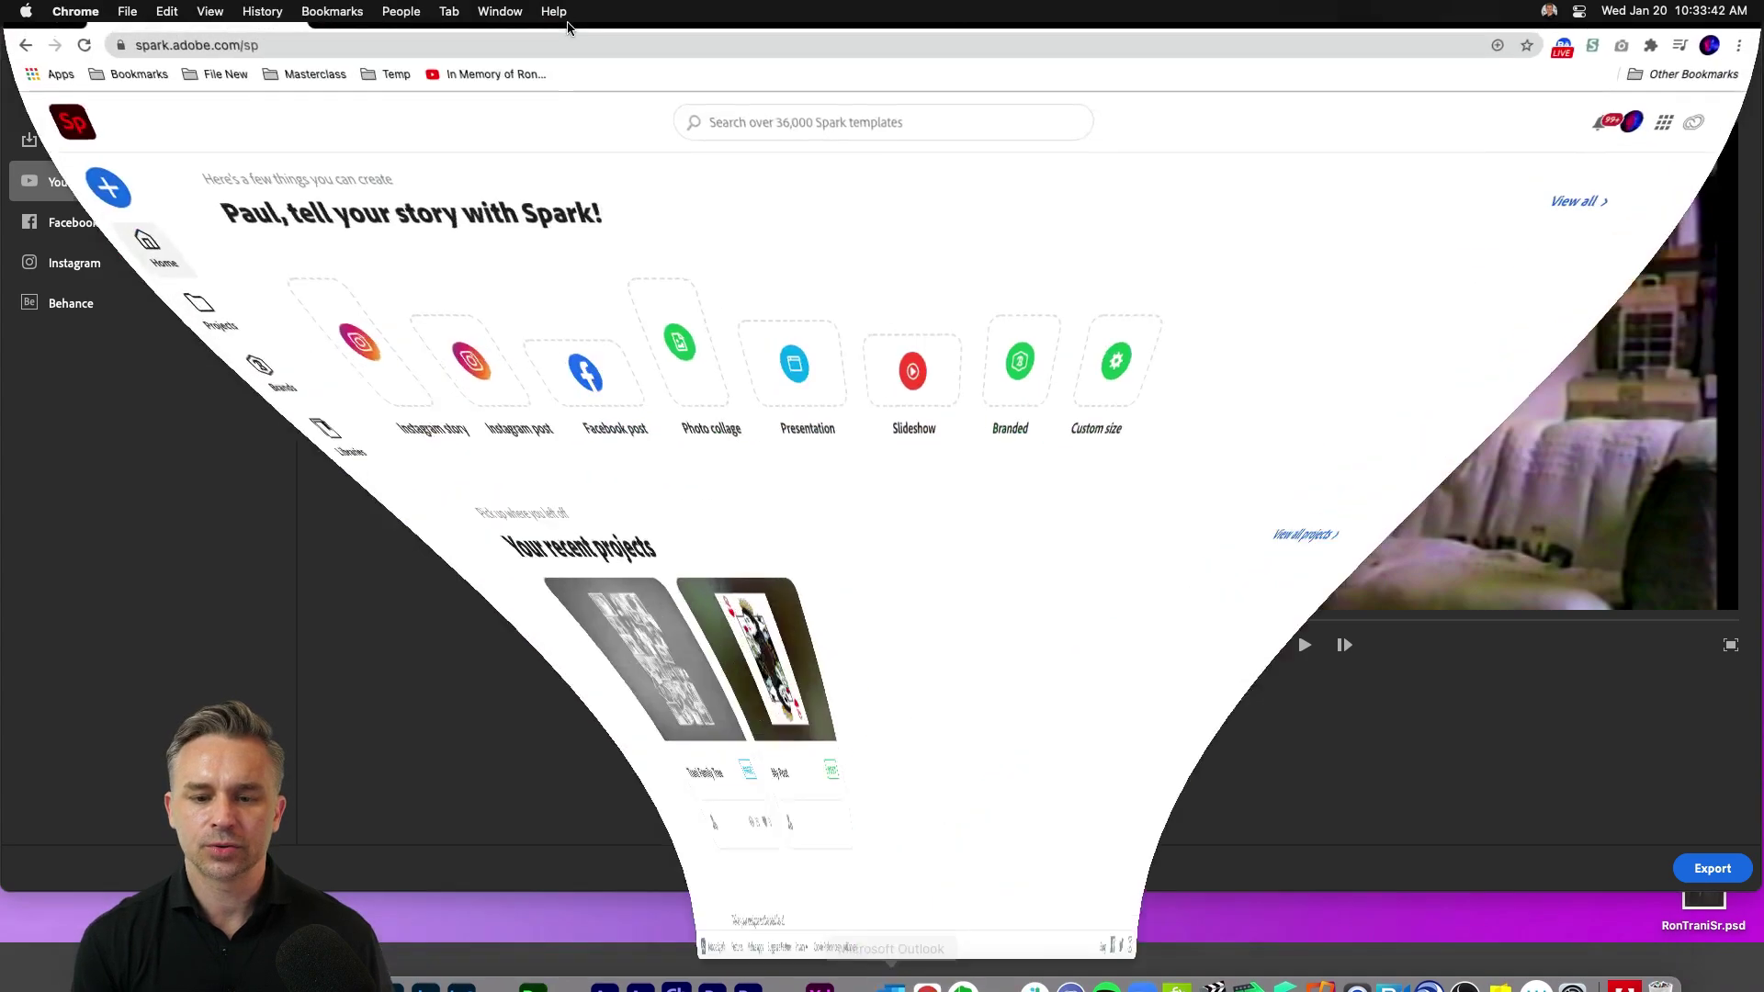
left_click(670, 48)
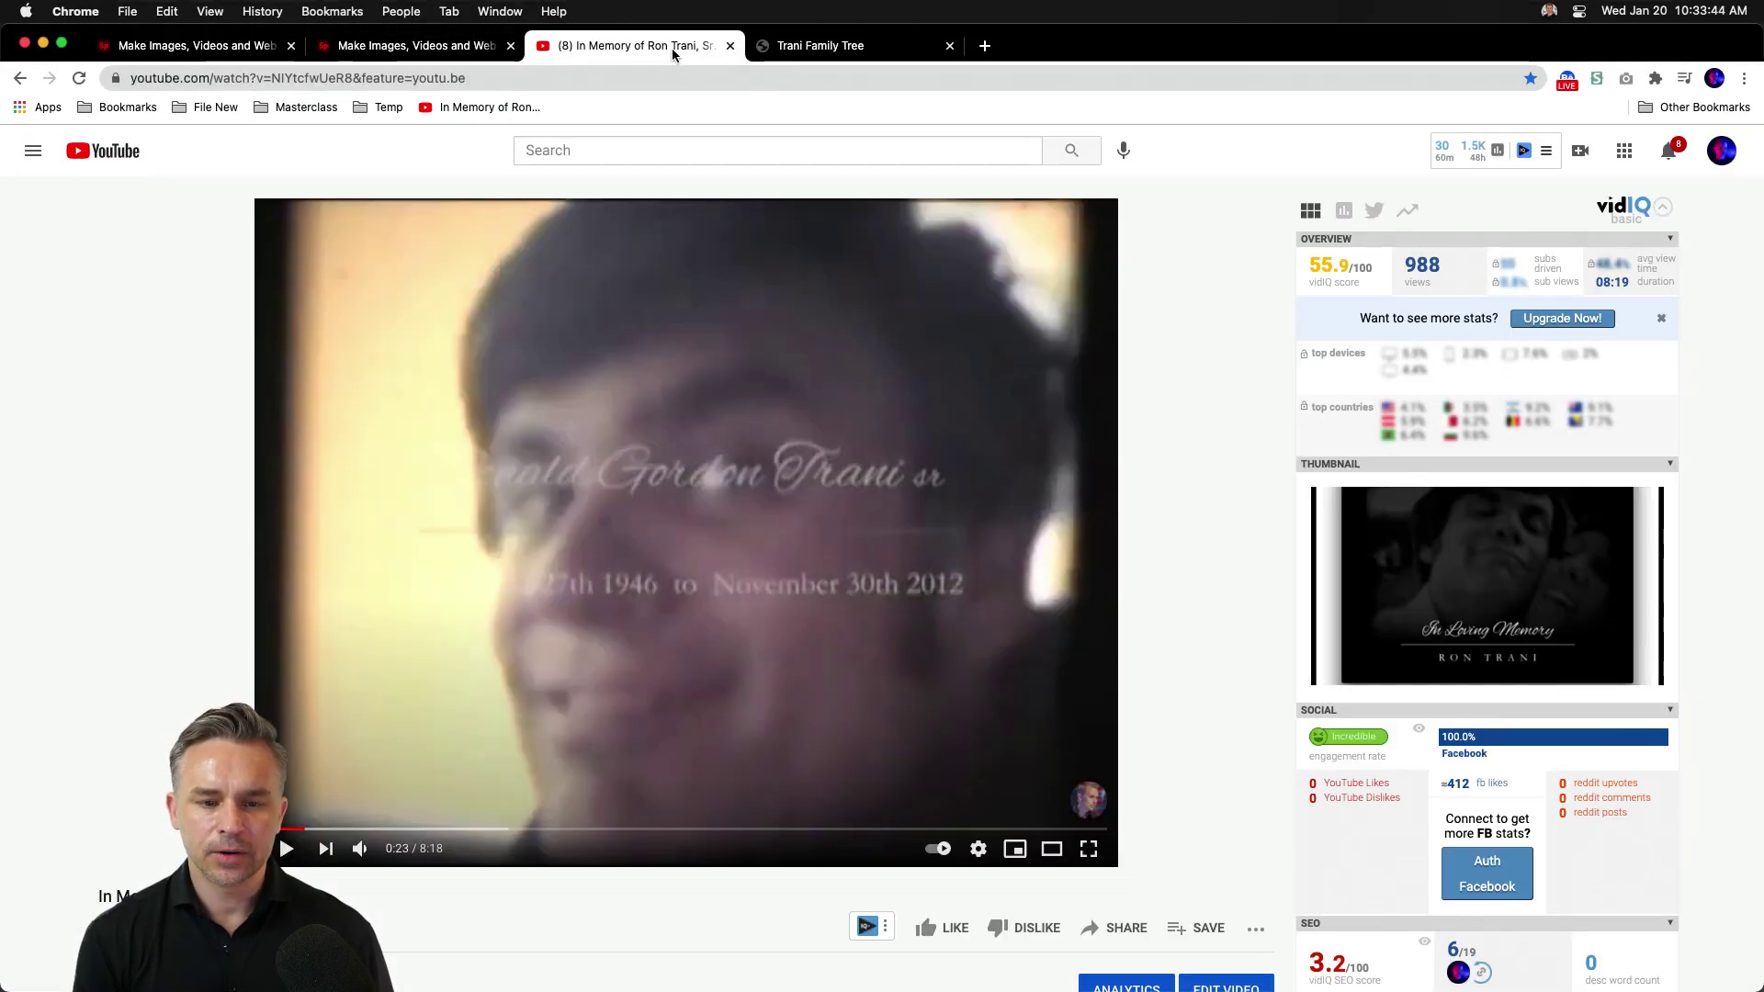
left_click(219, 48)
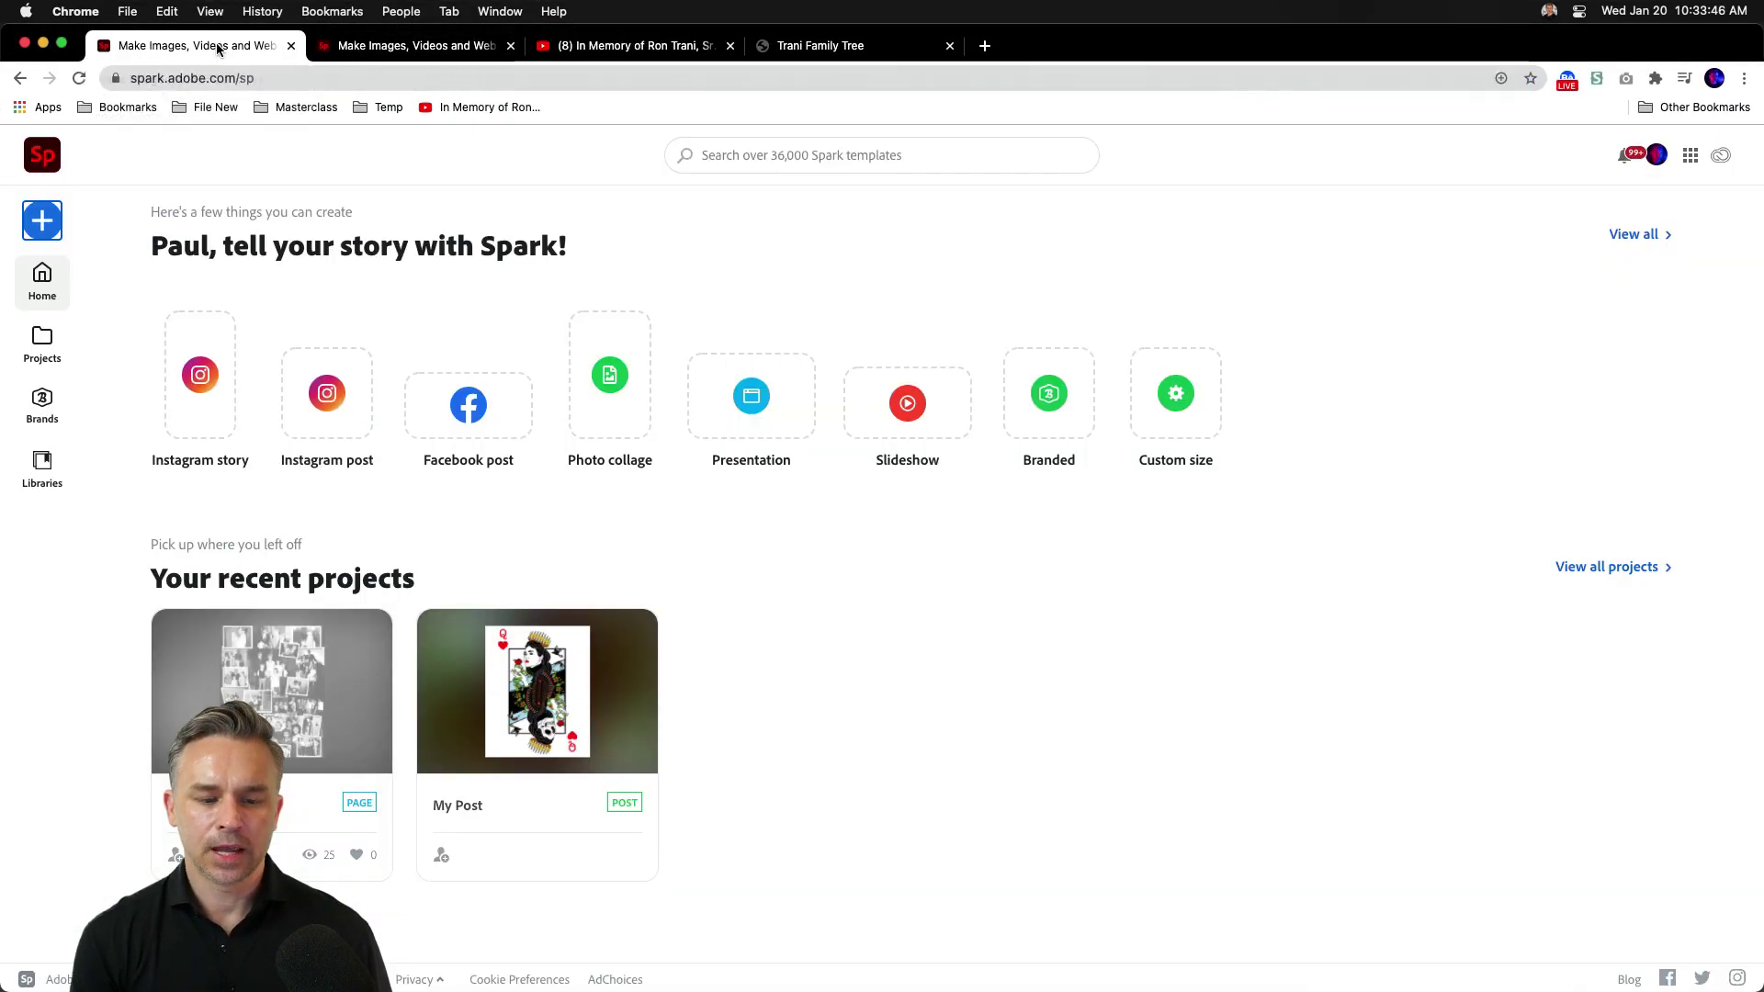
left_click(317, 48)
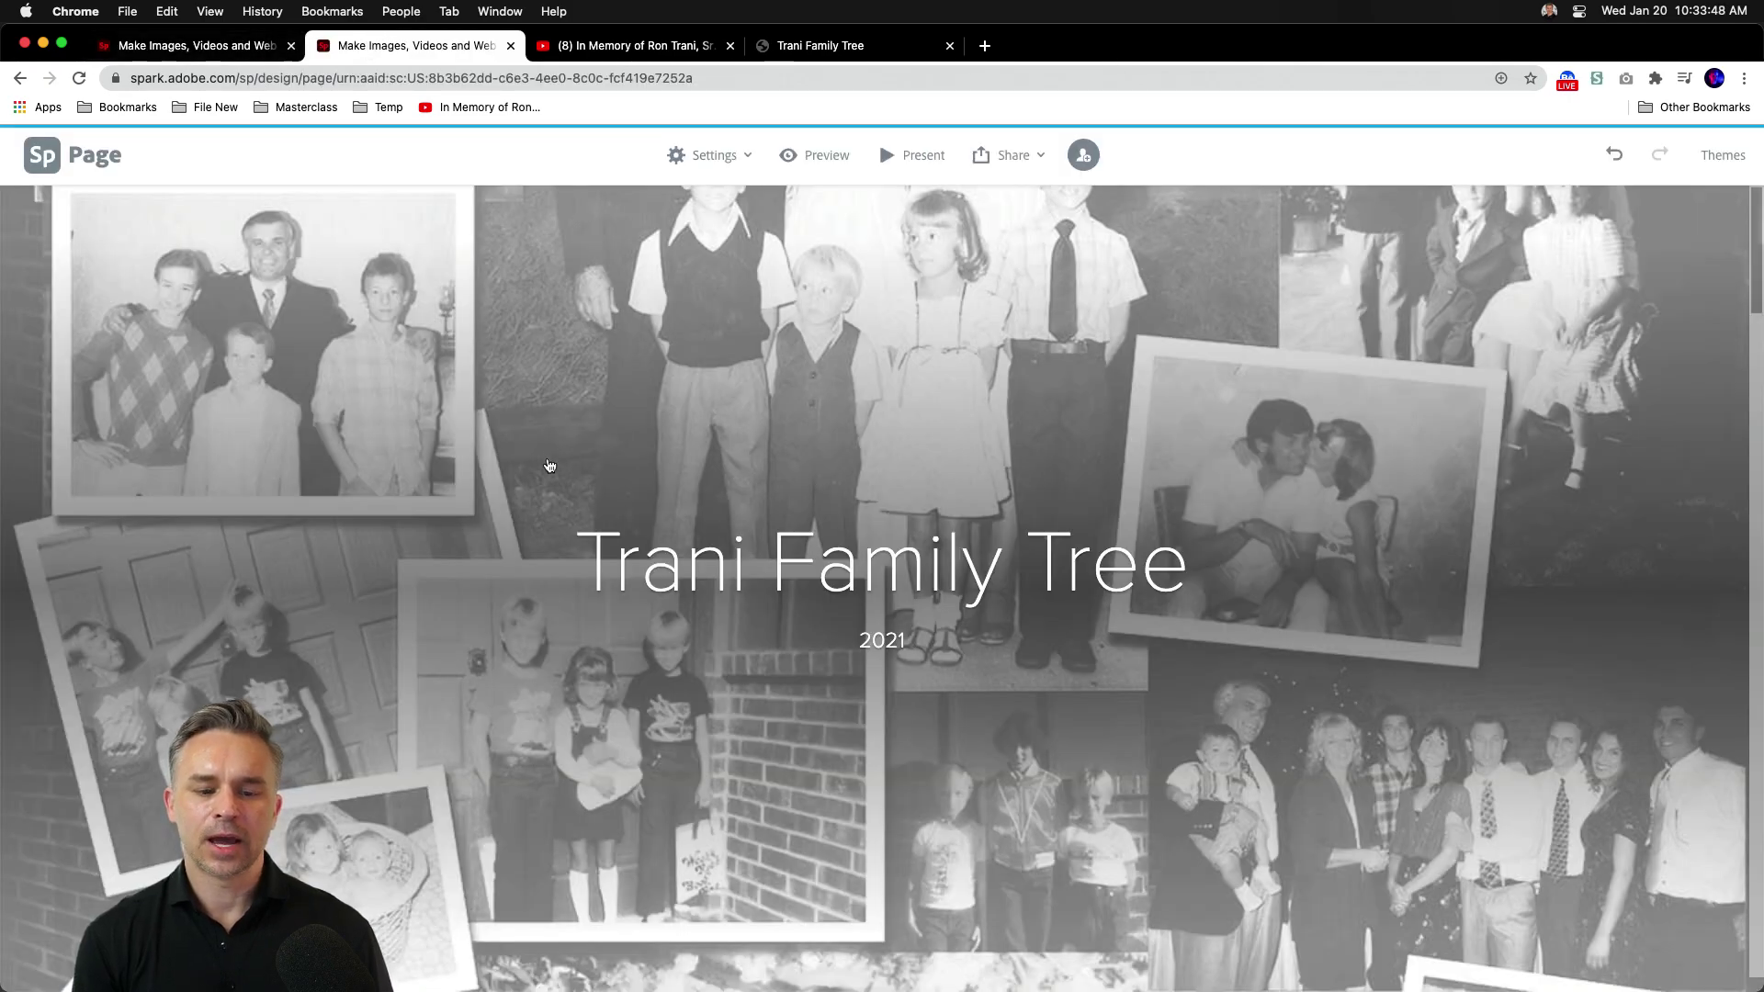